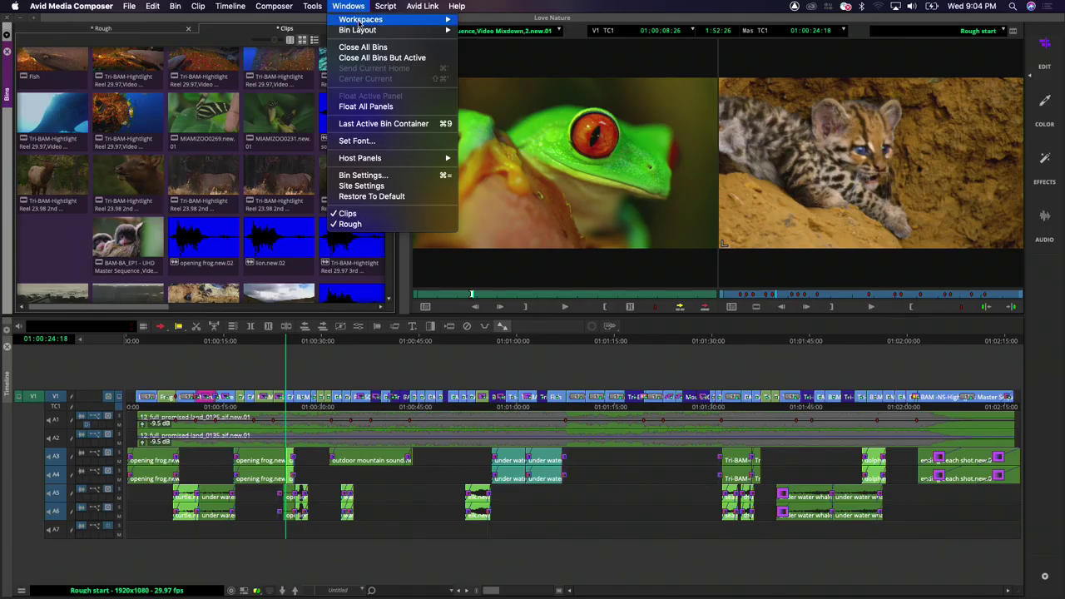
# Step: Look through the available workspaces by switching among Color, Effects and Audio, ending in the Edit workspace
pyautogui.moveTo(429, 25)
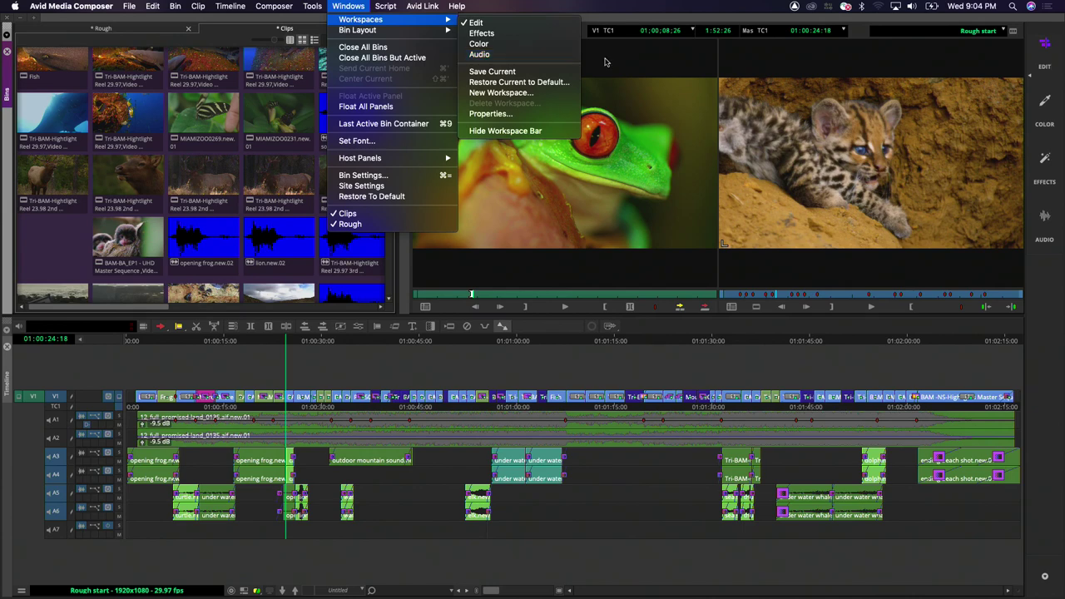
pyautogui.press('Escape')
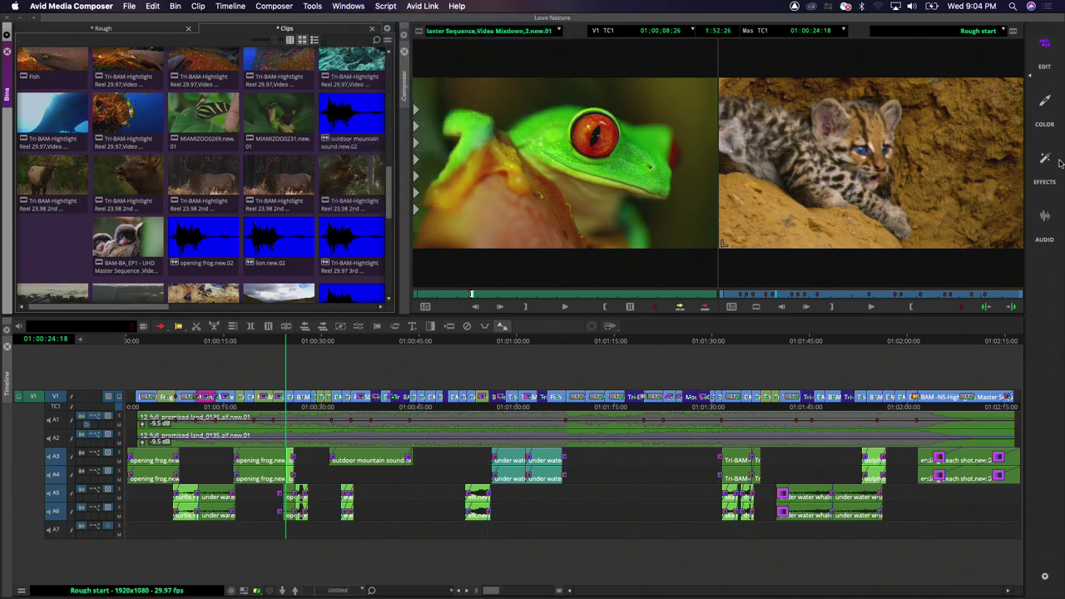
pyautogui.click(1045, 100)
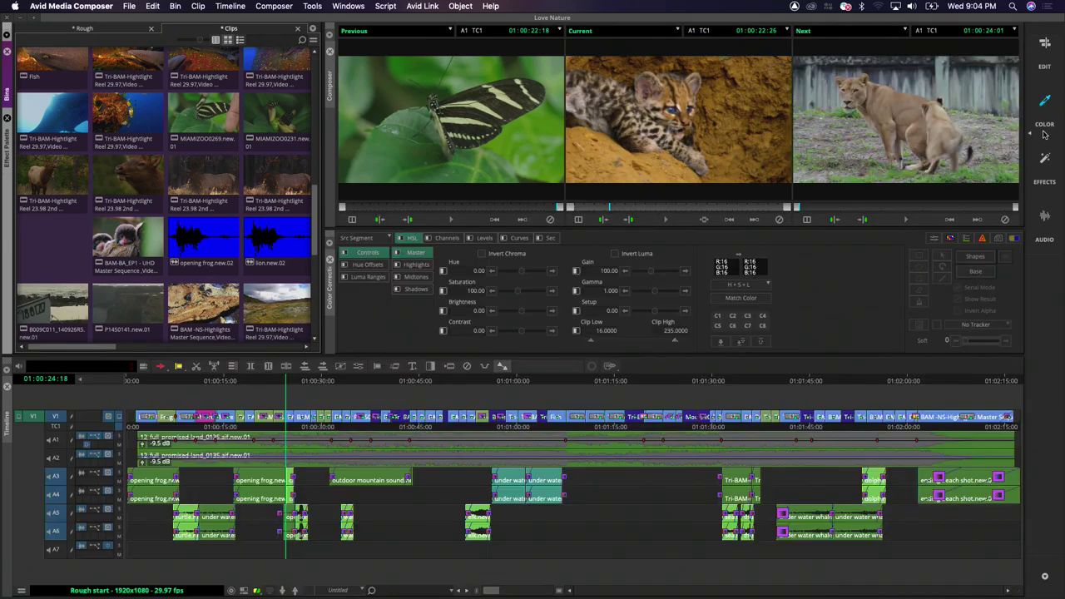
pyautogui.click(1045, 159)
pyautogui.click(1045, 218)
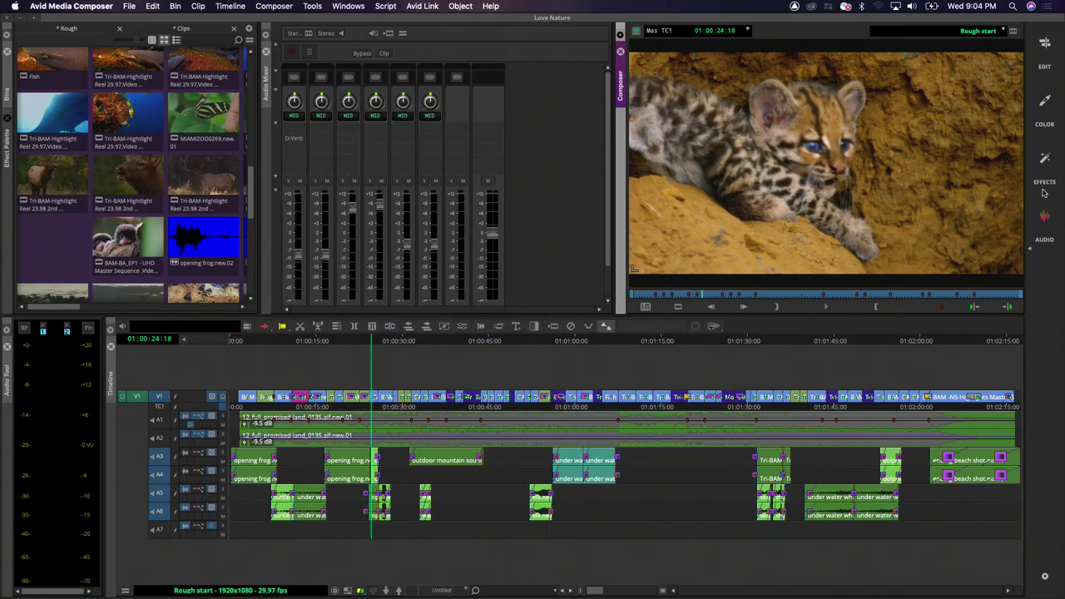
pyautogui.click(1043, 45)
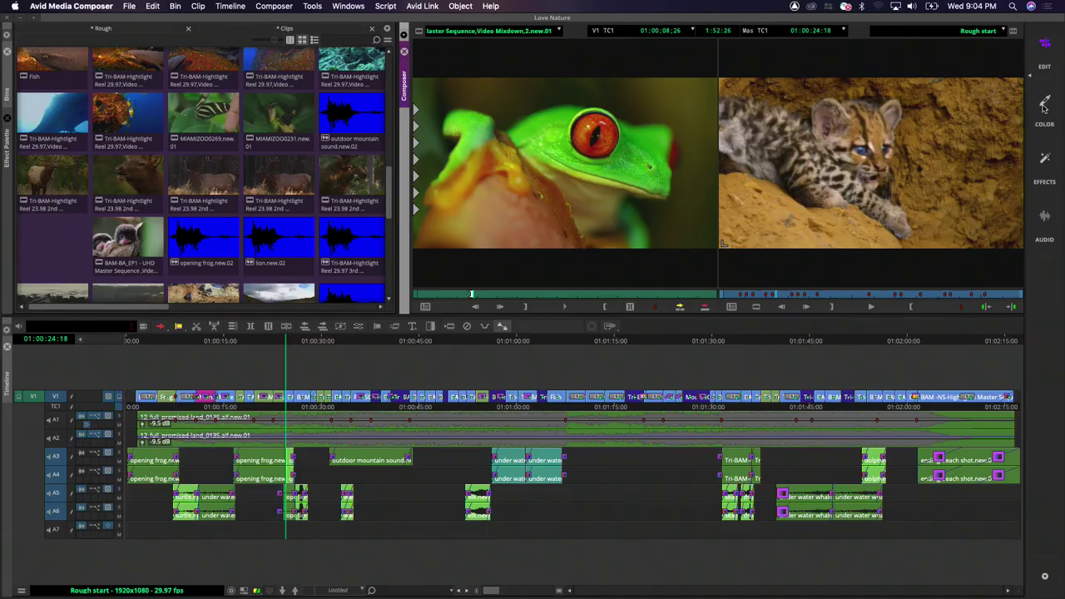
pyautogui.click(1043, 105)
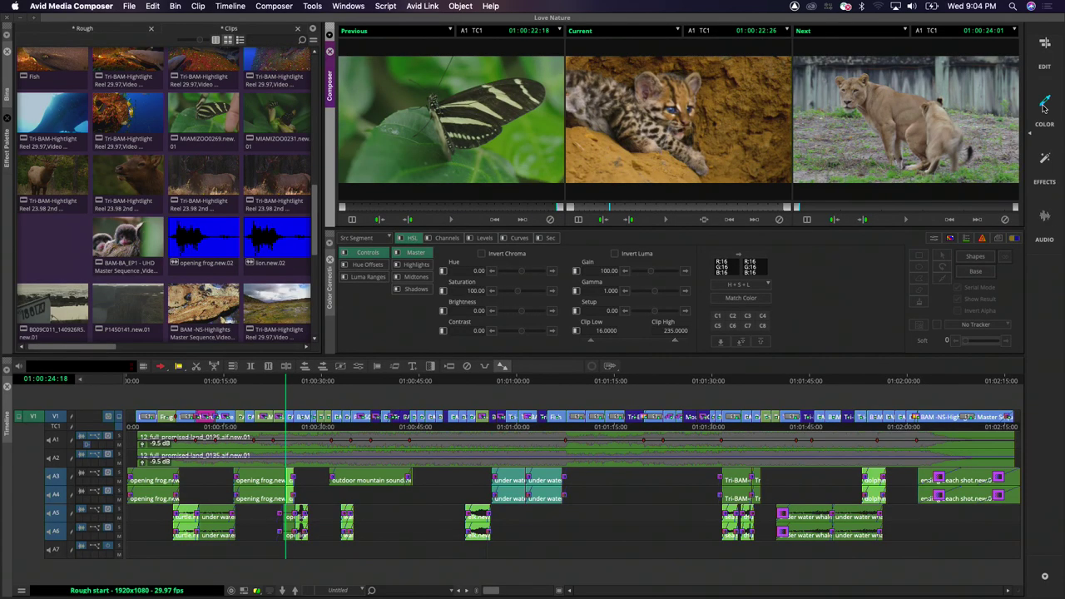
pyautogui.click(1045, 158)
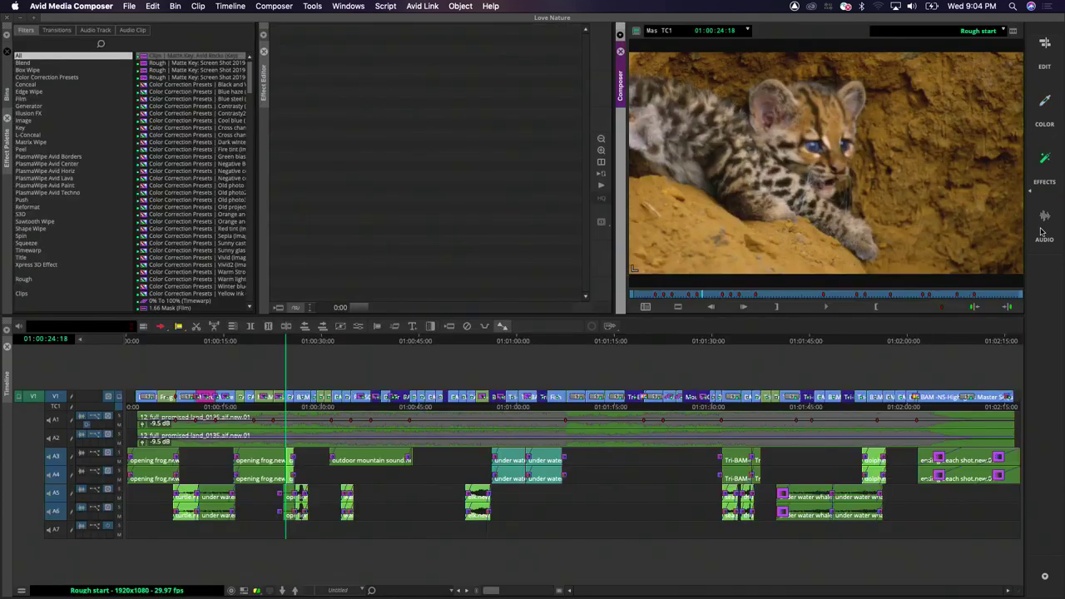
pyautogui.click(1045, 216)
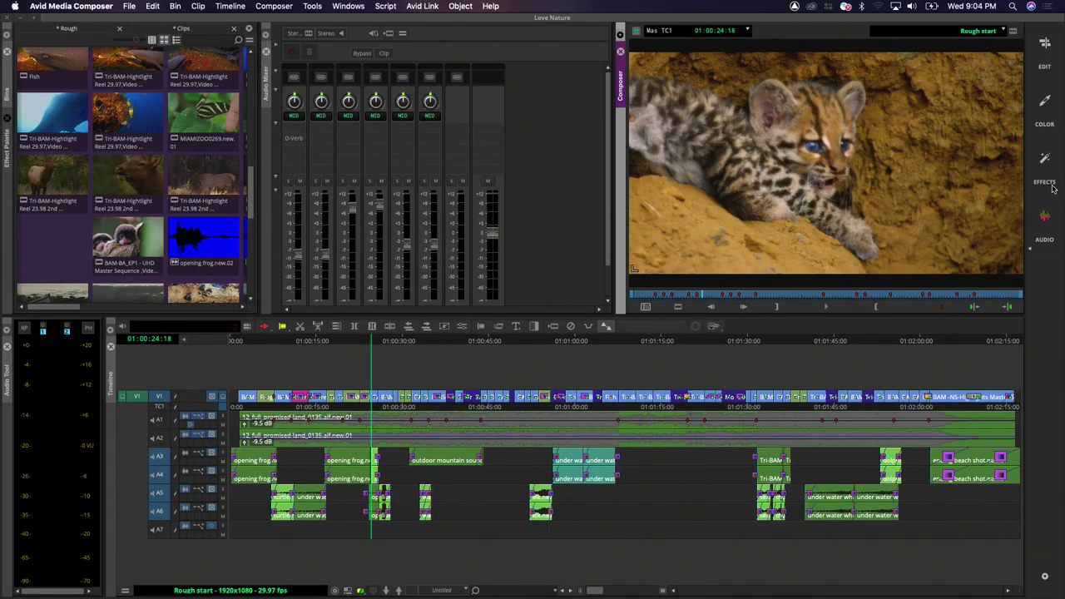
pyautogui.click(1044, 43)
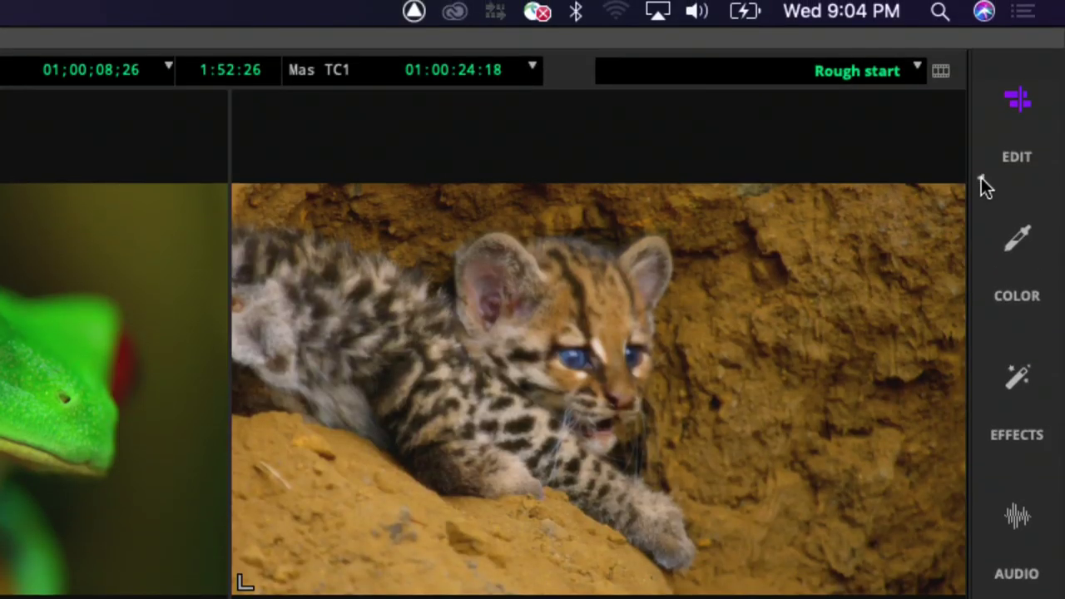
# Step: Create a new workspace named LACPUG1
pyautogui.rightClick(980, 178)
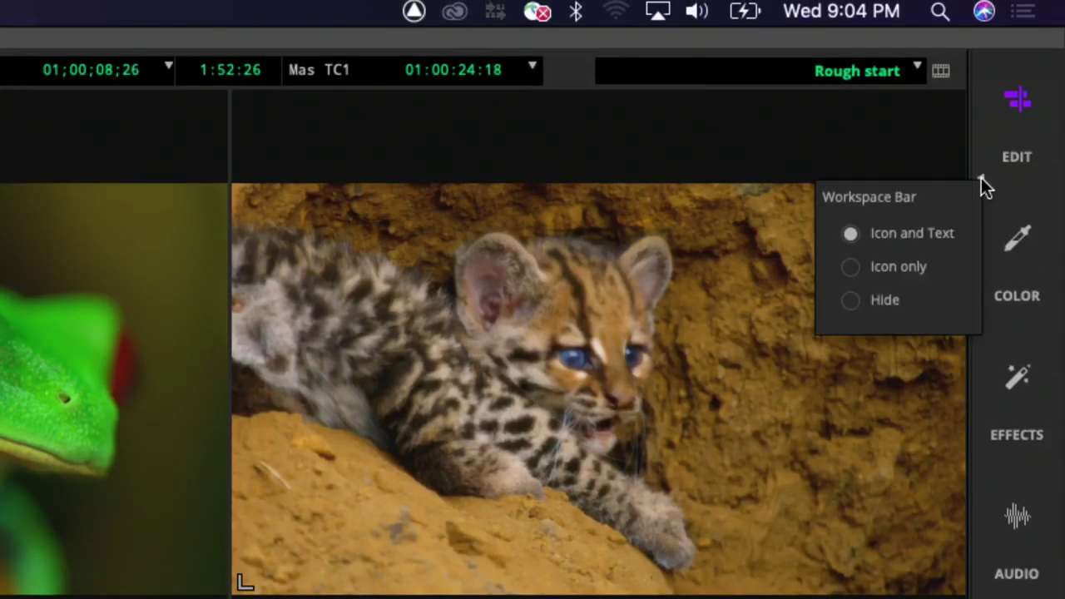
pyautogui.press('Escape')
pyautogui.click(981, 178)
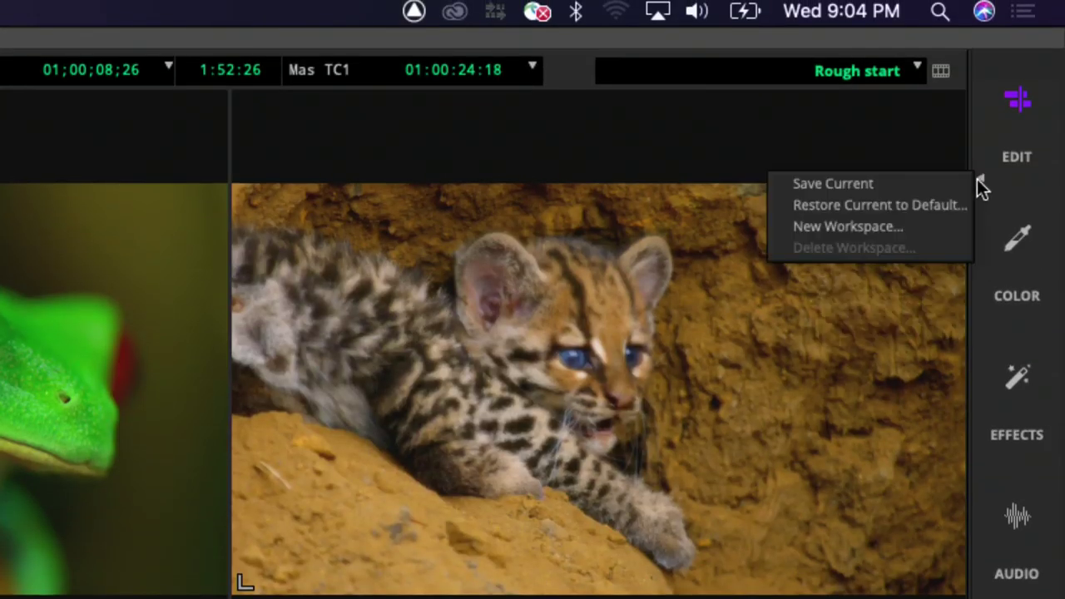
pyautogui.click(847, 226)
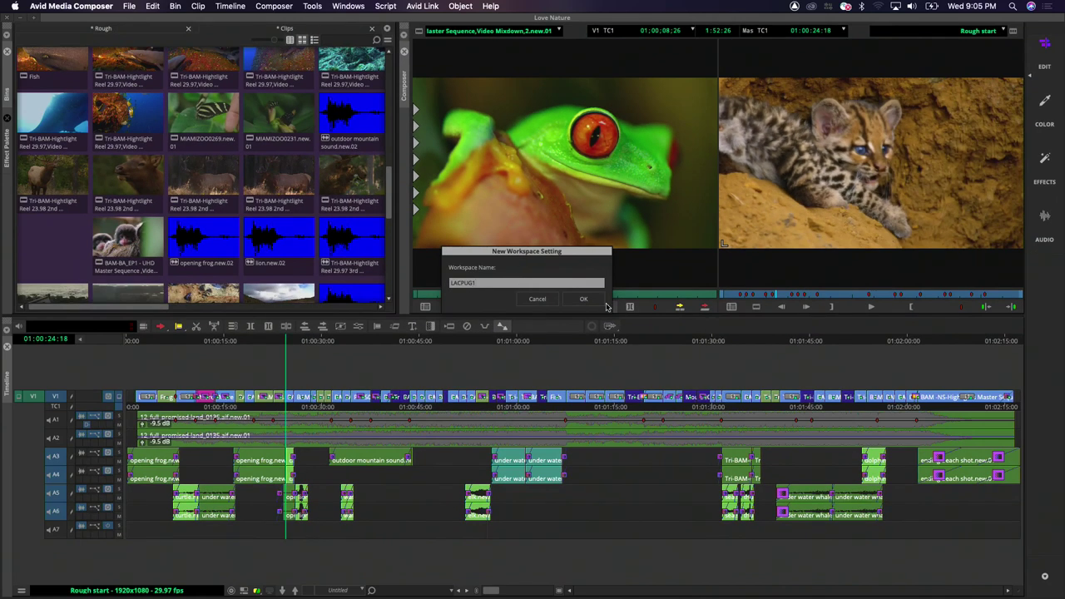
pyautogui.click(605, 303)
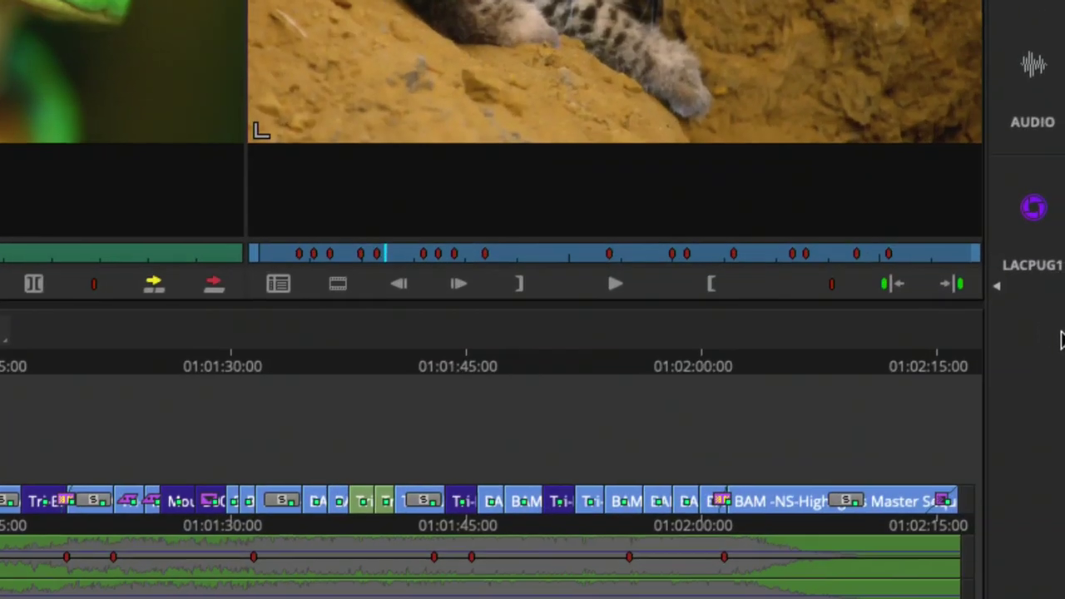
# Step: Set the workspace bar to show icons only and hide it altogether
pyautogui.rightClick(1046, 333)
pyautogui.click(973, 429)
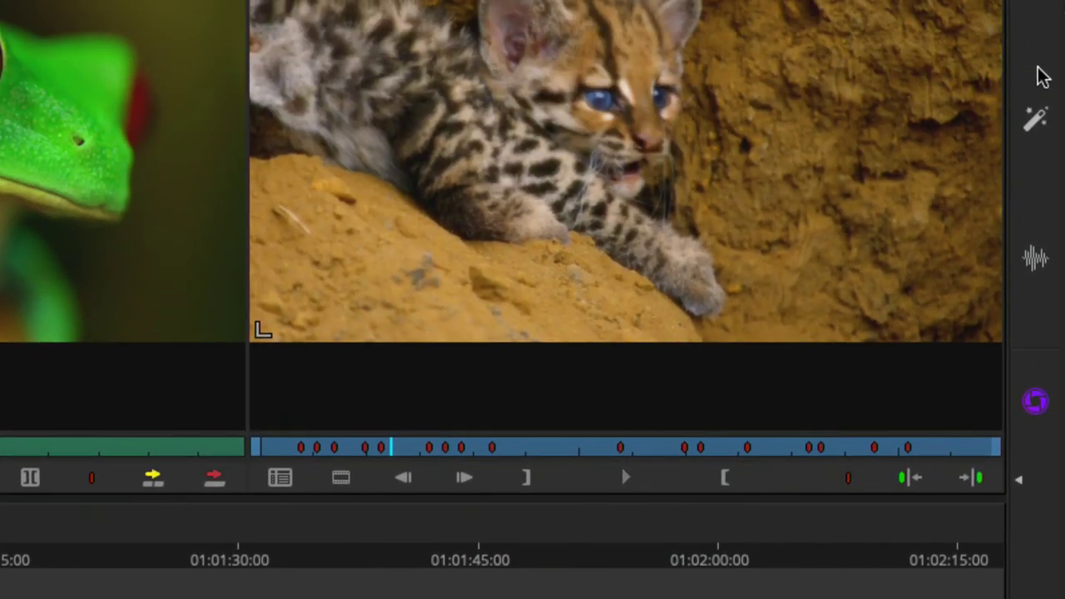
pyautogui.rightClick(1042, 75)
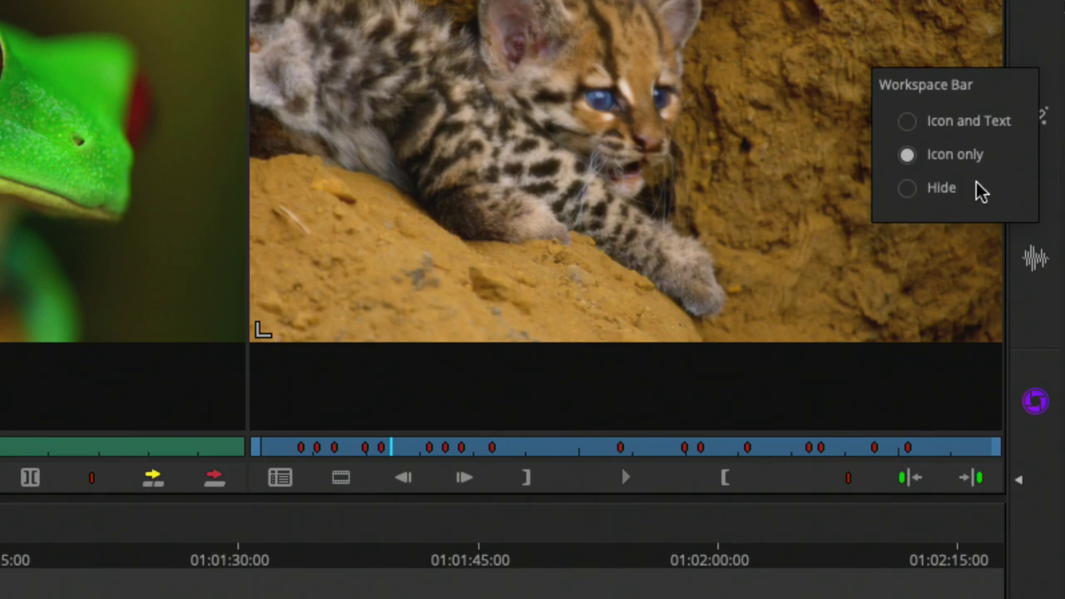
pyautogui.click(940, 189)
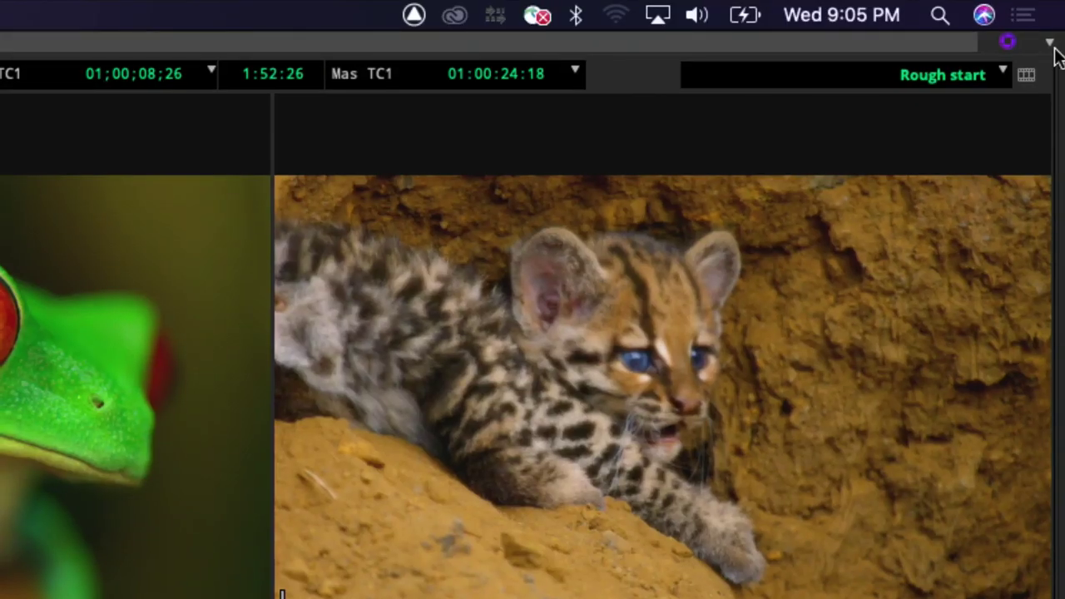
# Step: Show the hidden workspace bar again with its icons and text labels
pyautogui.click(1047, 17)
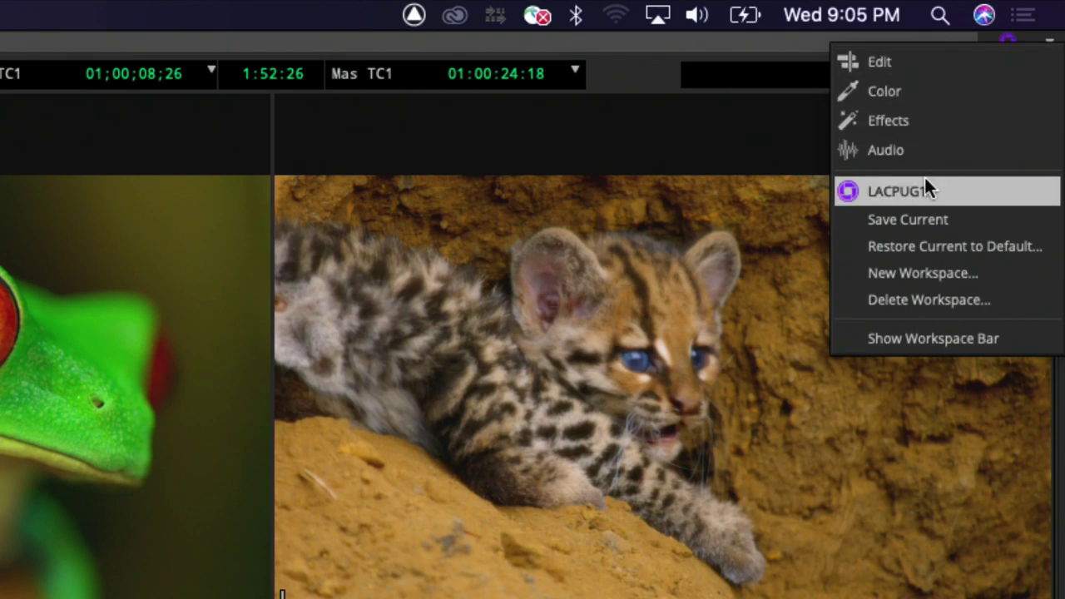
pyautogui.click(962, 341)
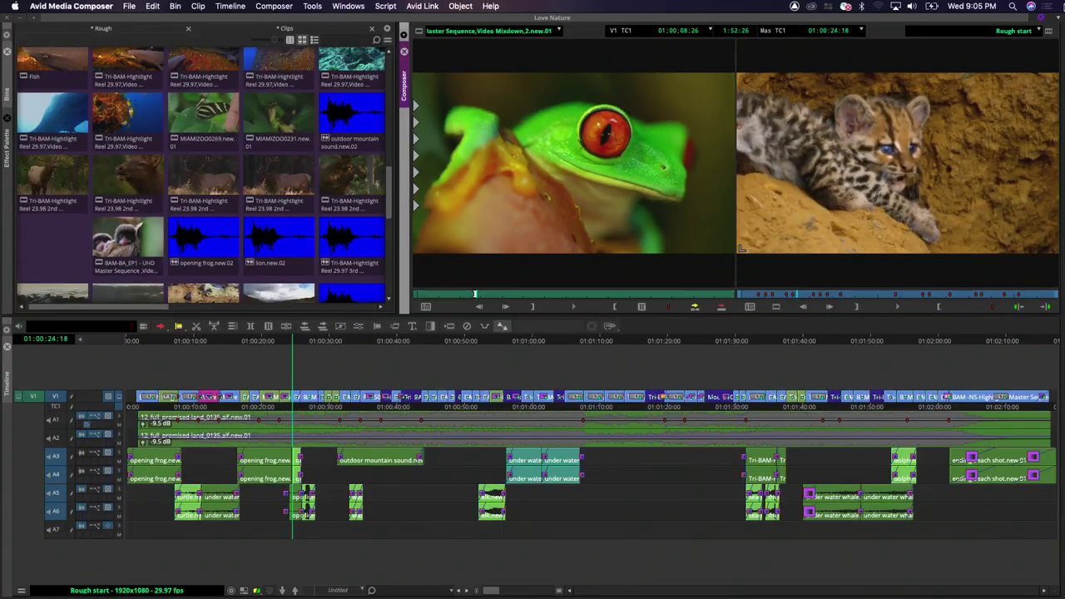
pyautogui.click(1055, 18)
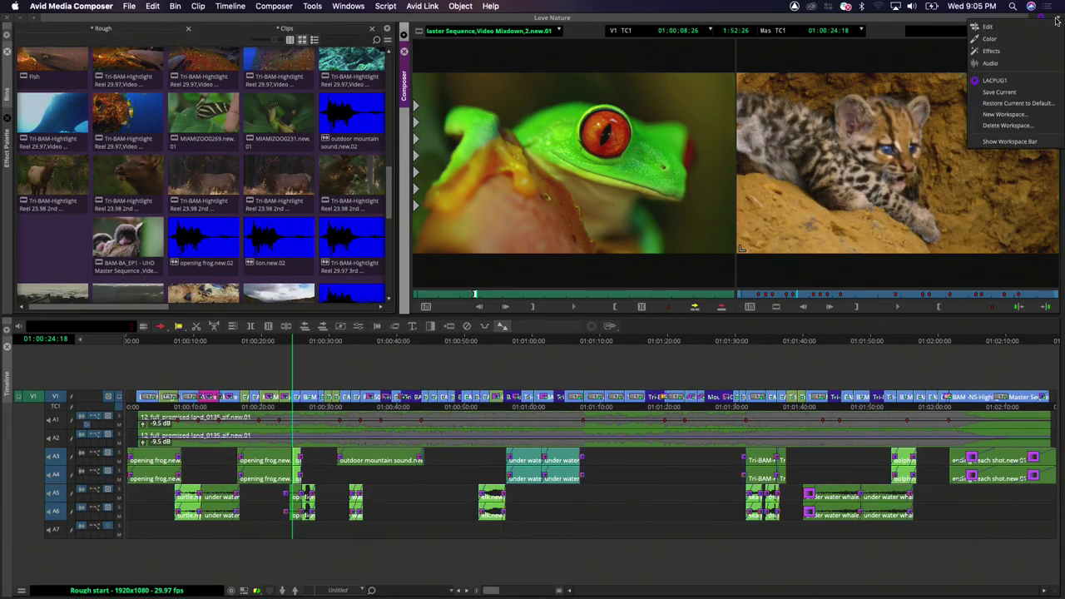
pyautogui.click(1011, 143)
pyautogui.moveTo(1040, 214); pyautogui.dragTo(1021, 219)
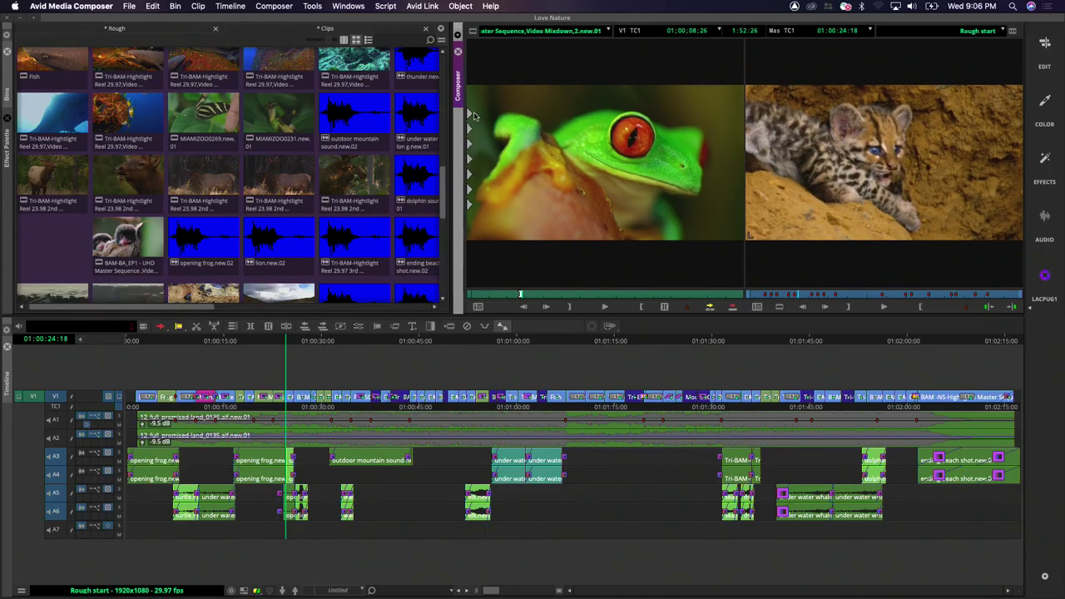
# Step: Narrow the Bins panel beside the Composer and slightly adjust the boundaries between the docked panels
pyautogui.moveTo(445, 166); pyautogui.dragTo(387, 167)
pyautogui.moveTo(413, 317)
pyautogui.mouseDown()
pyautogui.moveTo(412, 326)
pyautogui.moveTo(413, 247)
pyautogui.moveTo(413, 337)
pyautogui.moveTo(408, 316)
pyautogui.mouseUp()
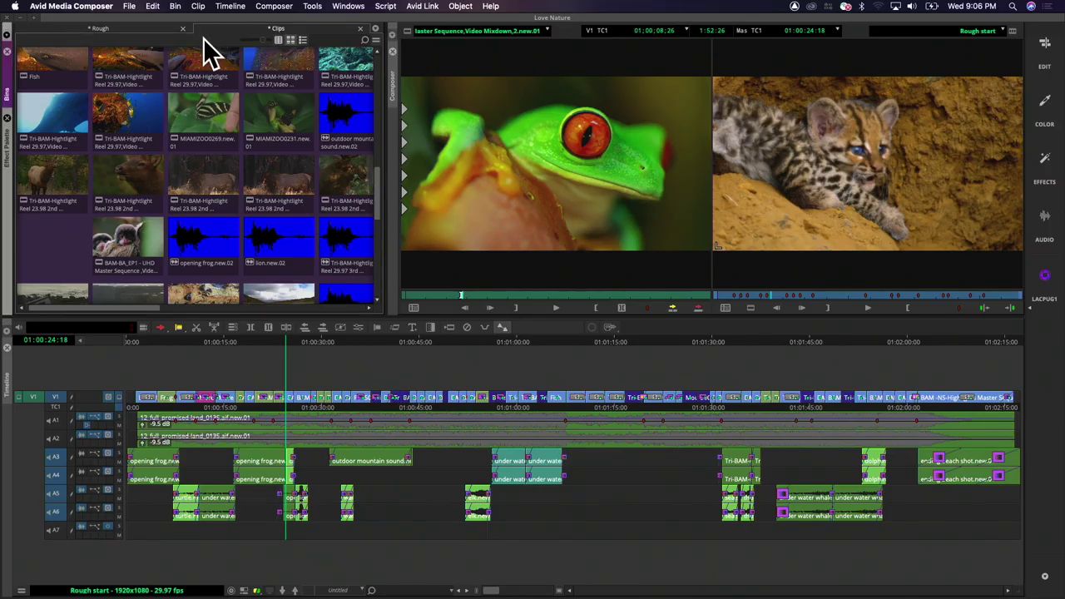
# Step: Tear the Clips bin off into its own floating window and dock it back beside the Rough bin
pyautogui.moveTo(234, 35); pyautogui.dragTo(678, 420)
pyautogui.moveTo(561, 84); pyautogui.dragTo(650, 104)
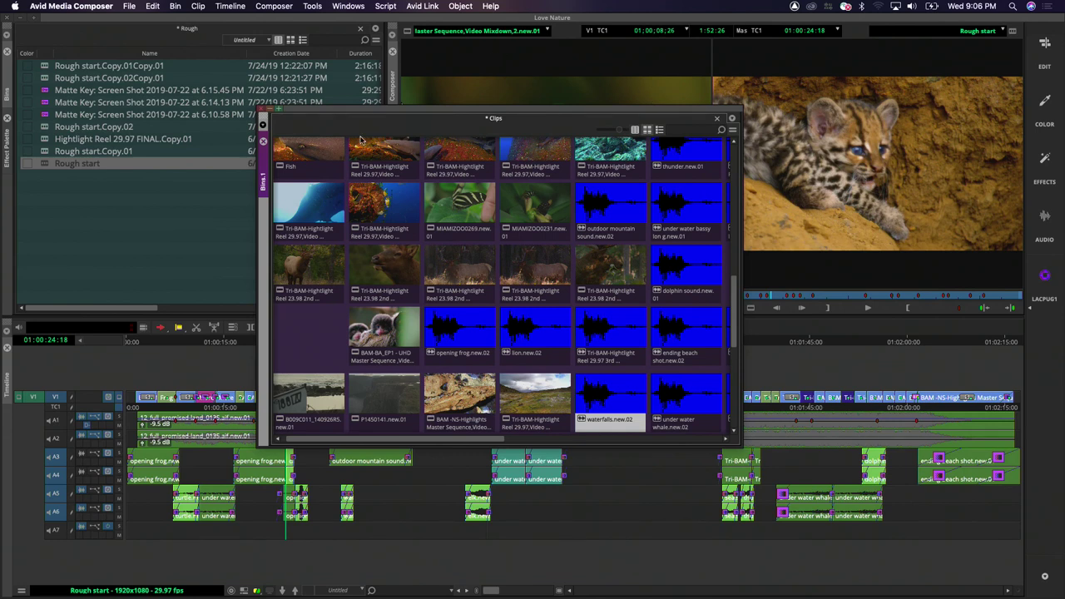
pyautogui.moveTo(424, 120); pyautogui.dragTo(155, 136)
pyautogui.click(163, 30)
pyautogui.click(239, 30)
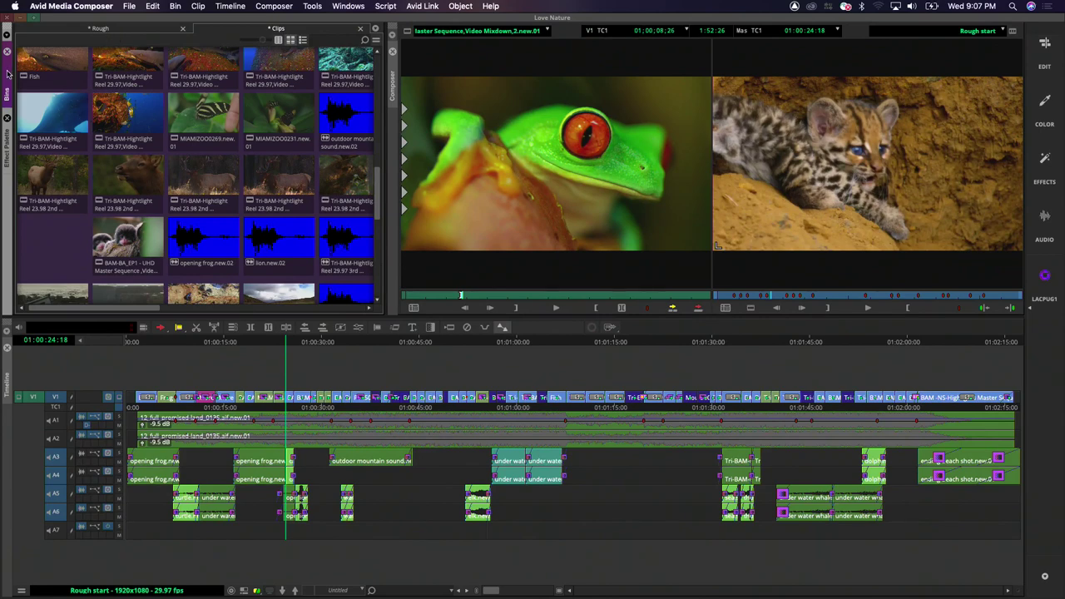
# Step: Float the whole Bins panel, enlarge it to nearly fill the screen, and move it off the Composer's source view
pyautogui.moveTo(7, 131); pyautogui.dragTo(442, 229)
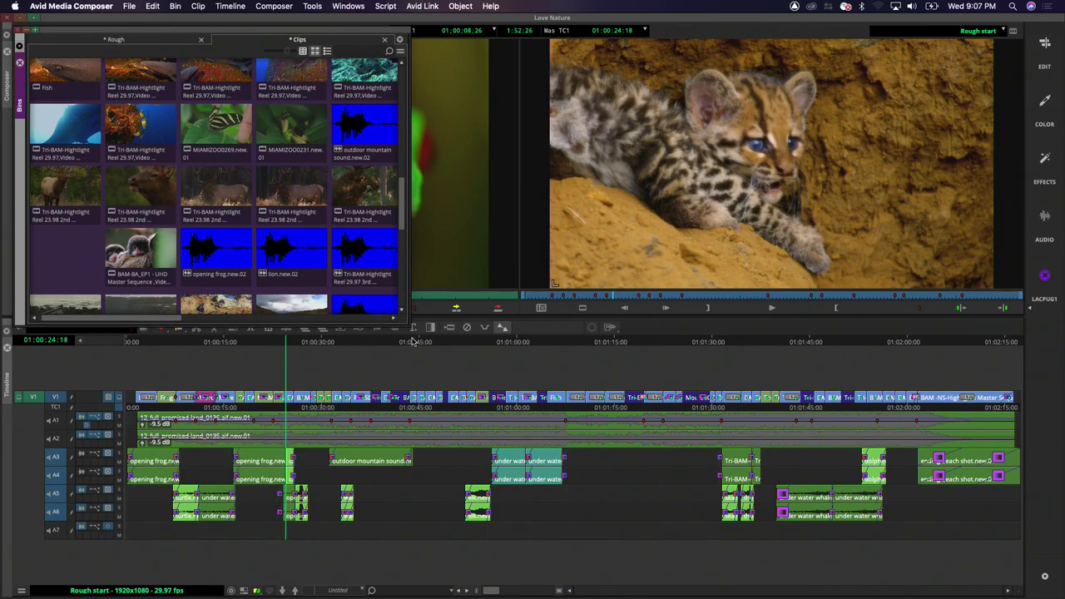
pyautogui.moveTo(407, 325); pyautogui.dragTo(1047, 588)
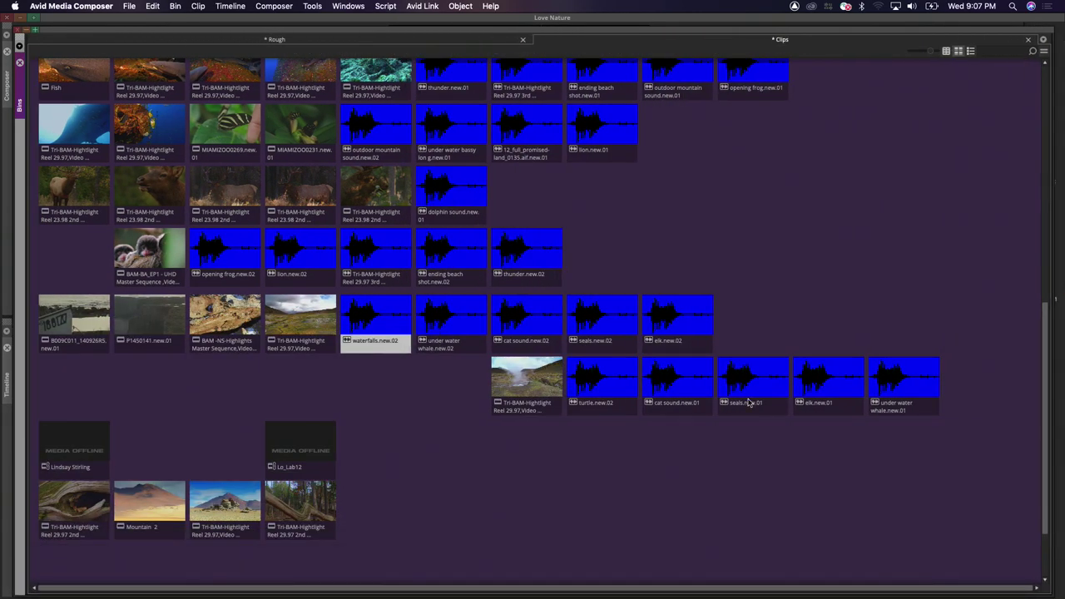
pyautogui.click(487, 36)
pyautogui.click(626, 40)
pyautogui.moveTo(133, 33); pyautogui.dragTo(265, 158)
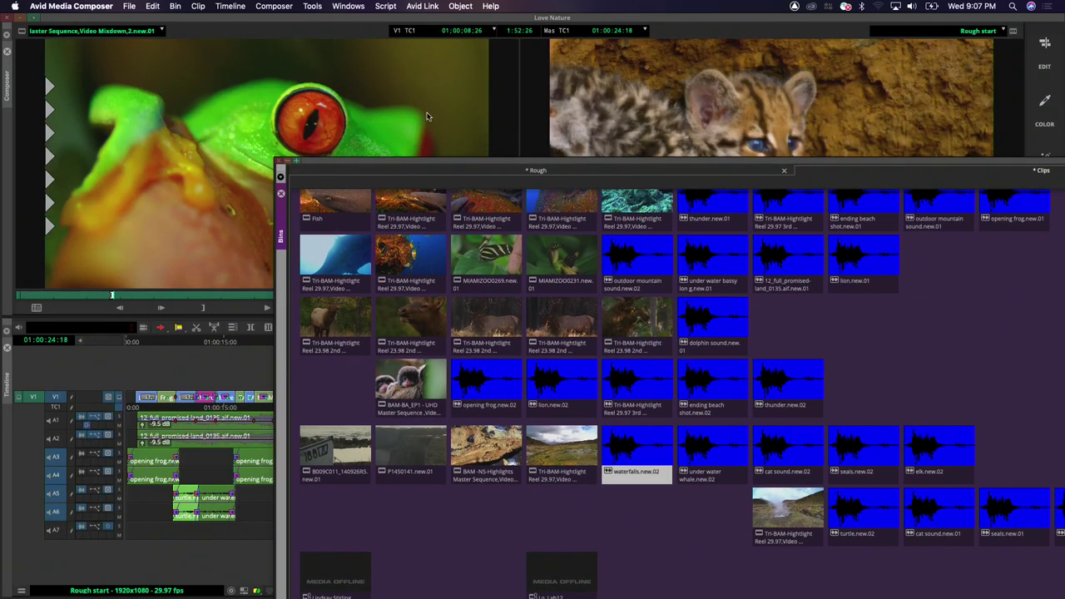
# Step: Dock the floating Bins panel on the left side of the Composer and narrow it to widen the viewers
pyautogui.moveTo(280, 219); pyautogui.dragTo(101, 154)
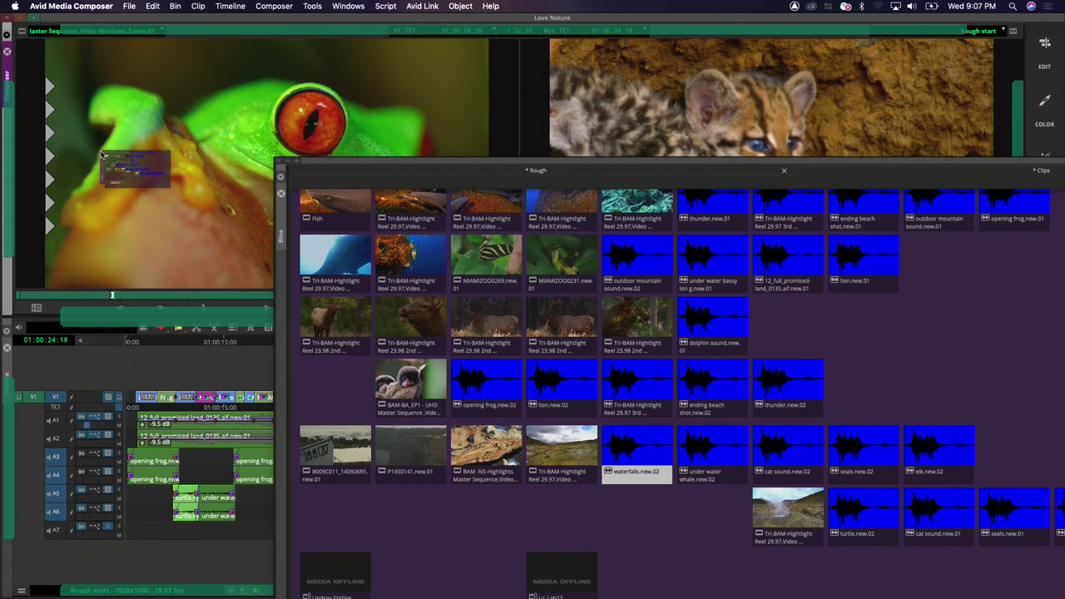
pyautogui.moveTo(101, 154); pyautogui.dragTo(12, 155)
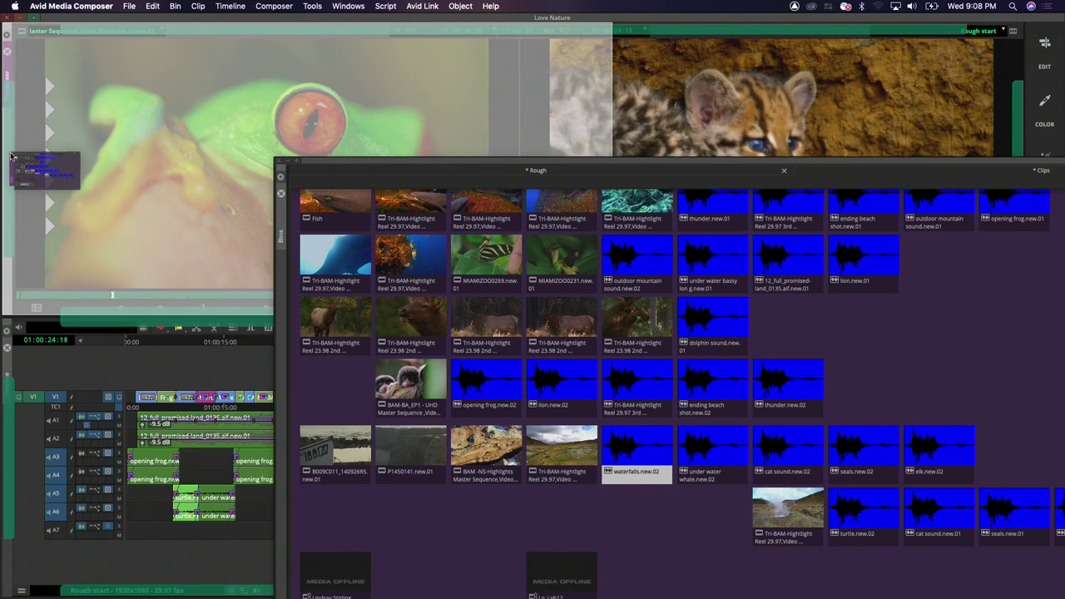
pyautogui.moveTo(12, 155); pyautogui.dragTo(12, 154)
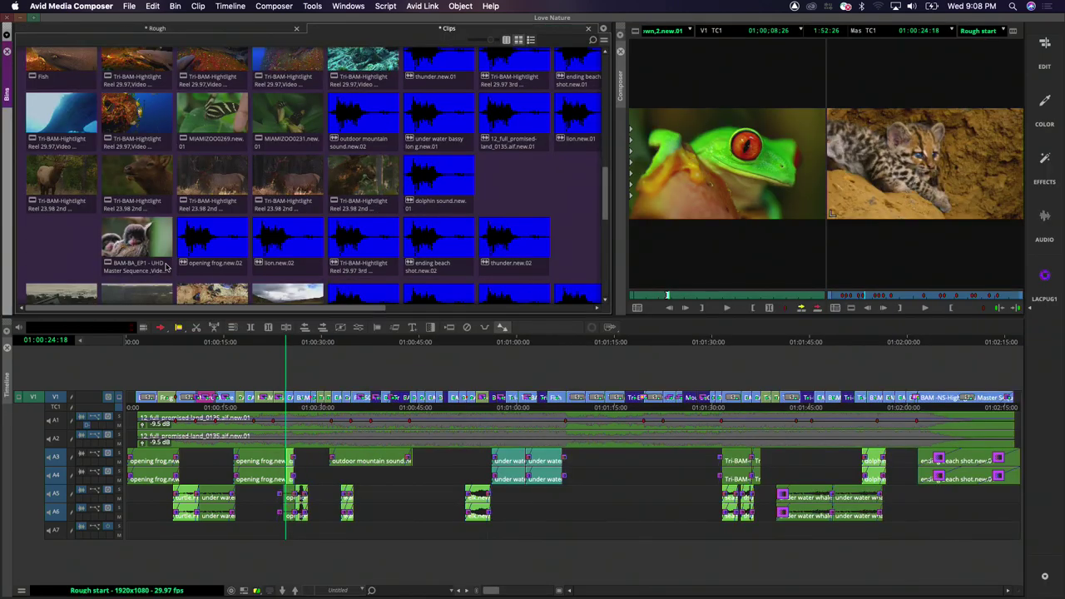
pyautogui.moveTo(612, 173); pyautogui.dragTo(383, 173)
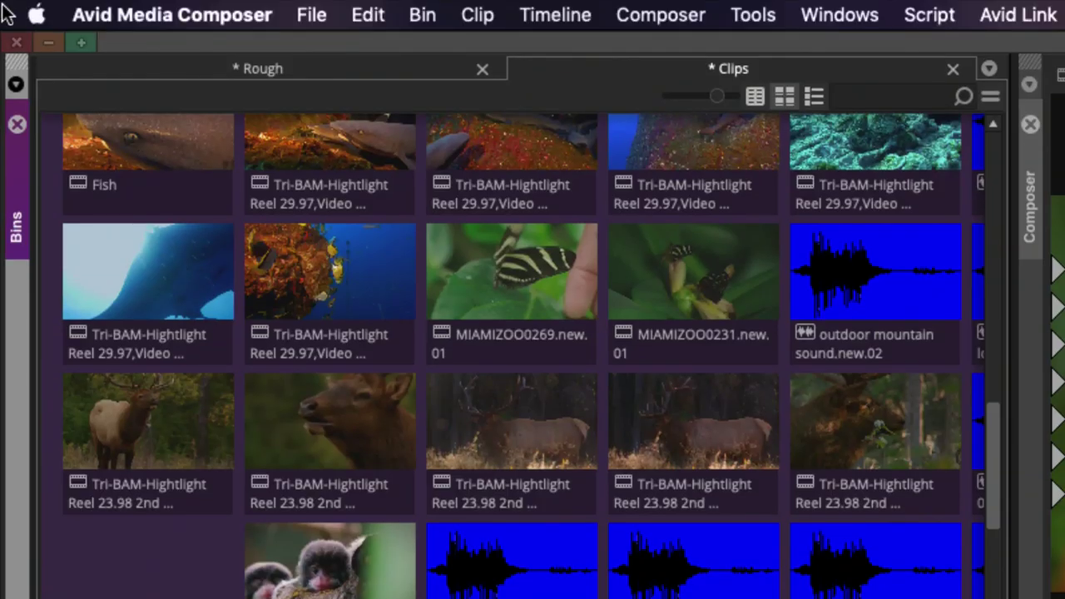
# Step: Reveal the bin list sidebar inside the Bins panel and adjust its width to fit the bin names and sizes
pyautogui.moveTo(31, 187); pyautogui.dragTo(341, 193)
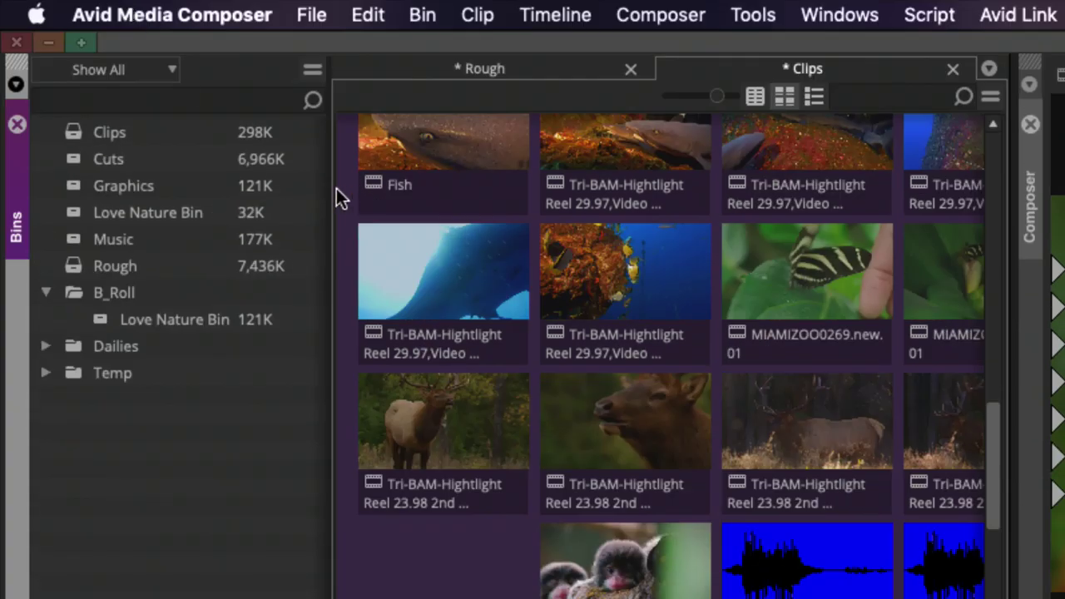
pyautogui.moveTo(327, 191); pyautogui.dragTo(320, 228)
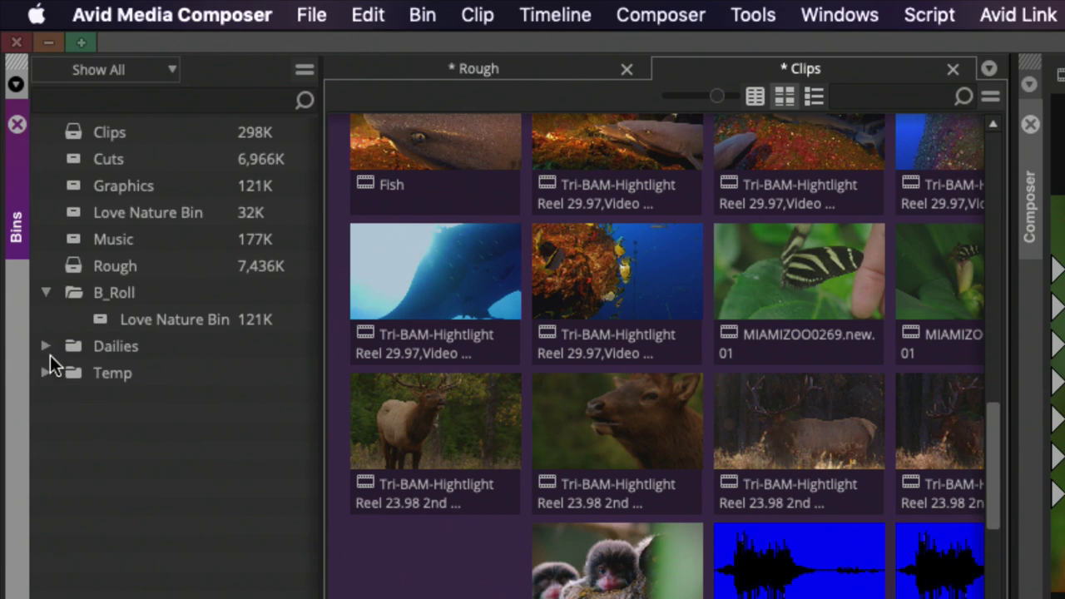
# Step: Compare the open and closed bin icons of Clips, Cuts and Graphics in the bin list
pyautogui.click(74, 132)
pyautogui.click(75, 162)
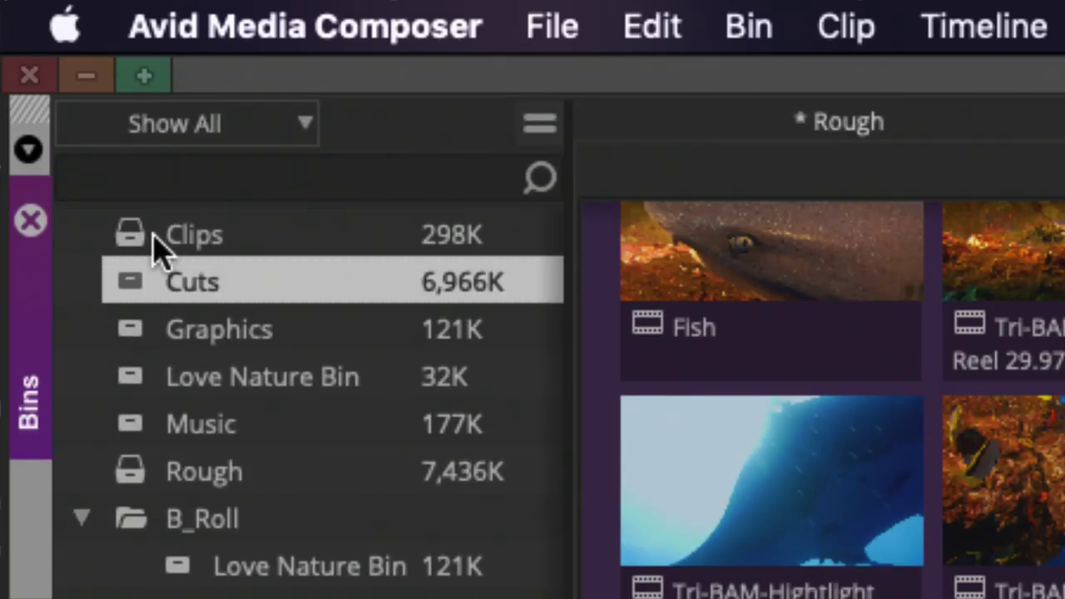
pyautogui.click(72, 130)
pyautogui.click(74, 179)
pyautogui.click(139, 337)
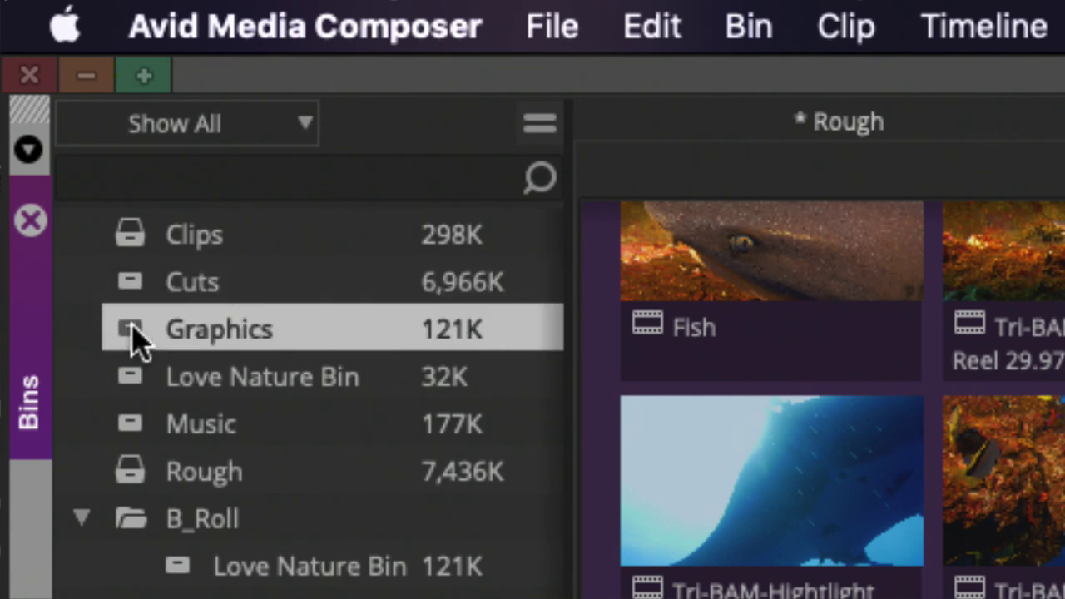
pyautogui.click(143, 235)
pyautogui.click(146, 282)
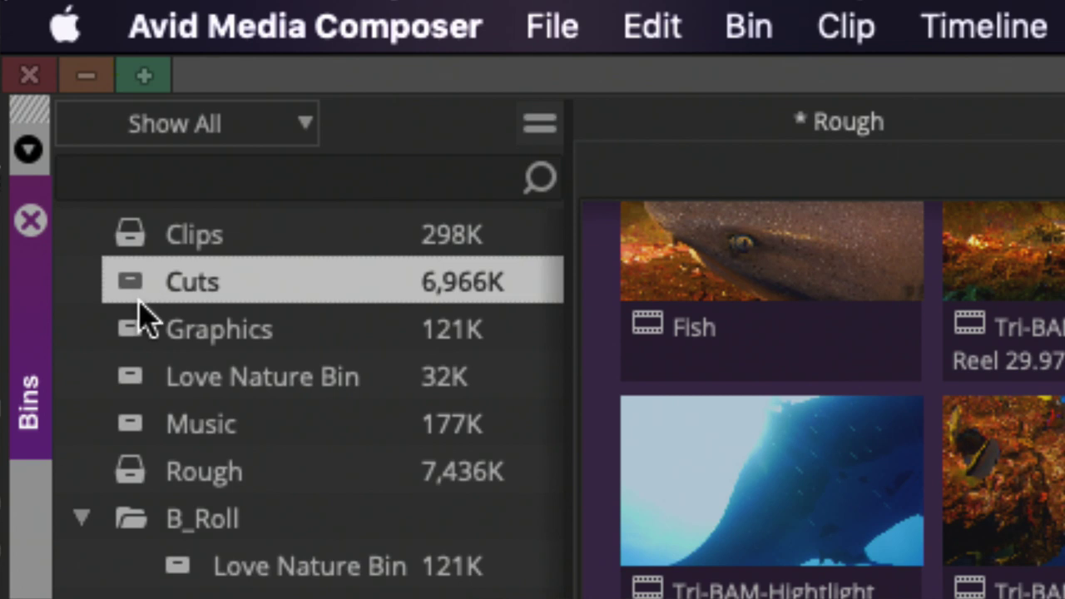
# Step: Examine the bin icons beside Graphics, Cuts and Clips in the bin list to tell open bins from closed ones
pyautogui.click(146, 339)
pyautogui.click(141, 391)
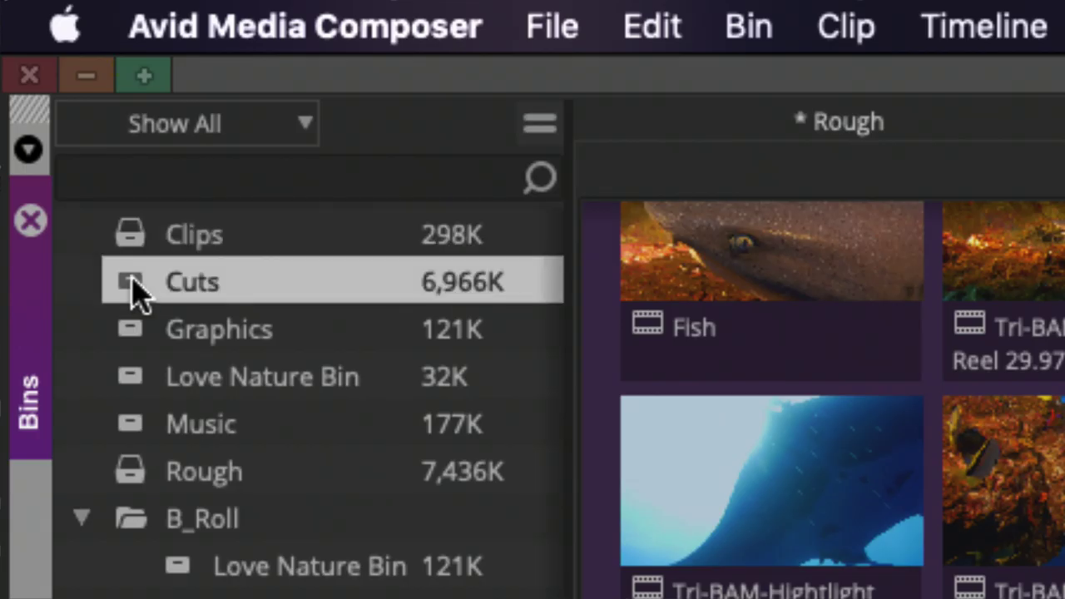
pyautogui.click(135, 310)
pyautogui.click(136, 282)
pyautogui.click(138, 246)
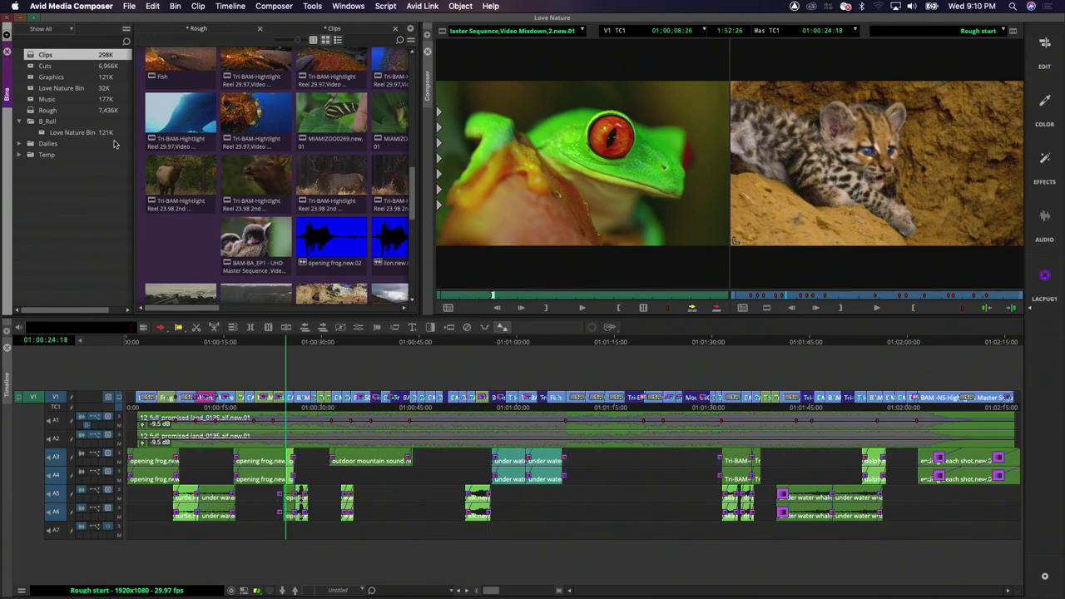
# Step: Open the Music bin as a tab beside Rough and Clips, and switch through the three bin tabs, ending on Music
pyautogui.doubleClick(33, 99)
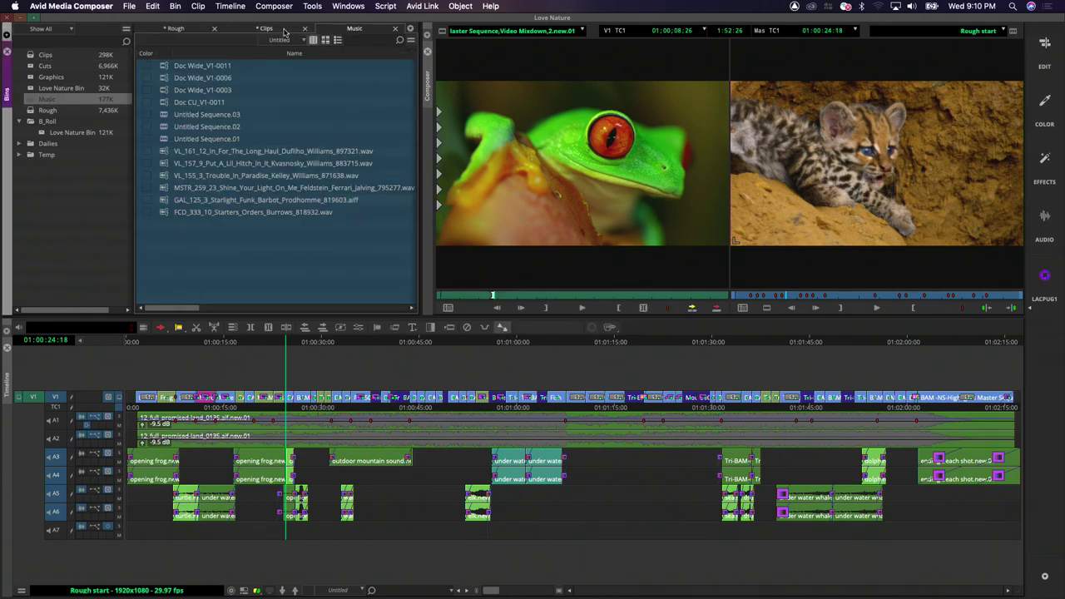
pyautogui.click(265, 28)
pyautogui.click(175, 28)
pyautogui.click(265, 28)
pyautogui.click(354, 28)
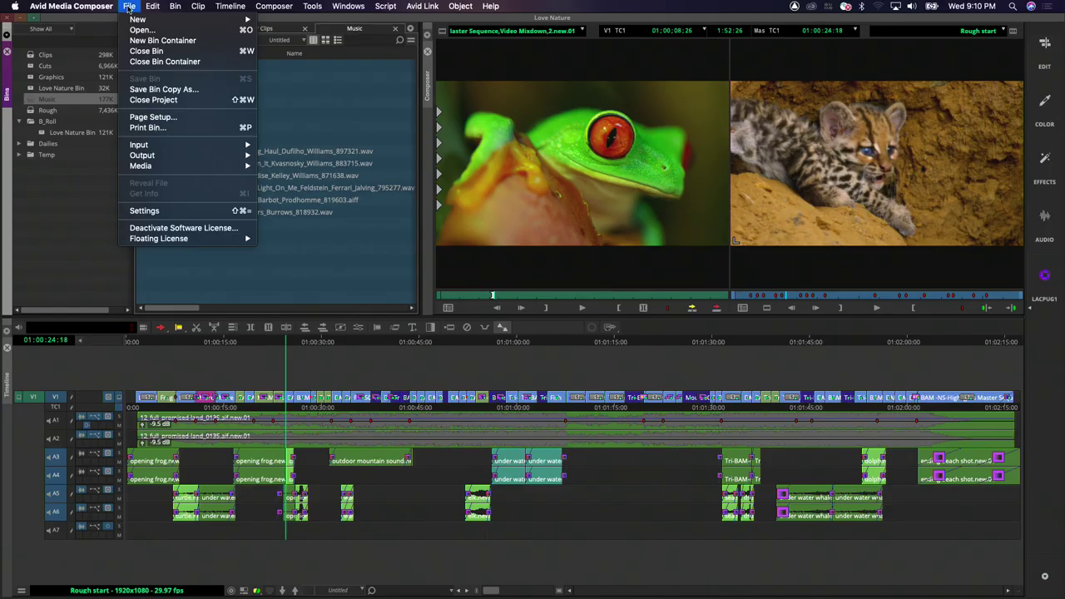
# Step: Create a new bin container and move it clear of the Bins panel, over the record viewer and timeline
pyautogui.click(167, 40)
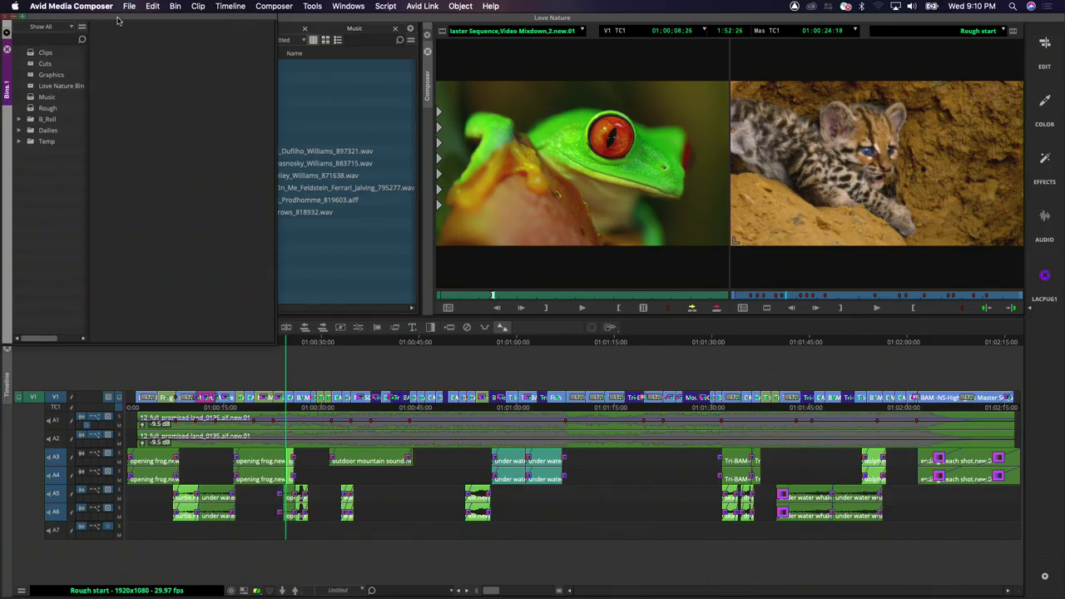
pyautogui.moveTo(256, 125); pyautogui.dragTo(419, 98)
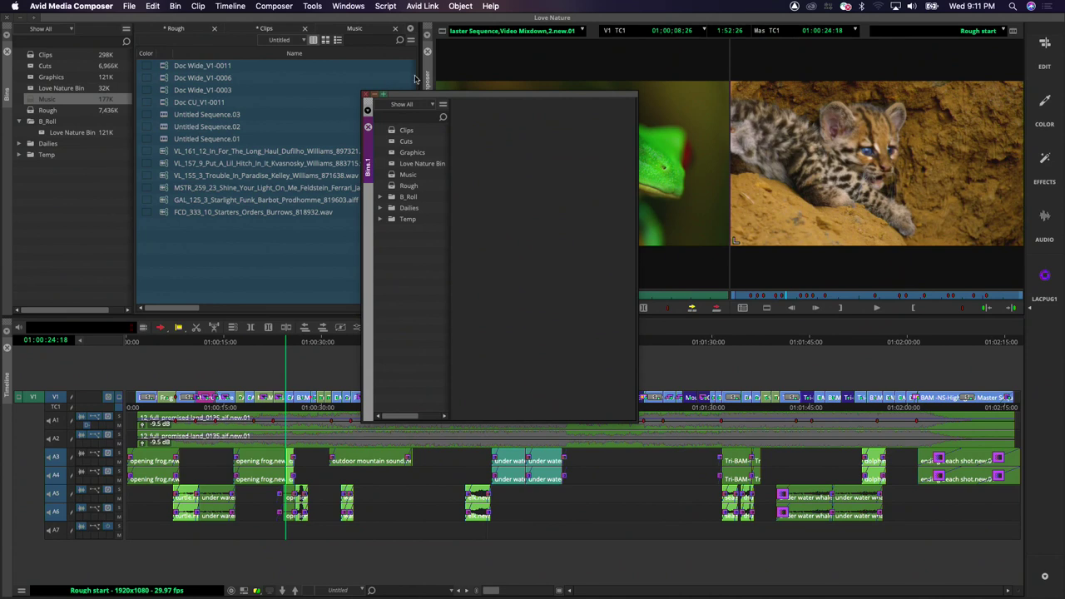
pyautogui.moveTo(434, 97); pyautogui.dragTo(778, 240)
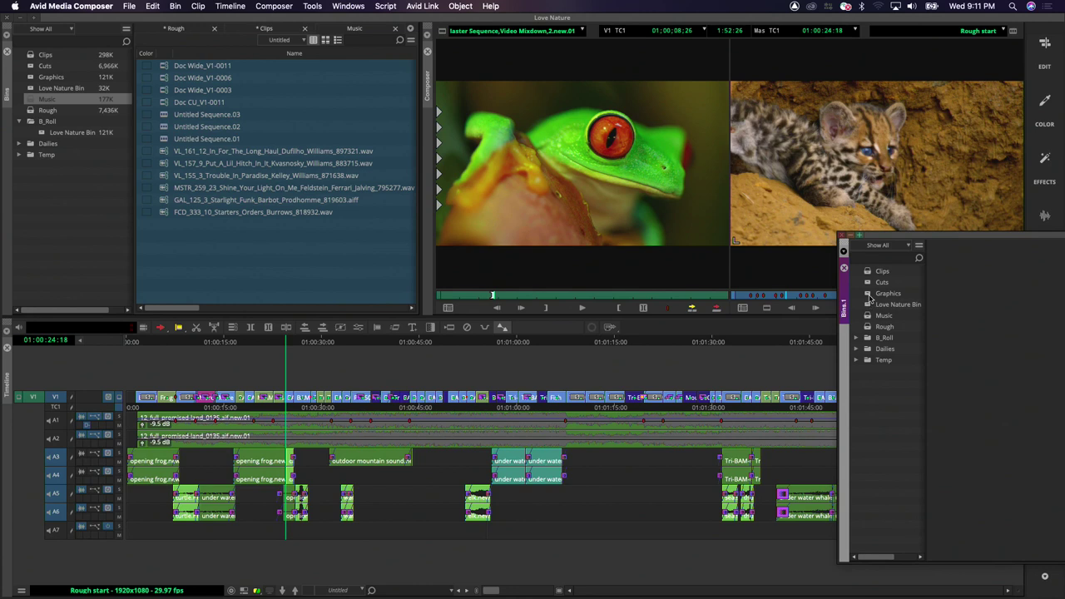
# Step: Open the Cuts bin in the new bin container and widen its bin list sidebar to show the bin sizes
pyautogui.click(868, 285)
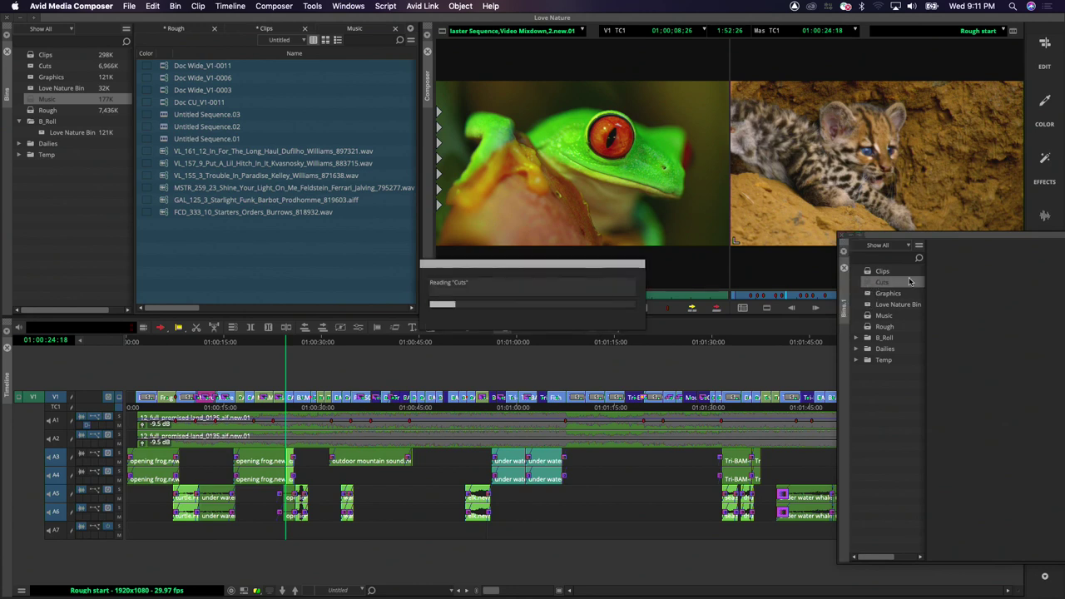
pyautogui.moveTo(922, 227)
pyautogui.mouseDown()
pyautogui.moveTo(773, 177)
pyautogui.moveTo(920, 229)
pyautogui.moveTo(928, 245)
pyautogui.mouseUp()
pyautogui.moveTo(921, 341); pyautogui.dragTo(952, 361)
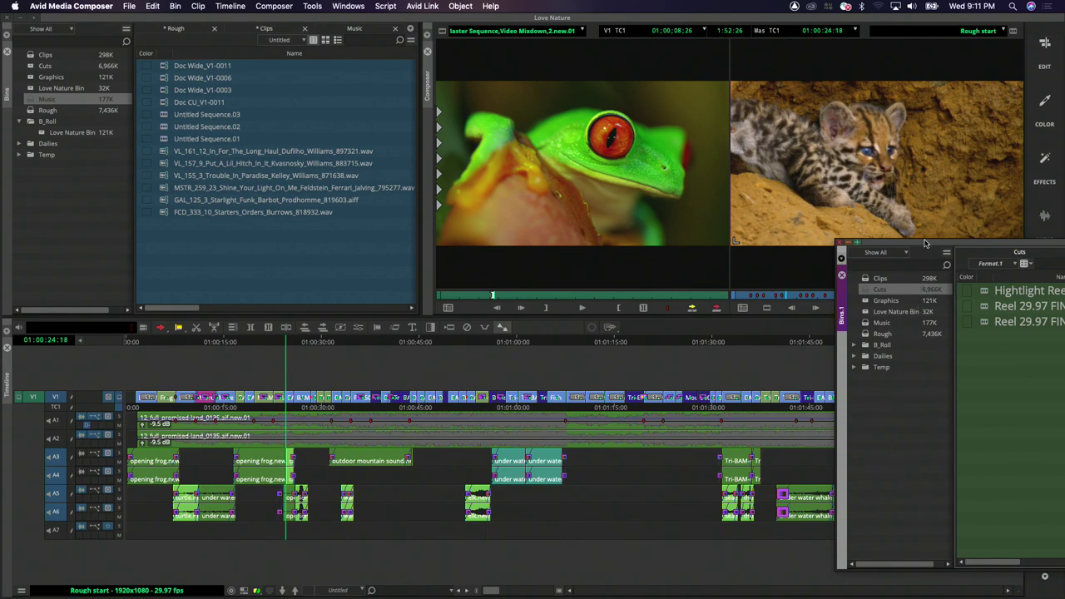
pyautogui.moveTo(925, 243); pyautogui.dragTo(881, 218)
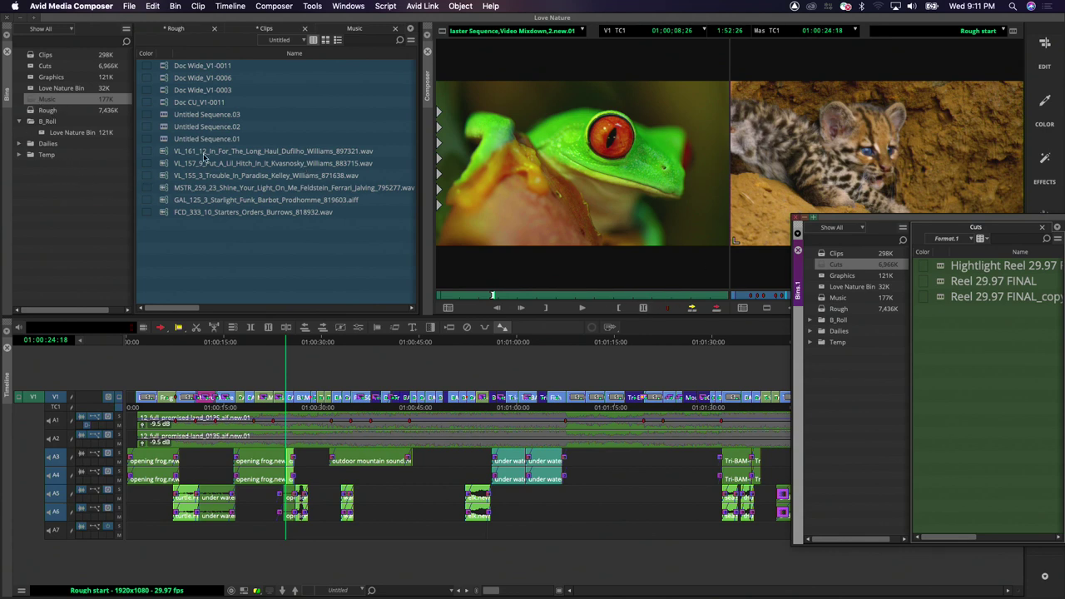
# Step: Dock the new bin container with the Cuts bin into the existing Bins panel as a stacked side tab
pyautogui.click(11, 82)
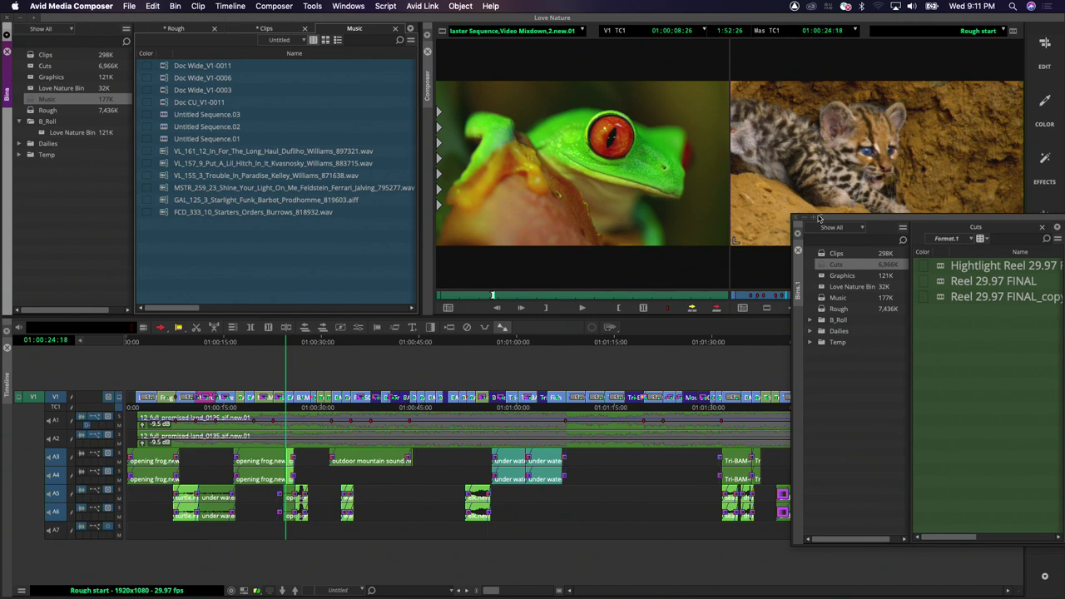
pyautogui.moveTo(955, 220); pyautogui.dragTo(800, 157)
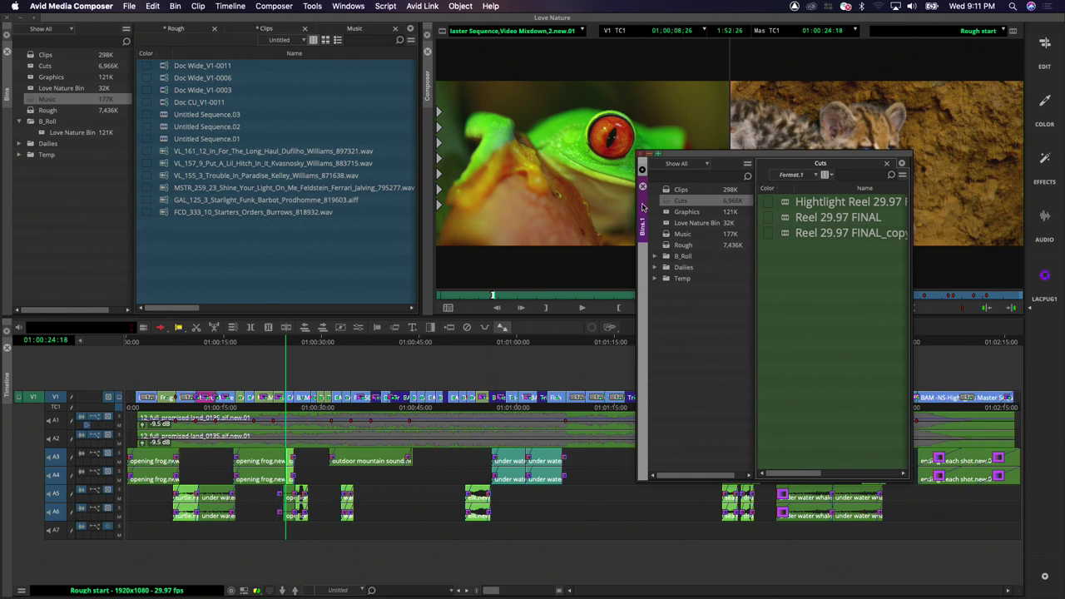
pyautogui.moveTo(643, 206); pyautogui.dragTo(9, 148)
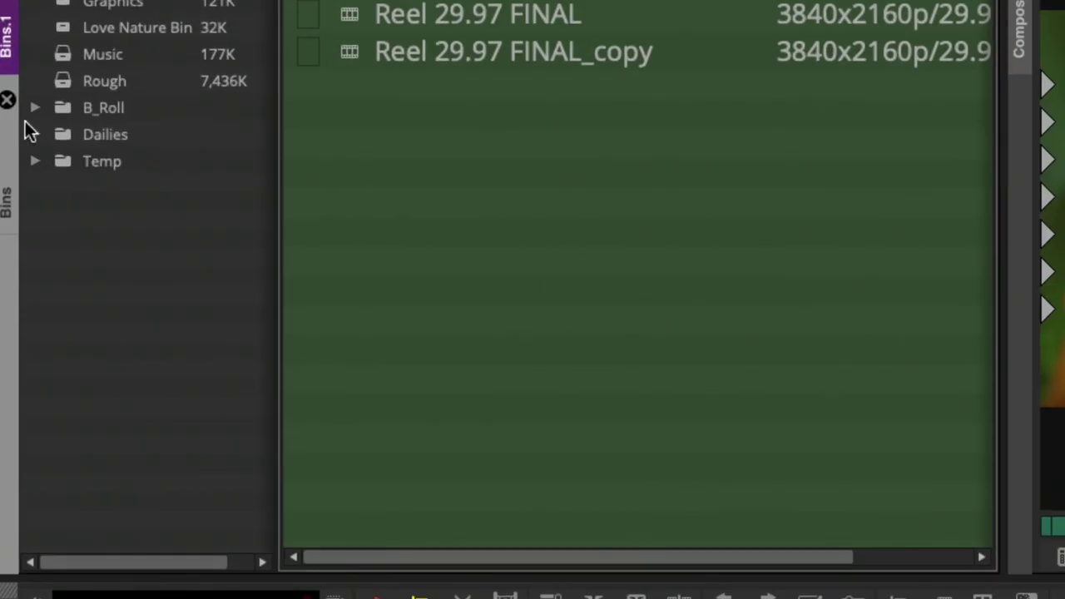
# Step: Switch back and forth between the stacked Bins and Bins.1 containers to compare their contents, ending on Bins
pyautogui.click(16, 278)
pyautogui.click(13, 179)
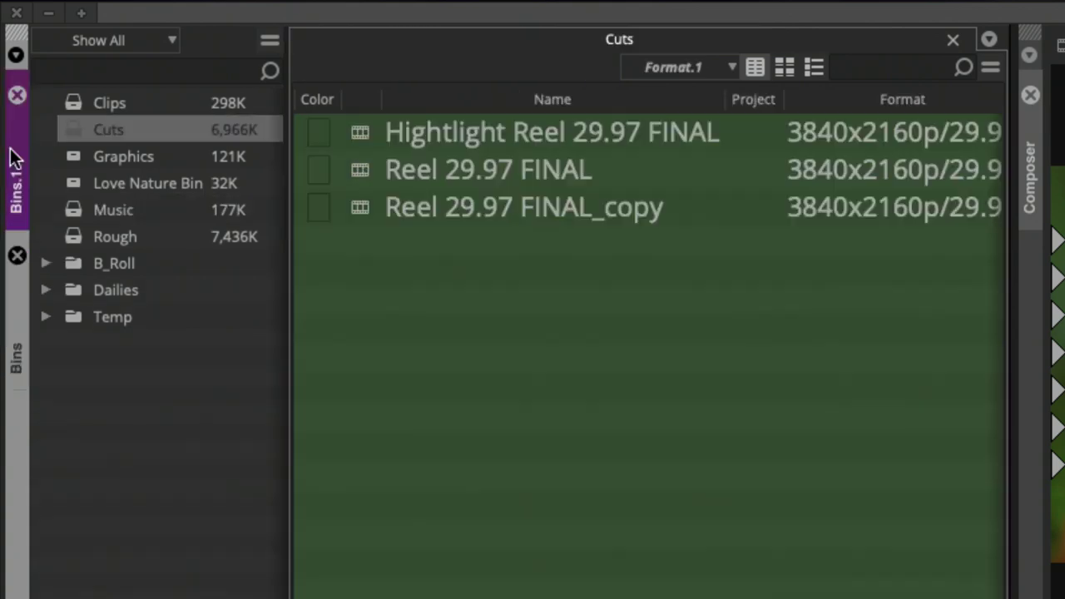
pyautogui.click(10, 332)
pyautogui.click(14, 183)
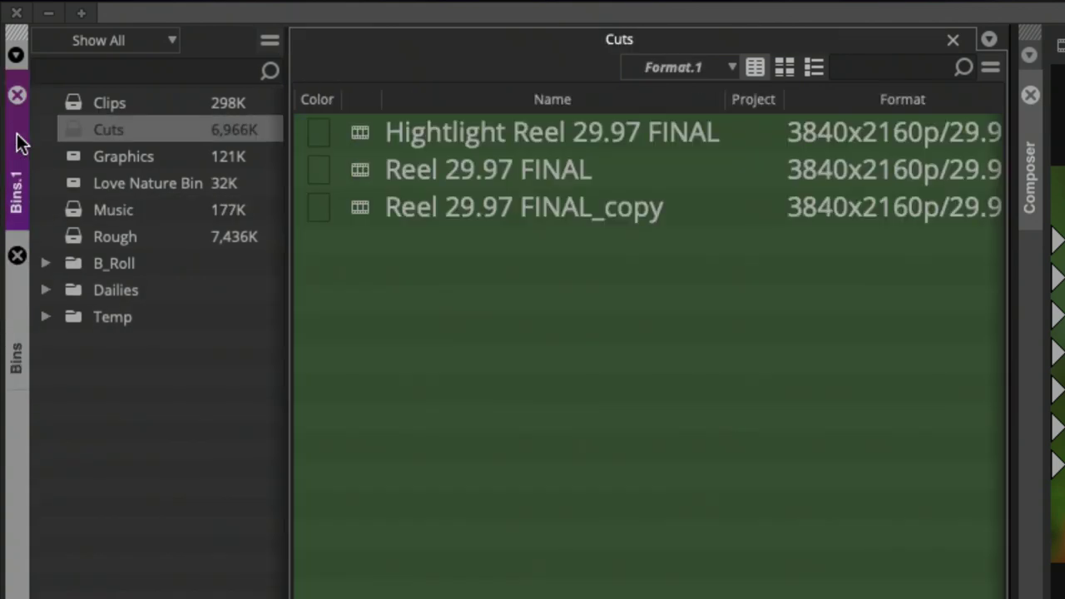
pyautogui.click(20, 308)
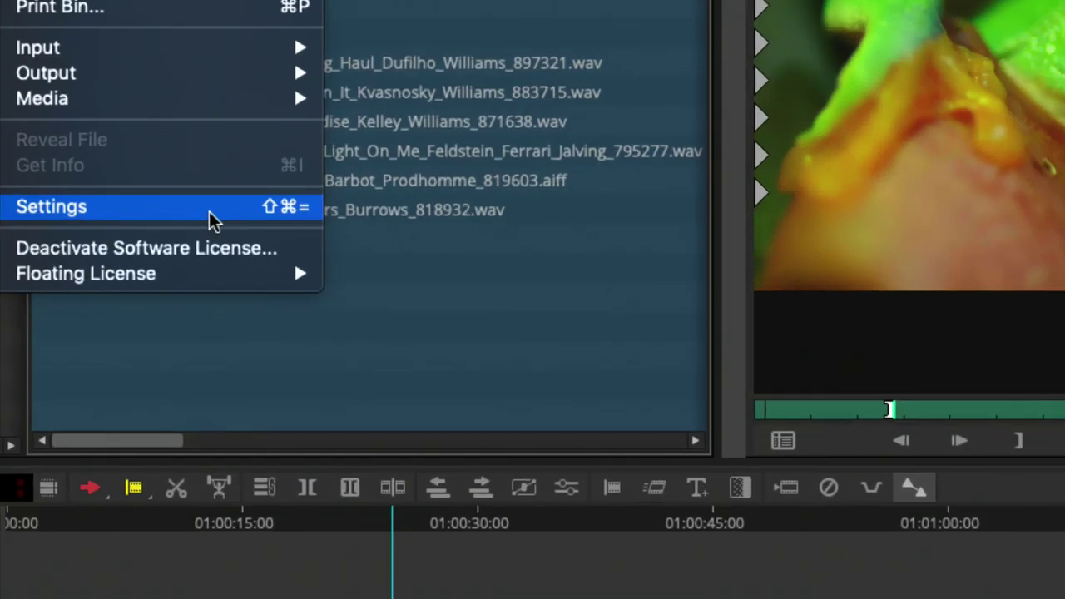
# Step: Bring up the Settings window, move it higher, and examine the project format presets and color space options without changing them
pyautogui.moveTo(146, 7)
pyautogui.moveTo(15, 10)
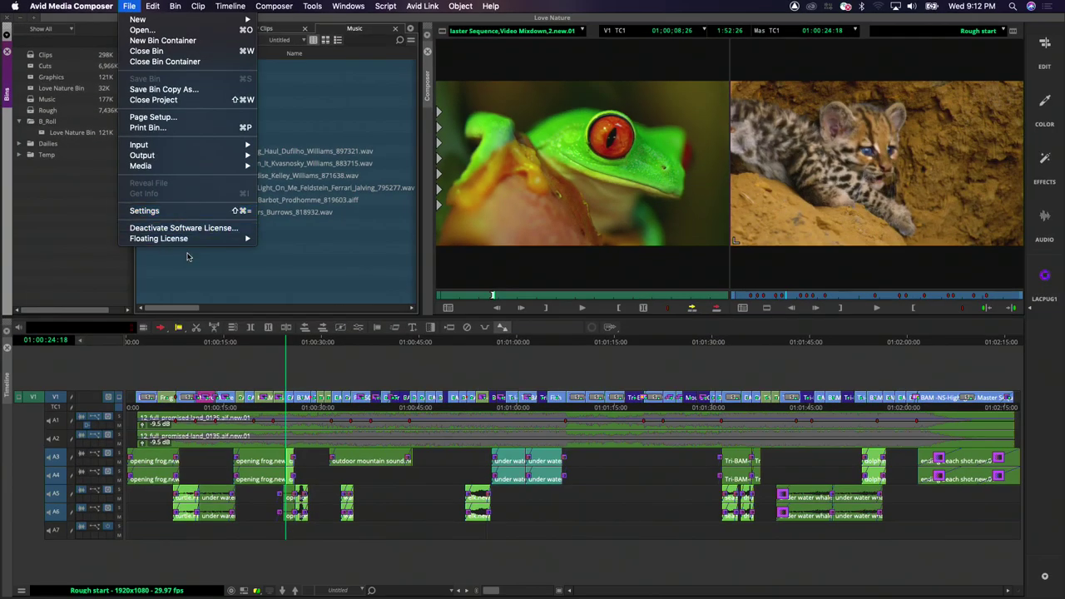
pyautogui.click(281, 265)
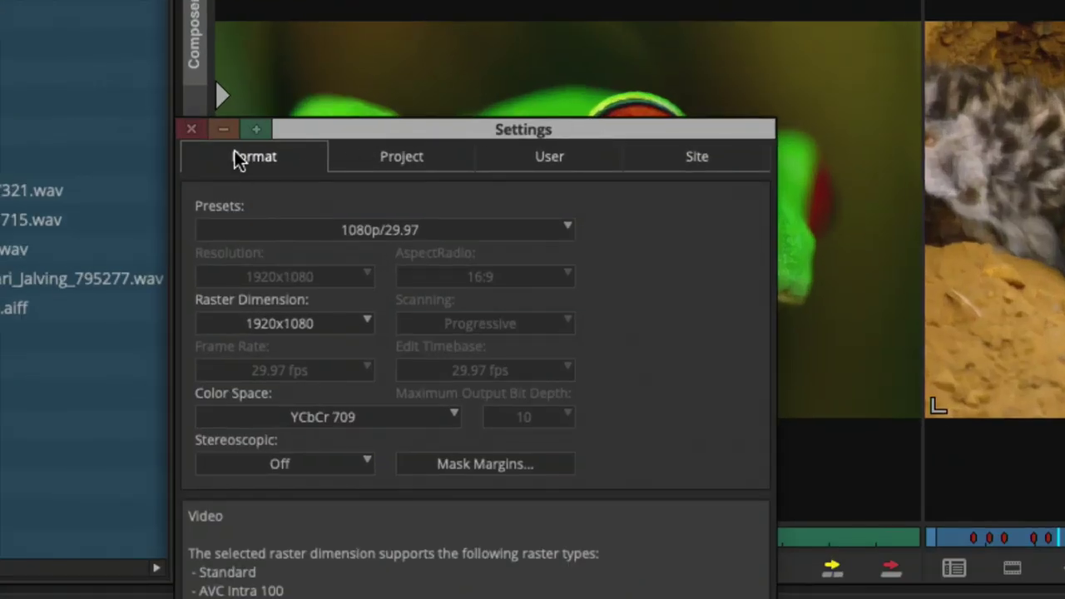
pyautogui.moveTo(308, 129); pyautogui.dragTo(345, 22)
pyautogui.click(431, 123)
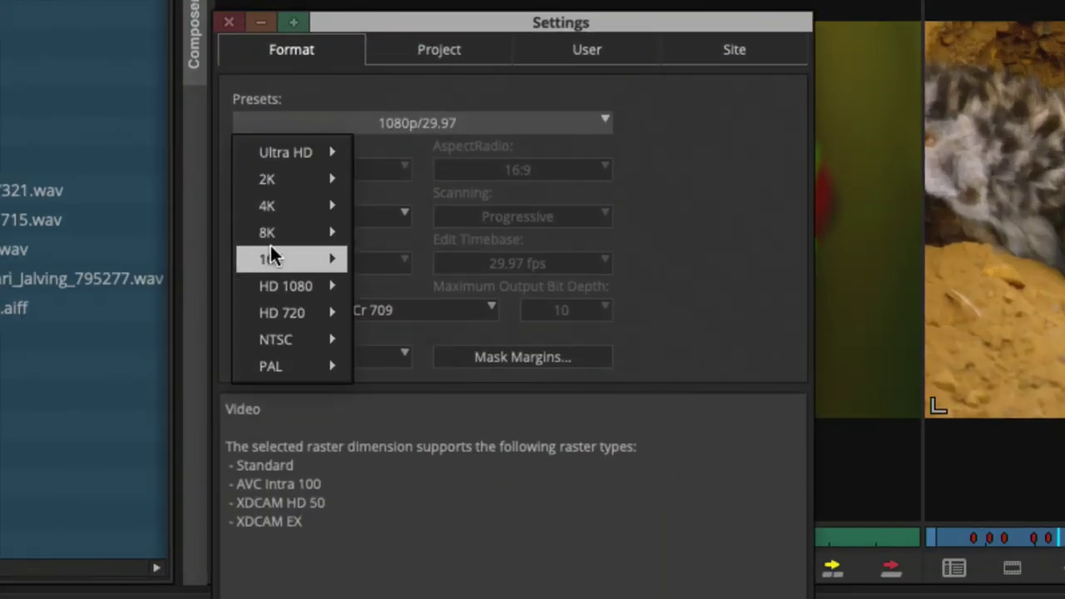
pyautogui.moveTo(296, 253)
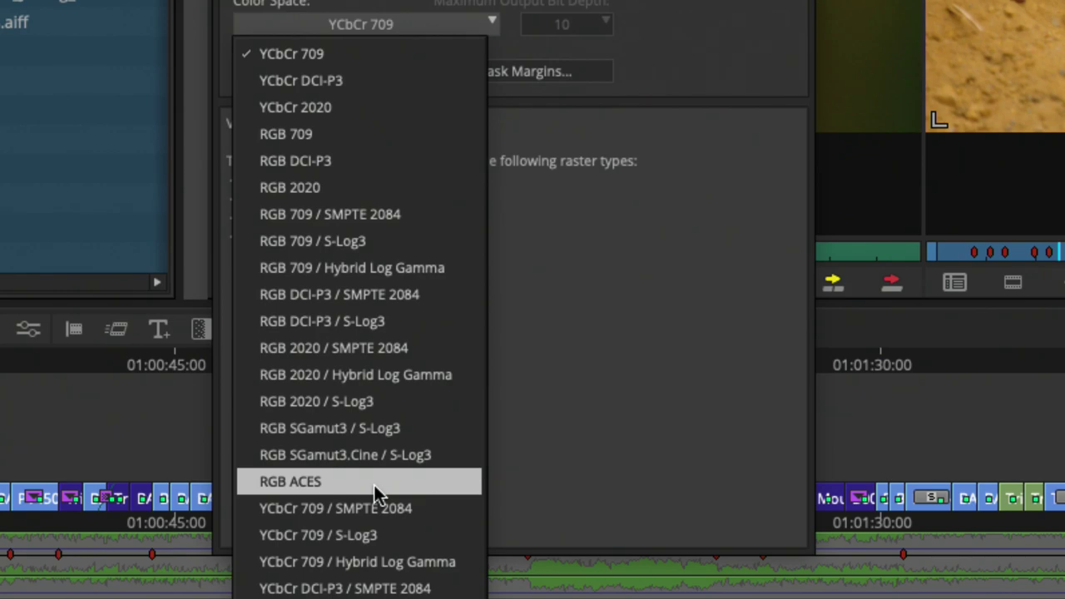
pyautogui.press('Escape')
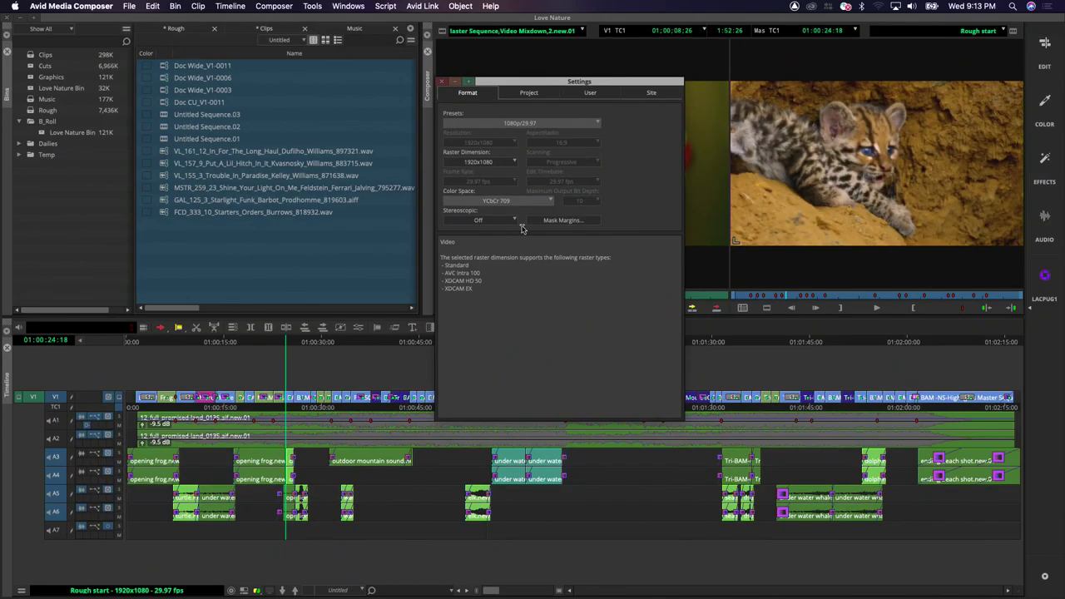
# Step: Look through the Project, User and Site categories in the Settings window, returning to the User settings
pyautogui.click(532, 93)
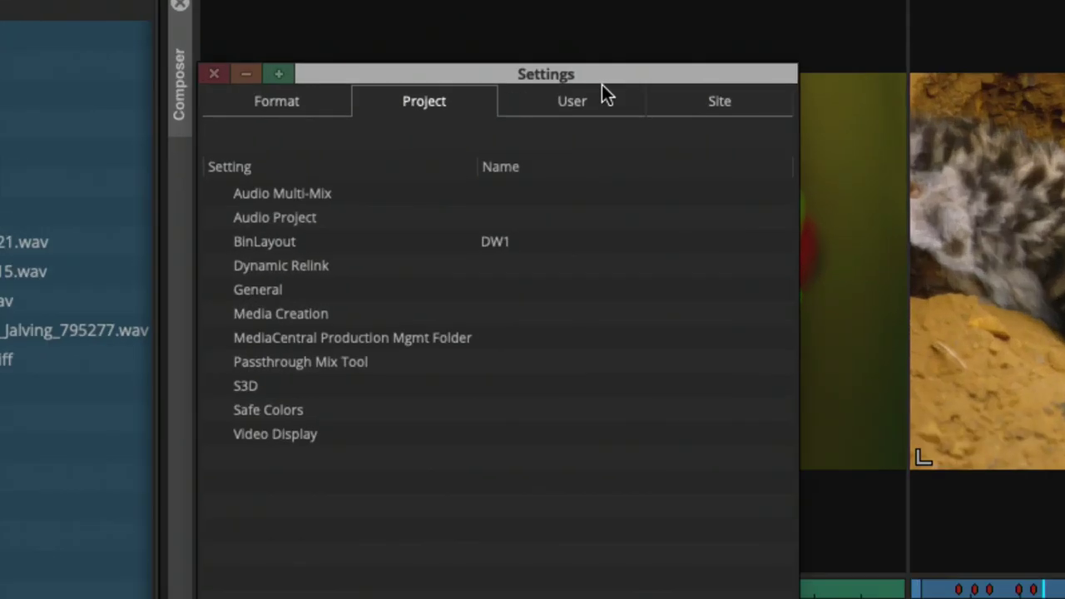
pyautogui.click(594, 92)
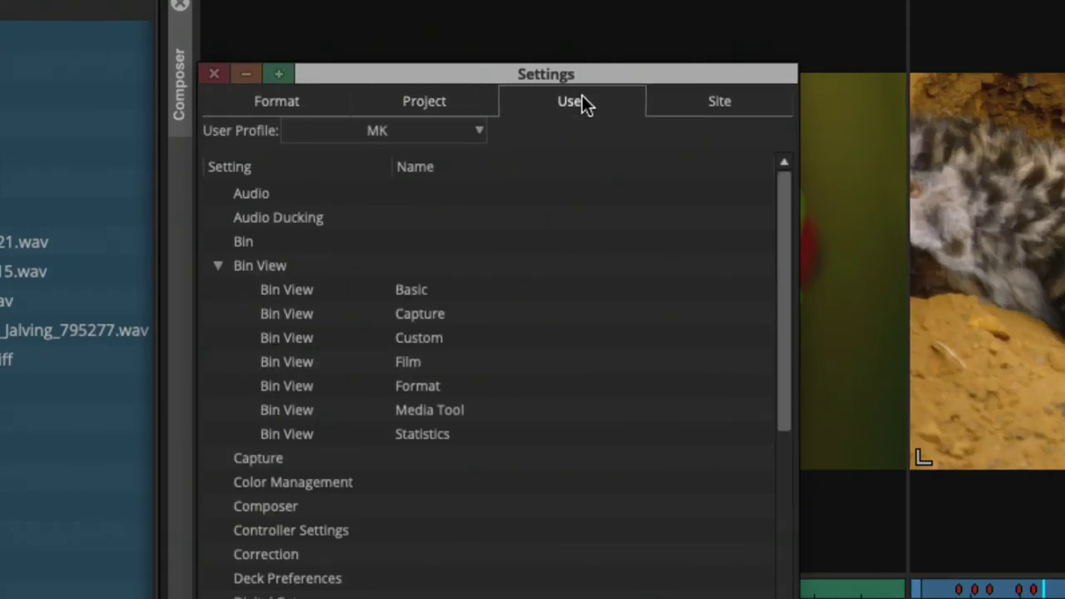
pyautogui.click(653, 94)
pyautogui.click(582, 104)
pyautogui.click(449, 100)
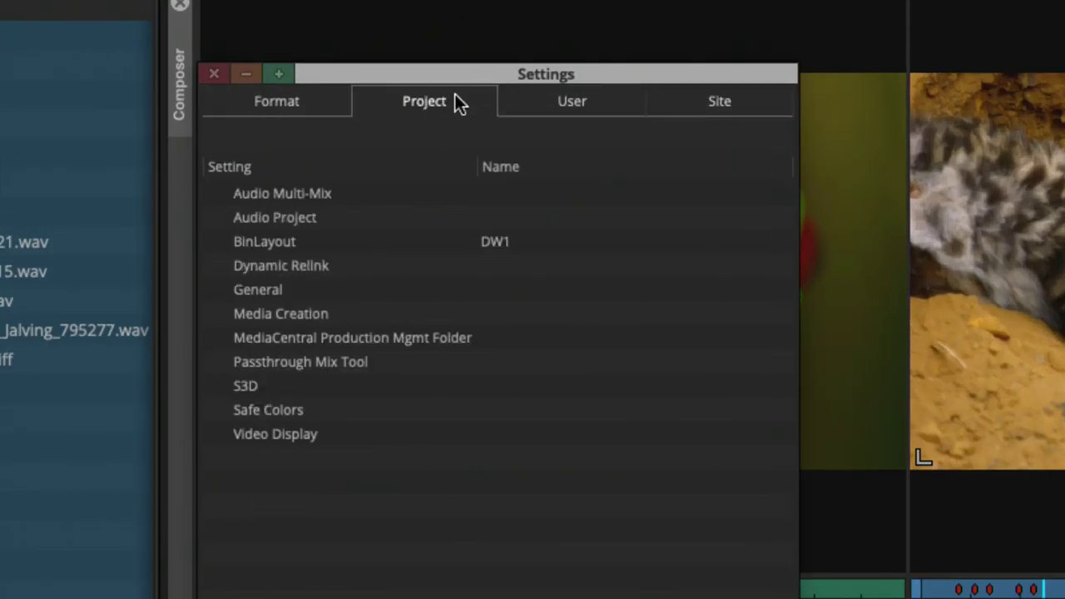
pyautogui.click(574, 98)
pyautogui.click(651, 98)
pyautogui.click(610, 103)
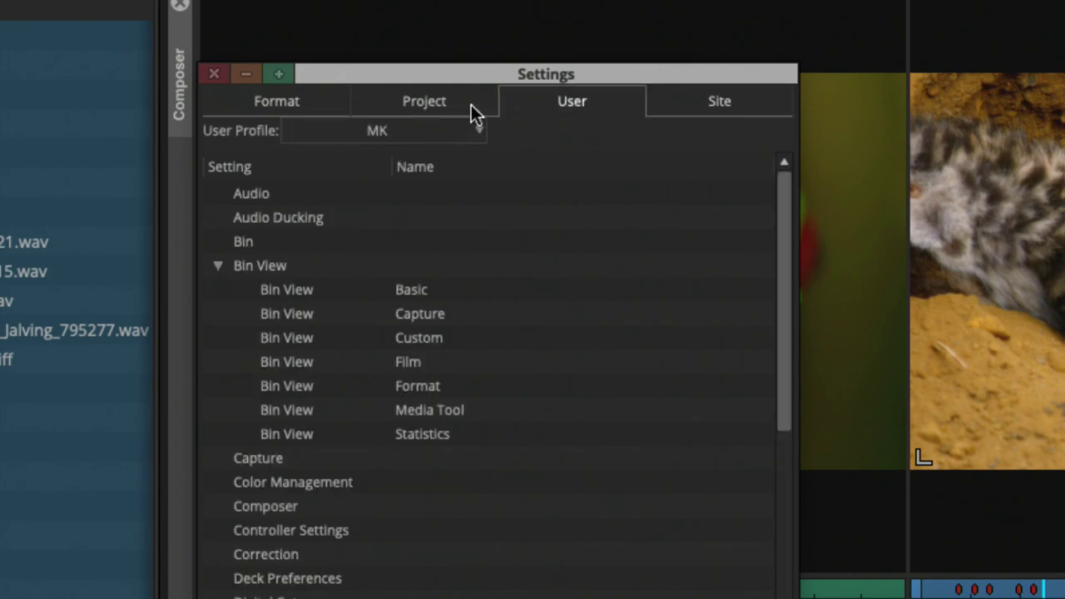
pyautogui.click(478, 105)
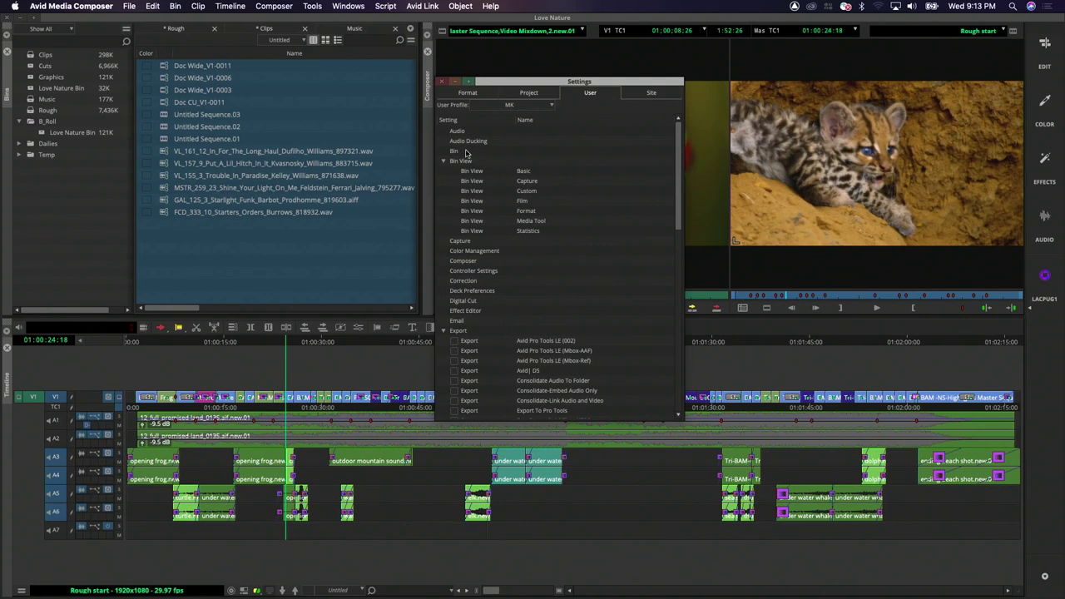
# Step: Review the Bin settings for how double-clicking a closed bin opens it, and close the settings windows
pyautogui.doubleClick(466, 151)
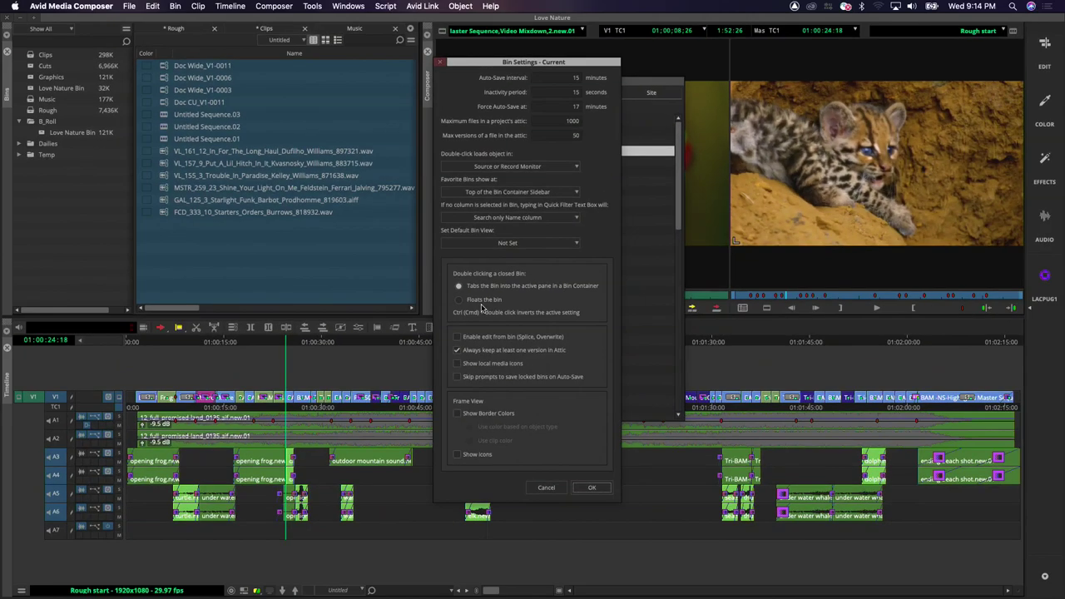
pyautogui.click(575, 489)
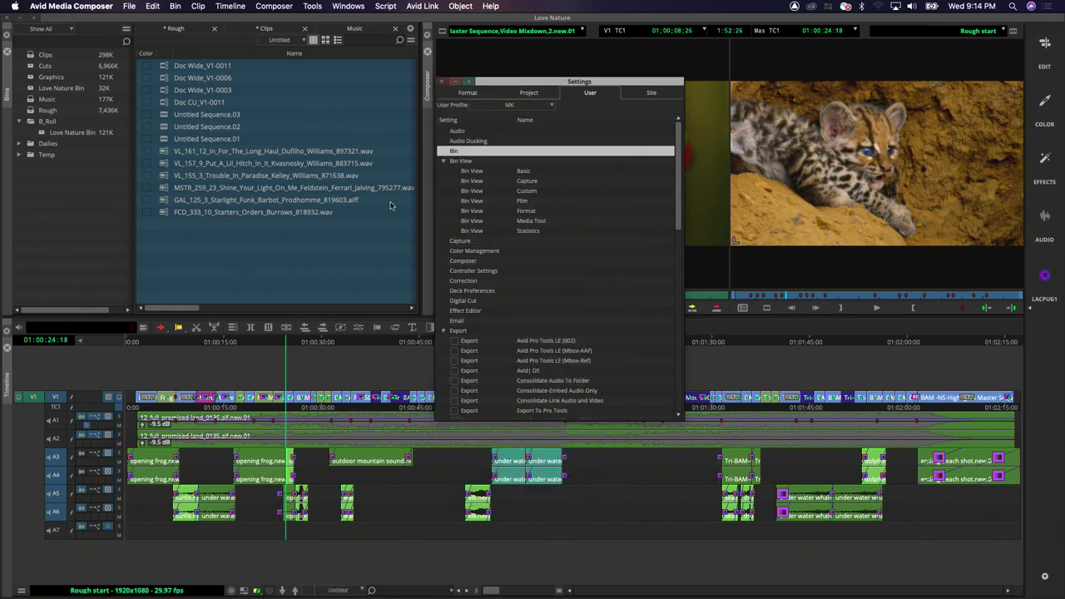
pyautogui.click(442, 82)
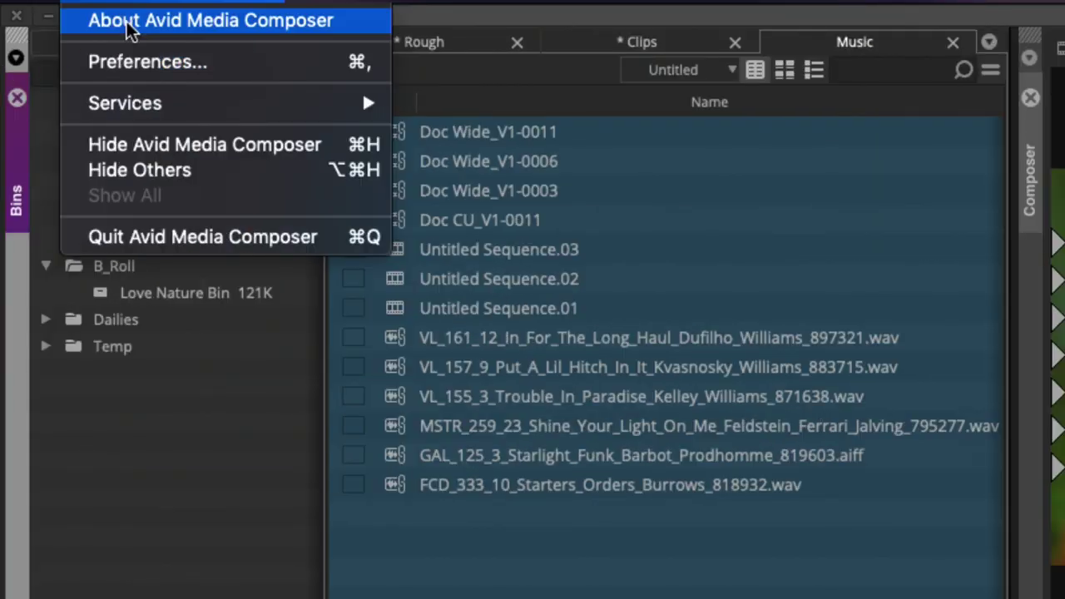
# Step: Review the Configuration, Usage and Hardware information in the About Avid Media Composer window and close it
pyautogui.click(45, 20)
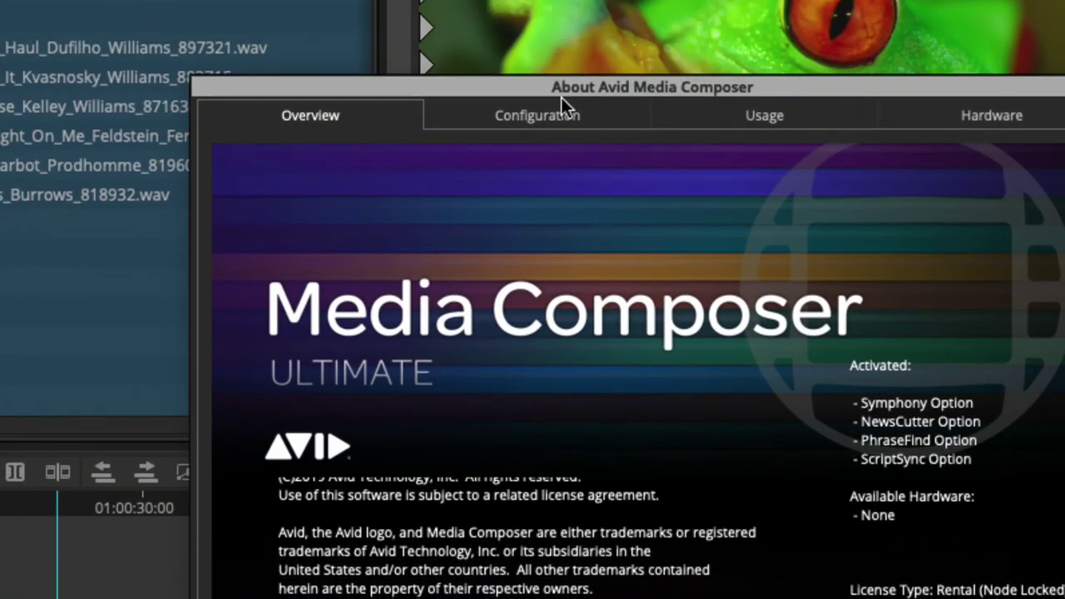
pyautogui.click(540, 117)
pyautogui.click(757, 117)
pyautogui.click(959, 117)
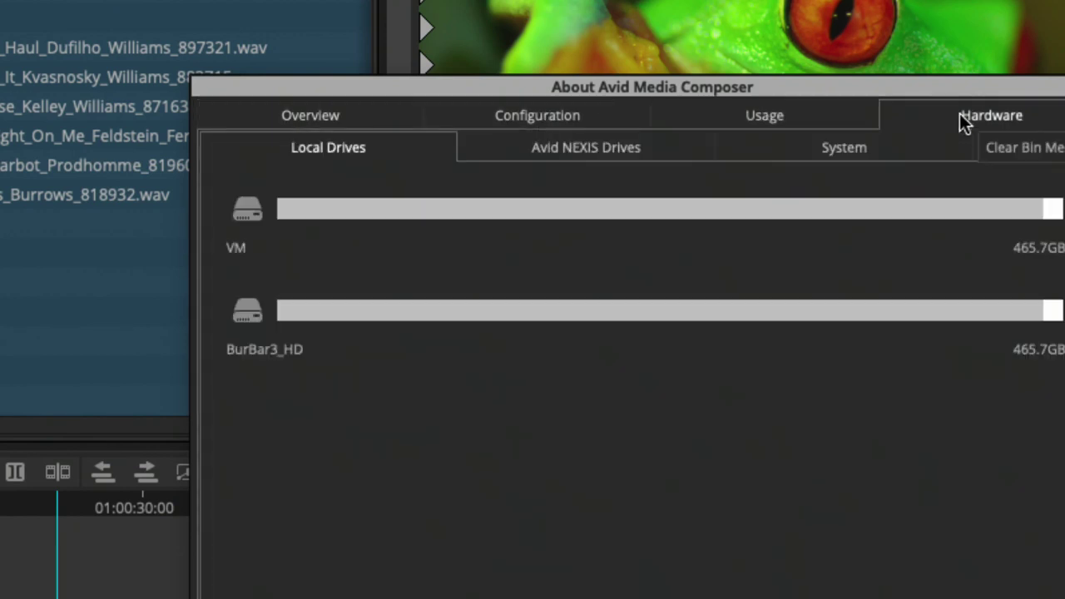
pyautogui.click(802, 121)
pyautogui.click(535, 123)
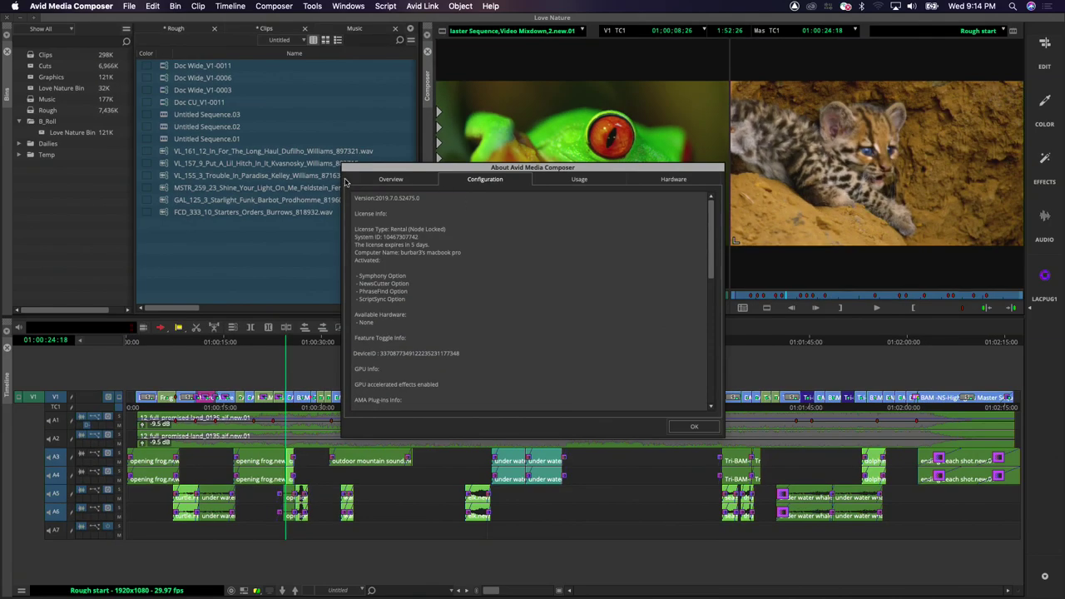
pyautogui.click(694, 426)
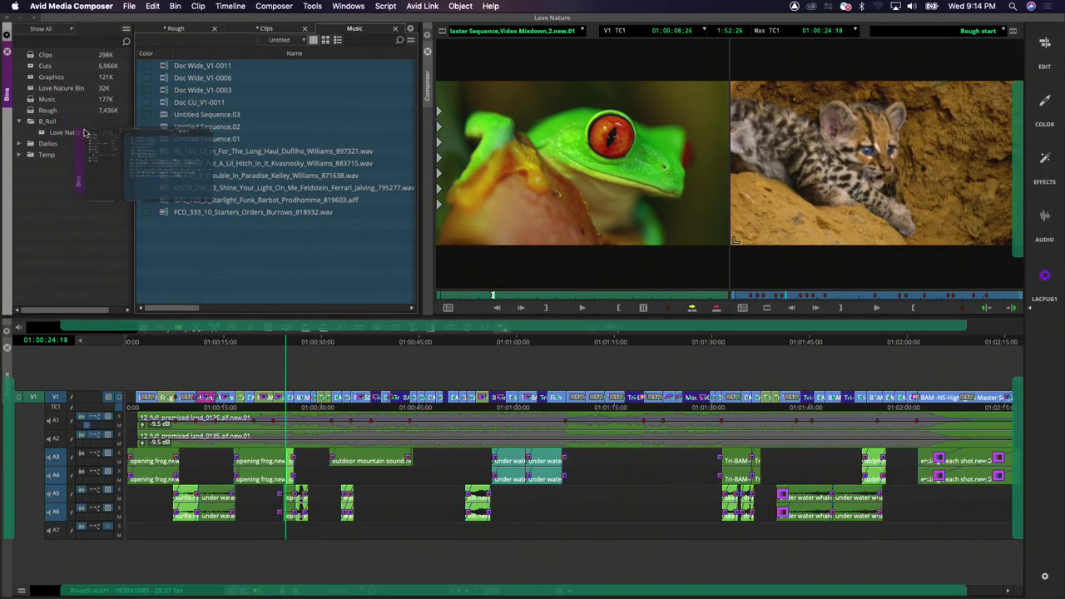
# Step: Float the Bins panel enlarged to fill the screen and open the Cuts bin in it
pyautogui.doubleClick(165, 46)
pyautogui.doubleClick(143, 18)
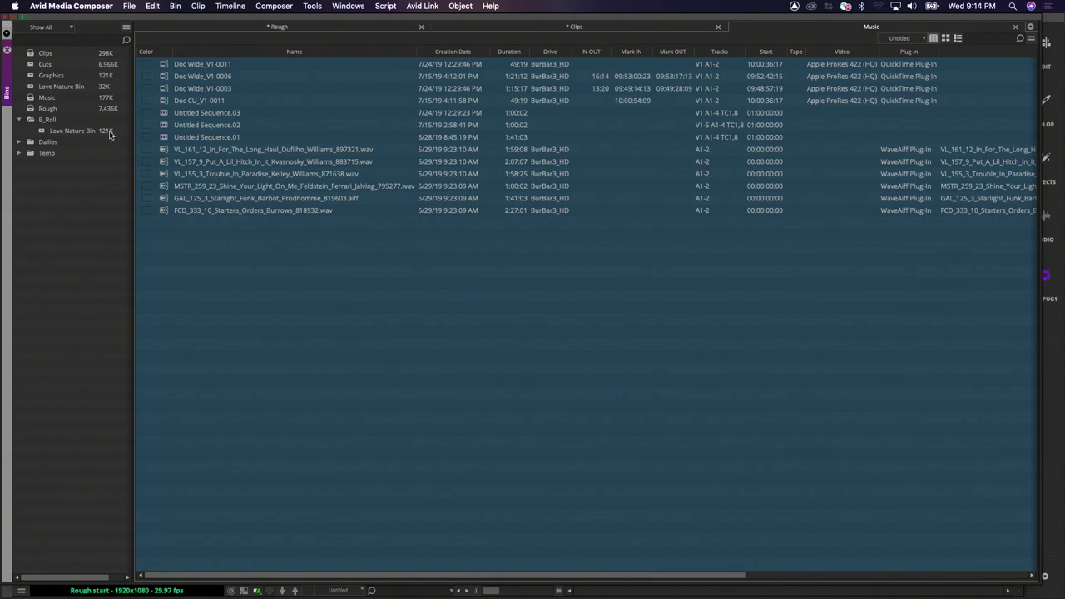
pyautogui.doubleClick(34, 66)
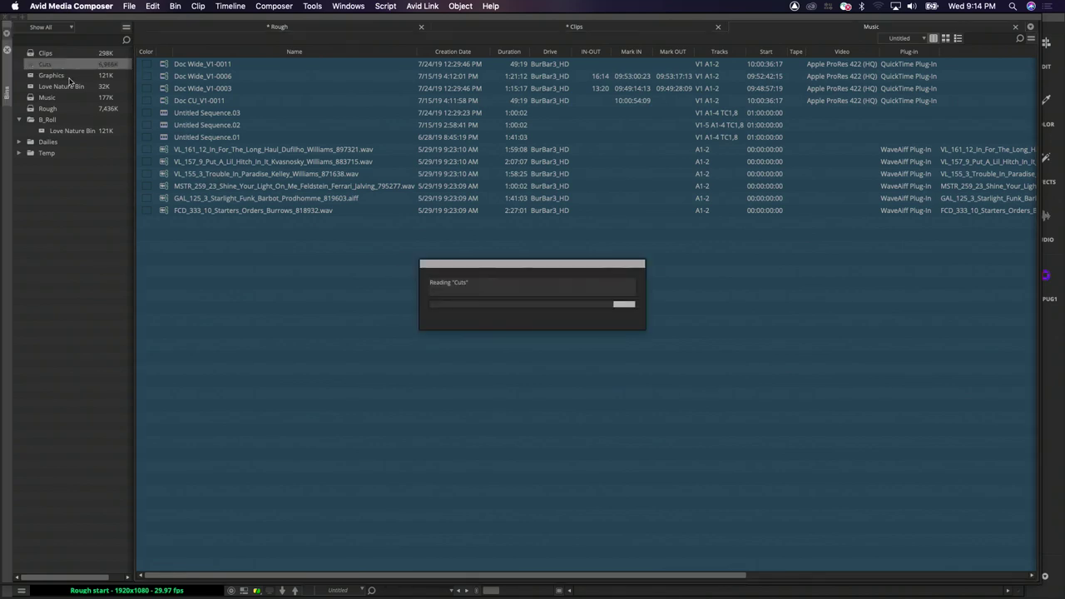
# Step: Switch through the Rough, Clips and Music bin tabs, ending on the Cuts bin
pyautogui.click(488, 30)
pyautogui.click(305, 30)
pyautogui.click(466, 30)
pyautogui.click(650, 29)
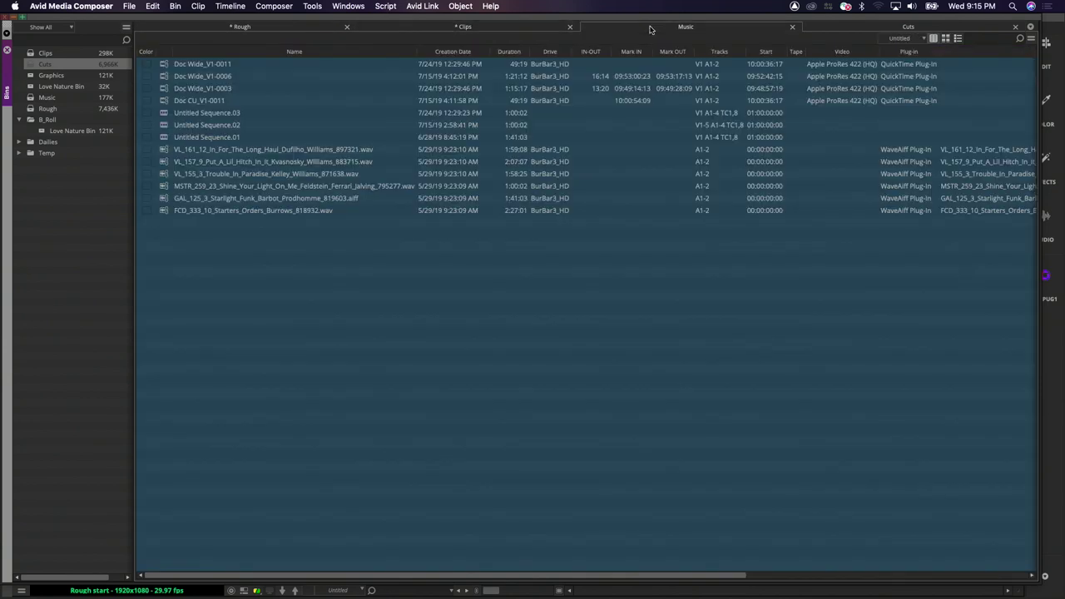
pyautogui.click(829, 28)
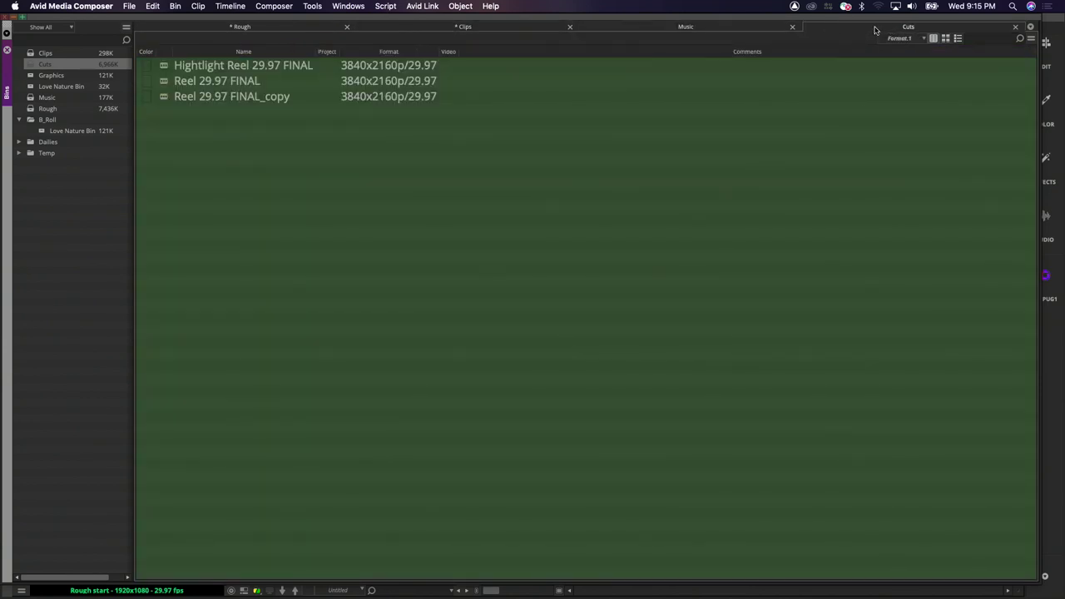
# Step: Split the Cuts bin into its own pane below the tabbed bins, stack Music above it, and adjust the pane heights
pyautogui.moveTo(878, 31); pyautogui.dragTo(642, 574)
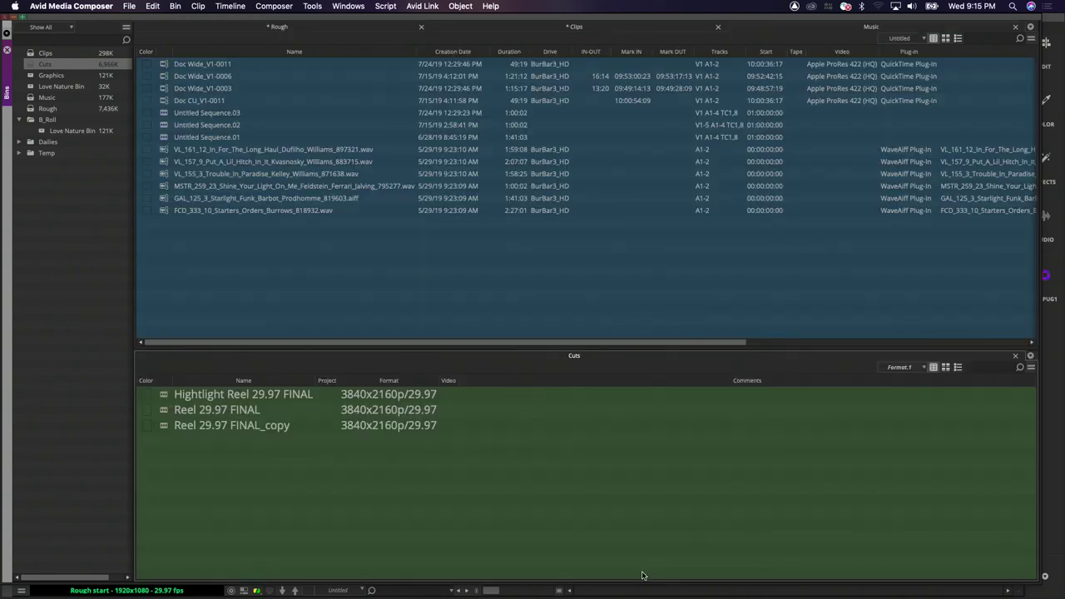
pyautogui.moveTo(609, 337); pyautogui.dragTo(630, 329)
pyautogui.moveTo(866, 27); pyautogui.dragTo(624, 310)
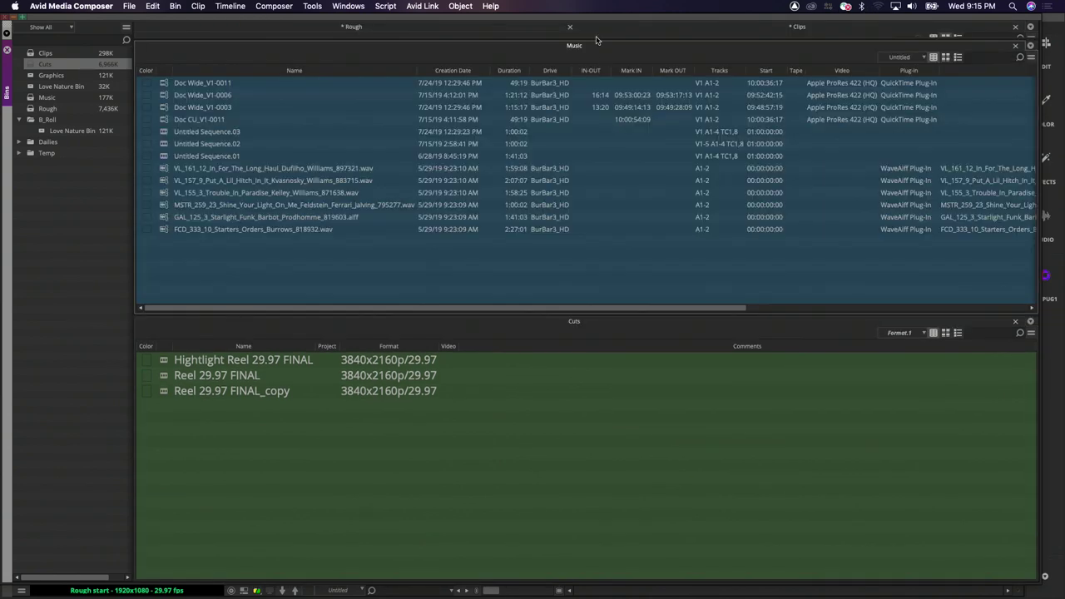
pyautogui.moveTo(594, 39); pyautogui.dragTo(560, 214)
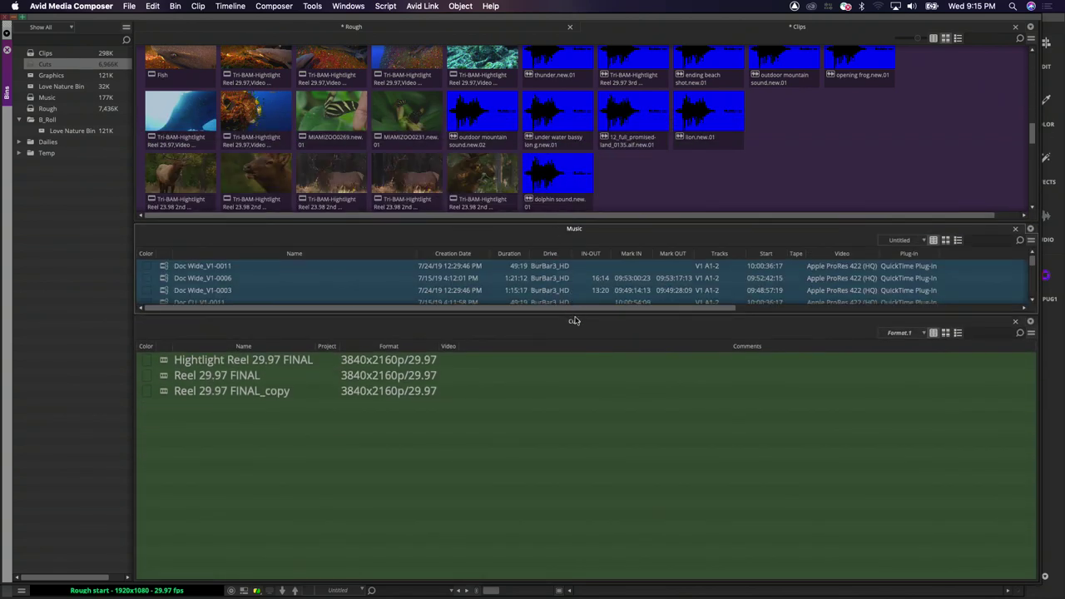
pyautogui.moveTo(574, 313); pyautogui.dragTo(573, 411)
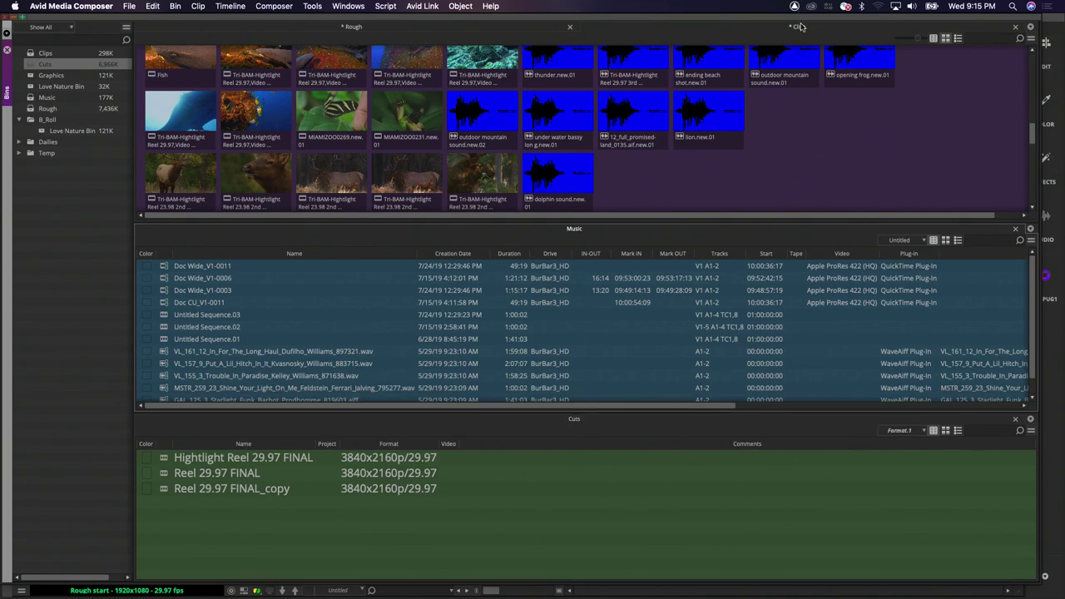
# Step: Dock the Clips bin beside the Music bin in the middle row and adjust the size of the surrounding panes
pyautogui.moveTo(799, 26); pyautogui.dragTo(483, 320)
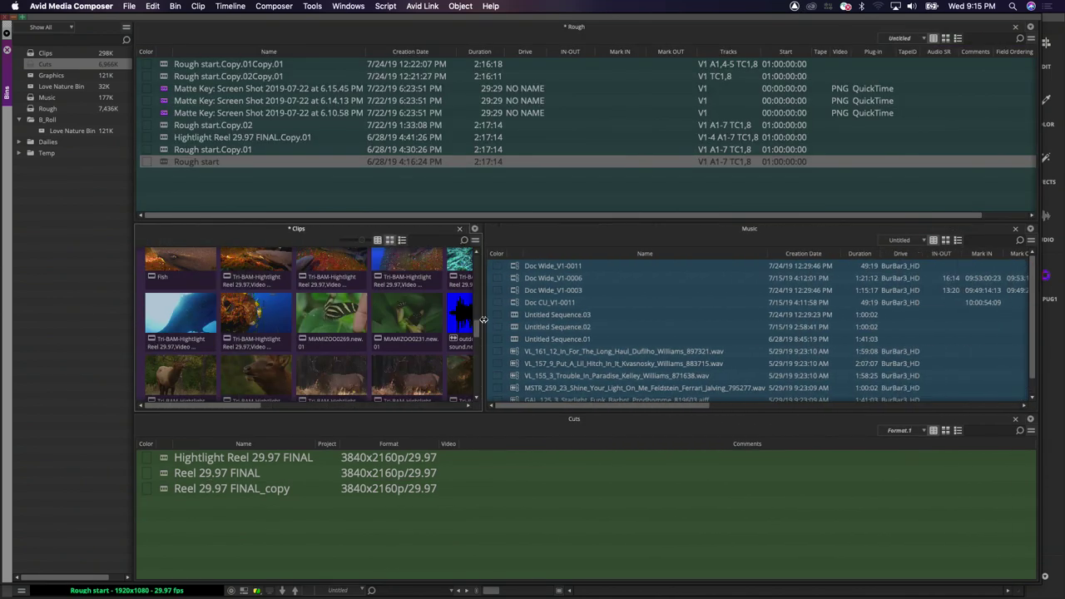
pyautogui.moveTo(539, 221); pyautogui.dragTo(526, 131)
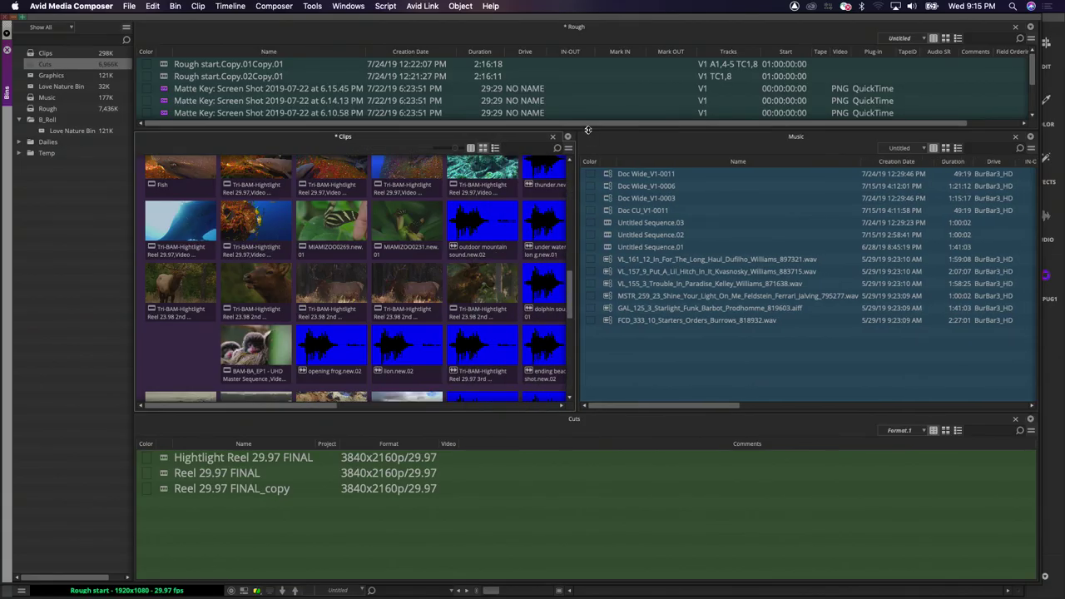
pyautogui.moveTo(587, 131); pyautogui.dragTo(593, 207)
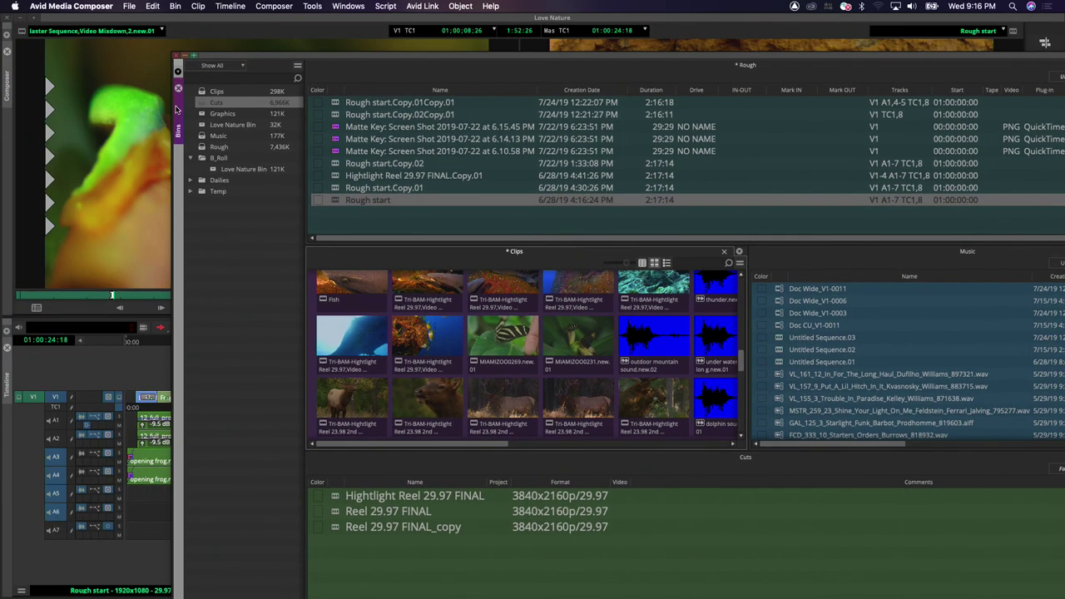
# Step: Dock the floating Bins panel back beside the Composer, narrow it, and enlarge the Cuts pane
pyautogui.click(178, 111)
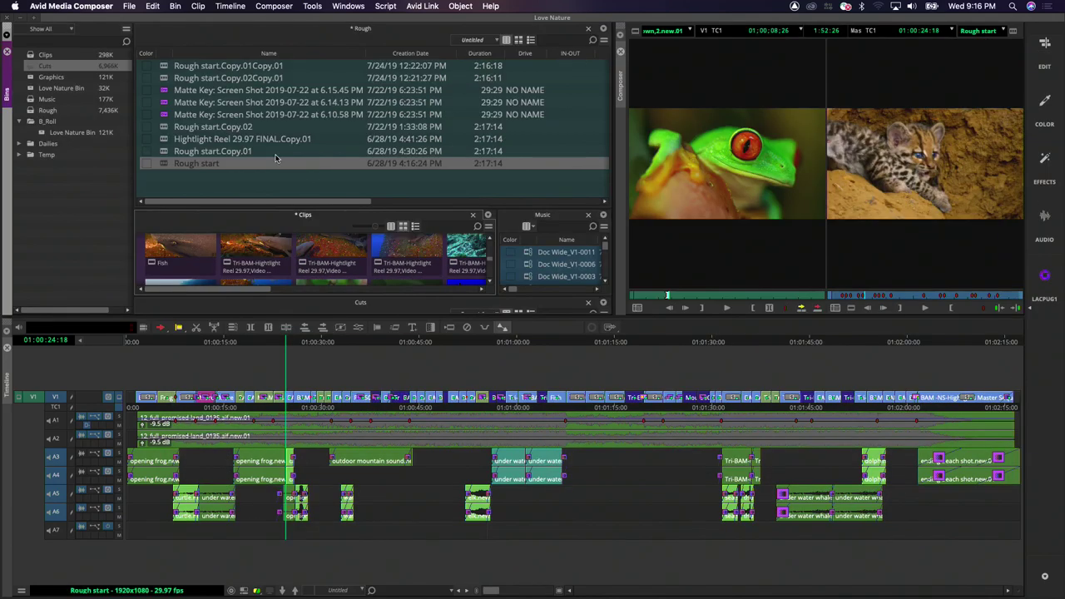
pyautogui.moveTo(608, 131); pyautogui.dragTo(522, 131)
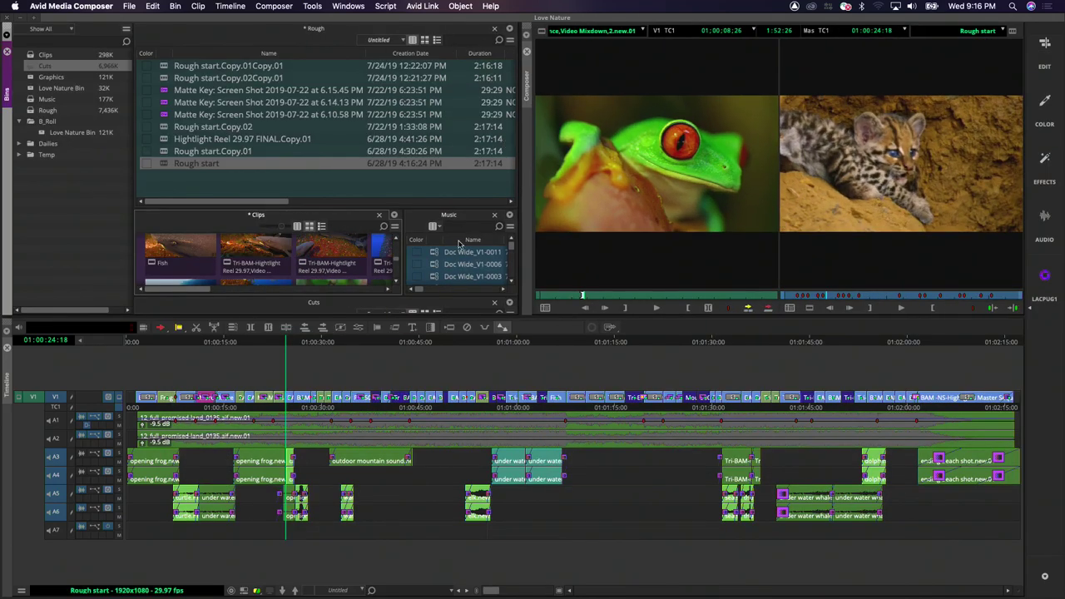
pyautogui.moveTo(446, 295); pyautogui.dragTo(417, 268)
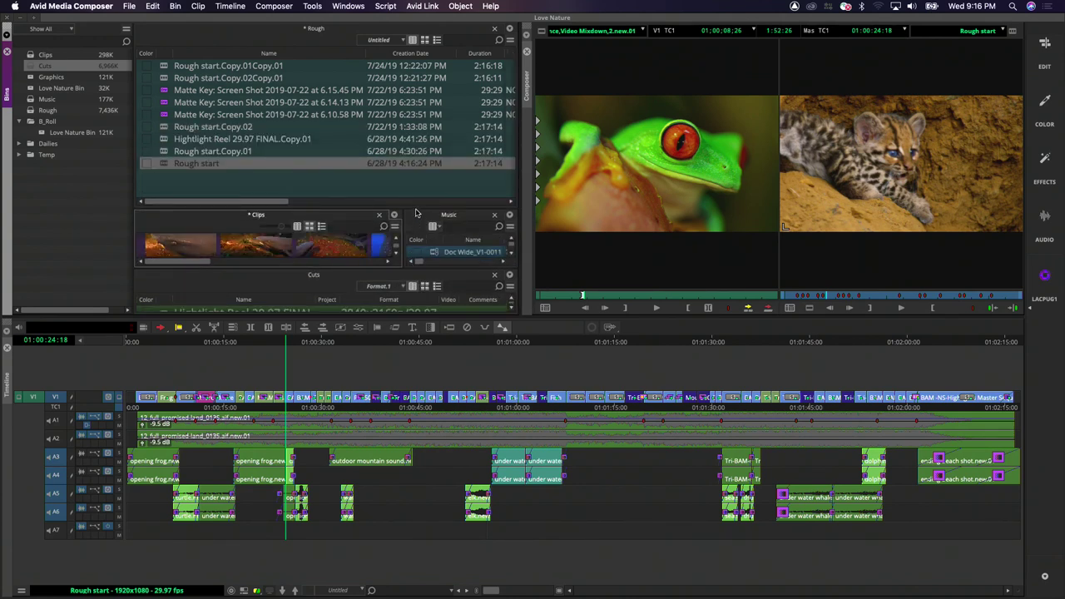
# Step: Tab the Clips bin together with Rough, close the Music and Cuts bins, and narrow the Bins panel
pyautogui.moveTo(416, 207); pyautogui.dragTo(408, 32)
pyautogui.click(494, 154)
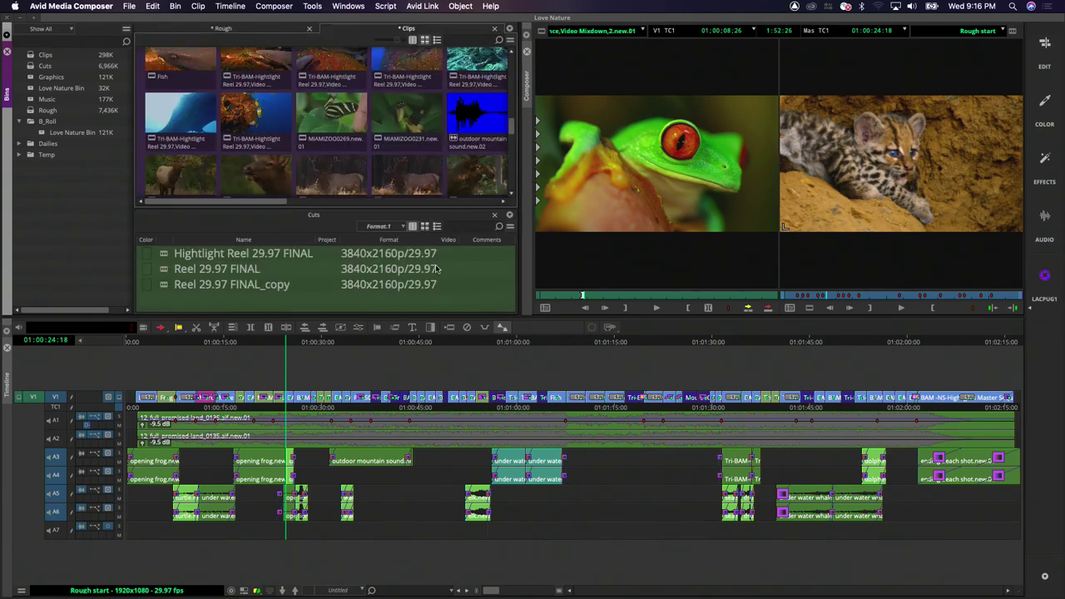
pyautogui.click(496, 216)
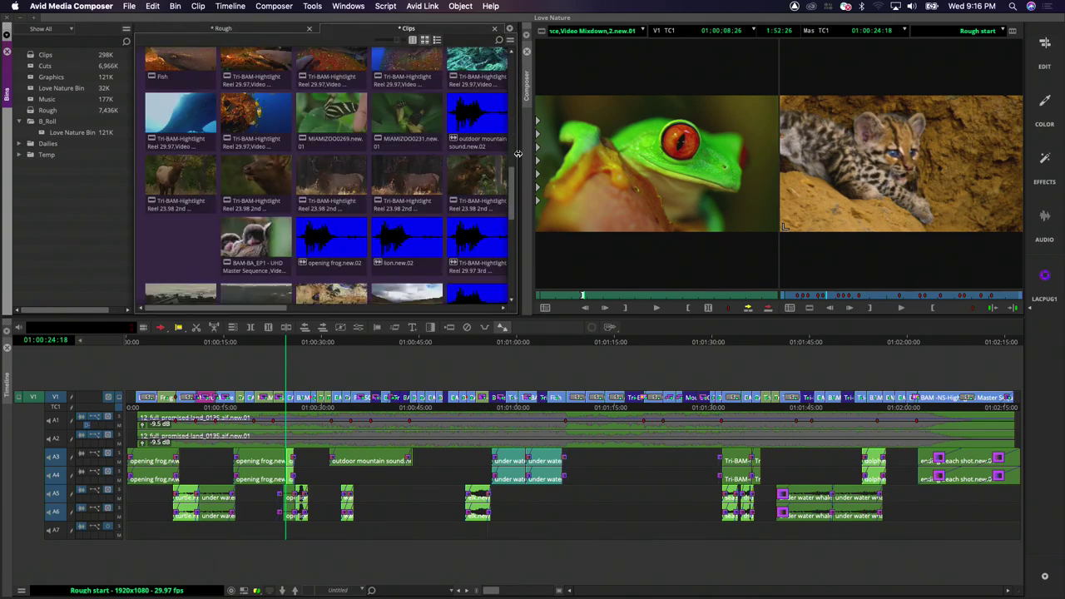
pyautogui.moveTo(519, 152); pyautogui.dragTo(485, 153)
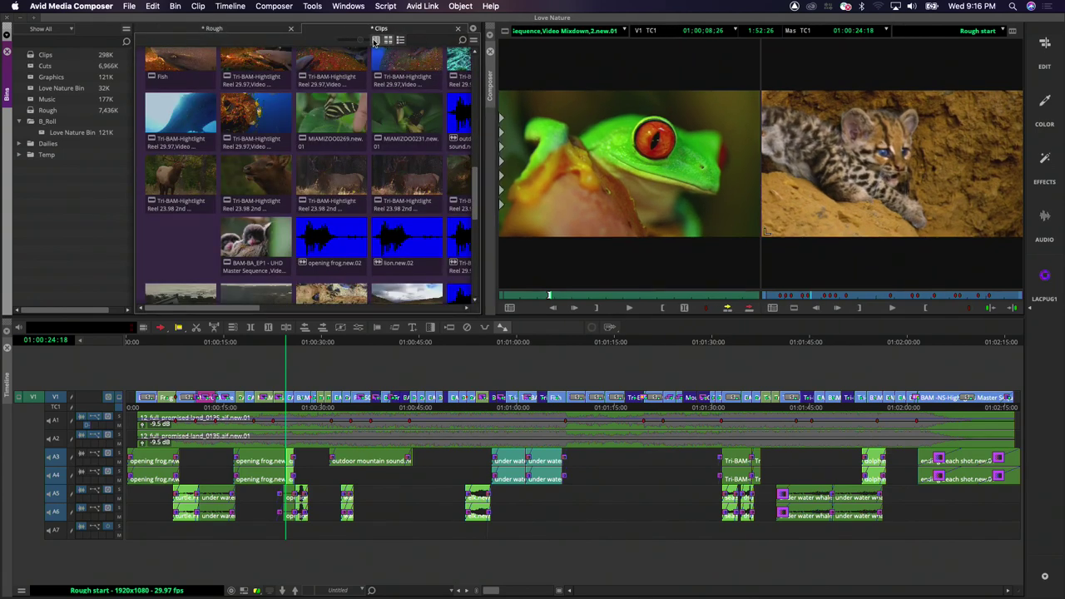
# Step: Switch the Clips bin between Text and Frame view, ending in Frame view with enlarged thumbnails
pyautogui.click(390, 41)
pyautogui.click(376, 40)
pyautogui.click(387, 41)
pyautogui.click(377, 41)
pyautogui.click(377, 41)
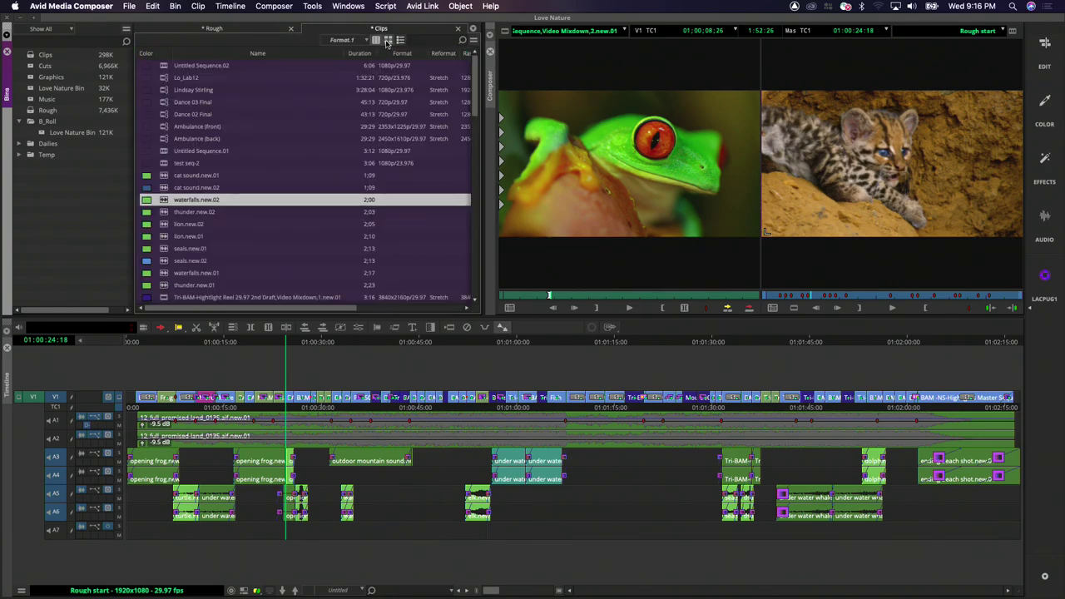
pyautogui.click(388, 41)
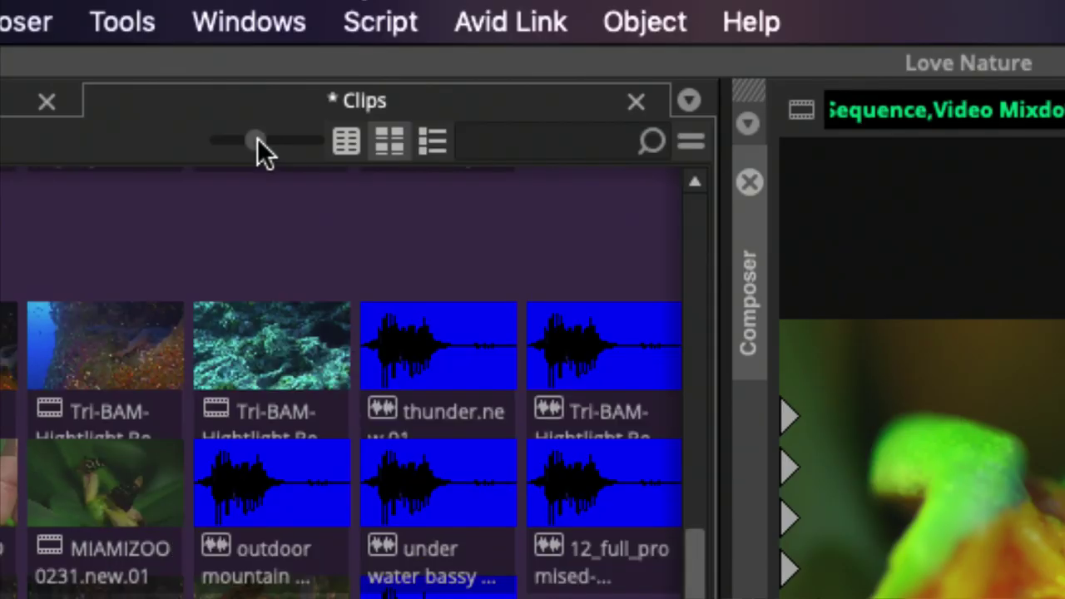
pyautogui.moveTo(257, 140); pyautogui.dragTo(297, 139)
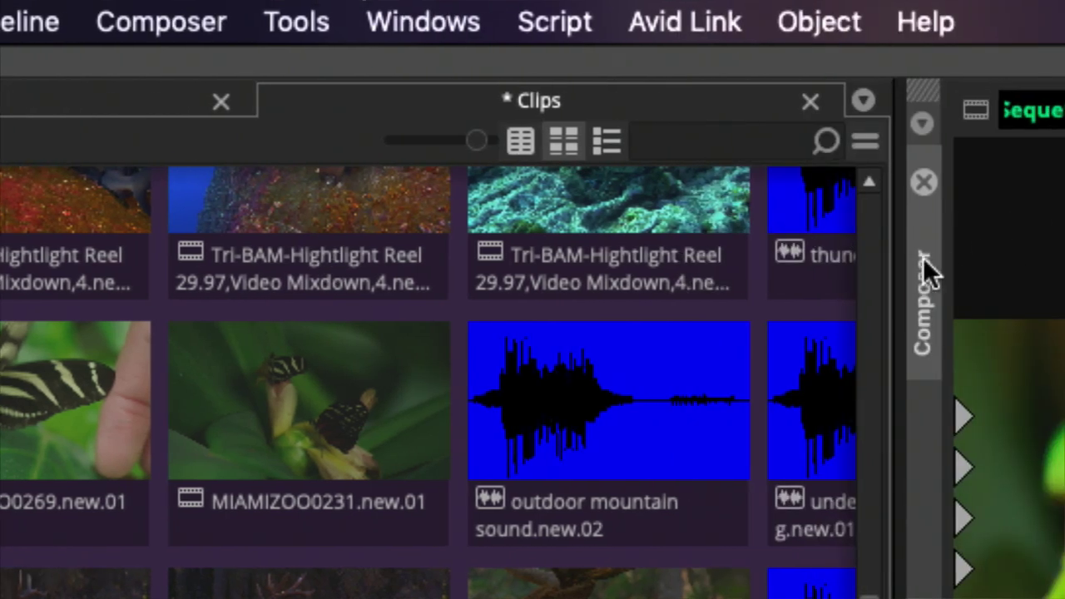
# Step: Narrow the Bins panel until the Clips view controls collapse, and open the collapsed view options
pyautogui.moveTo(898, 268); pyautogui.dragTo(376, 292)
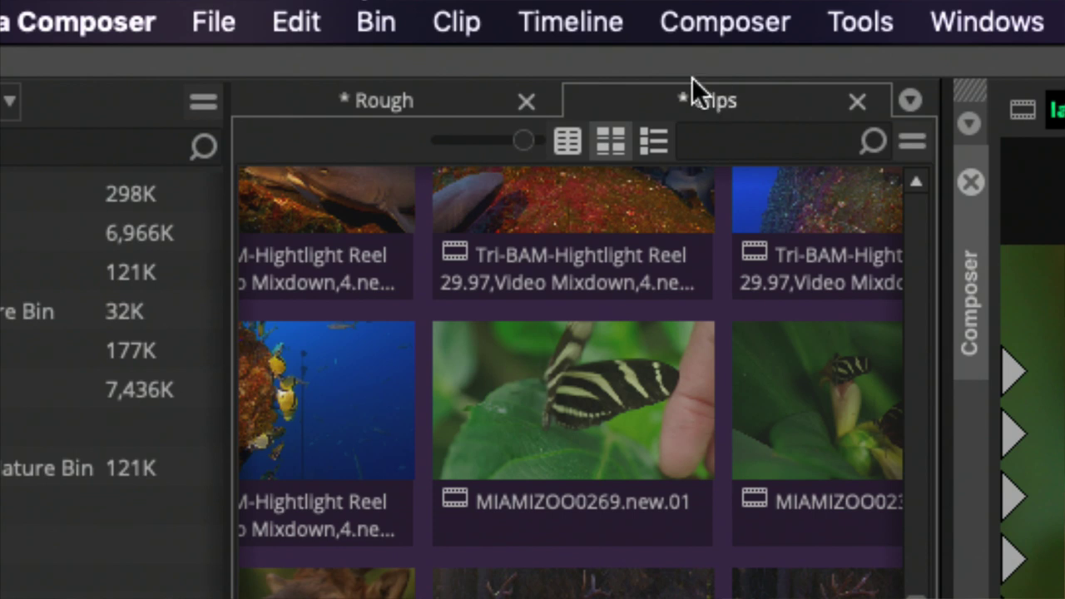
pyautogui.moveTo(940, 208); pyautogui.dragTo(564, 188)
pyautogui.click(261, 143)
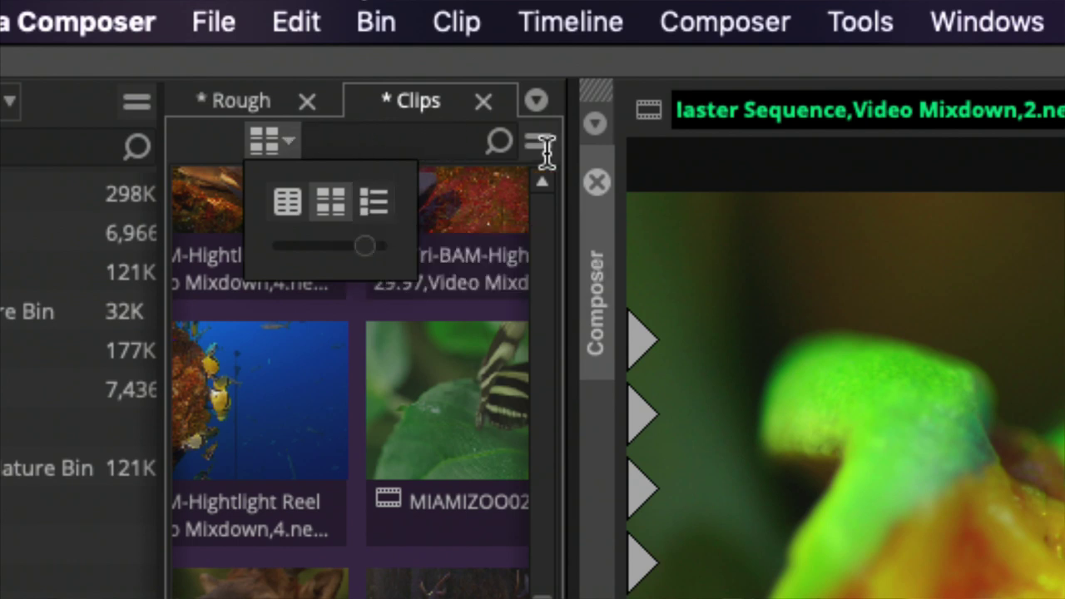
# Step: Widen the Bins panel and switch the Clips bin to Text view and back to Frame view
pyautogui.moveTo(567, 163); pyautogui.dragTo(790, 208)
pyautogui.click(363, 145)
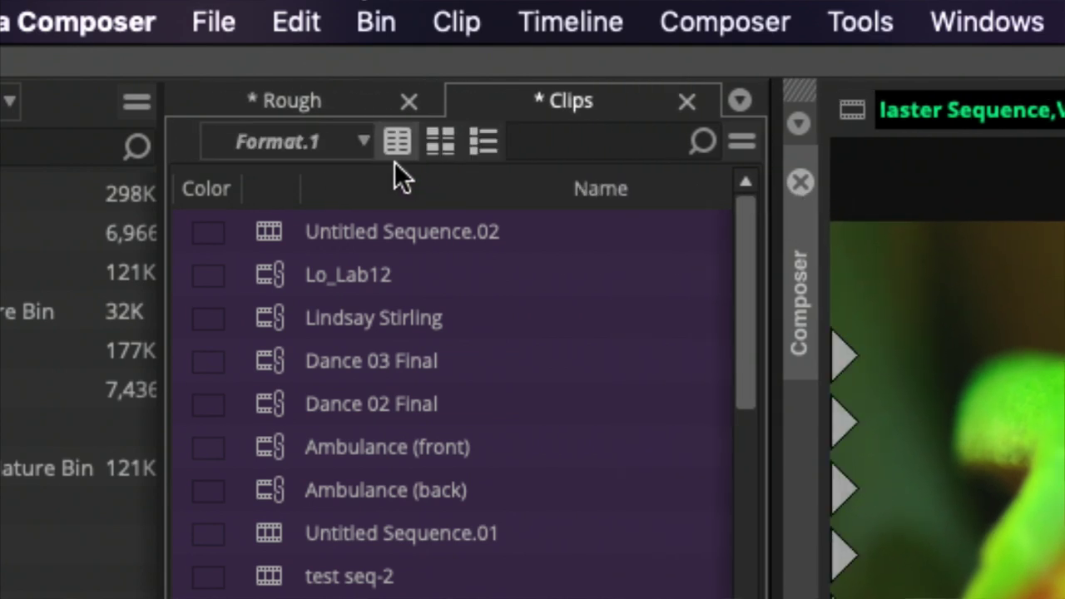
pyautogui.click(441, 144)
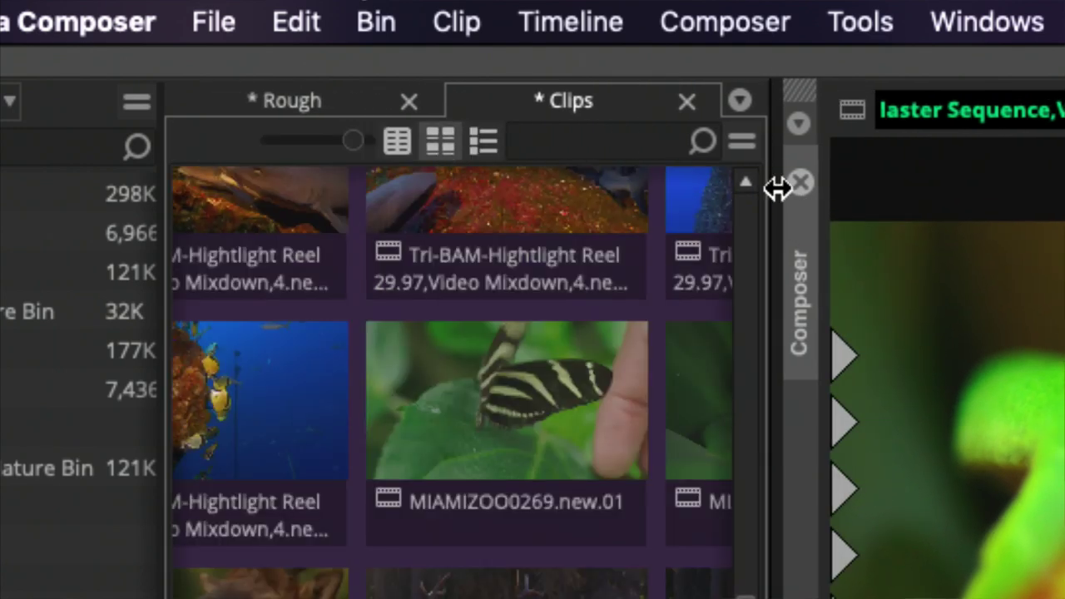
pyautogui.moveTo(768, 190); pyautogui.dragTo(1013, 183)
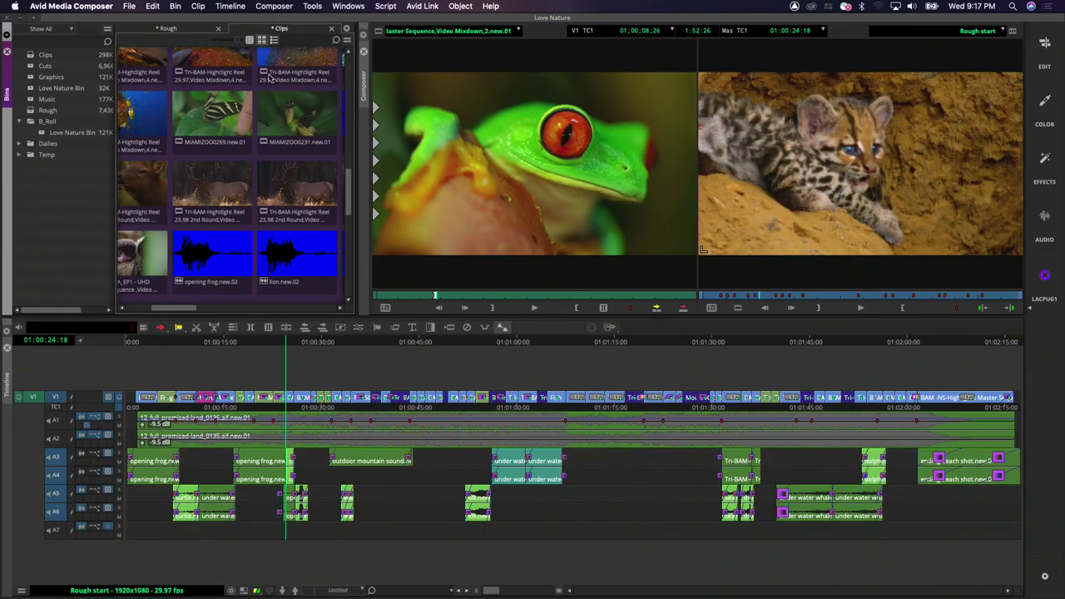
pyautogui.moveTo(355, 128); pyautogui.dragTo(476, 199)
# Step: Show the bin map in the Clips bin and enlarge the map
pyautogui.scroll(5, 426, 249)
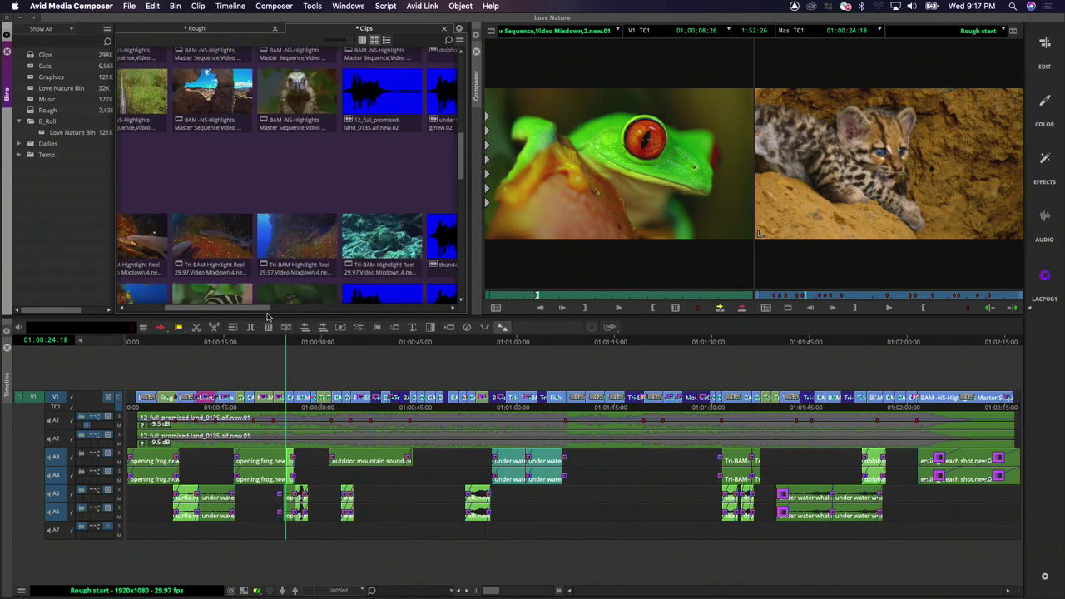
pyautogui.moveTo(257, 310); pyautogui.dragTo(408, 309)
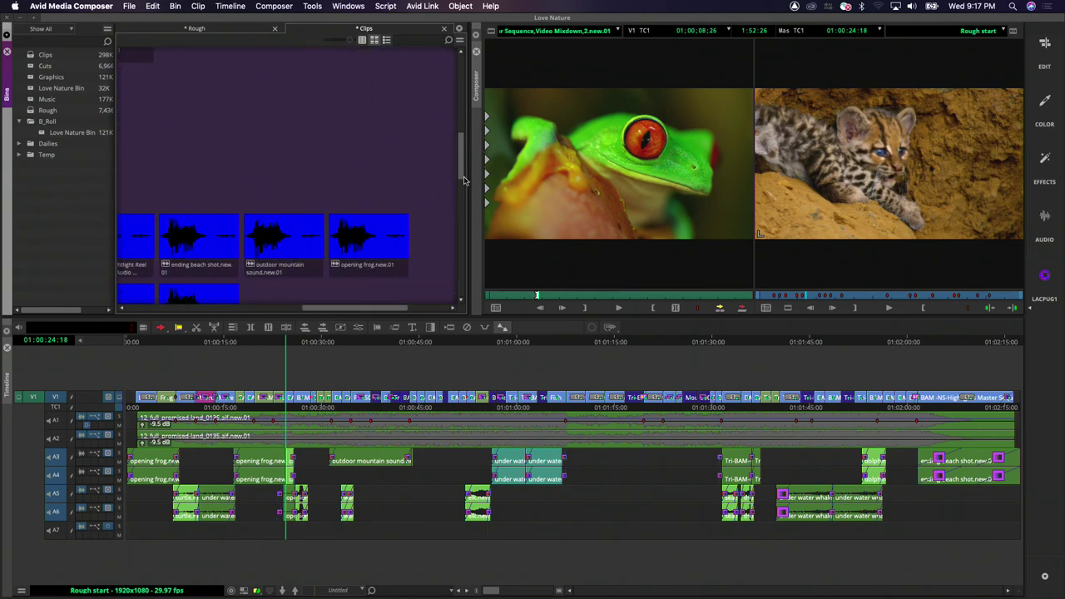
pyautogui.moveTo(463, 168); pyautogui.dragTo(460, 160)
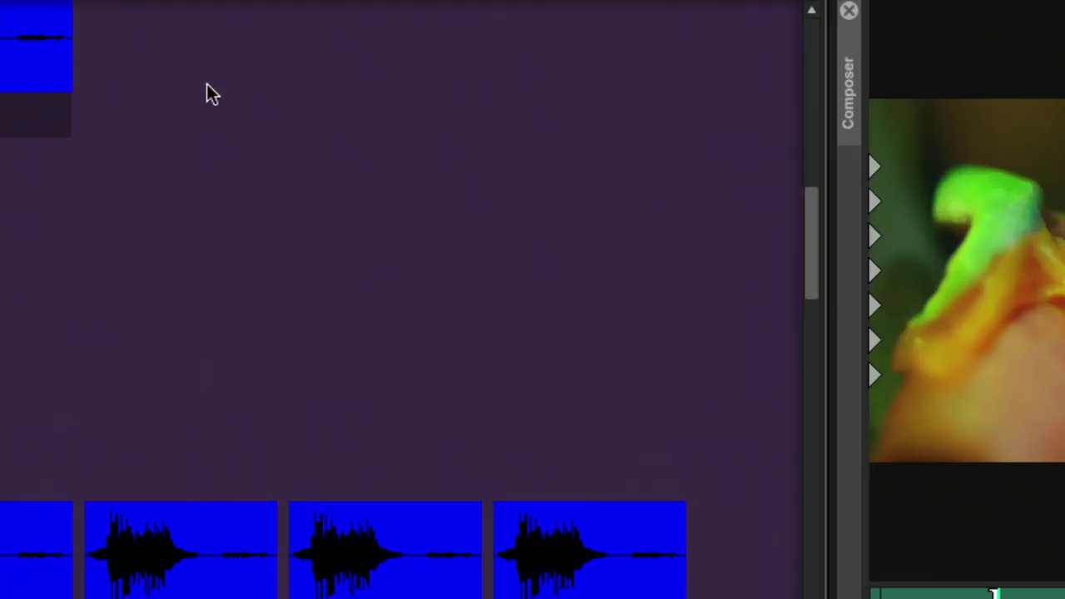
pyautogui.rightClick(211, 83)
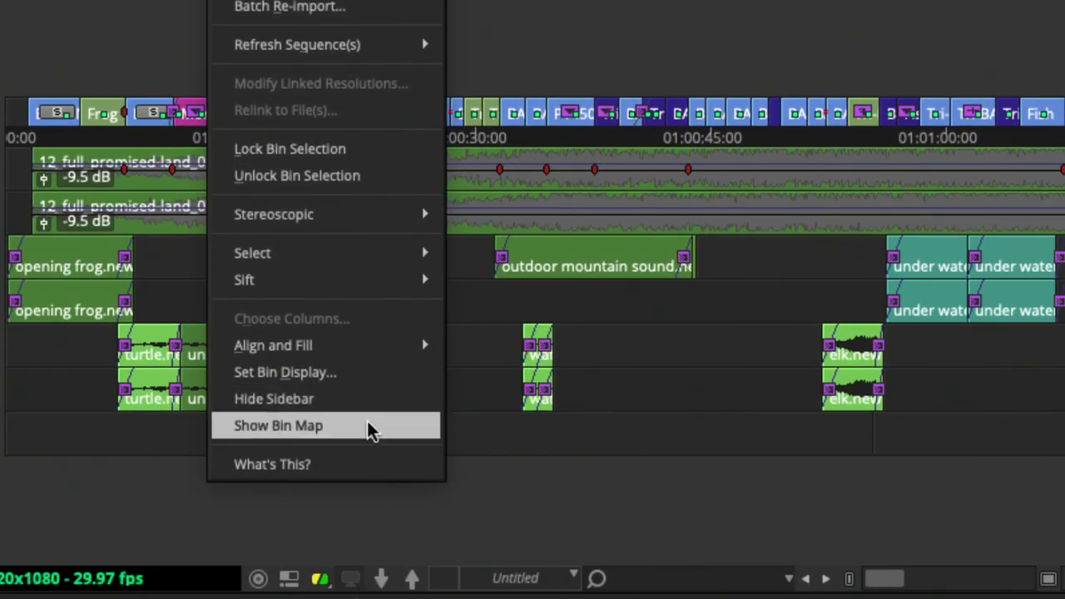
pyautogui.click(372, 426)
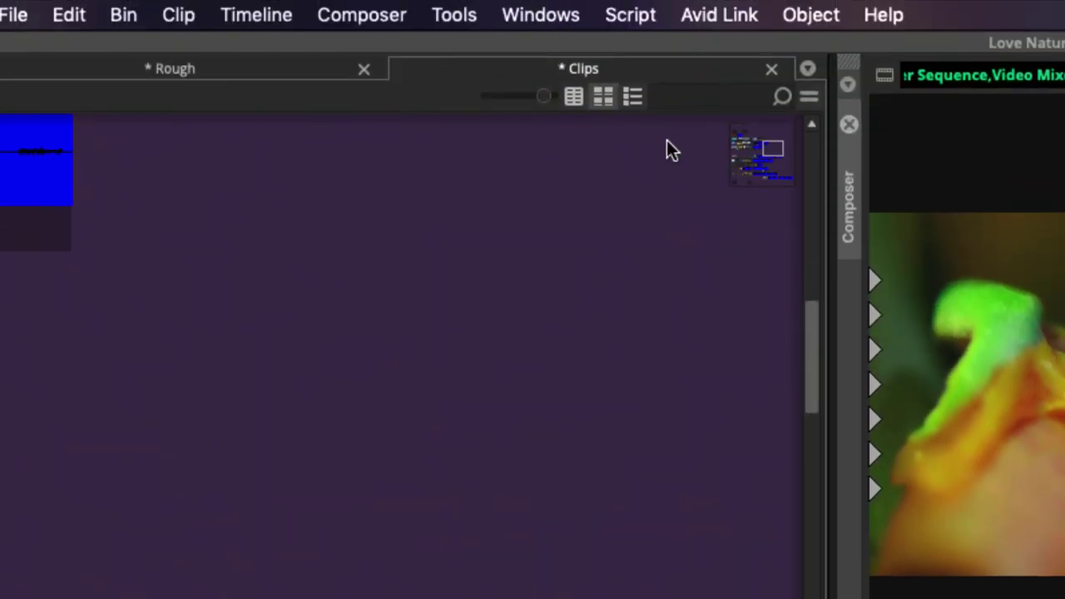
pyautogui.moveTo(744, 188); pyautogui.dragTo(656, 433)
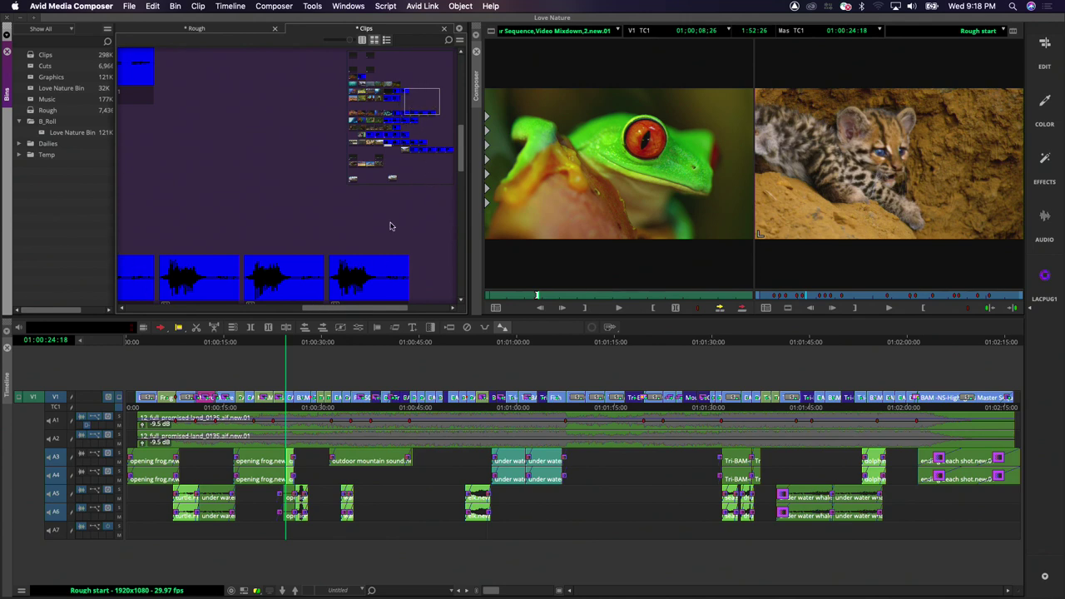
# Step: Navigate the Clips bin with the bin map from its lower area up to the Frog clip, and hide the map
pyautogui.click(352, 180)
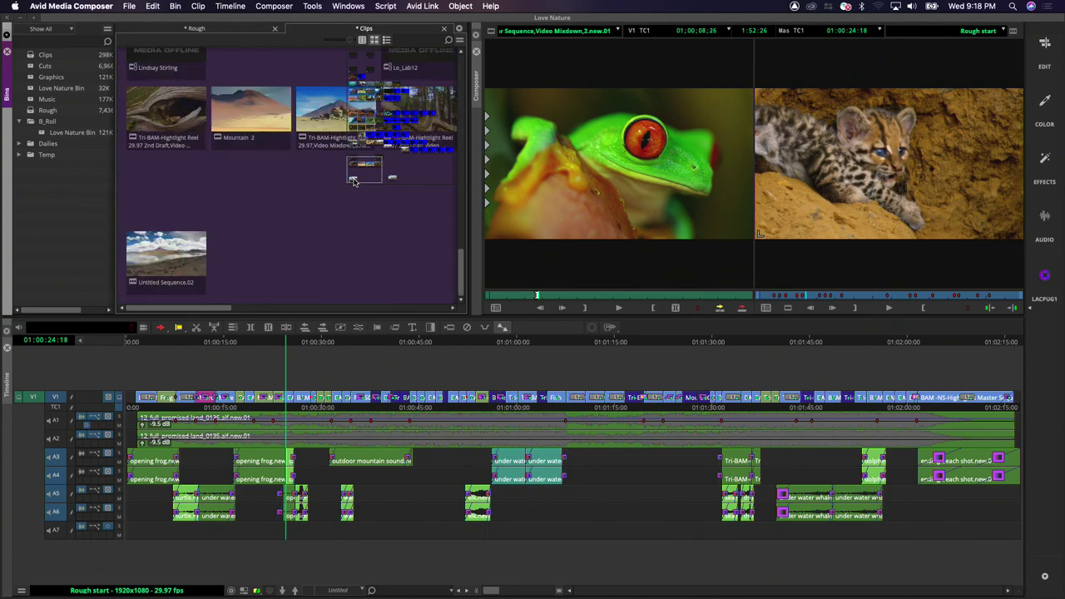
pyautogui.moveTo(363, 172); pyautogui.dragTo(391, 134)
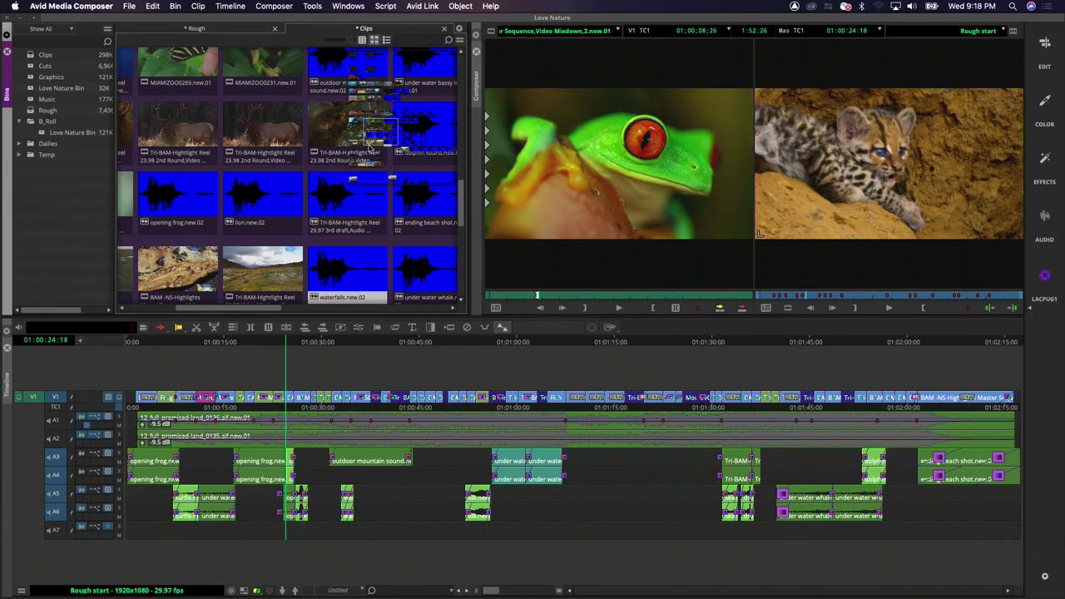
pyautogui.moveTo(370, 149); pyautogui.dragTo(378, 92)
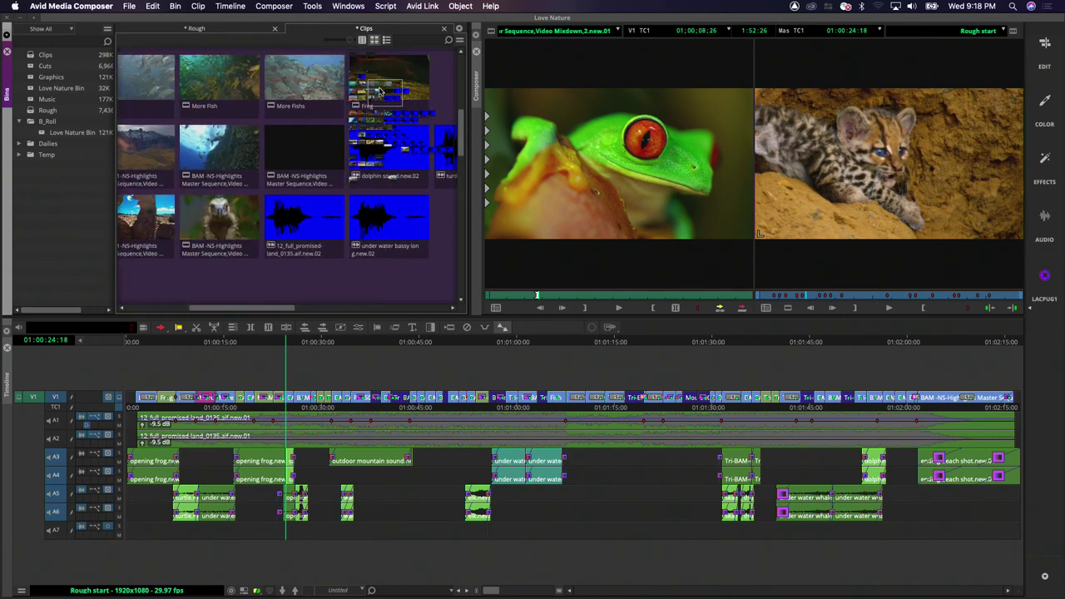
pyautogui.rightClick(403, 259)
pyautogui.click(443, 458)
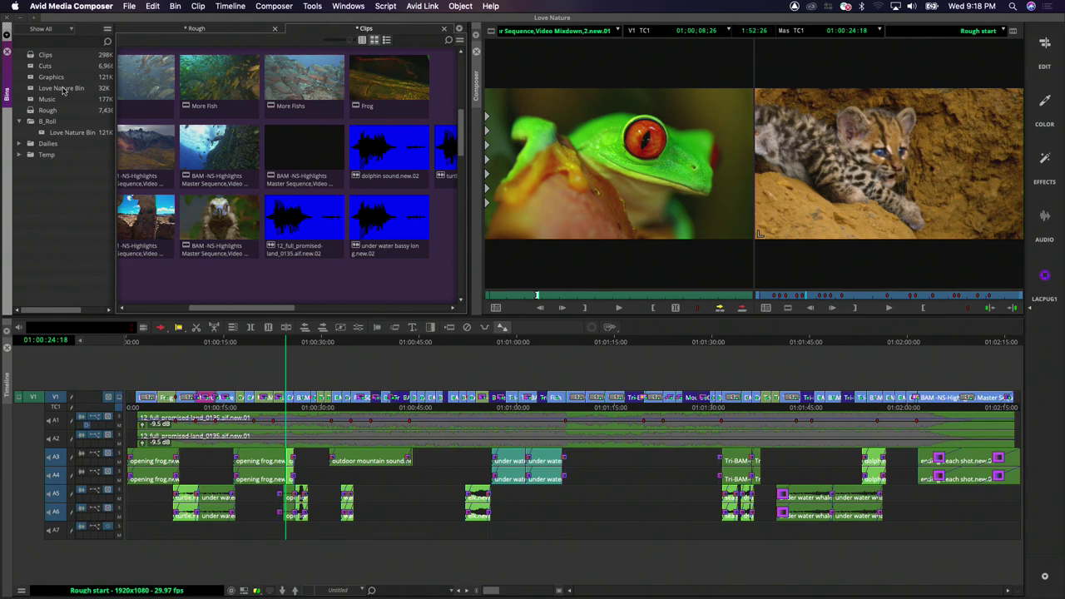
# Step: Move the timeline position indicator to 01:00:18:04
pyautogui.scroll(3, 449, 158)
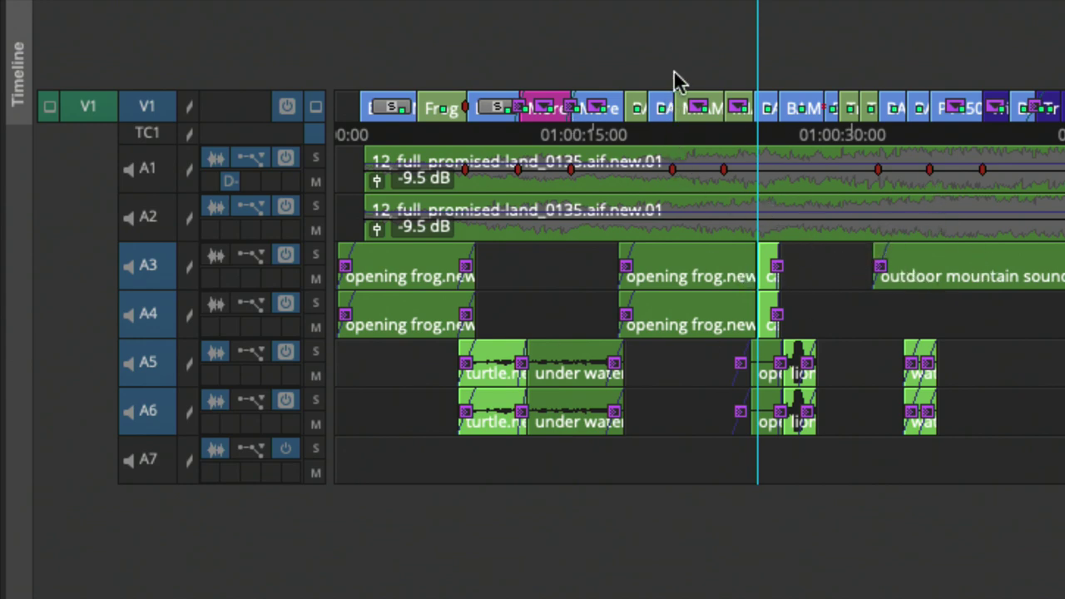
pyautogui.click(616, 108)
pyautogui.moveTo(736, 116); pyautogui.dragTo(647, 117)
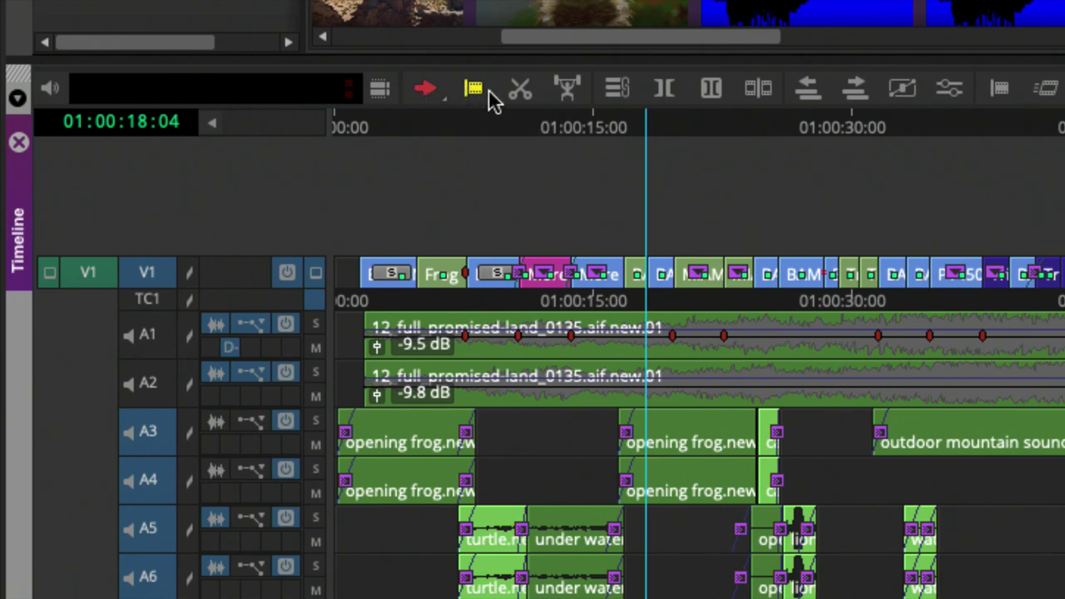
# Step: Limit the Smart Tool's Segment Mode to Lift/Overwrite, enable both Overwrite and Ripple for Trim Type, and toggle the trim tool
pyautogui.rightClick(426, 90)
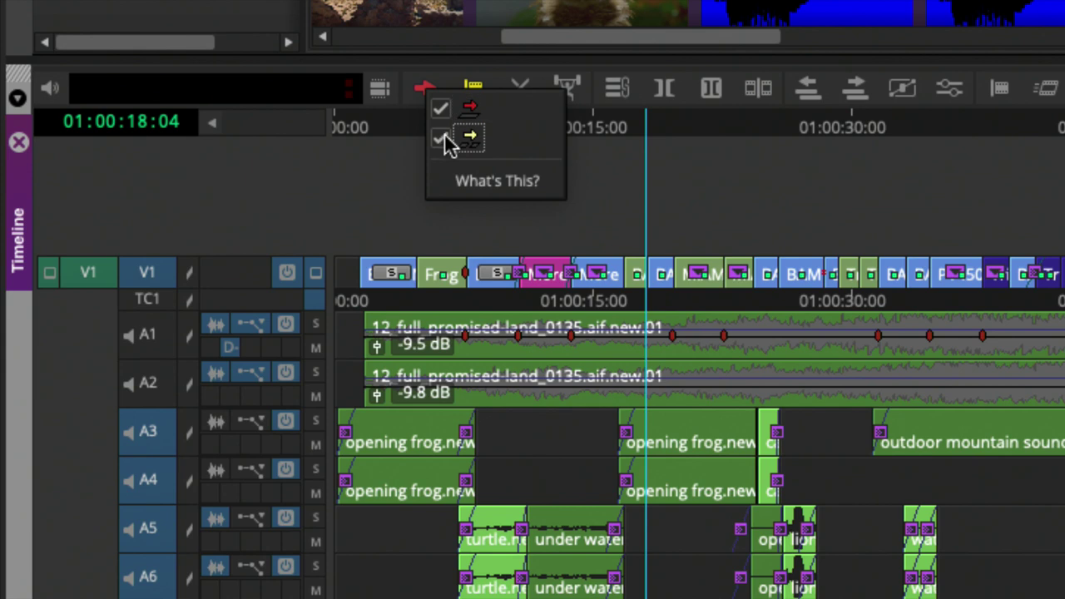
pyautogui.click(441, 139)
pyautogui.click(442, 108)
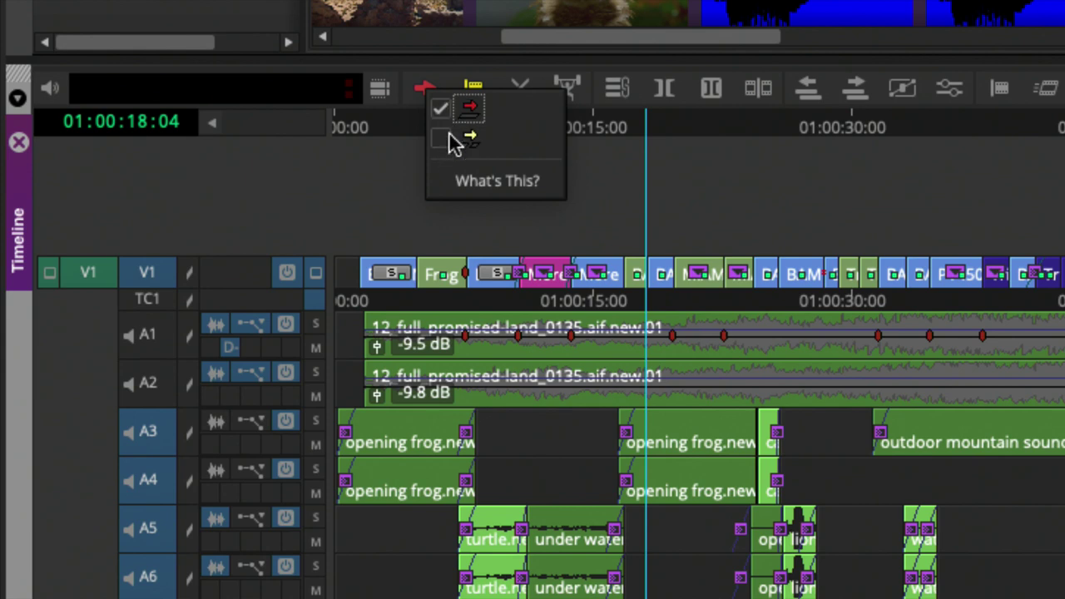
pyautogui.rightClick(471, 90)
pyautogui.click(489, 103)
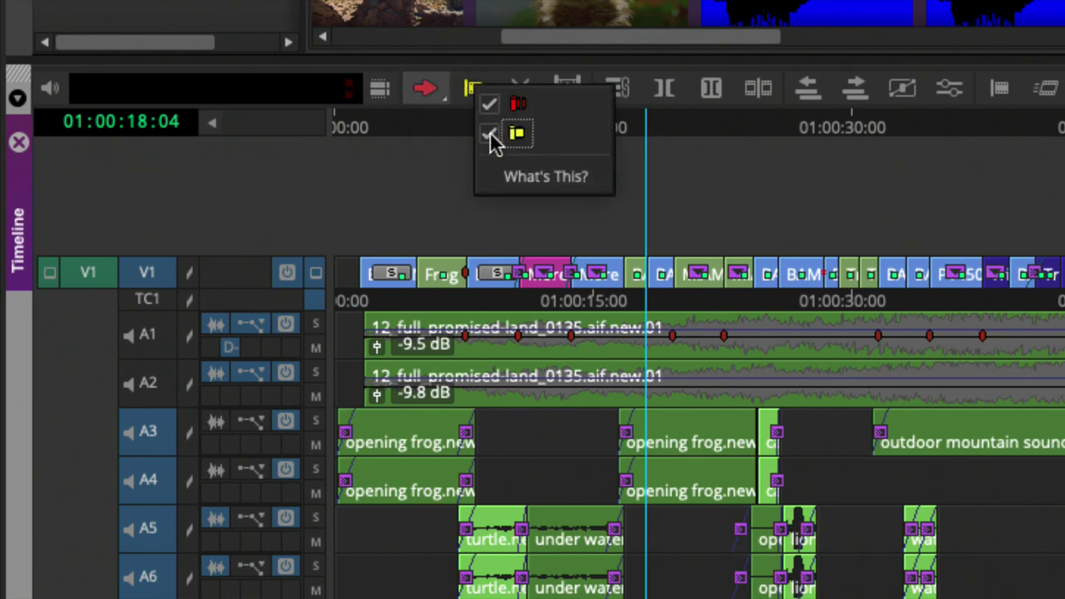
pyautogui.click(459, 150)
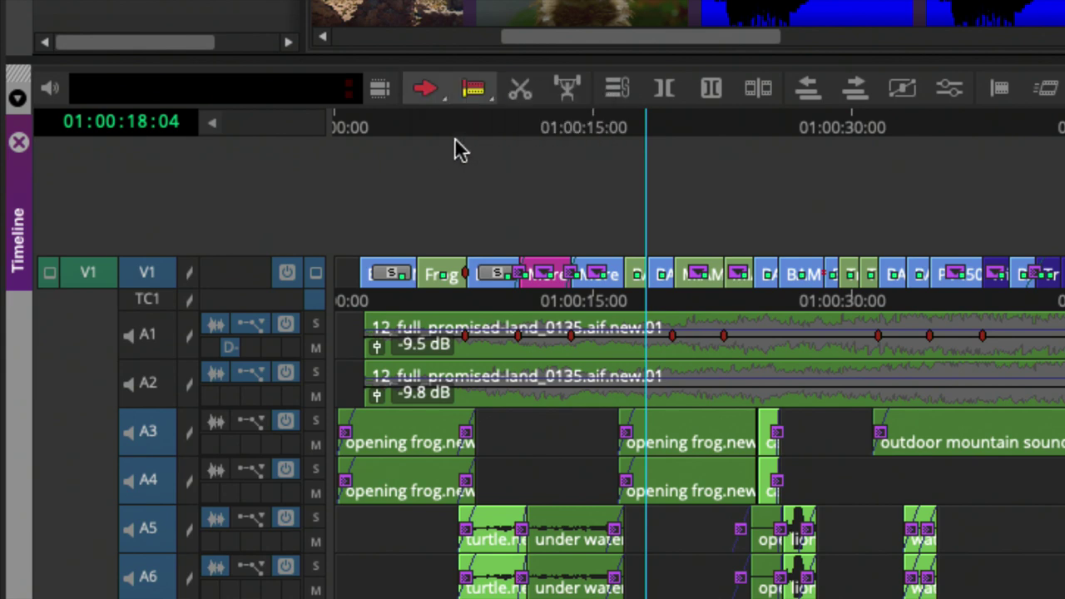
pyautogui.click(476, 98)
pyautogui.click(476, 93)
pyautogui.click(476, 93)
pyautogui.click(476, 94)
pyautogui.click(476, 95)
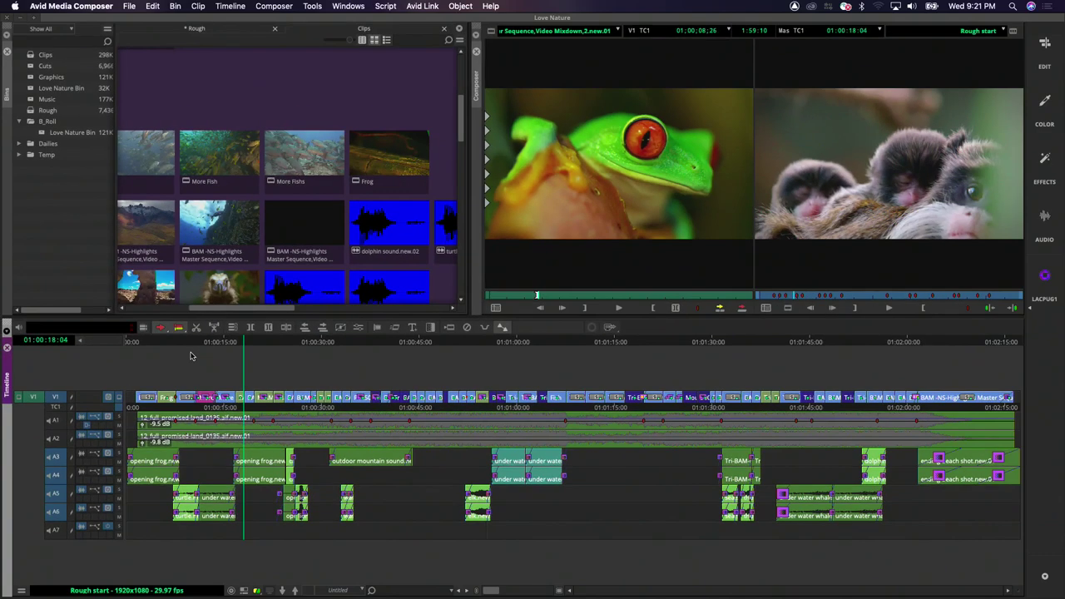
# Step: Open the Command Palette, review its Smart Tools, Edit and Play commands, and close the palette
pyautogui.click(312, 5)
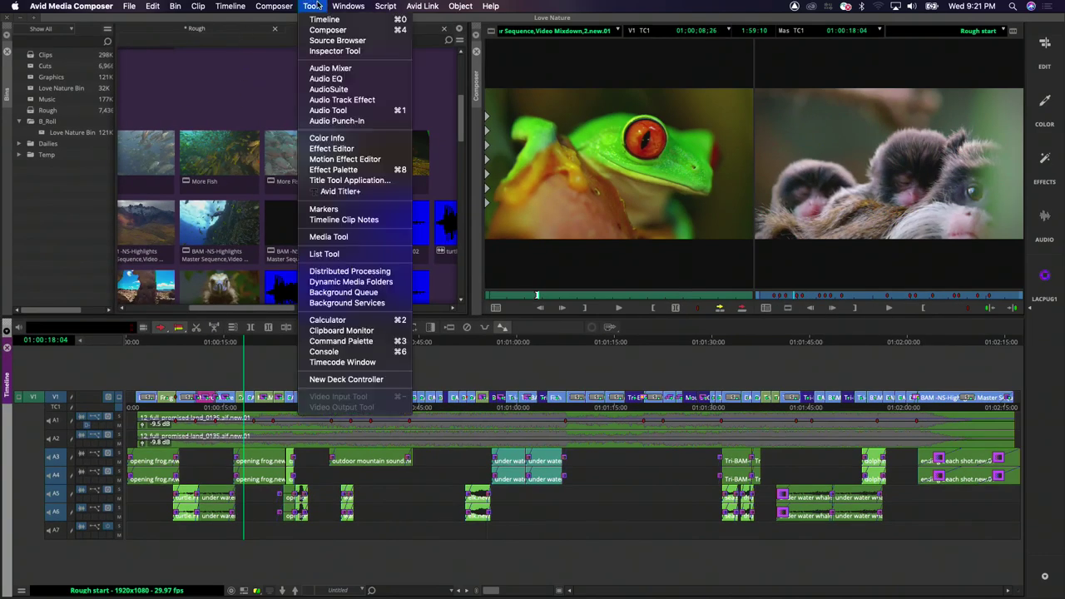
pyautogui.click(369, 345)
pyautogui.moveTo(648, 288); pyautogui.dragTo(456, 215)
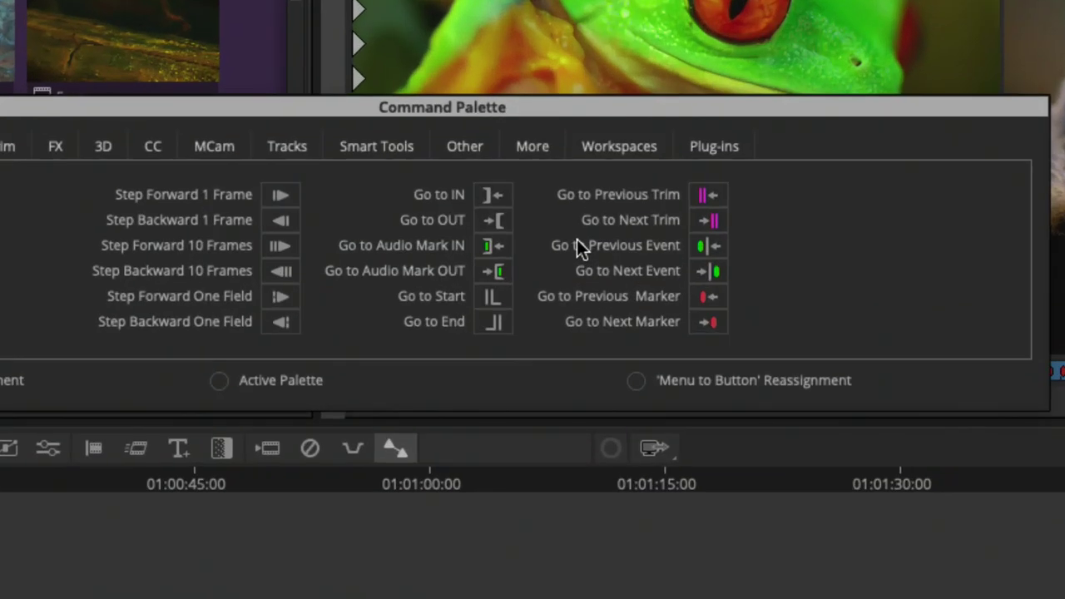
pyautogui.click(375, 148)
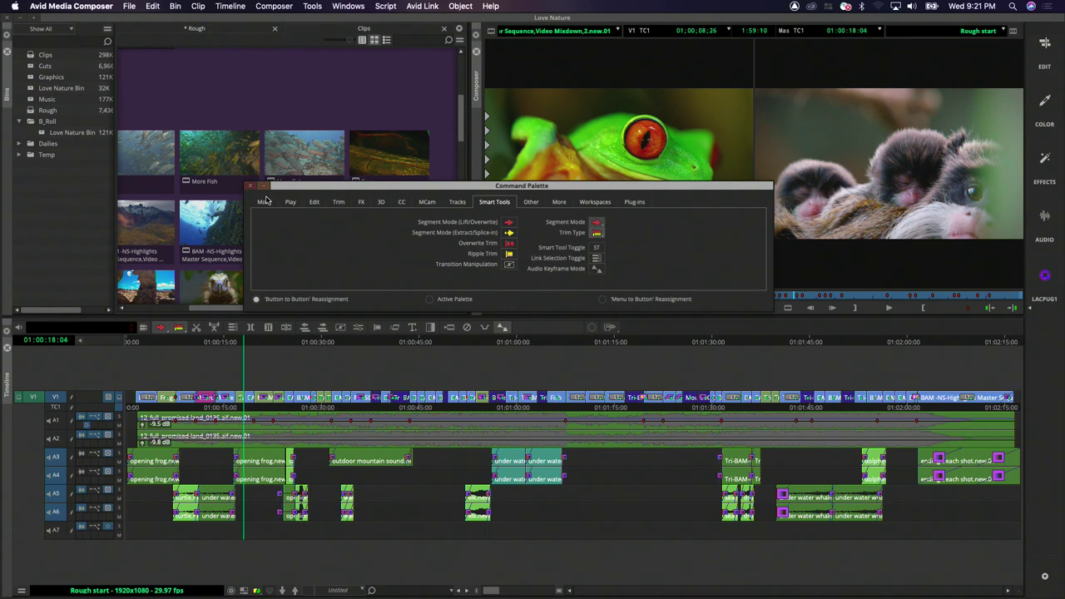
pyautogui.moveTo(287, 188); pyautogui.dragTo(305, 248)
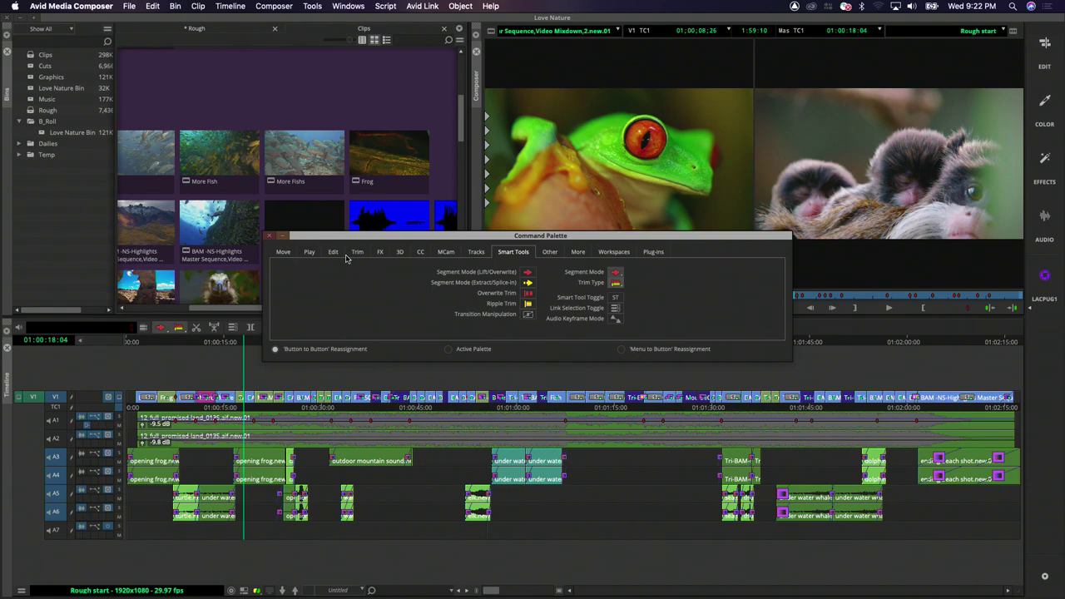
pyautogui.click(334, 252)
pyautogui.click(309, 253)
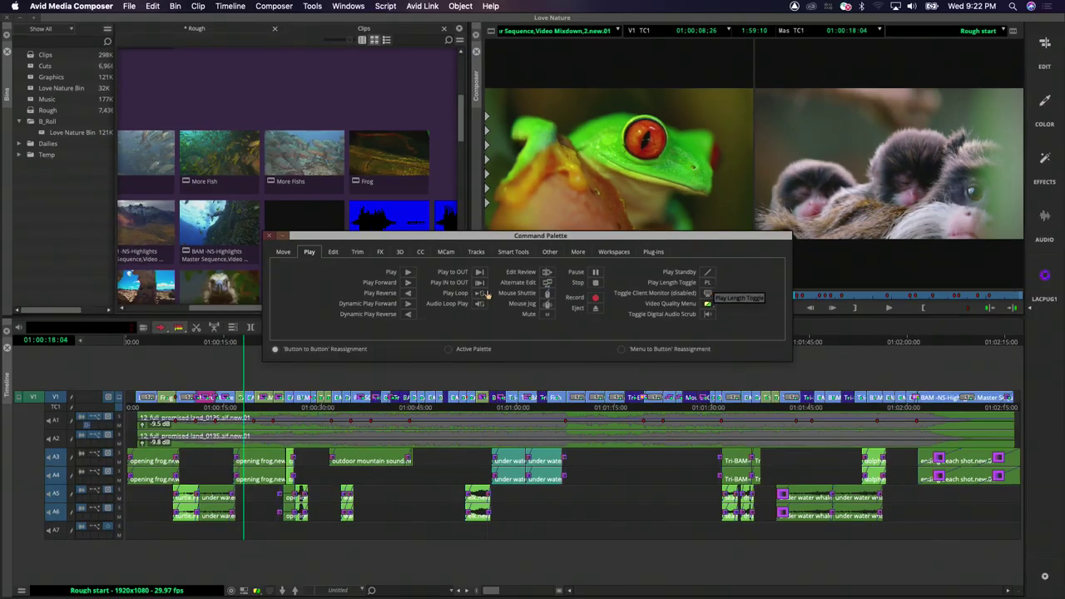
pyautogui.click(269, 238)
# Step: Open the Source Browser from the Clips bin
pyautogui.click(581, 296)
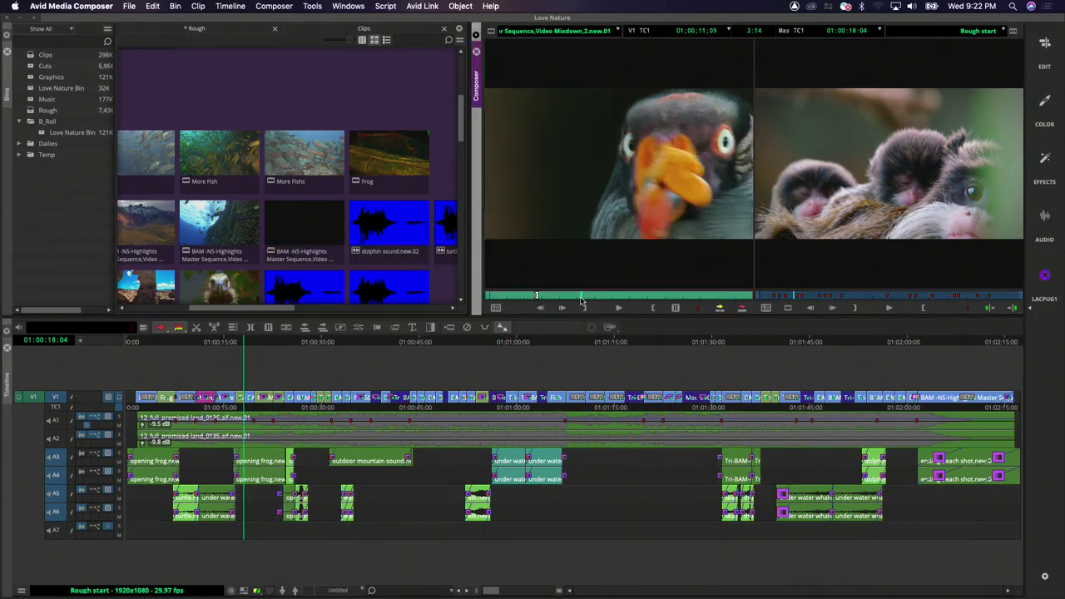
pyautogui.click(288, 88)
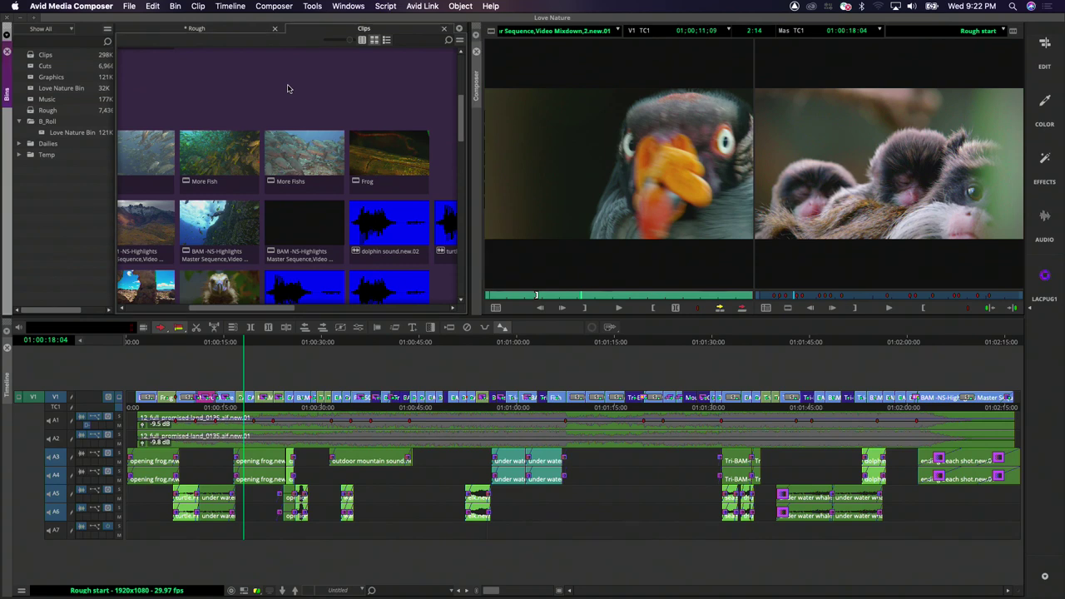
pyautogui.rightClick(179, 79)
pyautogui.moveTo(198, 91)
pyautogui.click(278, 91)
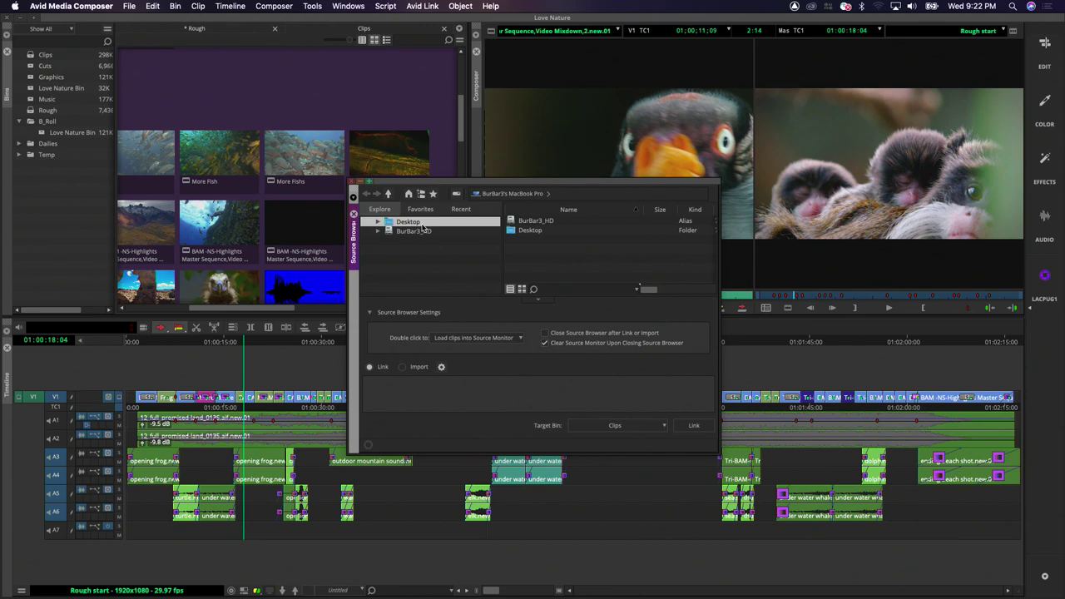
# Step: Link the interview files Cat CU_V1-0007.mov through Cat Wide_V1-0009.mov from the EditorInterviews folder into the Clips bin, and close the Source Browser
pyautogui.doubleClick(526, 277)
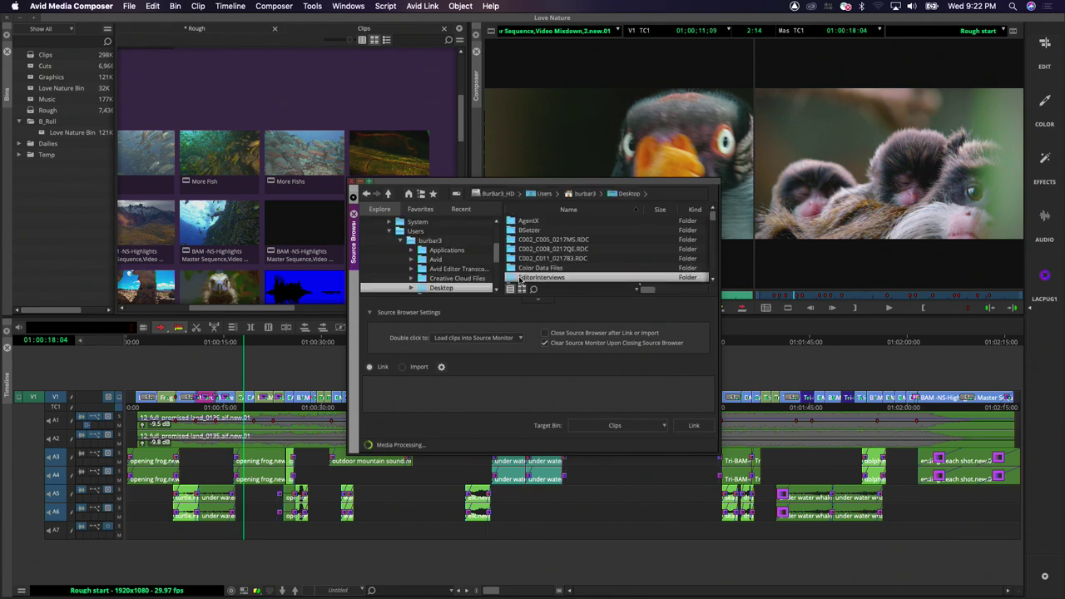
pyautogui.doubleClick(518, 223)
pyautogui.click(529, 231)
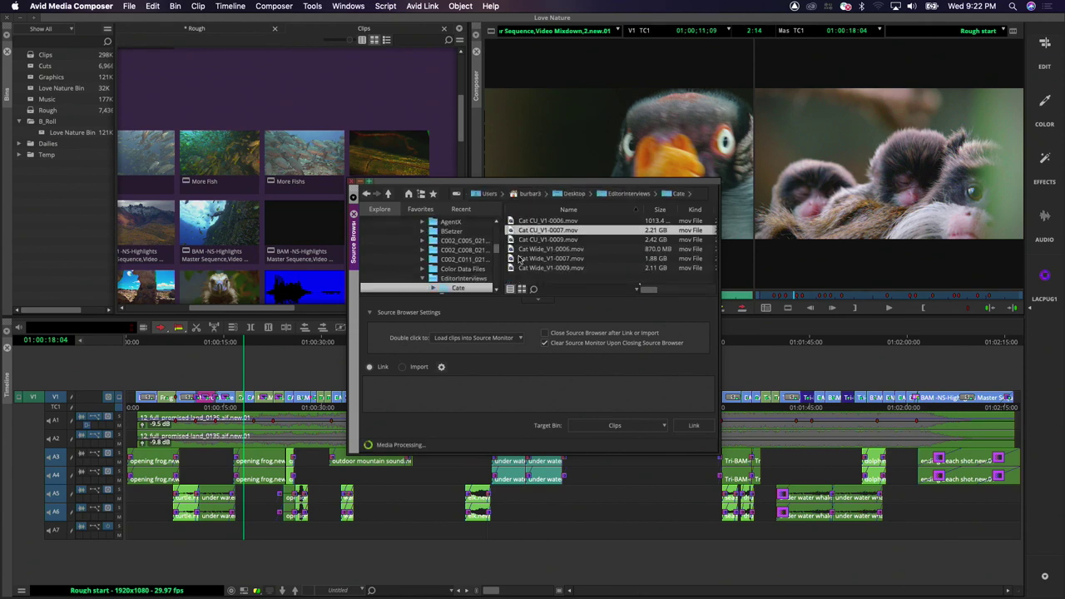
pyautogui.keyDown('shift'); pyautogui.click(517, 267); pyautogui.keyUp('shift')
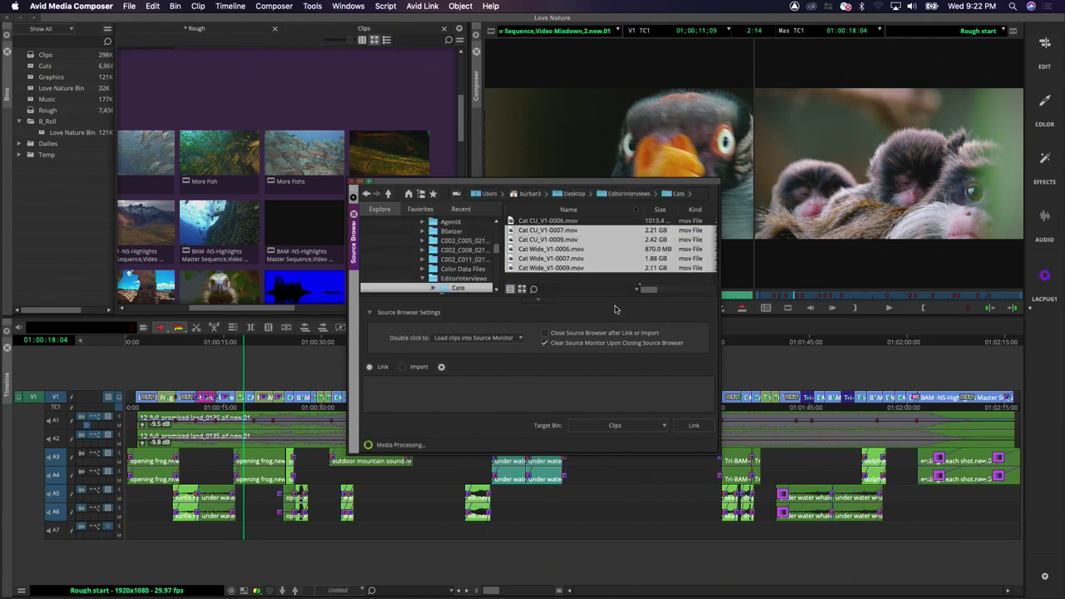
pyautogui.click(694, 425)
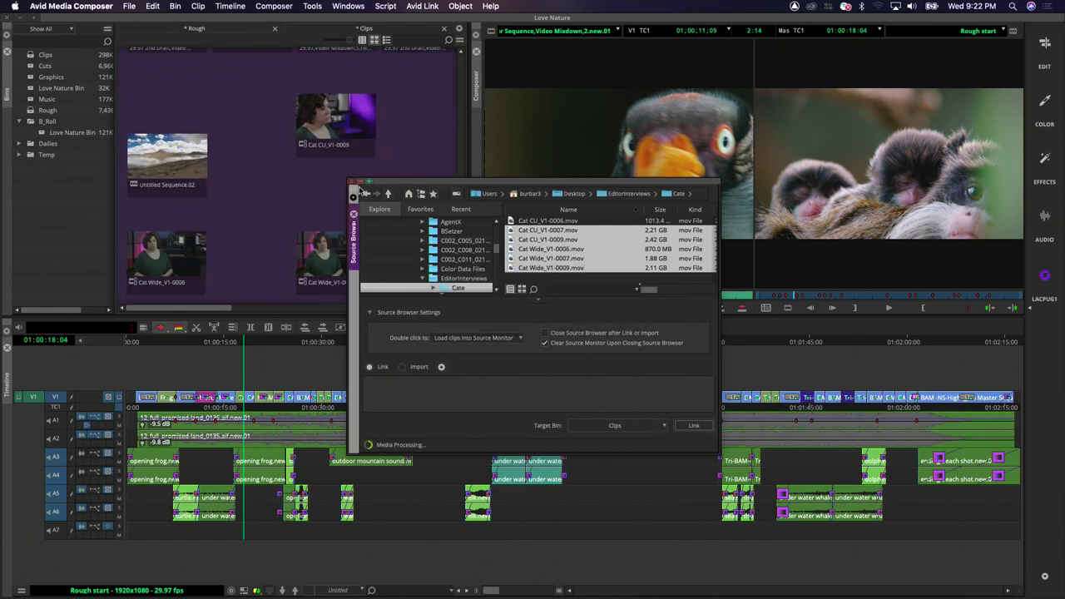
pyautogui.click(353, 215)
# Step: Load Cat CU_V1-0009 into the source monitor, play it, and move its position indicator to about 15:17:31:21
pyautogui.doubleClick(324, 125)
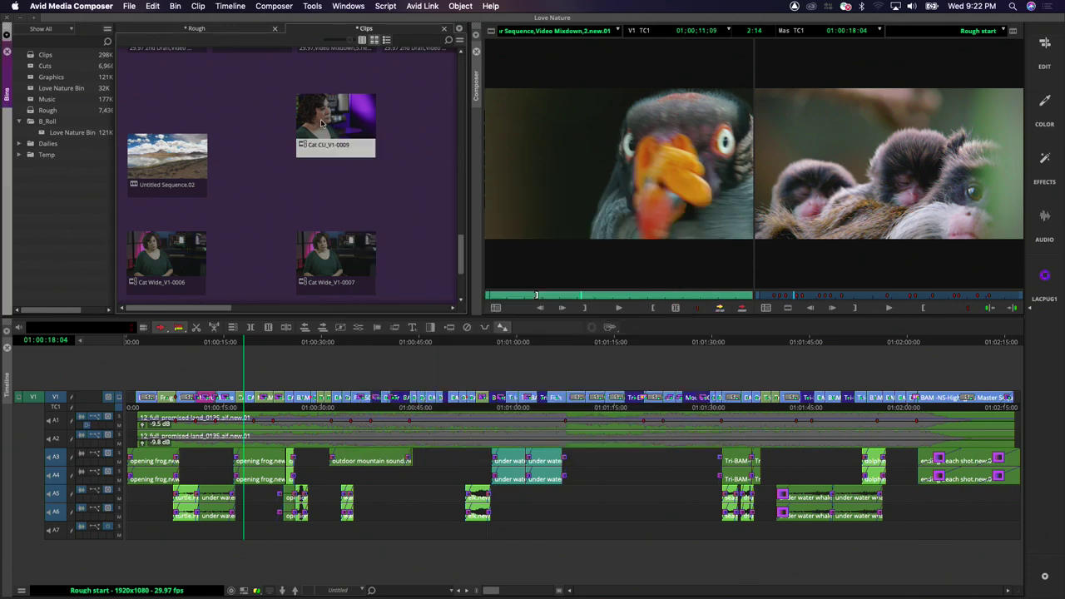
pyautogui.click(539, 296)
pyautogui.click(619, 308)
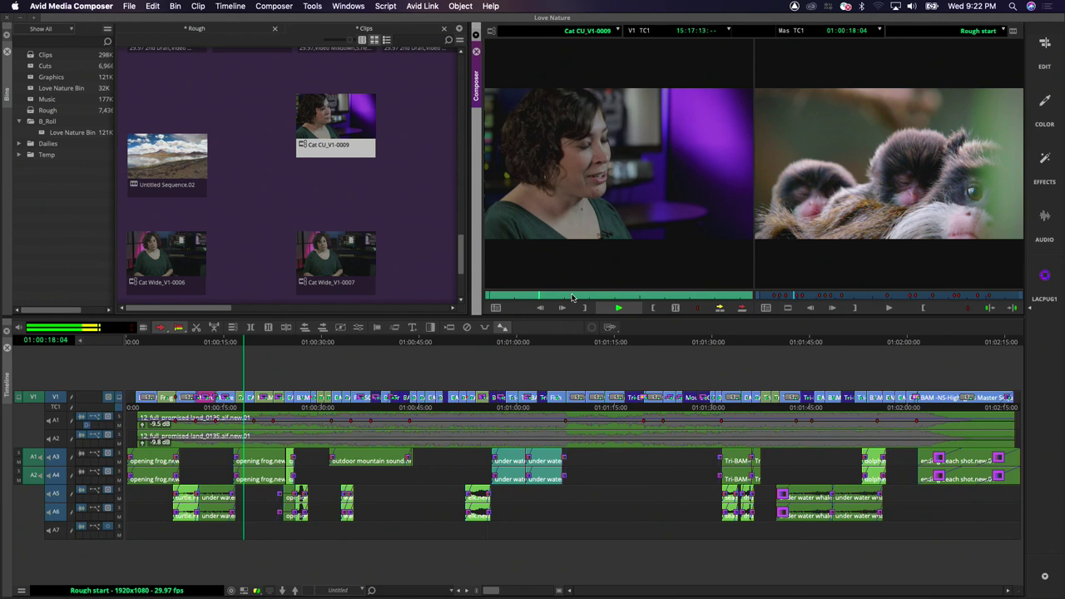
pyautogui.click(585, 297)
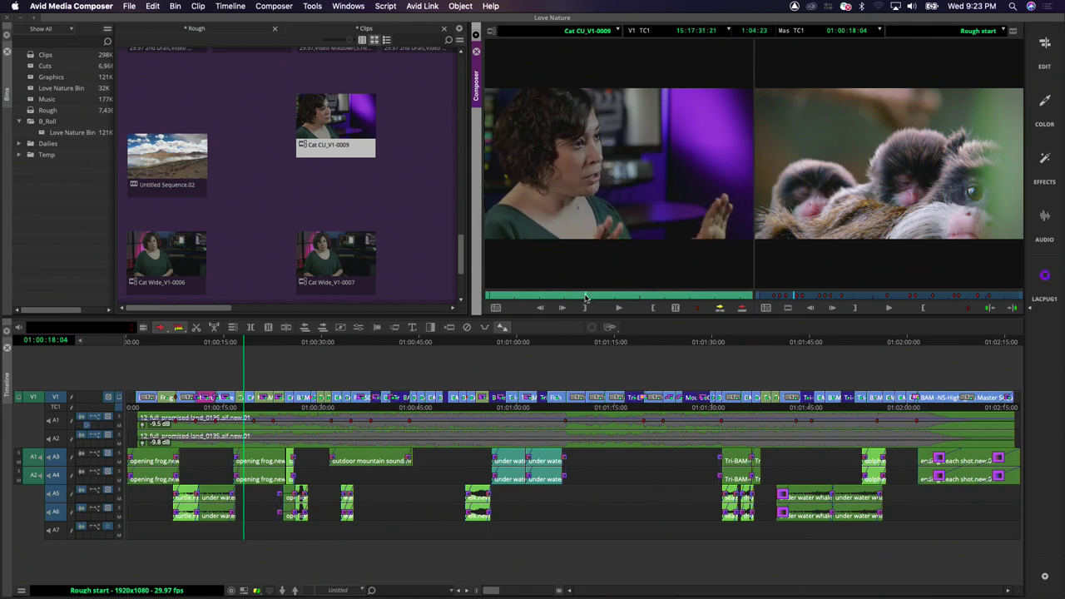
# Step: Scrub and play the middle of Cat CU_V1-0009, placing the position indicator at about 15:17:34:07
pyautogui.moveTo(585, 297); pyautogui.dragTo(586, 299)
pyautogui.click(578, 299)
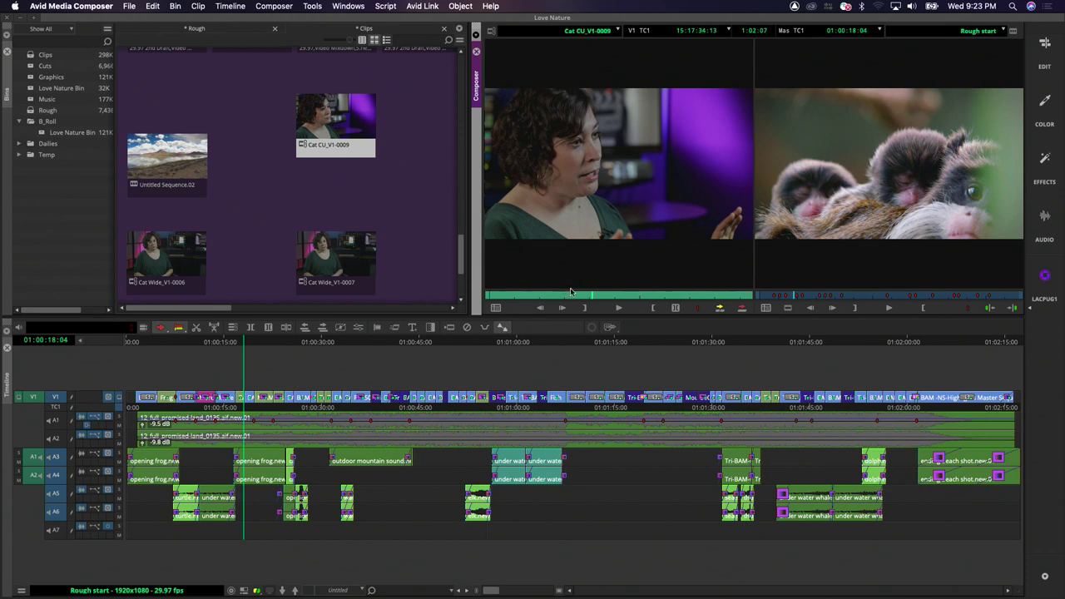
pyautogui.click(571, 294)
pyautogui.press('space')
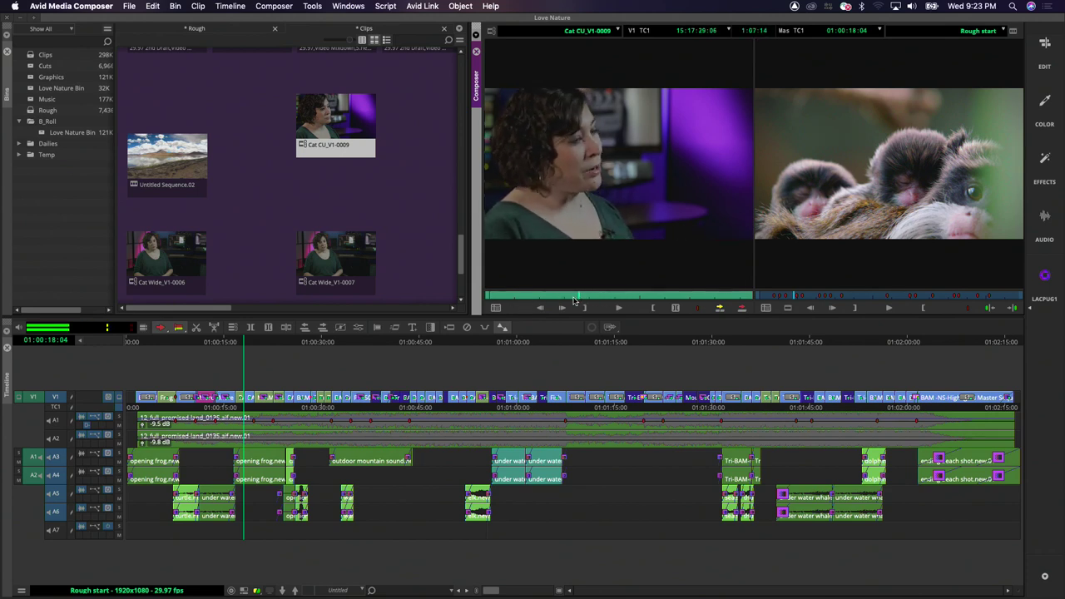
pyautogui.click(602, 297)
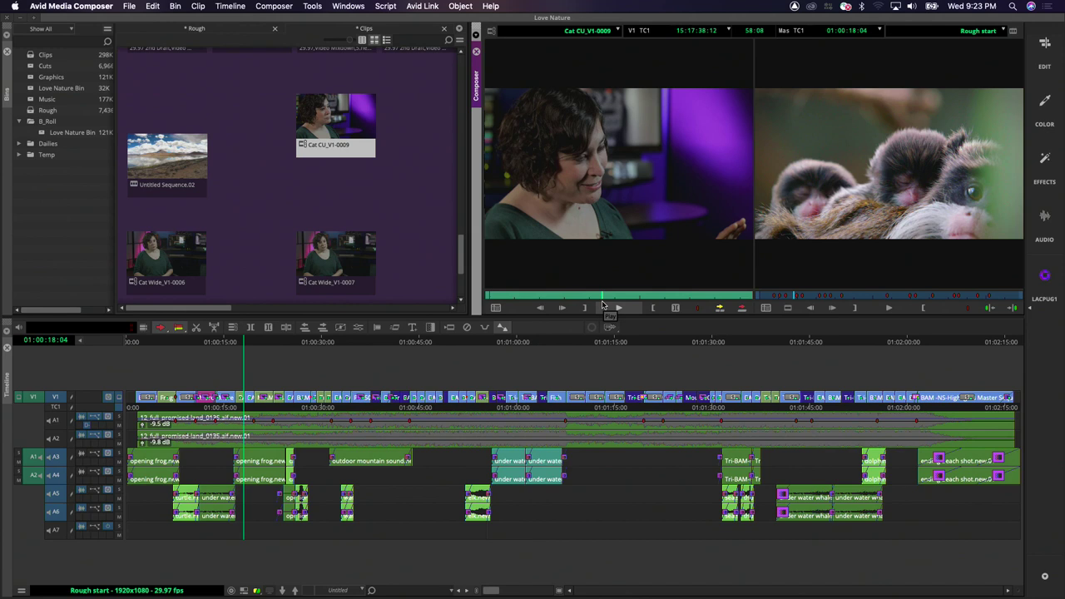
pyautogui.click(594, 293)
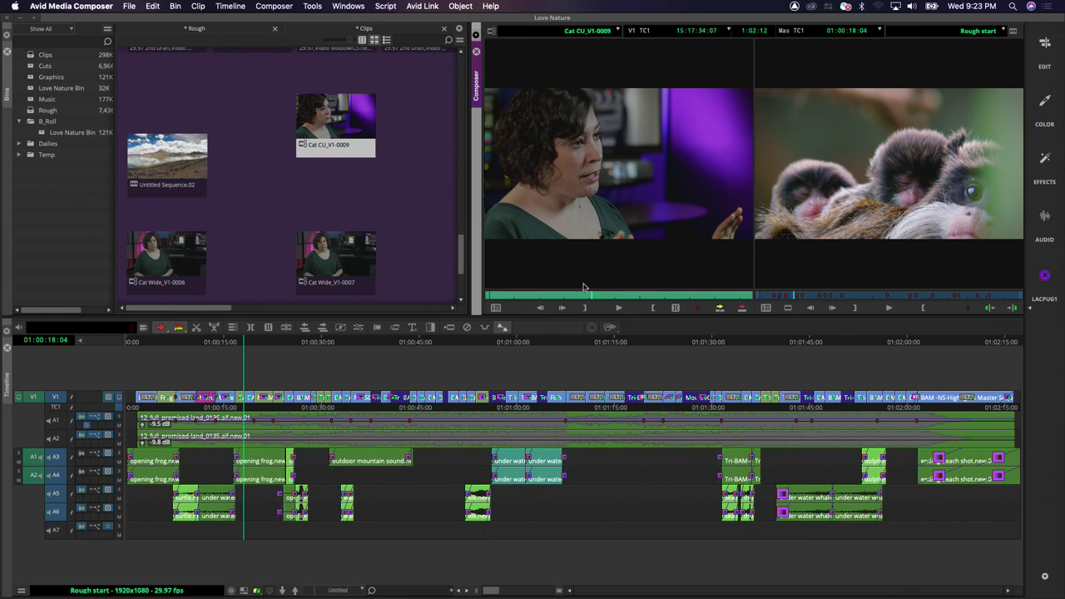
# Step: Move back to an earlier part of Cat CU_V1-0009, play from there, and stop at about 15:17:20:15
pyautogui.moveTo(602, 300)
pyautogui.mouseDown()
pyautogui.moveTo(564, 296)
pyautogui.moveTo(583, 296)
pyautogui.mouseUp()
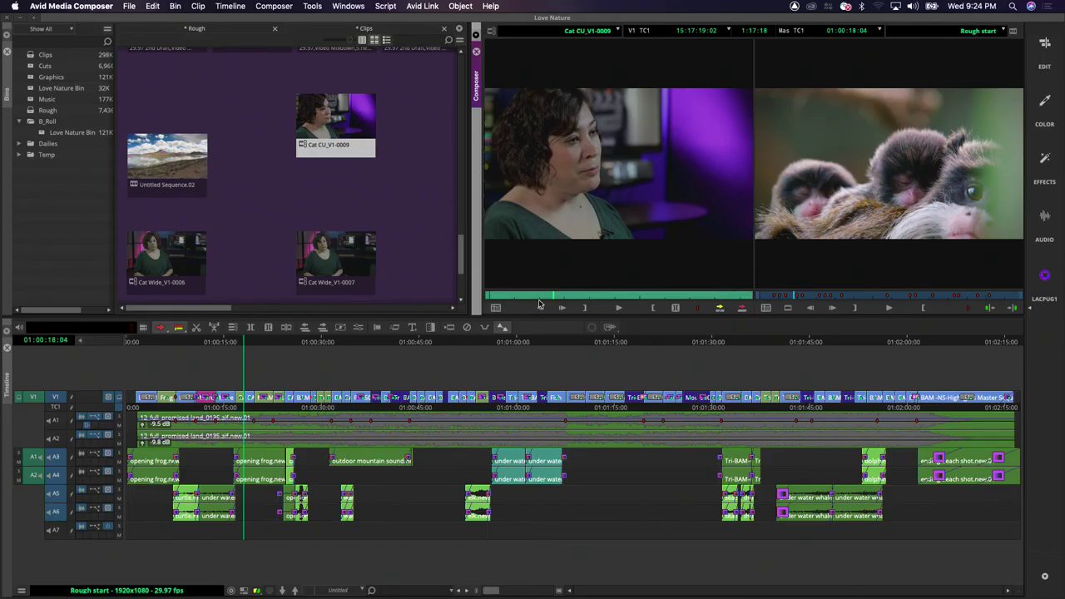
pyautogui.moveTo(552, 300); pyautogui.dragTo(549, 291)
pyautogui.press('space')
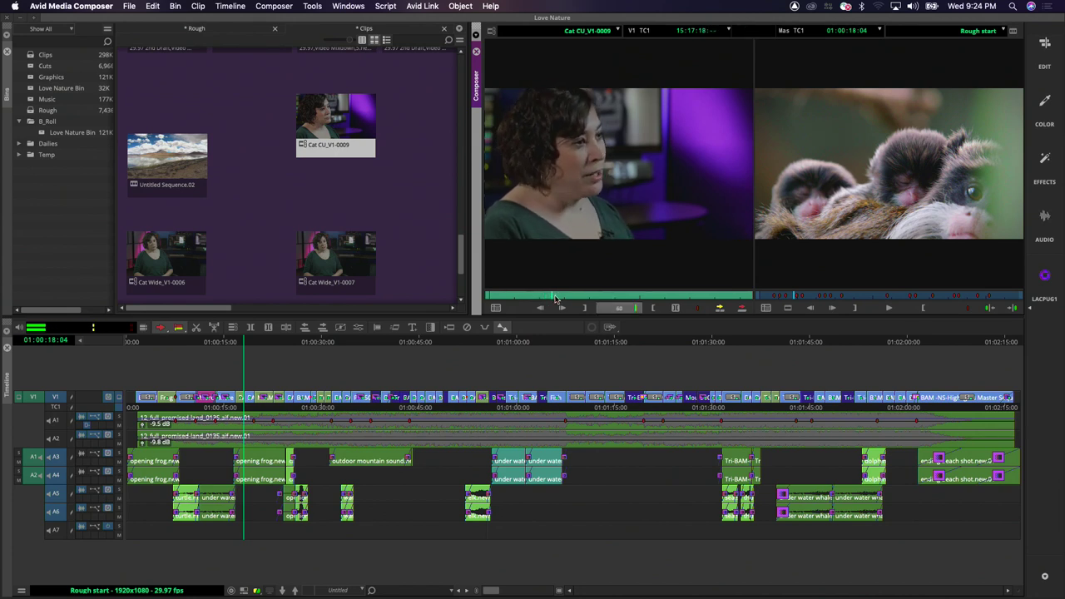
pyautogui.press('space')
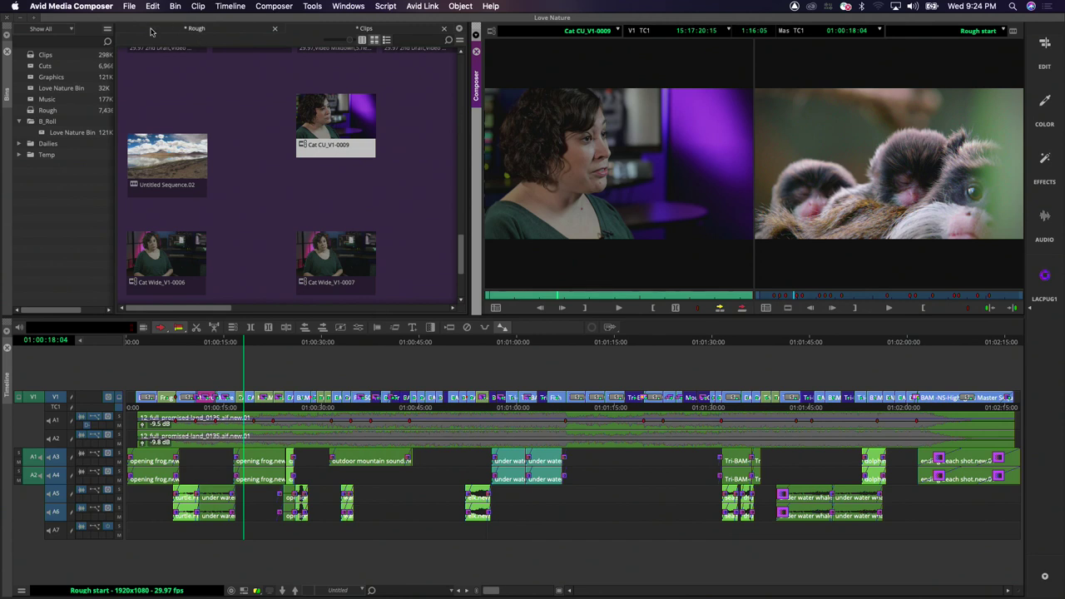
# Step: Turn on Pitch Correction during Shuttle in the user Audio settings and close the settings windows
pyautogui.press('super+9')
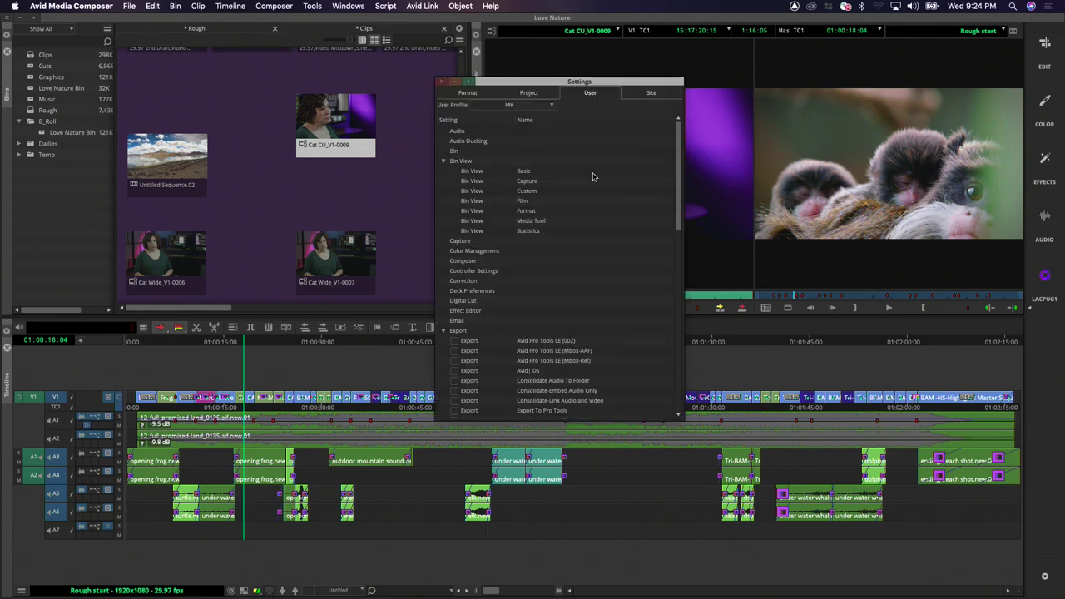
pyautogui.doubleClick(459, 131)
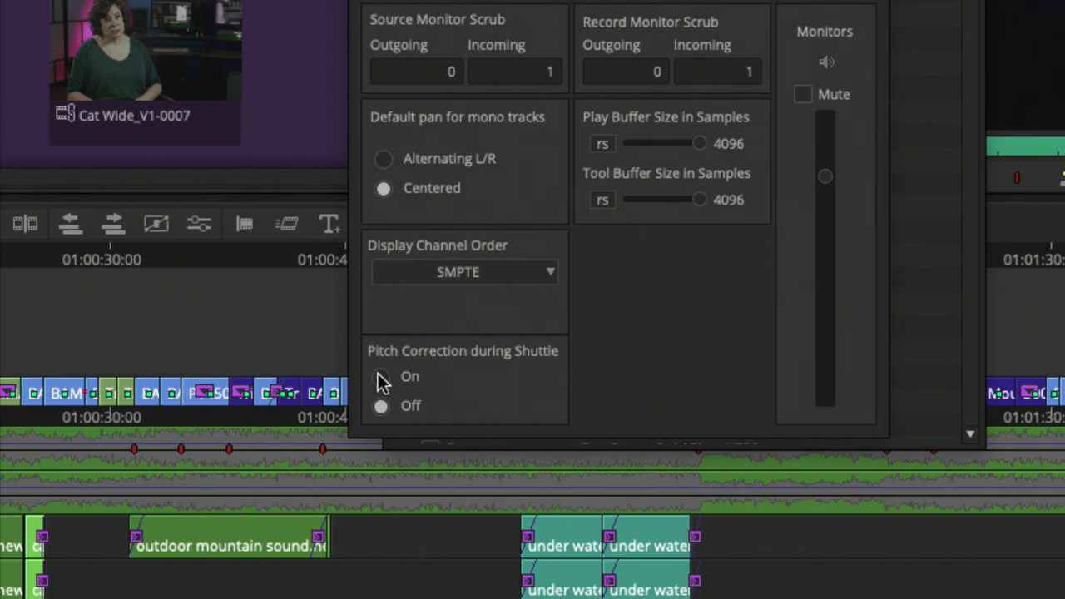
pyautogui.click(380, 377)
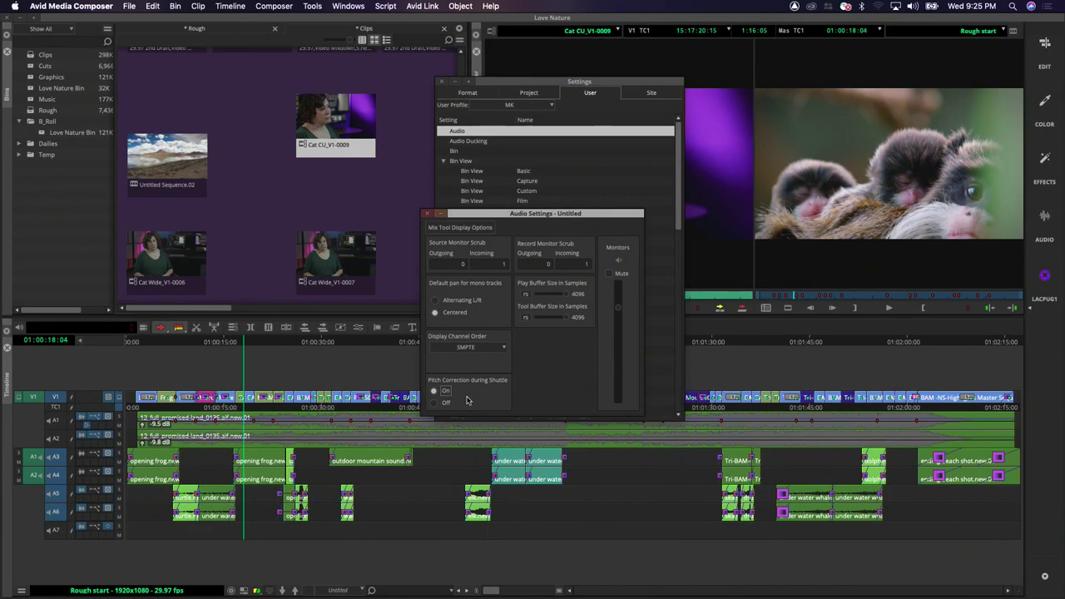
pyautogui.click(428, 213)
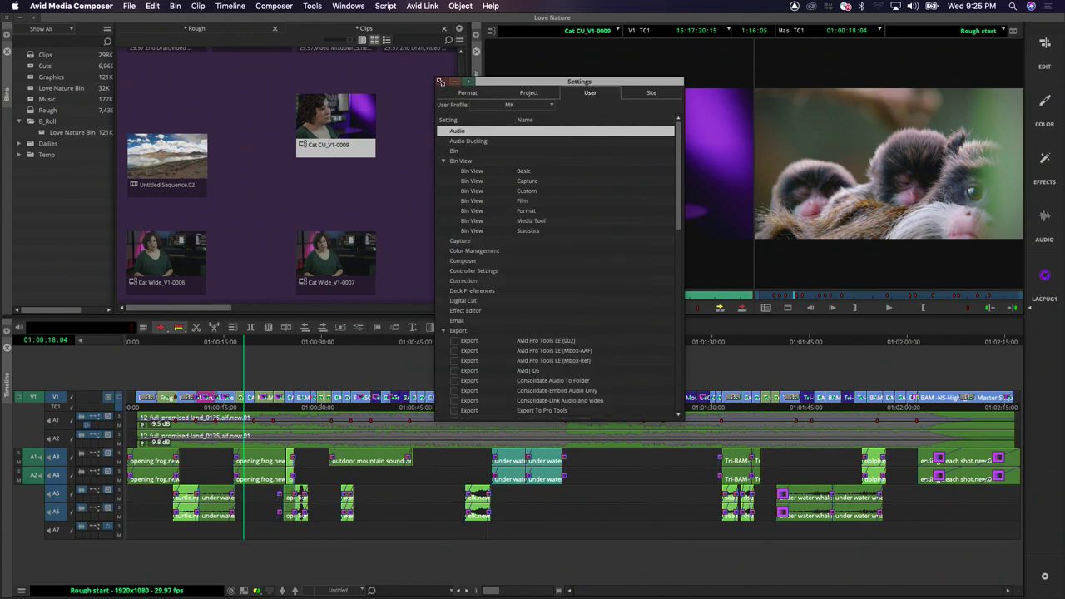
pyautogui.click(440, 81)
# Step: Load Cat Wide_V1-0006 into the source monitor, play it, move to about 15:13:15:06, and return to the Clips bin
pyautogui.doubleClick(195, 243)
pyautogui.click(550, 297)
pyautogui.press('space')
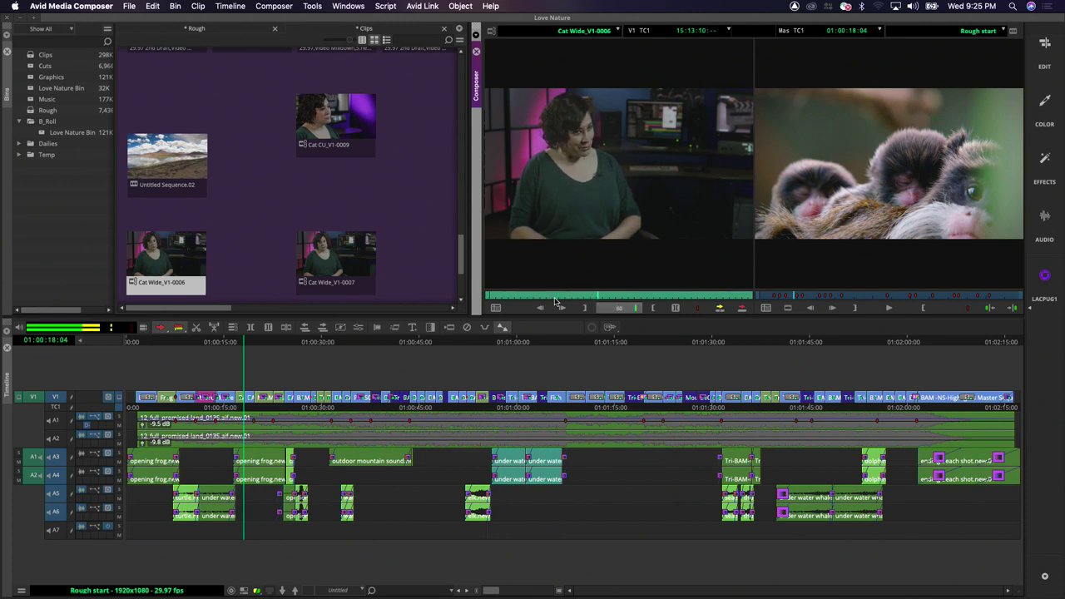
pyautogui.press('space')
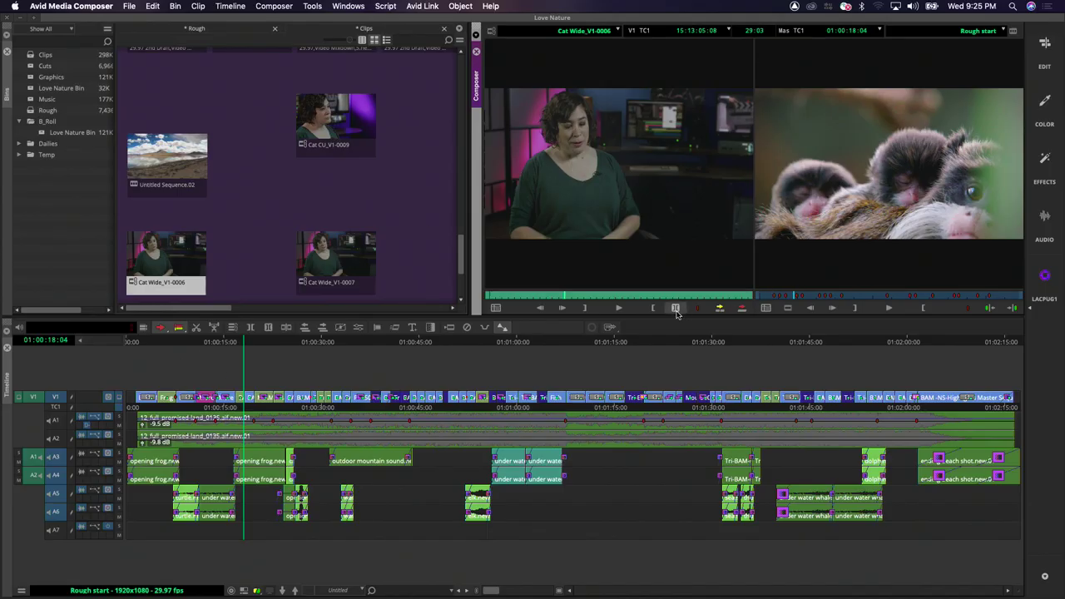
pyautogui.click(628, 297)
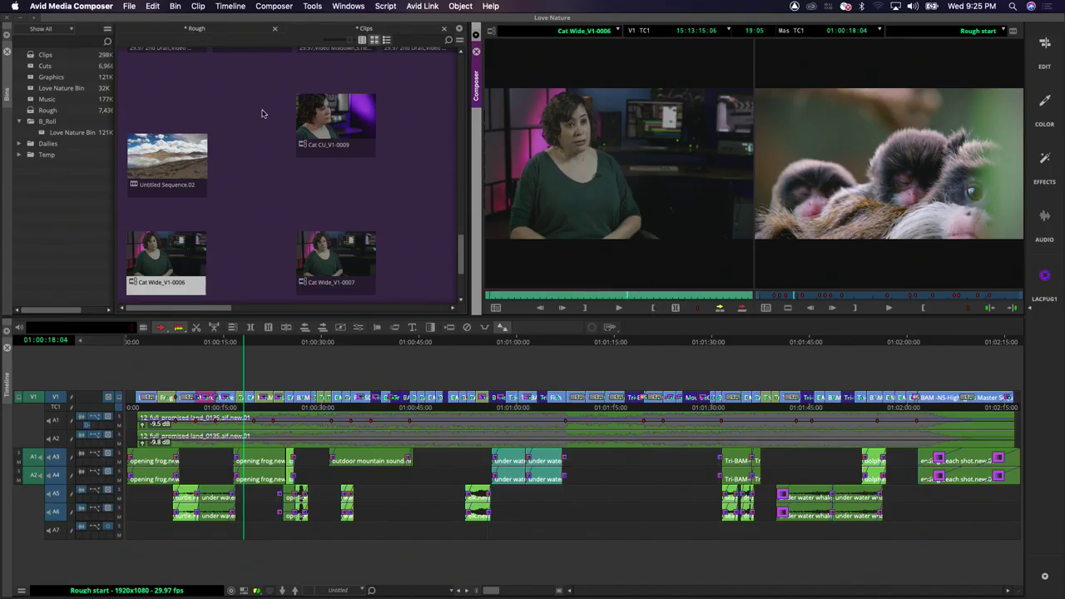
pyautogui.click(256, 113)
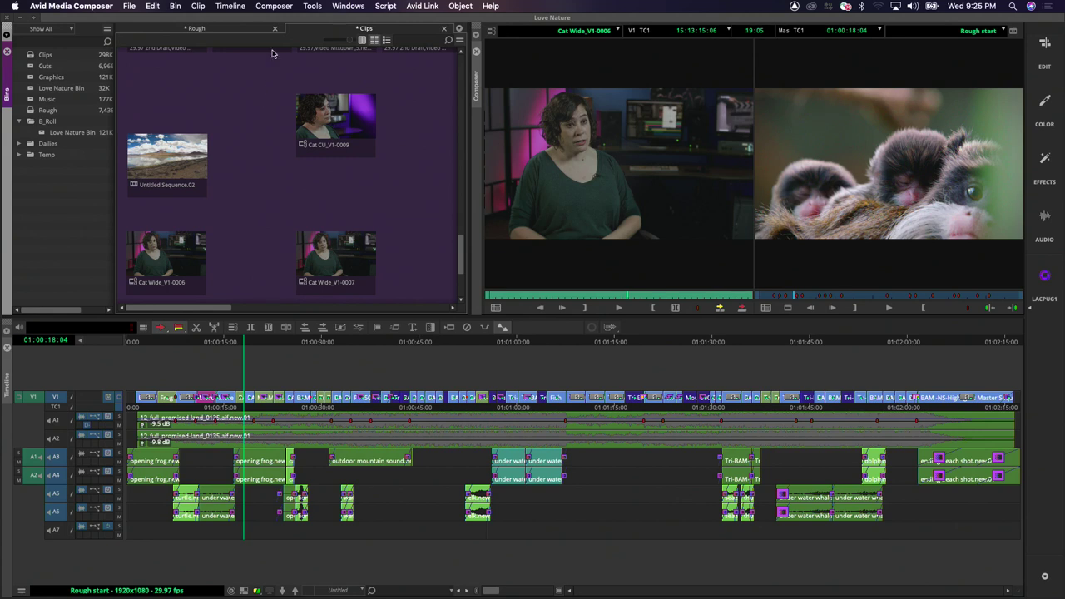
# Step: Show the Clips bin in text view, review its column choices without changing them, and return the bin to frame view
pyautogui.click(361, 41)
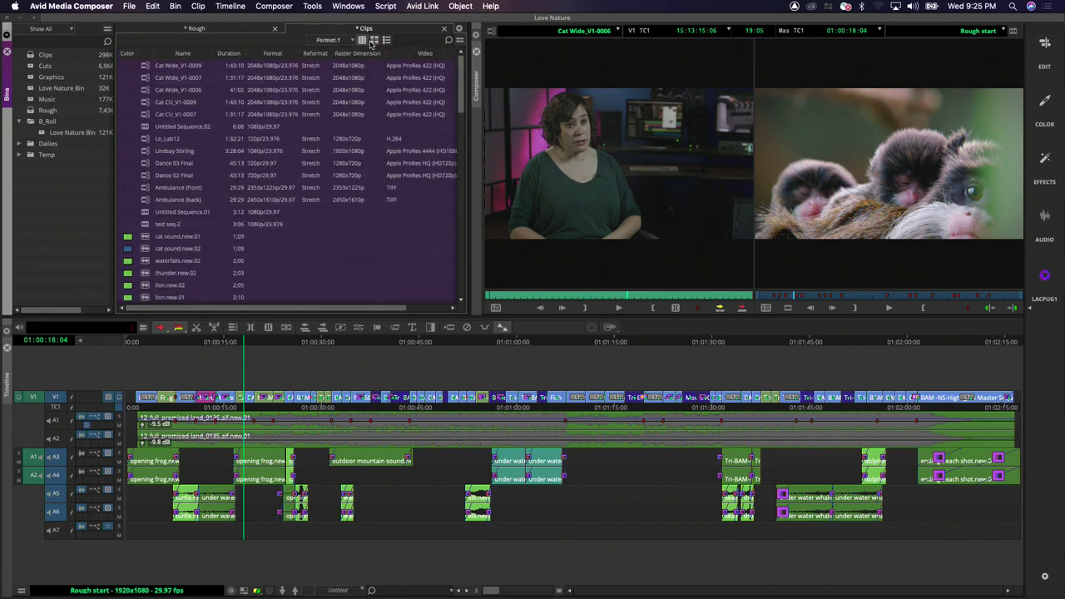
pyautogui.click(460, 41)
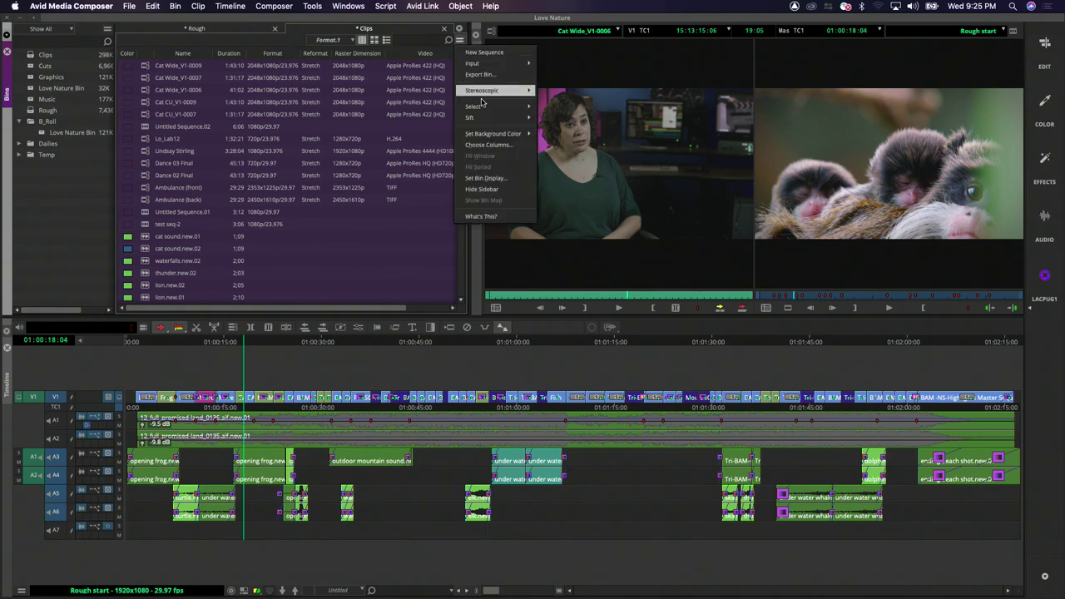
pyautogui.click(499, 143)
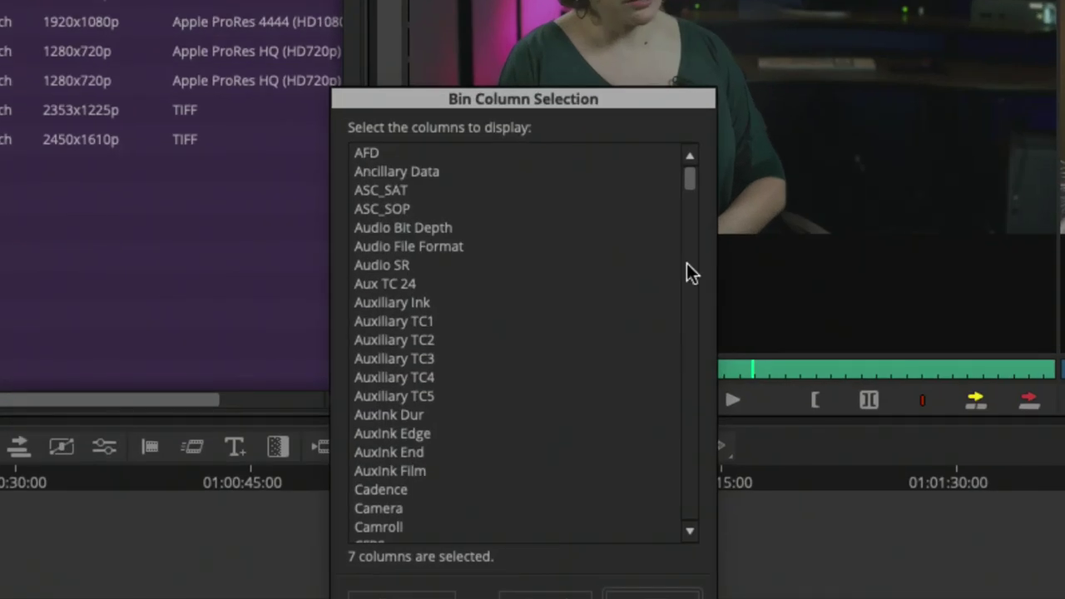
pyautogui.scroll(-3, 605, 221)
pyautogui.moveTo(694, 183); pyautogui.dragTo(700, 291)
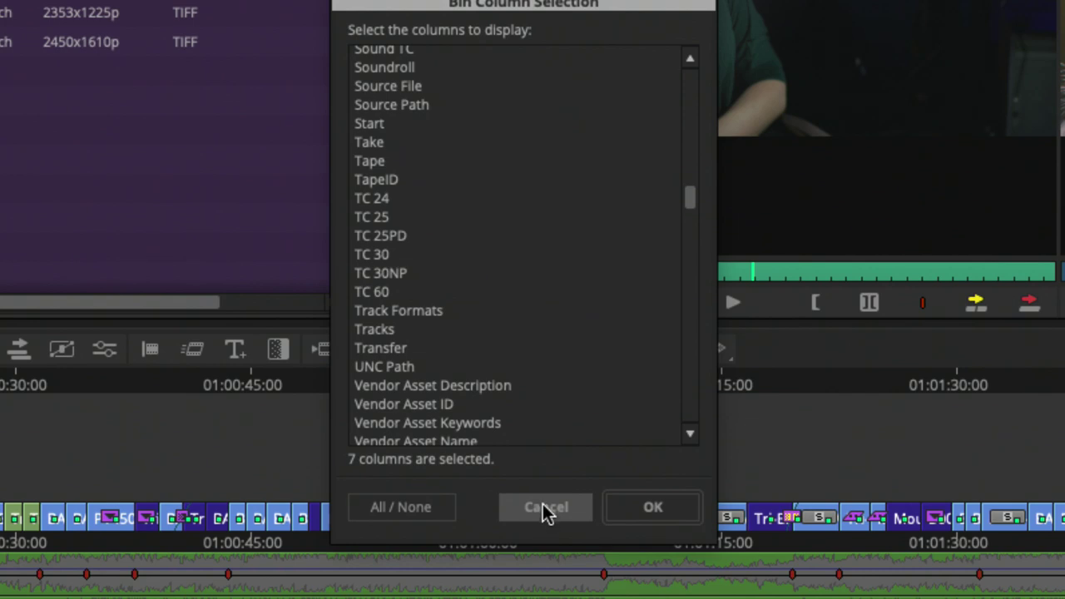
pyautogui.click(545, 595)
pyautogui.moveTo(153, 302); pyautogui.dragTo(71, 290)
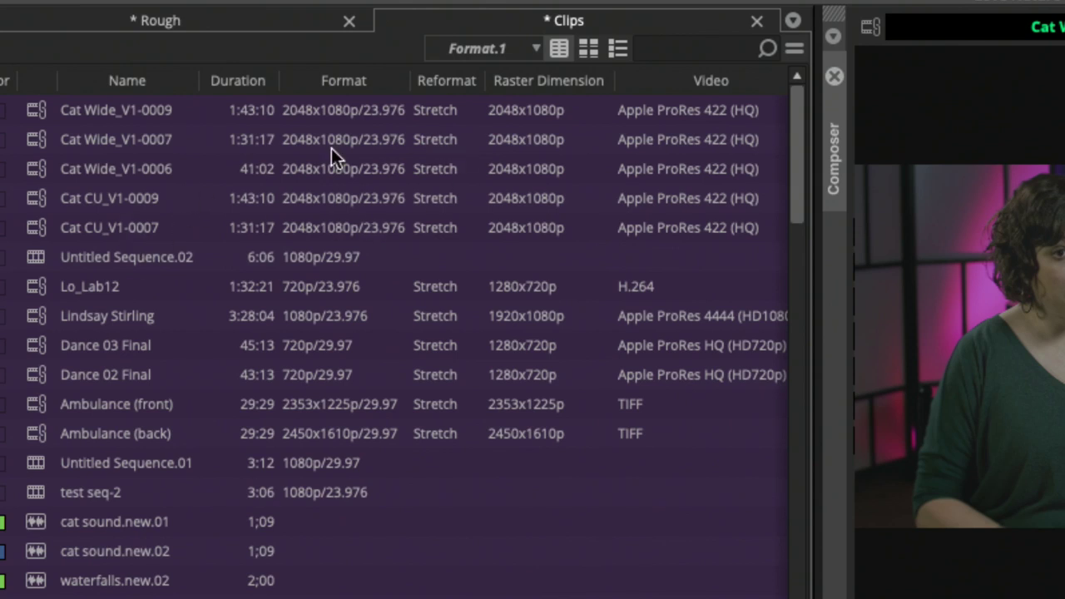
pyautogui.click(586, 48)
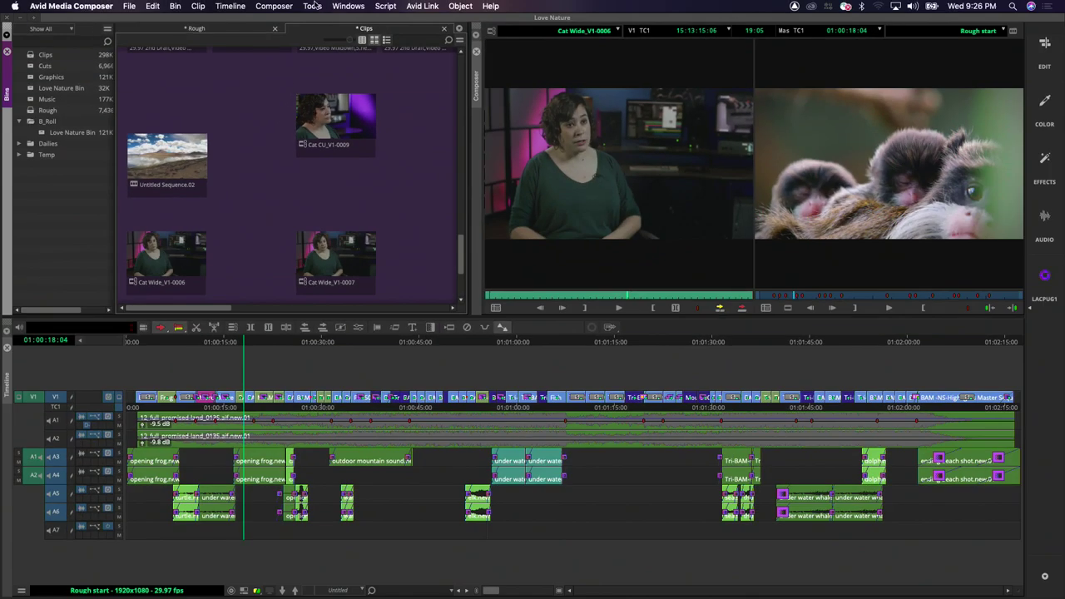
# Step: Open the Inspector Tool and place its floating window clear of the clips in the bin
pyautogui.click(313, 6)
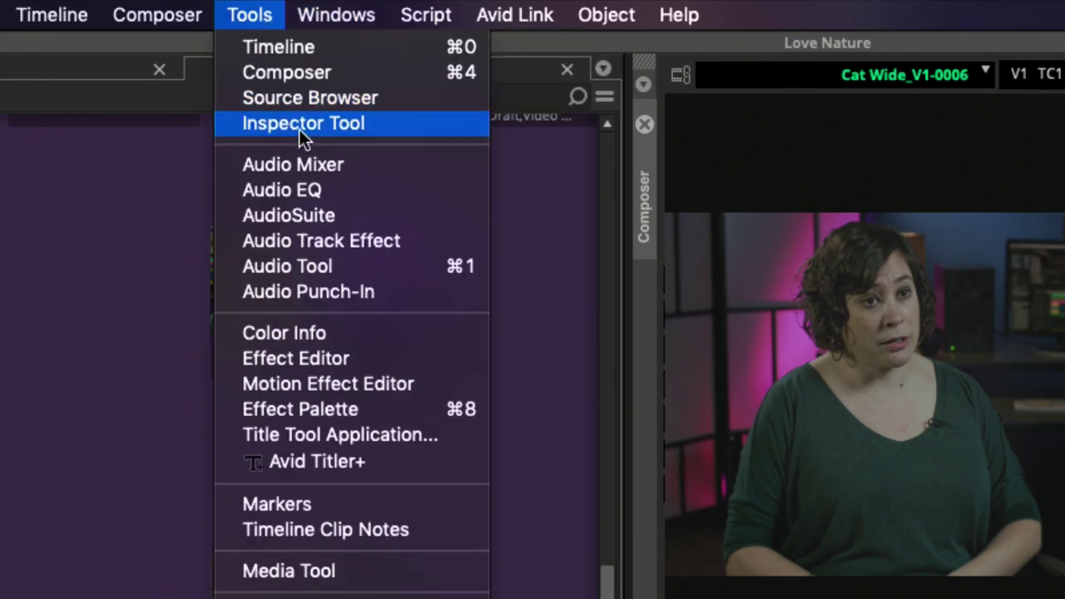
pyautogui.click(310, 125)
pyautogui.moveTo(714, 170); pyautogui.dragTo(463, 66)
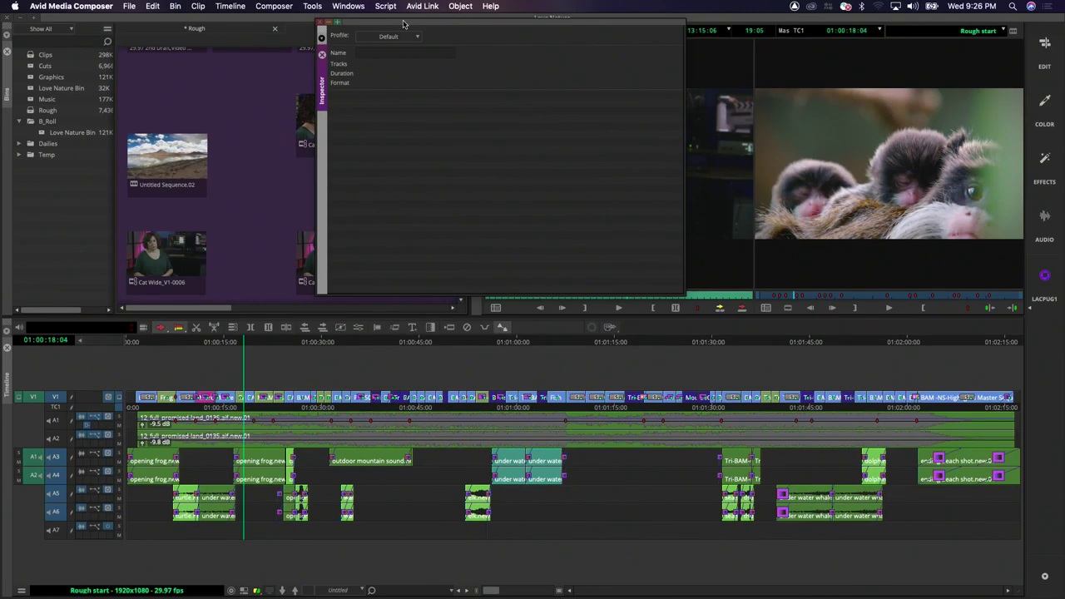
pyautogui.moveTo(403, 23); pyautogui.dragTo(383, 256)
# Step: Inspect the metadata of Cat CU_V1-0009, Untitled Sequence.02, Cat Wide_V1-0006, and the material in the source and record monitors
pyautogui.click(337, 129)
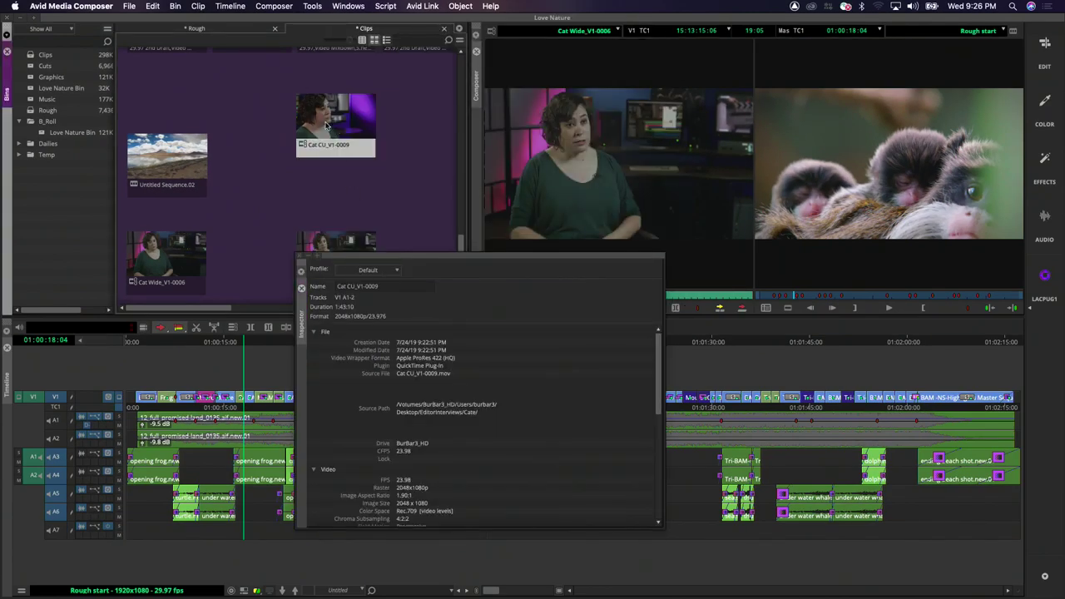
pyautogui.click(152, 160)
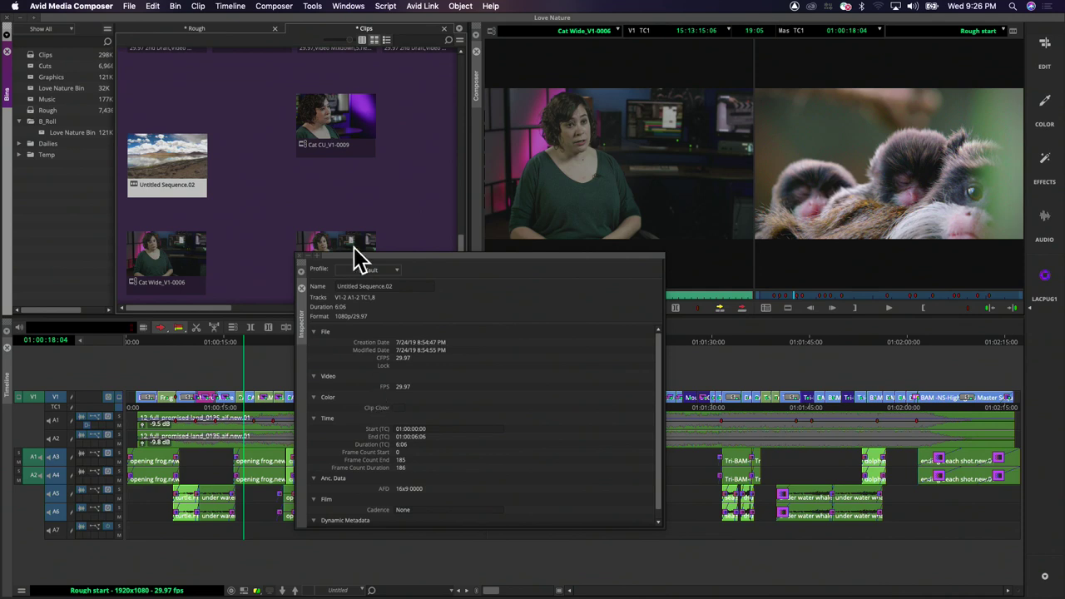
pyautogui.click(165, 276)
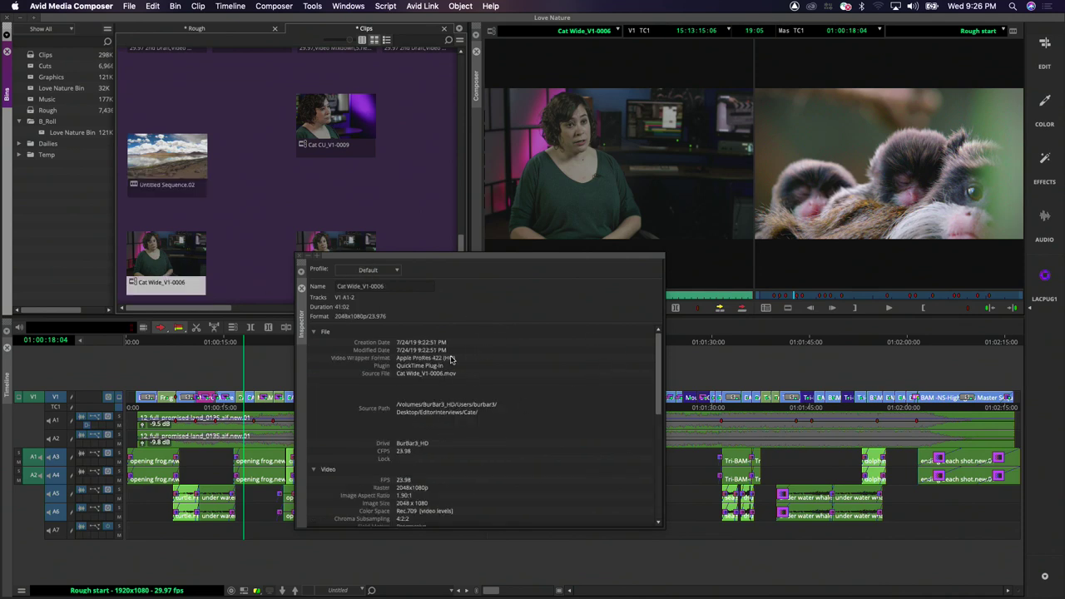
pyautogui.click(580, 170)
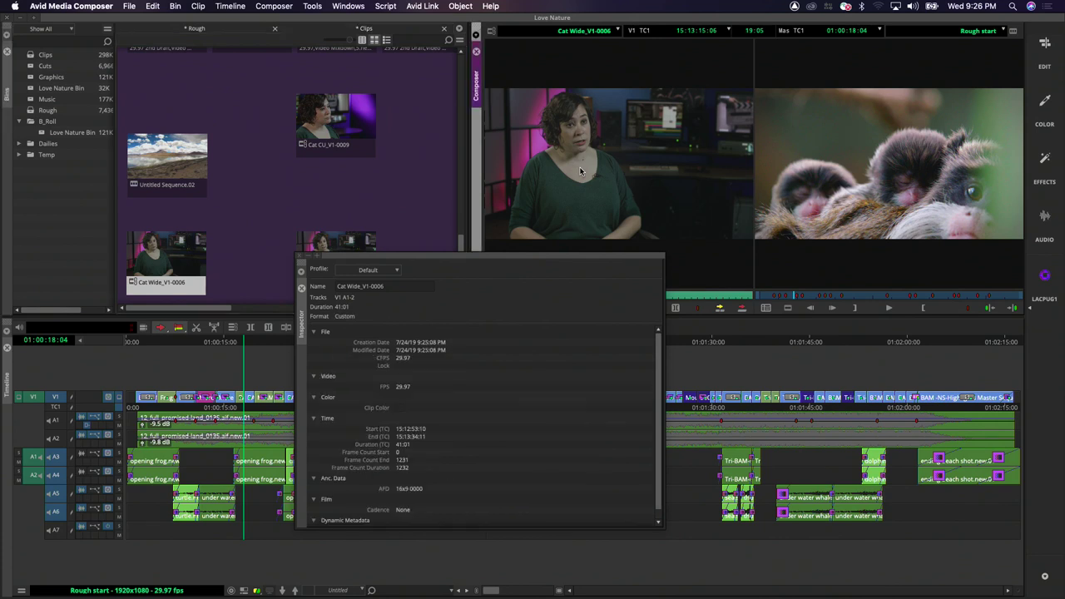
pyautogui.click(882, 181)
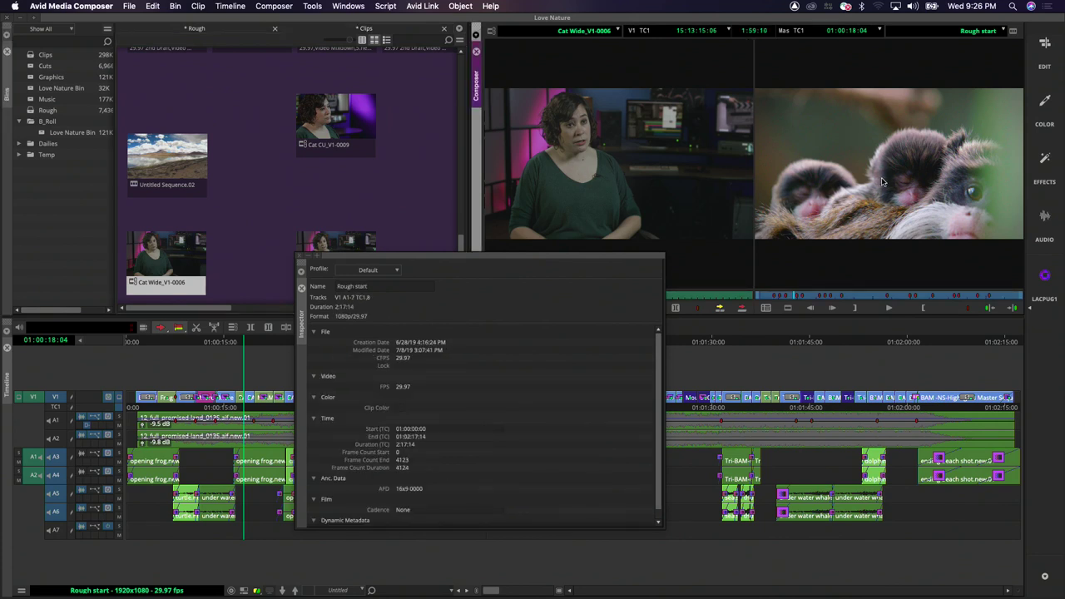
# Step: Dock the Inspector beside the Timeline, check it with several bin items, and widen it for Cat CU_V1-0009
pyautogui.click(303, 312)
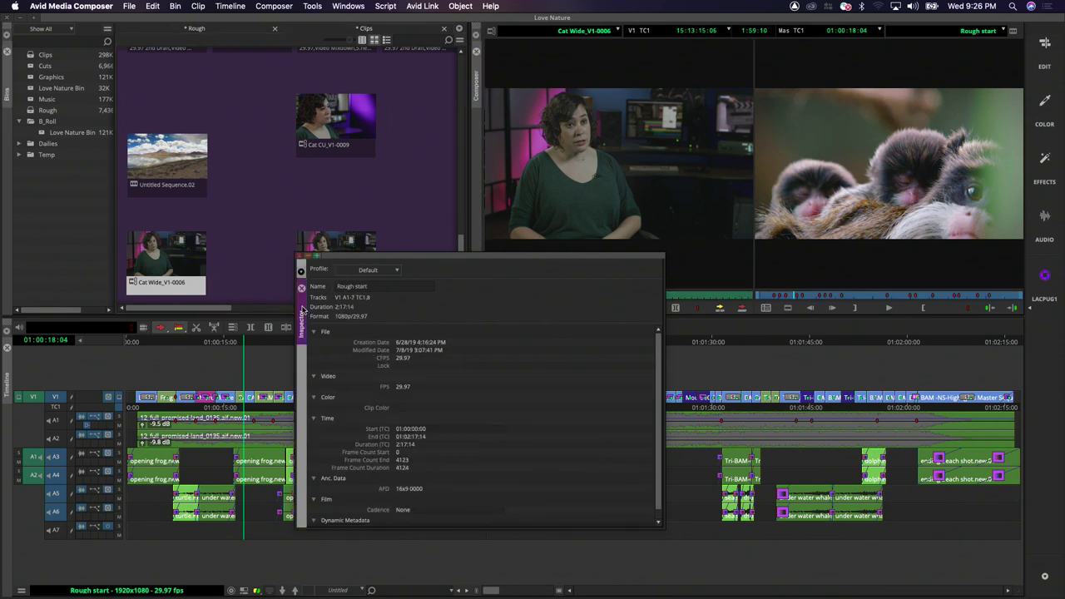
pyautogui.moveTo(305, 303); pyautogui.dragTo(170, 374)
pyautogui.click(186, 266)
pyautogui.click(173, 170)
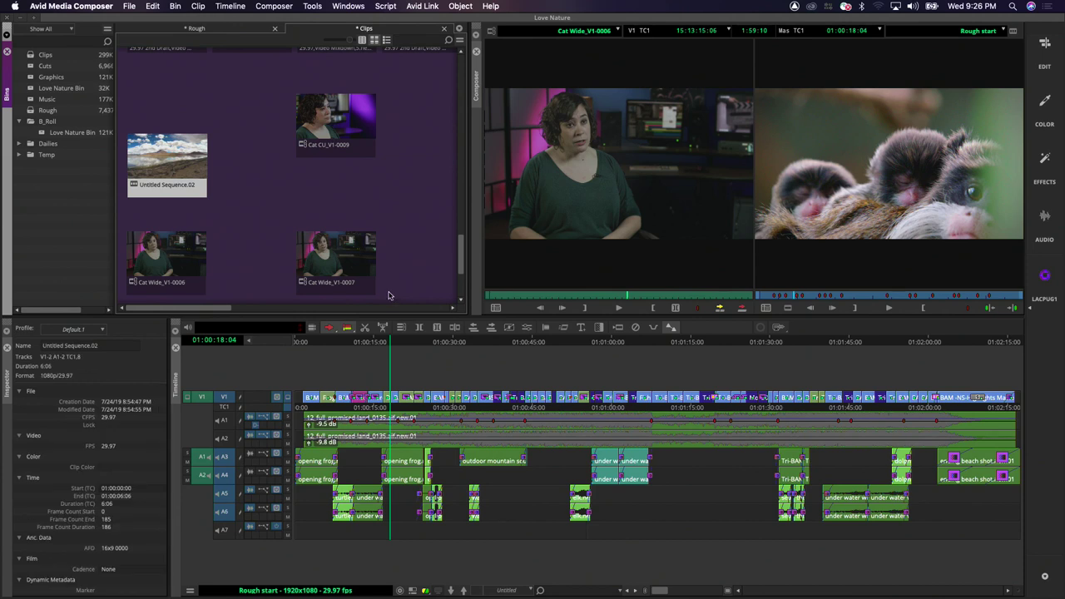
pyautogui.click(360, 263)
pyautogui.click(345, 133)
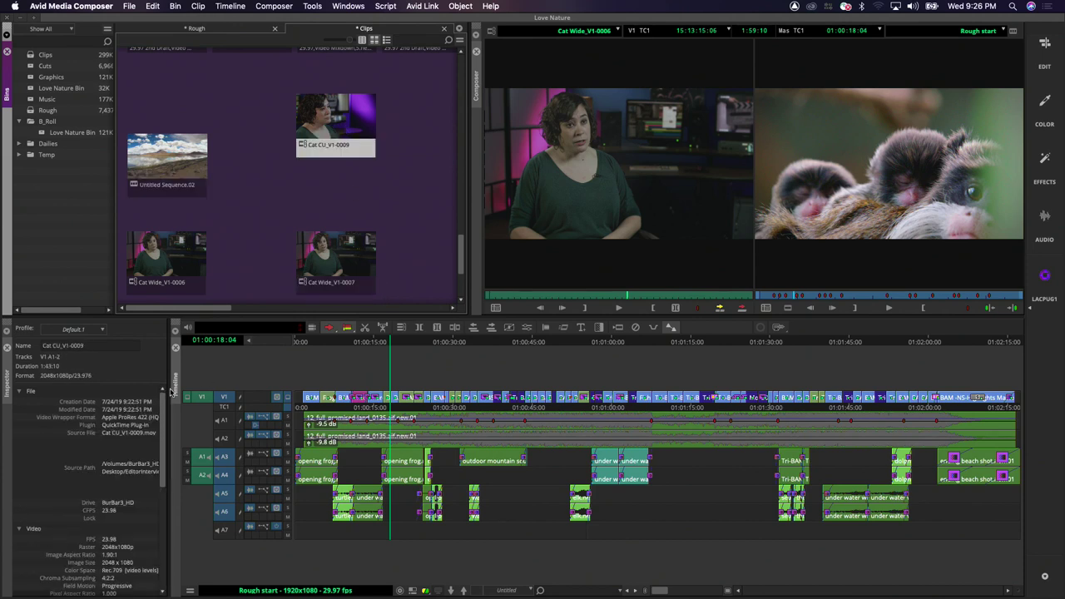
pyautogui.moveTo(168, 391); pyautogui.dragTo(228, 390)
# Step: Set the clip color of Cat CU_V1-0009 to blue in the Inspector and return to the File details
pyautogui.scroll(-5, 112, 574)
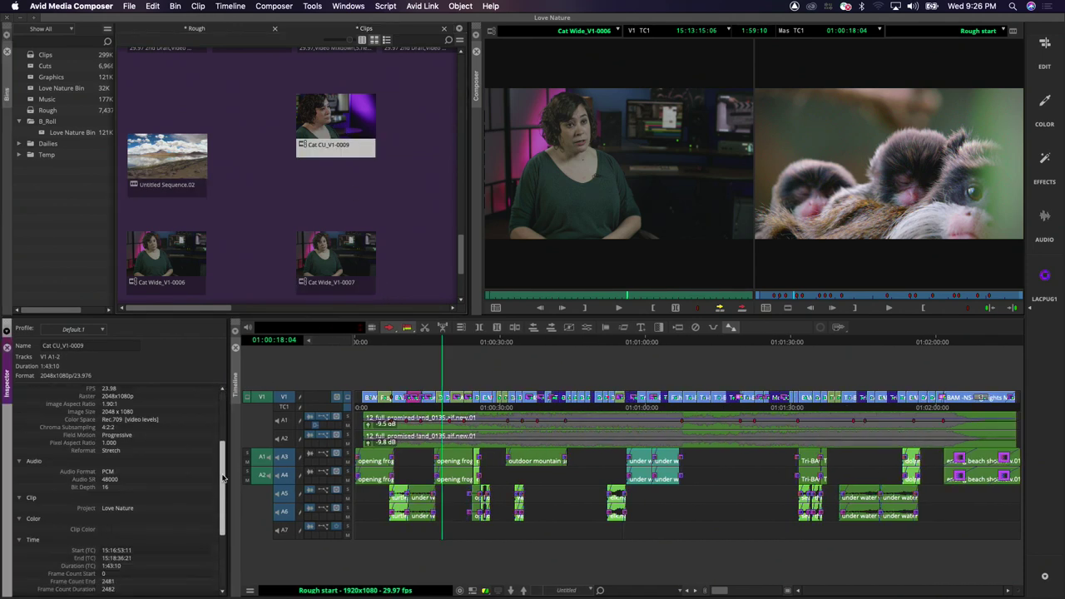
pyautogui.click(111, 532)
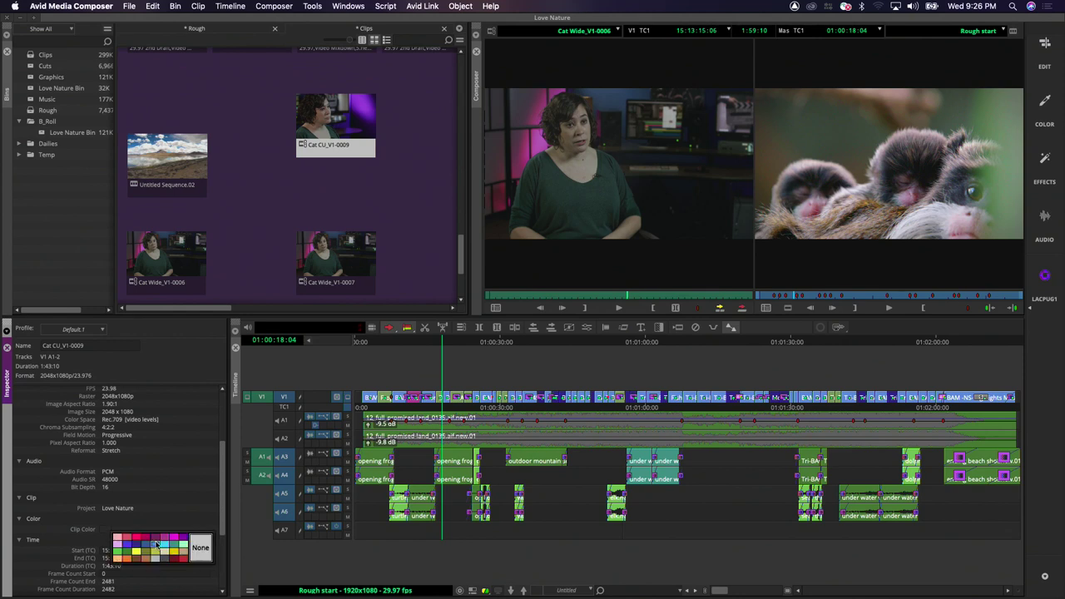
pyautogui.click(156, 545)
pyautogui.click(176, 473)
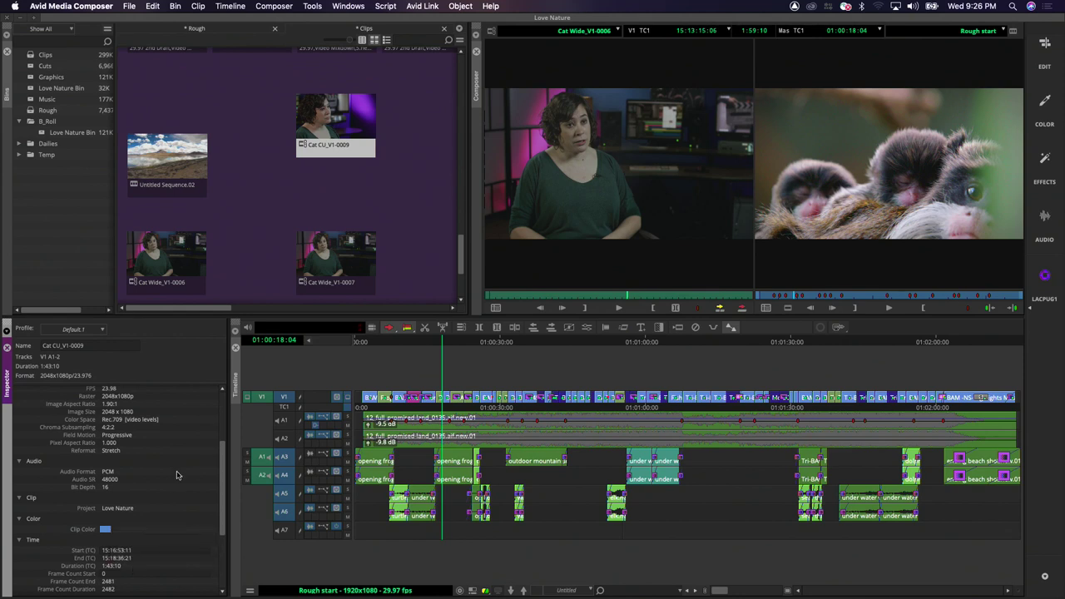
pyautogui.moveTo(220, 460); pyautogui.dragTo(221, 408)
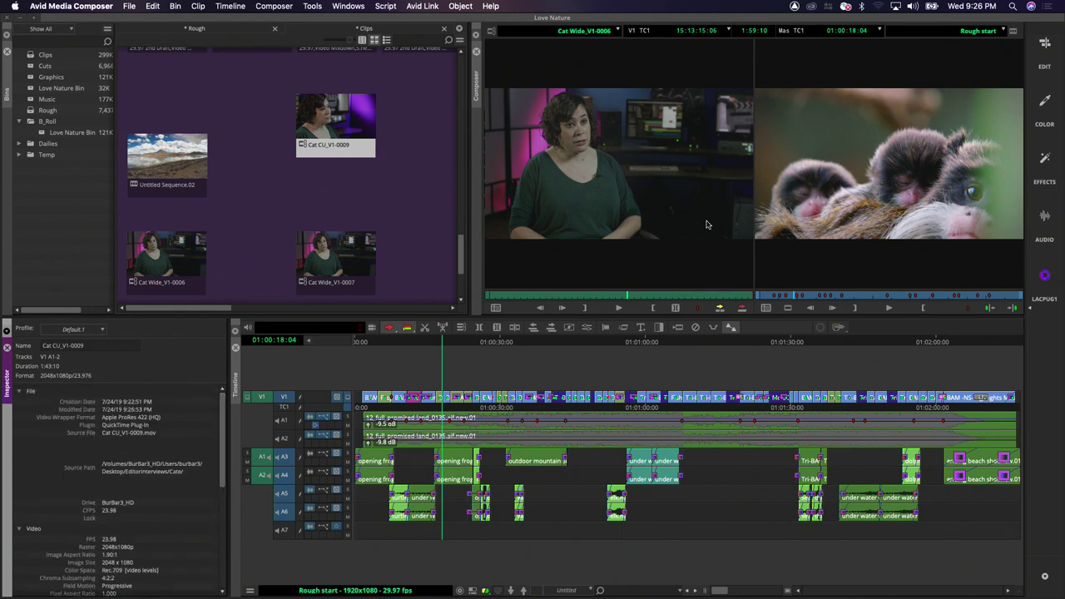
# Step: Inspect the metadata of the Rough start sequence and Cat Wide_V1-0007, and move the source clip's position to 15:13:11:10
pyautogui.click(847, 177)
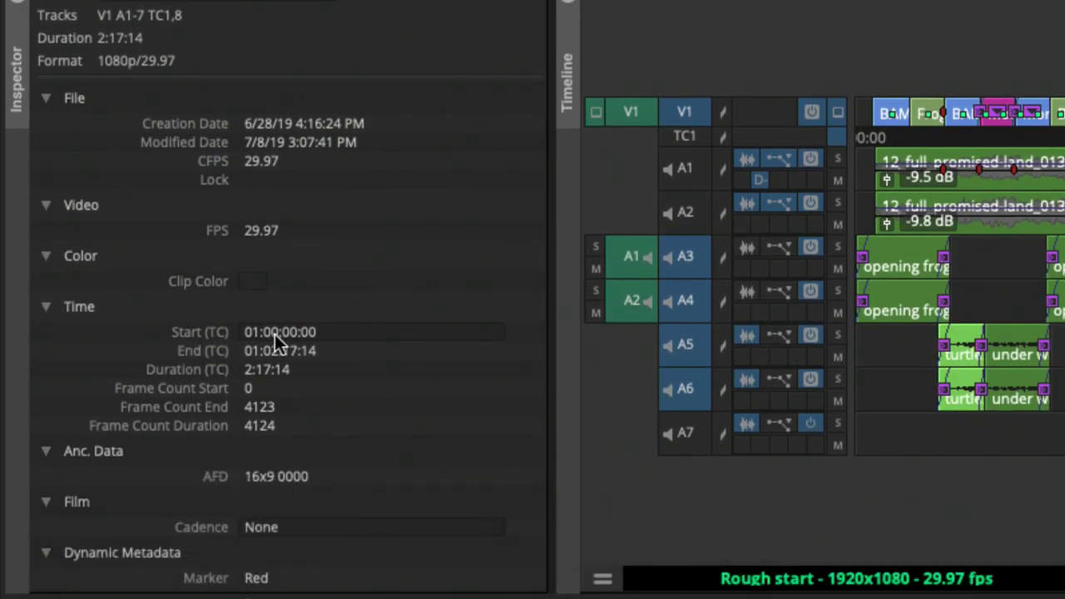
pyautogui.click(275, 333)
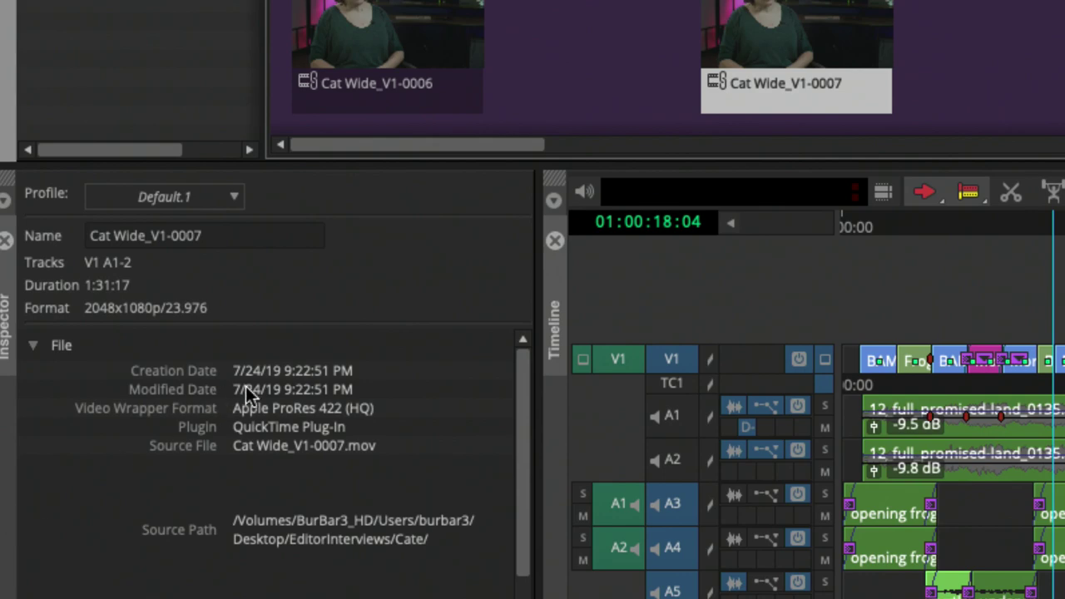
pyautogui.rightClick(314, 430)
pyautogui.click(300, 423)
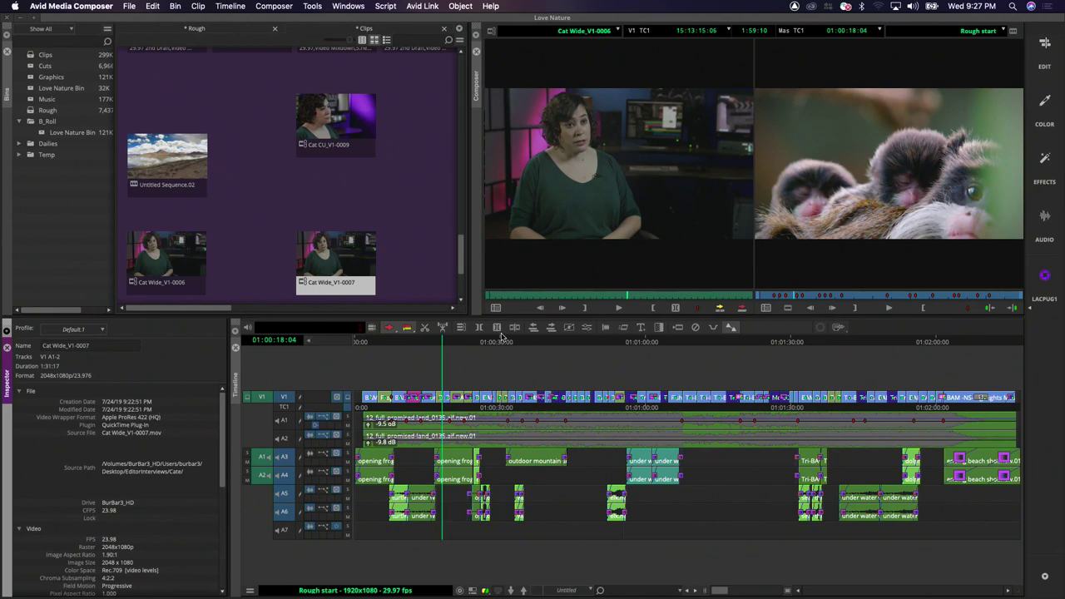
pyautogui.moveTo(629, 295); pyautogui.dragTo(603, 296)
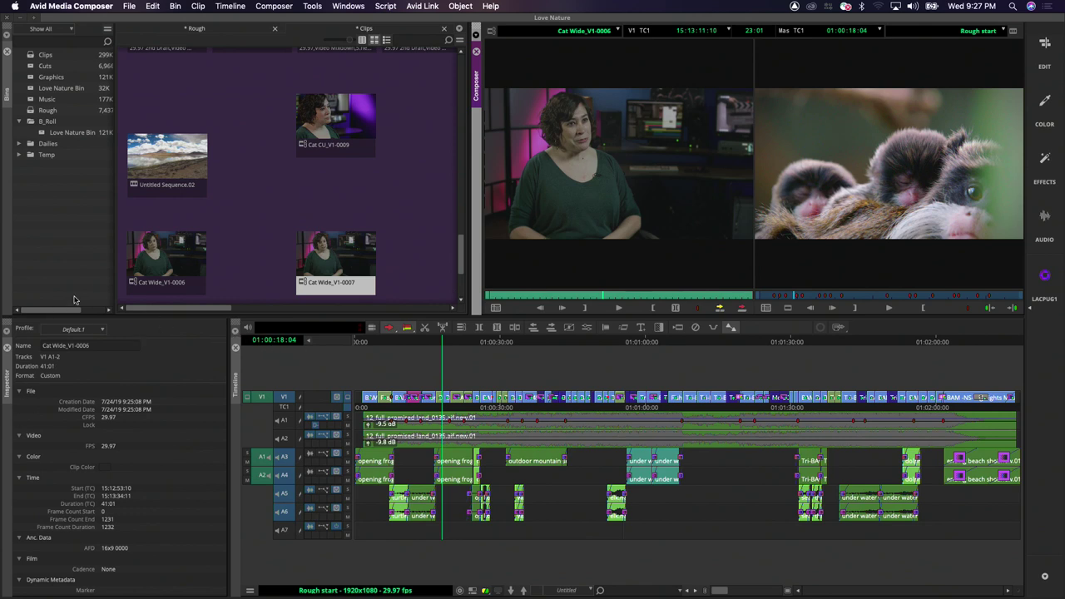
# Step: Open the Markers tool and dock it as a tab together with the Inspector
pyautogui.click(312, 6)
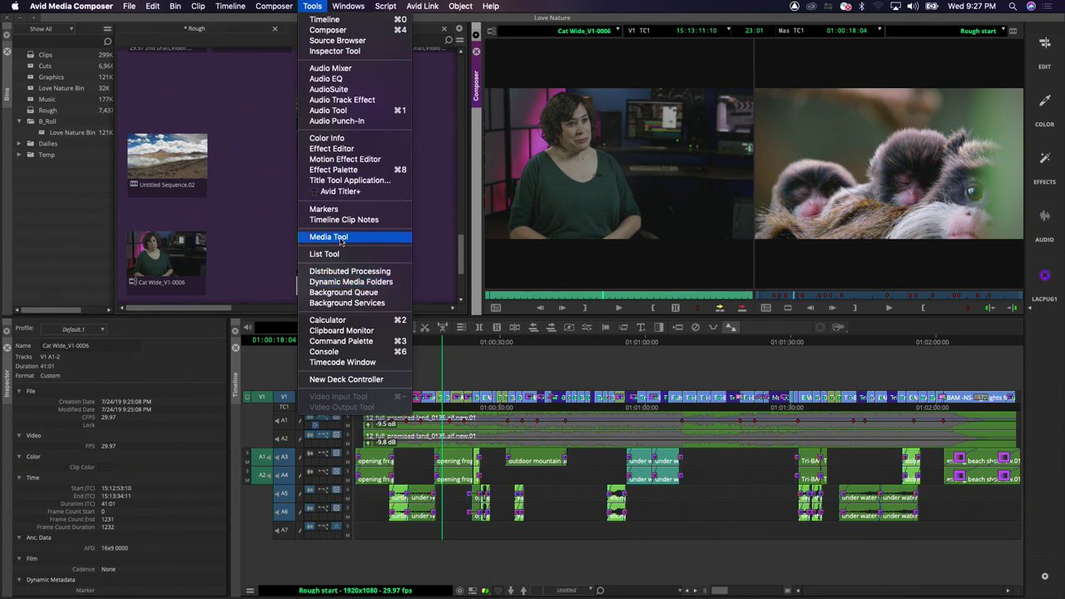
pyautogui.click(340, 209)
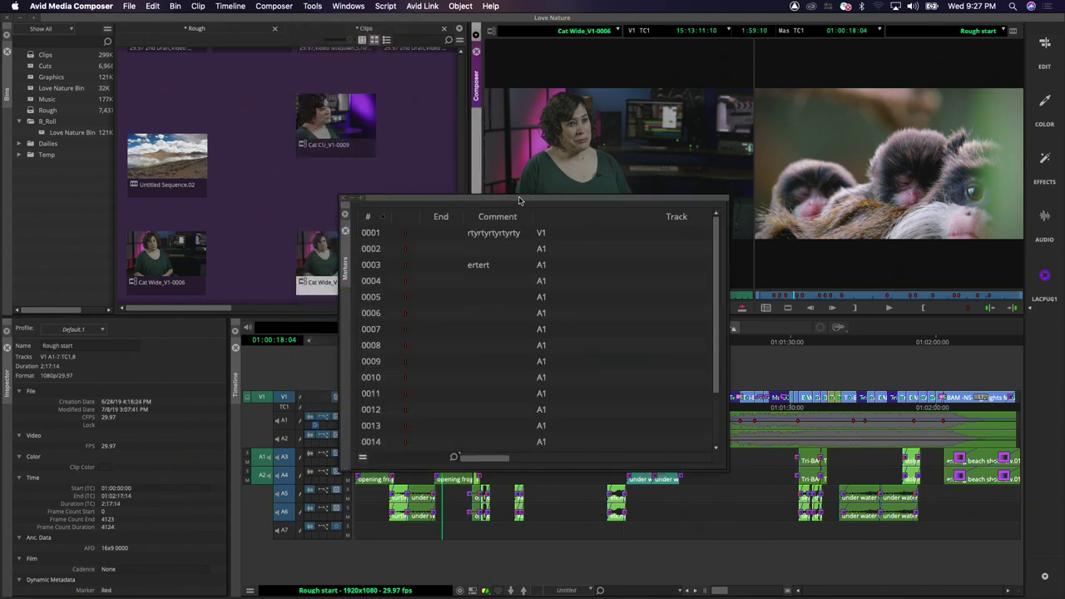
pyautogui.moveTo(490, 202); pyautogui.dragTo(621, 164)
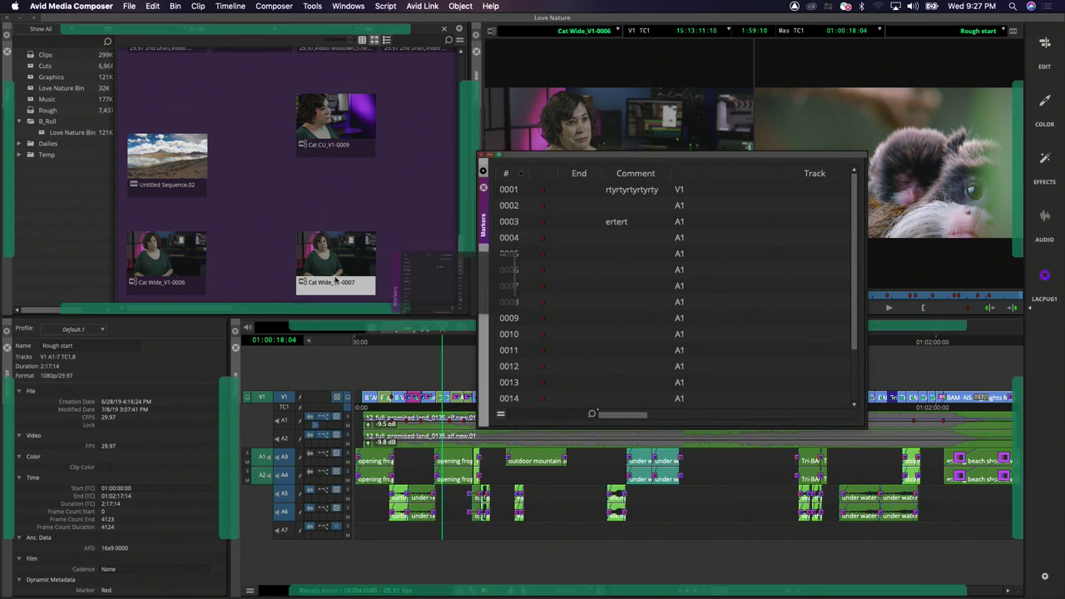
pyautogui.moveTo(4, 420); pyautogui.dragTo(7, 424)
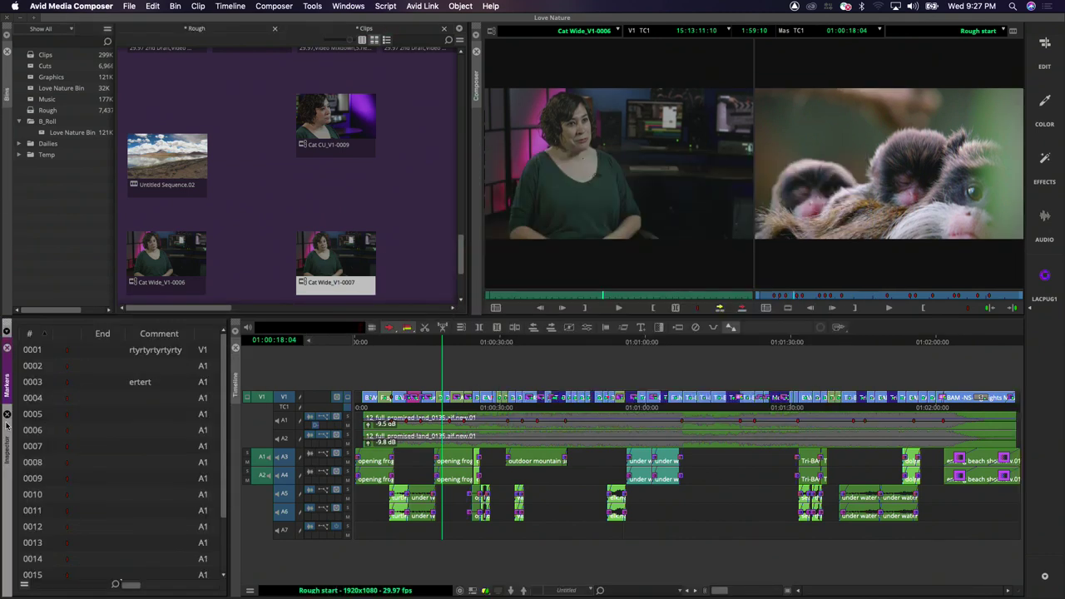
# Step: Switch back and forth between the docked Inspector and Markers, and close Markers
pyautogui.click(7, 430)
pyautogui.click(7, 370)
pyautogui.click(7, 436)
pyautogui.click(6, 375)
pyautogui.click(4, 436)
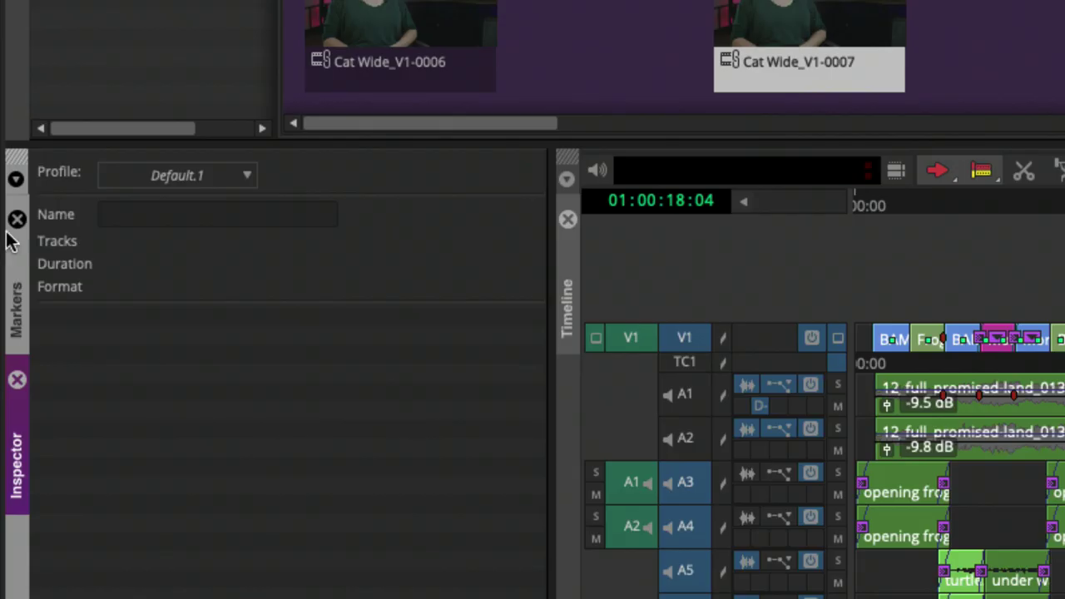
pyautogui.click(17, 246)
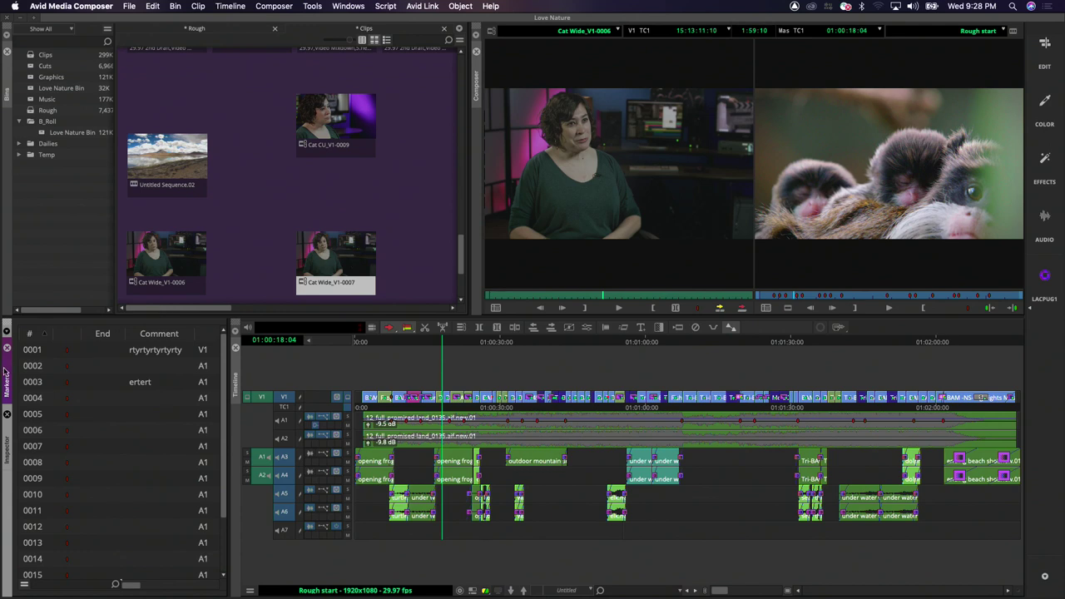
pyautogui.click(7, 349)
# Step: Select Cat Wide_V1-0006, review the Bin Settings including the Frame View options, and cancel the dialog
pyautogui.click(167, 250)
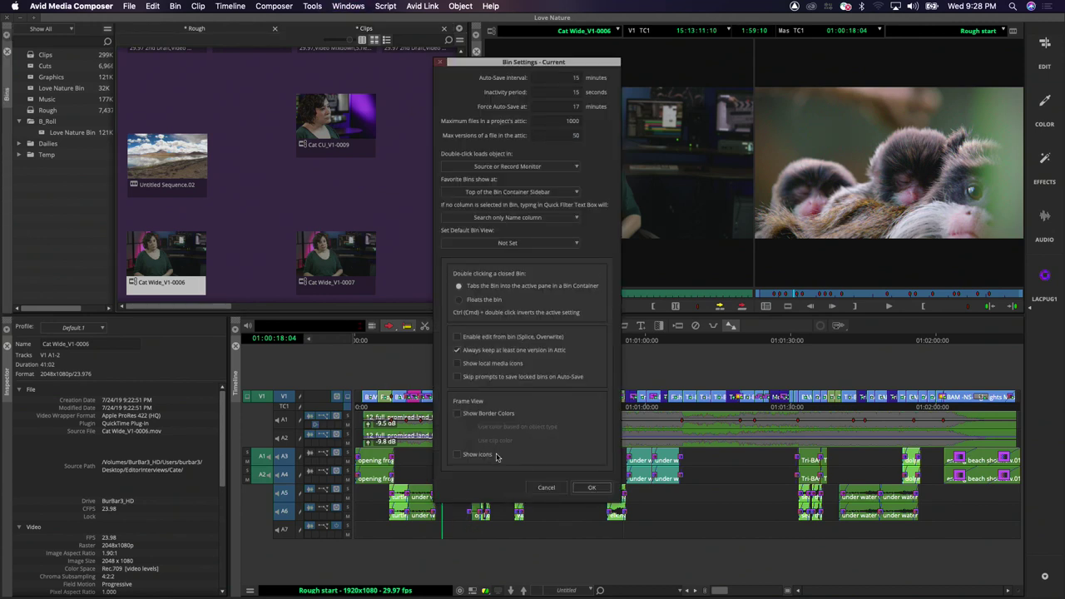
pyautogui.click(546, 488)
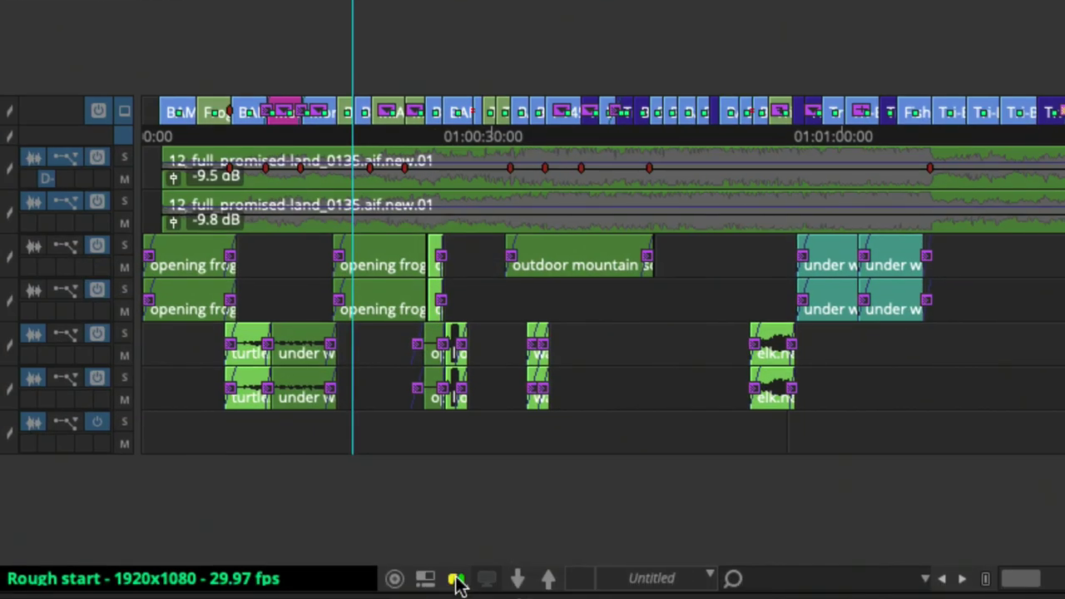
# Step: Try Full Quality float as the Timeline's video quality, and set it to Full Quality
pyautogui.click(457, 580)
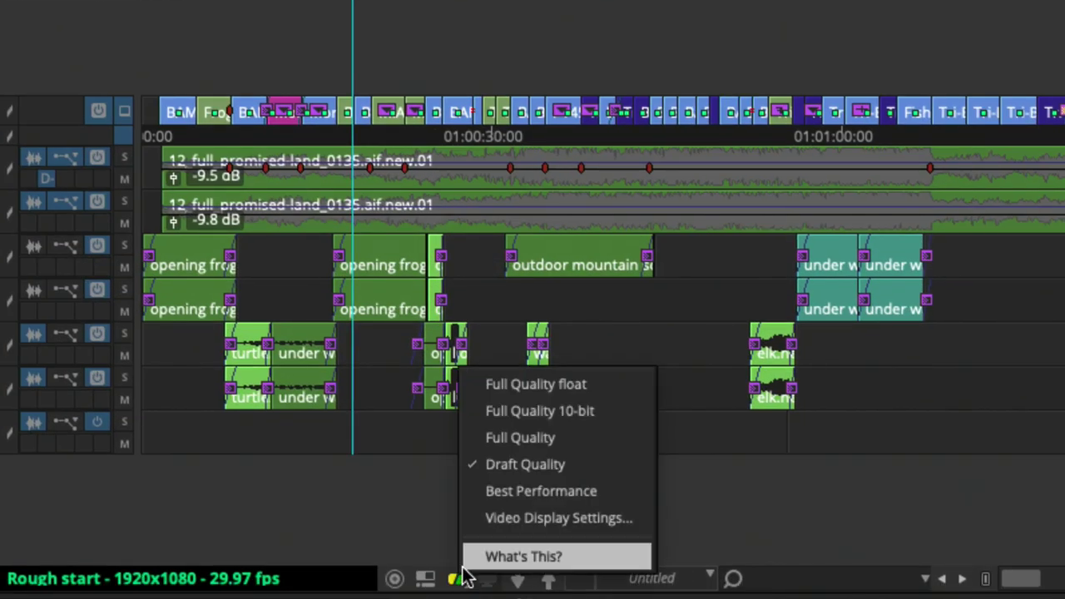
pyautogui.click(549, 384)
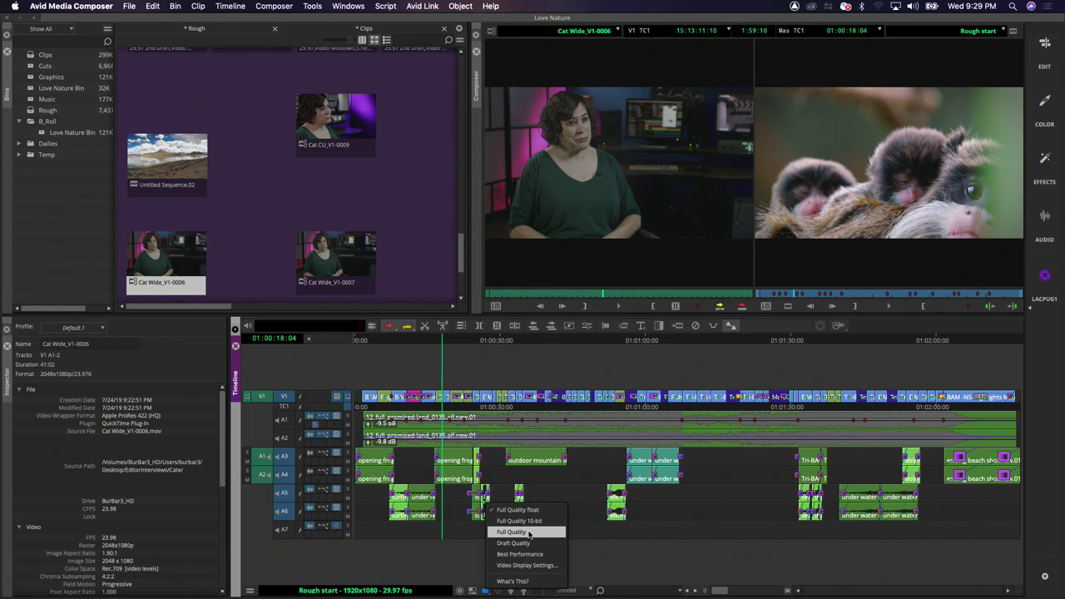
pyautogui.click(529, 533)
# Step: Open Consolidate/Transcode for Cat CU_V1-0009, select Transcode, examine the available target video resolutions, and cancel the dialog
pyautogui.rightClick(325, 132)
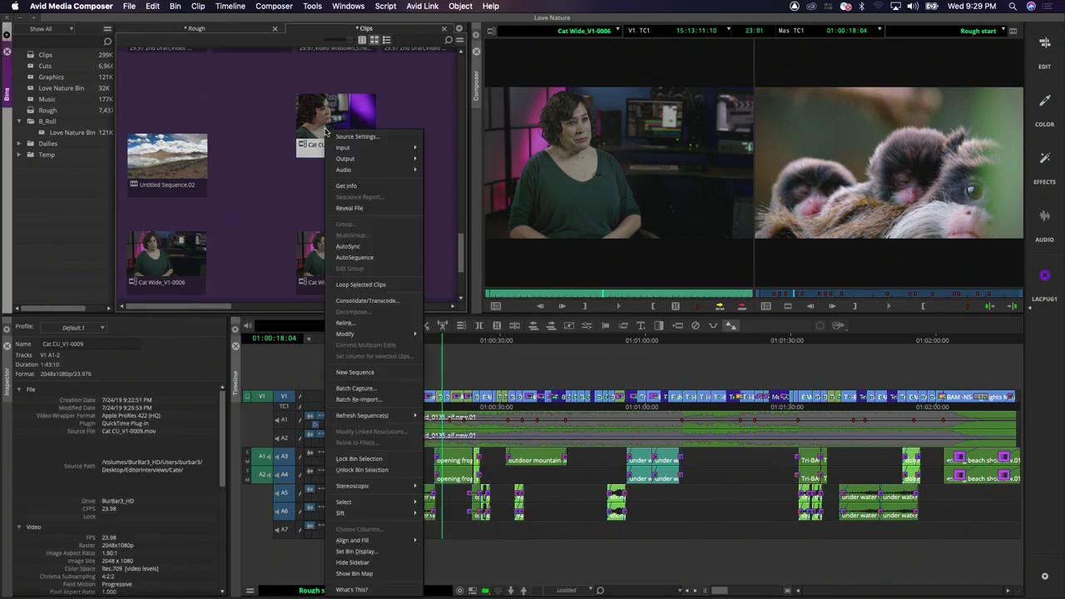
pyautogui.click(390, 300)
pyautogui.click(324, 131)
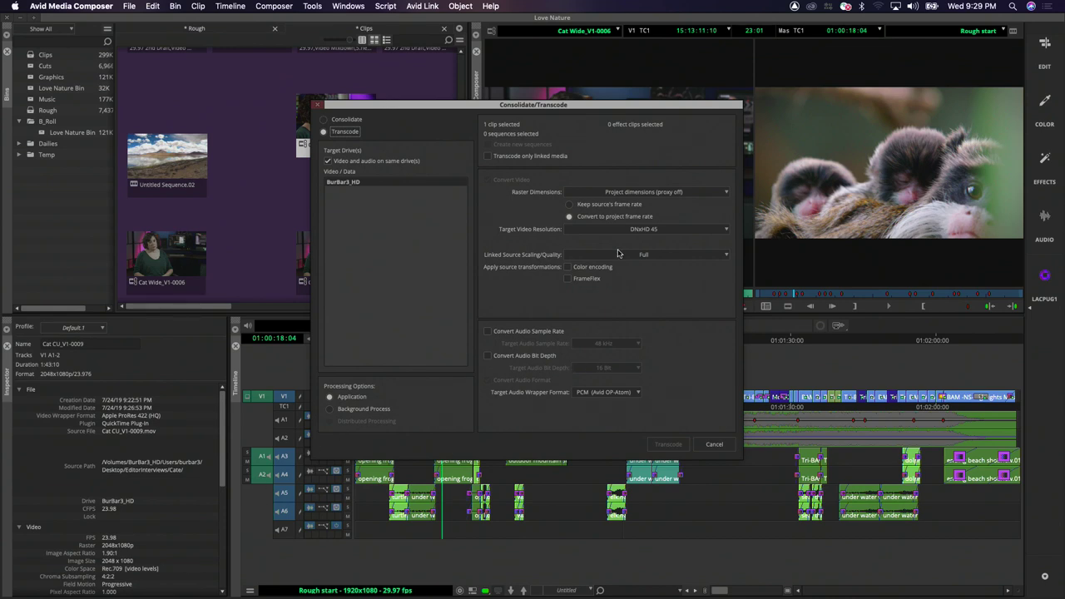
pyautogui.click(666, 229)
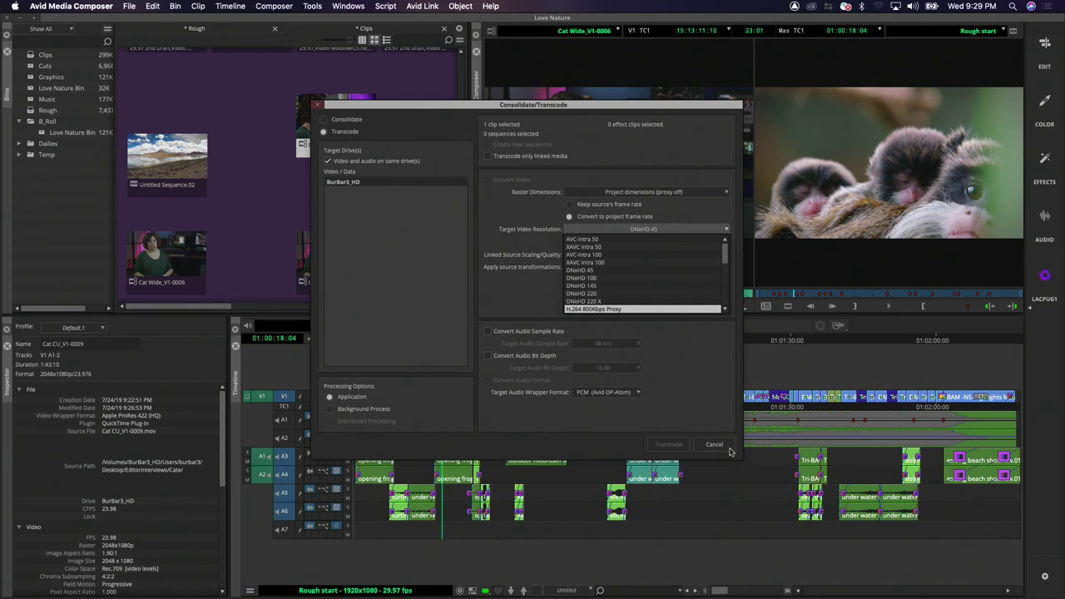
pyautogui.click(727, 446)
pyautogui.click(317, 108)
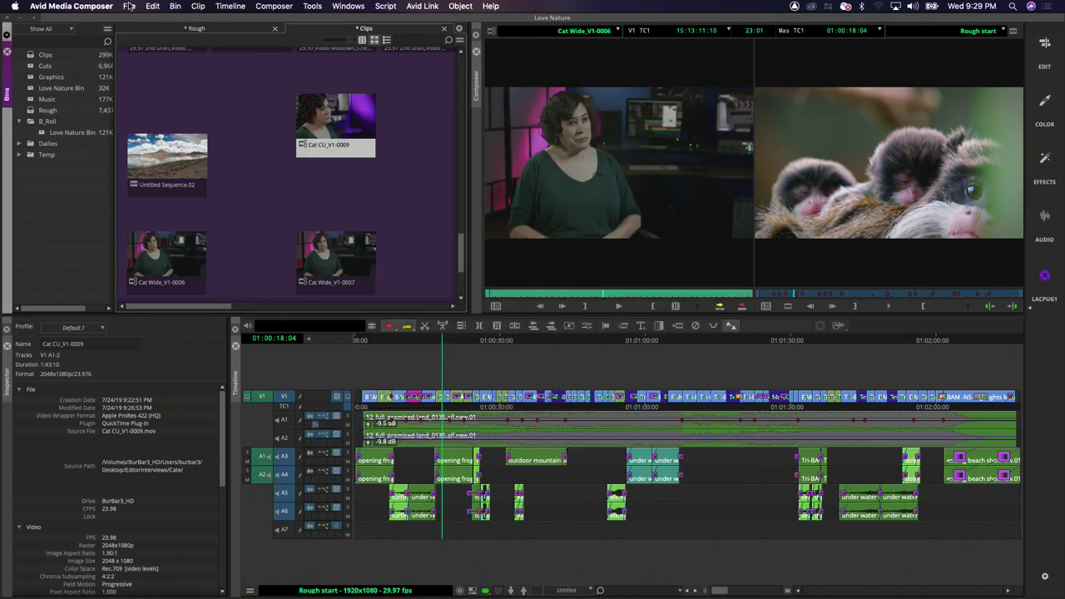
# Step: Set the project's format preset to 2K DCI Full 2048x1080 at 29.97P and close the Settings
pyautogui.press('super+equal')
pyautogui.click(460, 94)
pyautogui.click(520, 123)
pyautogui.moveTo(469, 145)
pyautogui.moveTo(546, 181)
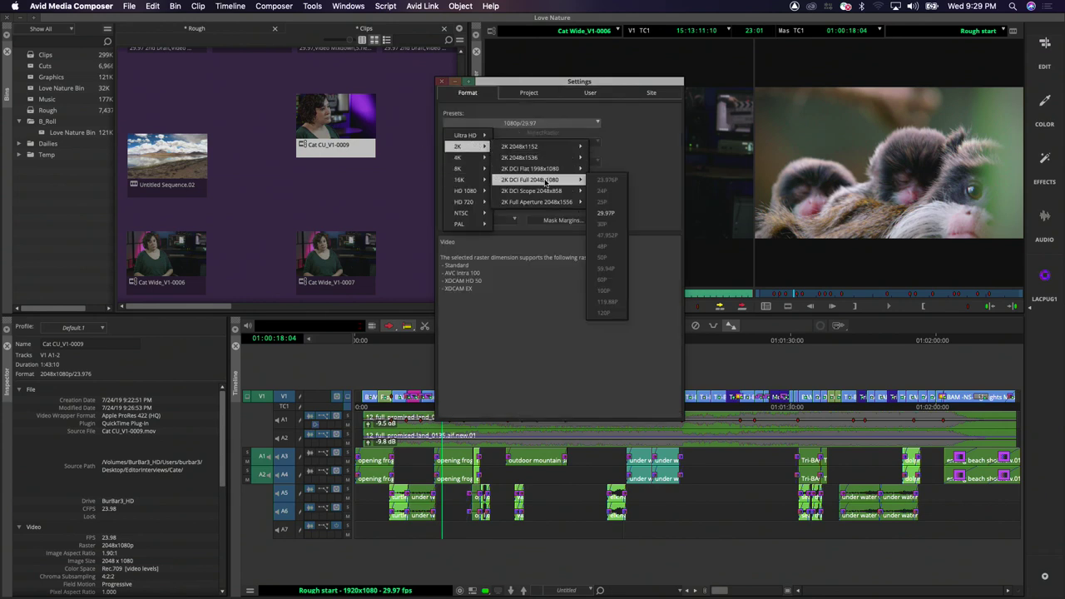
pyautogui.click(614, 214)
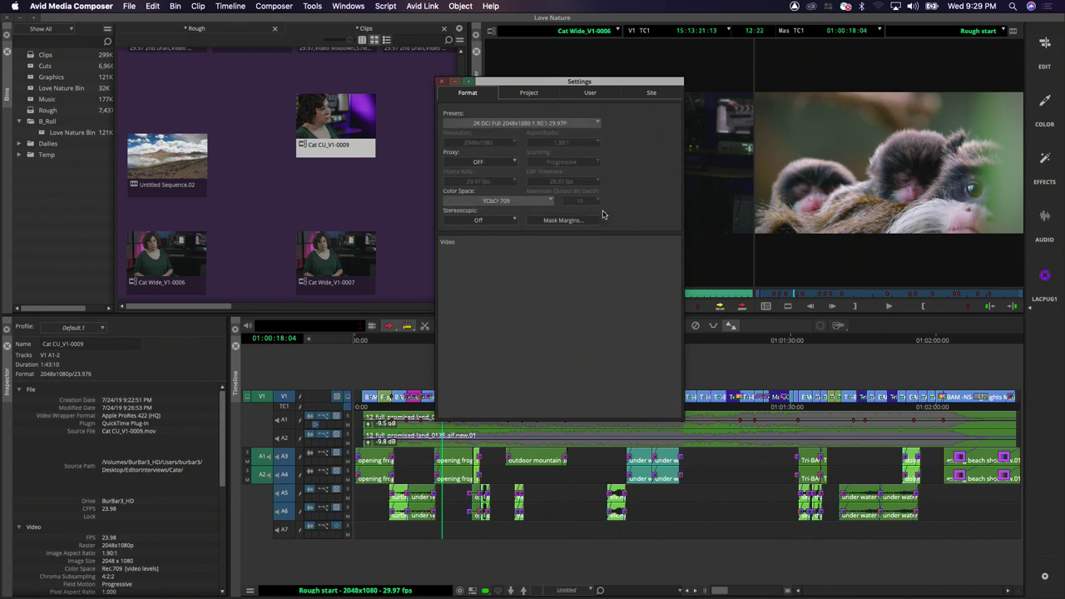
pyautogui.click(443, 82)
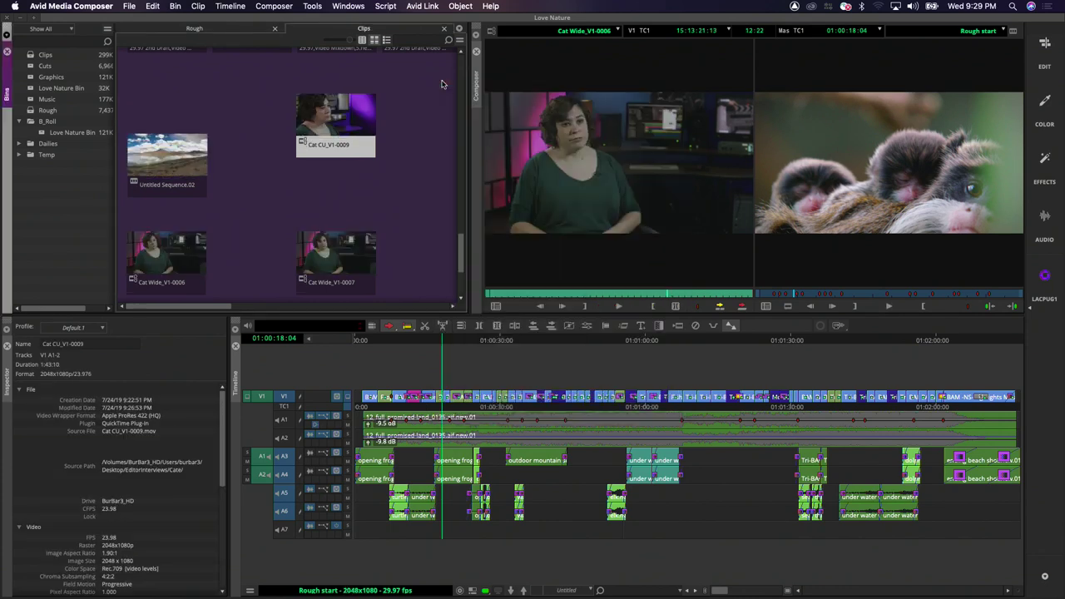
# Step: Reopen Consolidate/Transcode for Cat CU_V1-0009 in Transcode mode and examine the whole list of target video resolutions
pyautogui.rightClick(351, 105)
pyautogui.click(408, 277)
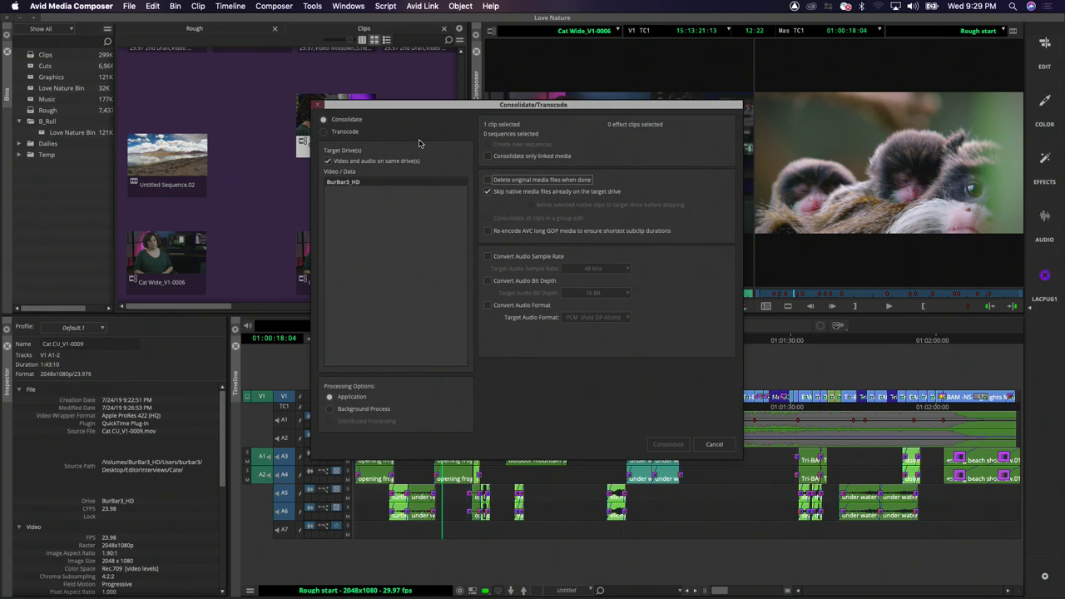
pyautogui.click(324, 132)
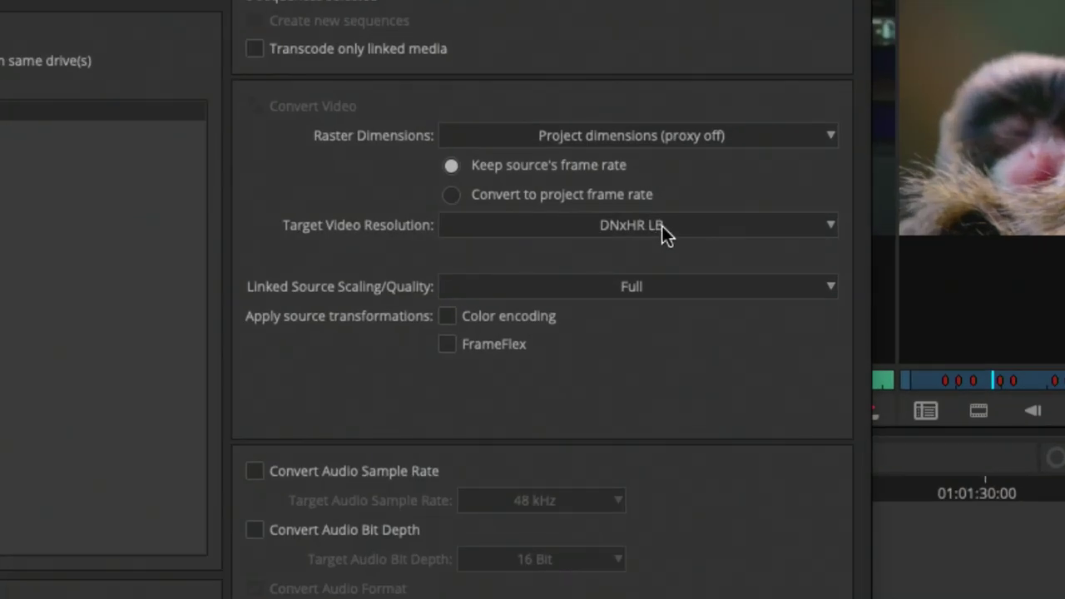
pyautogui.click(662, 225)
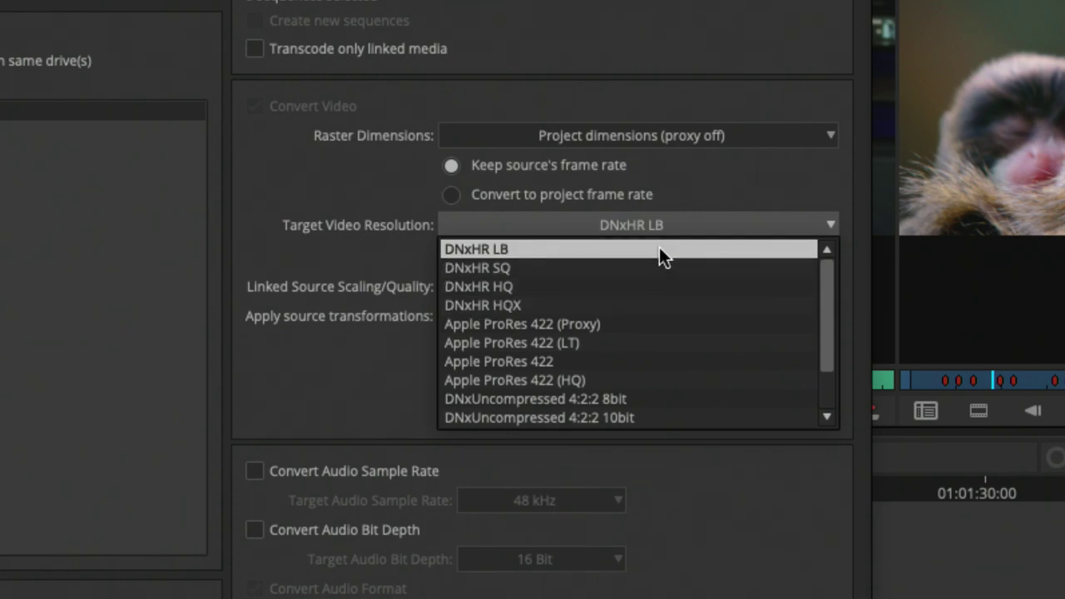
pyautogui.moveTo(822, 331); pyautogui.dragTo(831, 384)
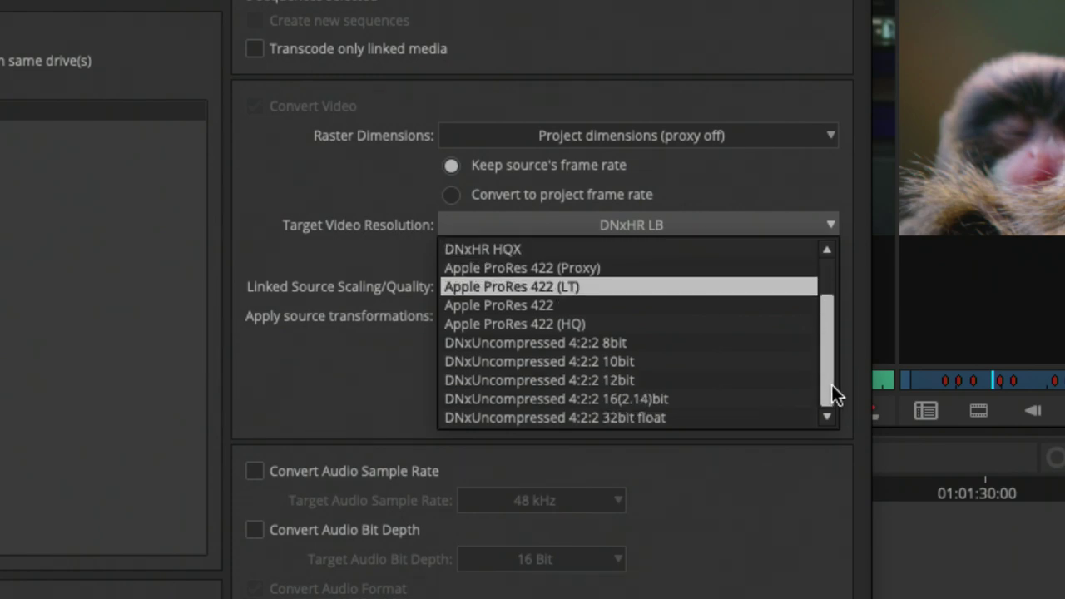
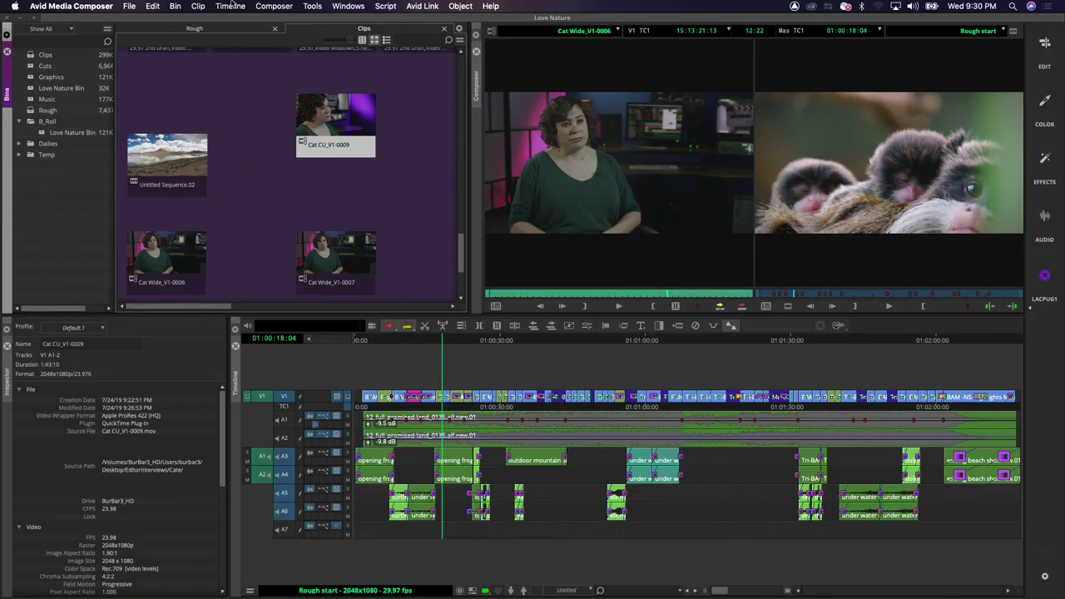
# Step: Examine the Timeline's mixdown options, including OP1a-MXF Mixdown
pyautogui.click(230, 5)
pyautogui.moveTo(311, 47)
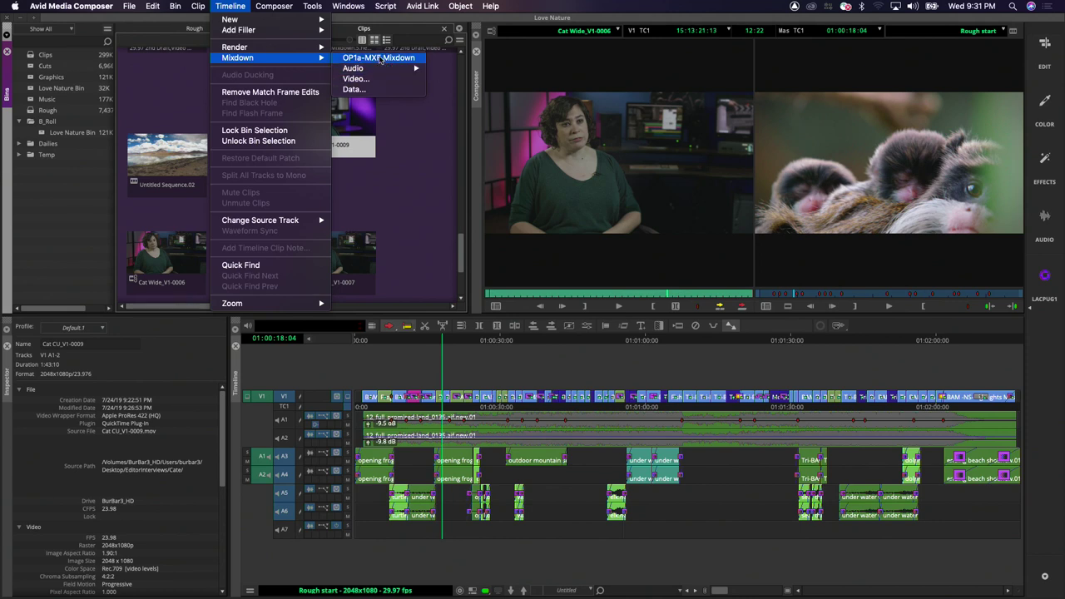
# Step: Review the video wrapper formats under the Media Type of the project's Media Creation settings, cancel, and close the Settings
pyautogui.moveTo(129, 5)
pyautogui.click(144, 210)
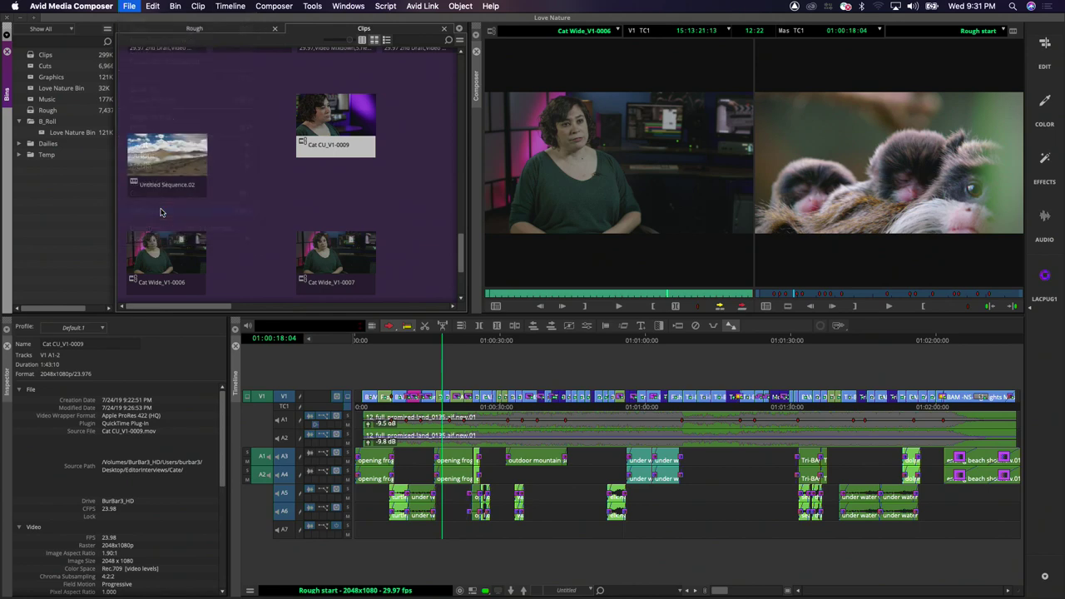
pyautogui.click(528, 92)
pyautogui.doubleClick(463, 181)
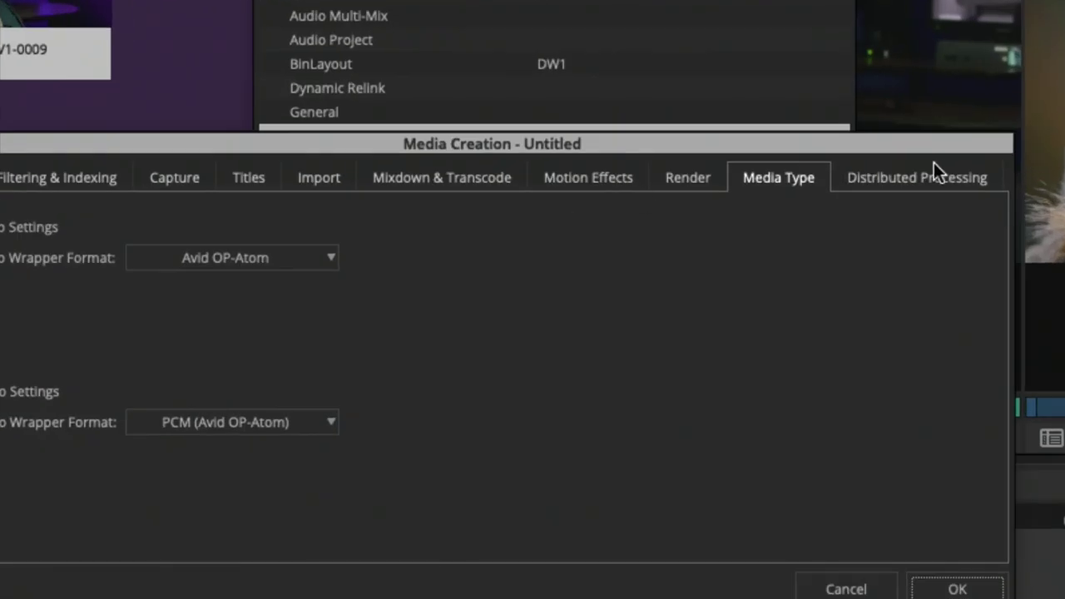
pyautogui.click(322, 257)
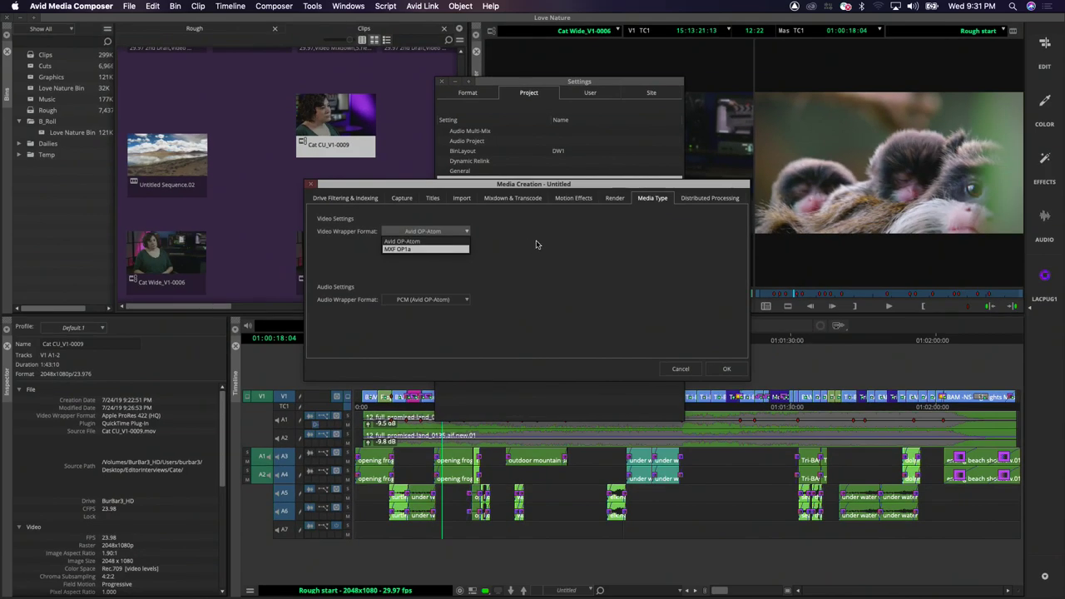
pyautogui.click(647, 259)
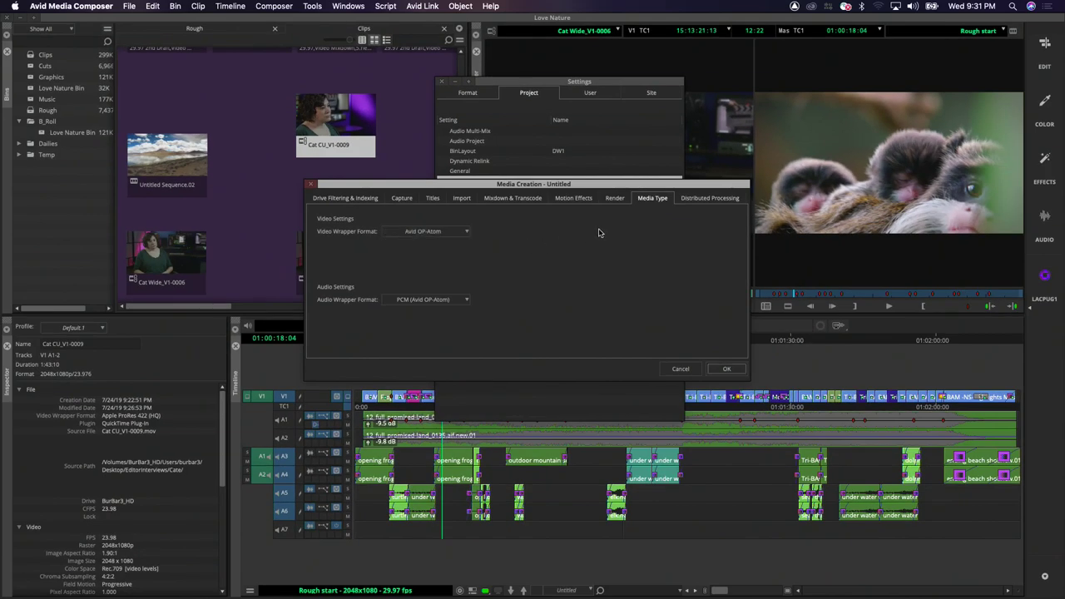
pyautogui.click(688, 371)
pyautogui.click(493, 94)
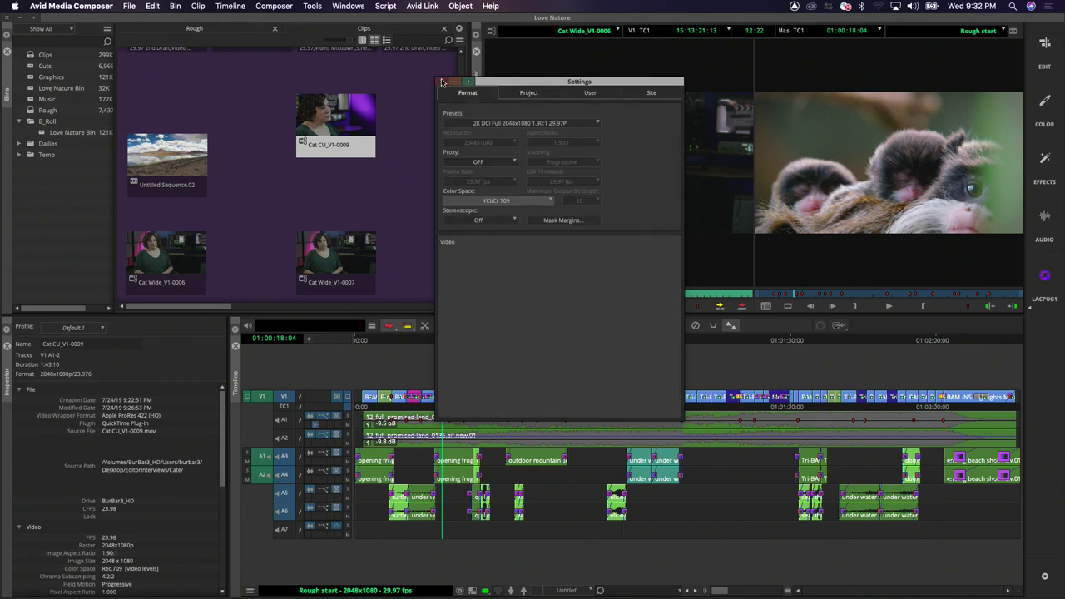
pyautogui.click(441, 82)
# Step: Open the Rough start sequence's export options, choose IMF as the export format, and review its video compression choices
pyautogui.rightClick(804, 141)
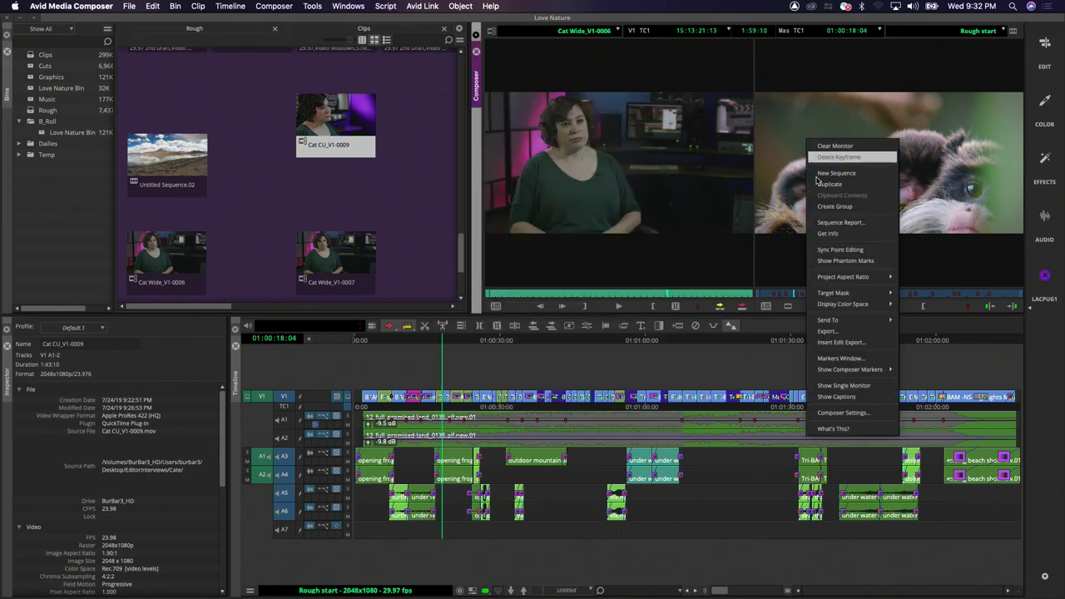
pyautogui.click(835, 332)
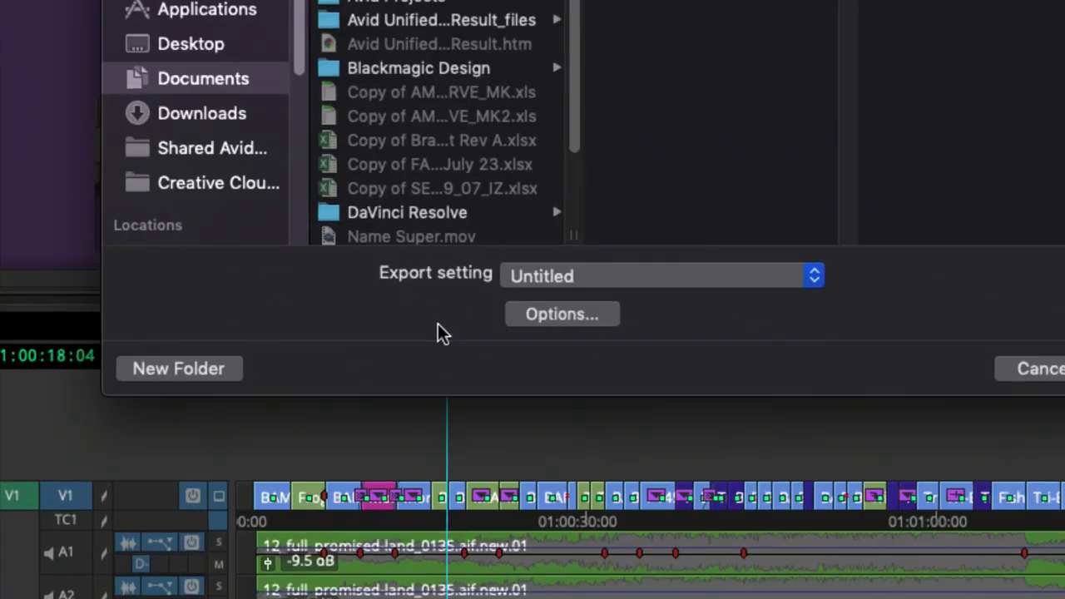
pyautogui.click(547, 320)
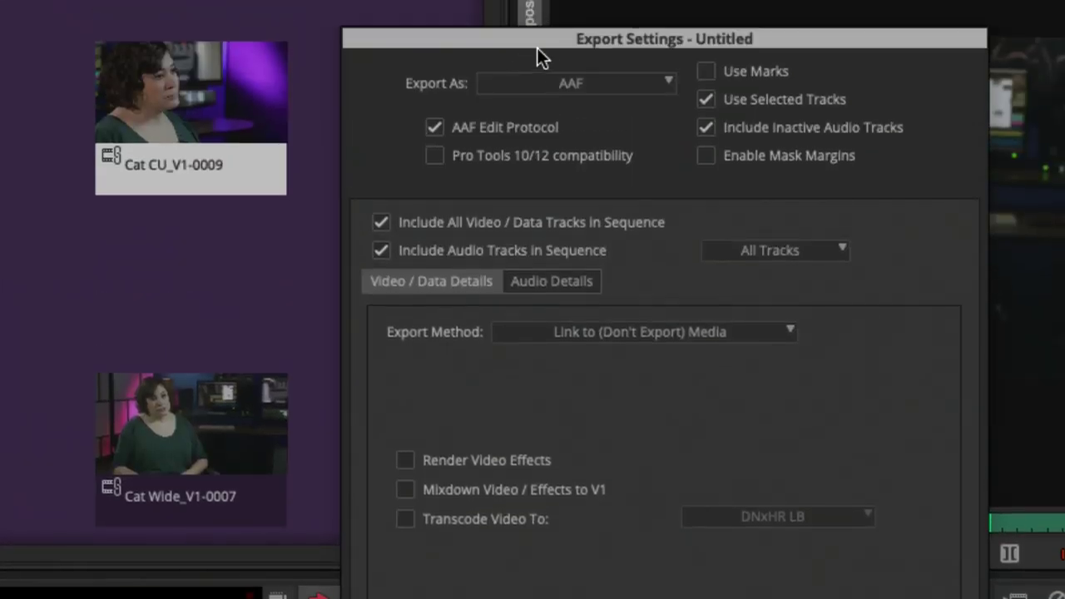
pyautogui.click(544, 83)
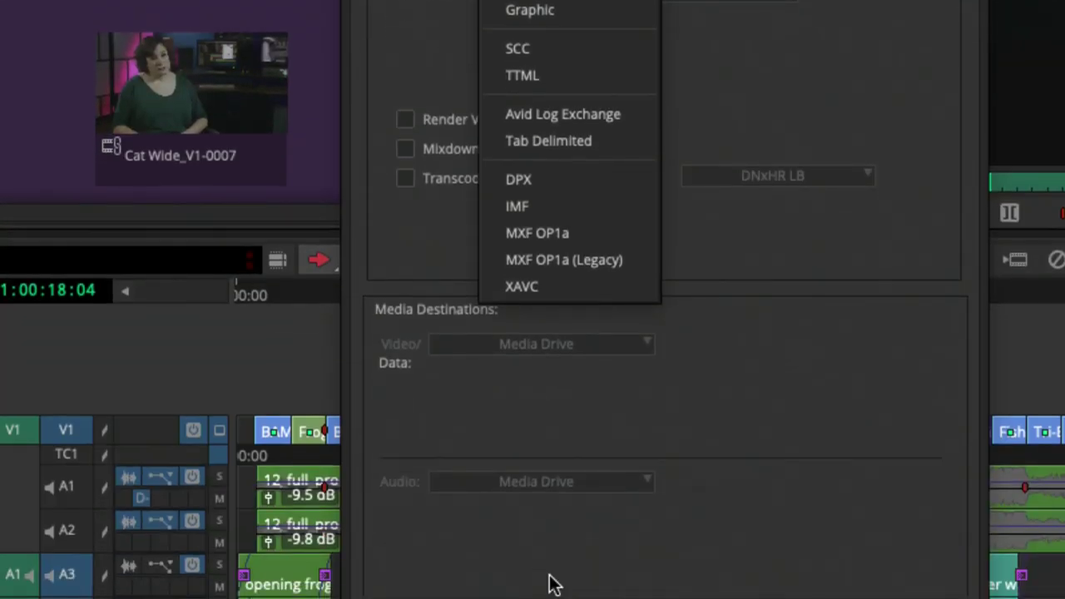
pyautogui.click(558, 204)
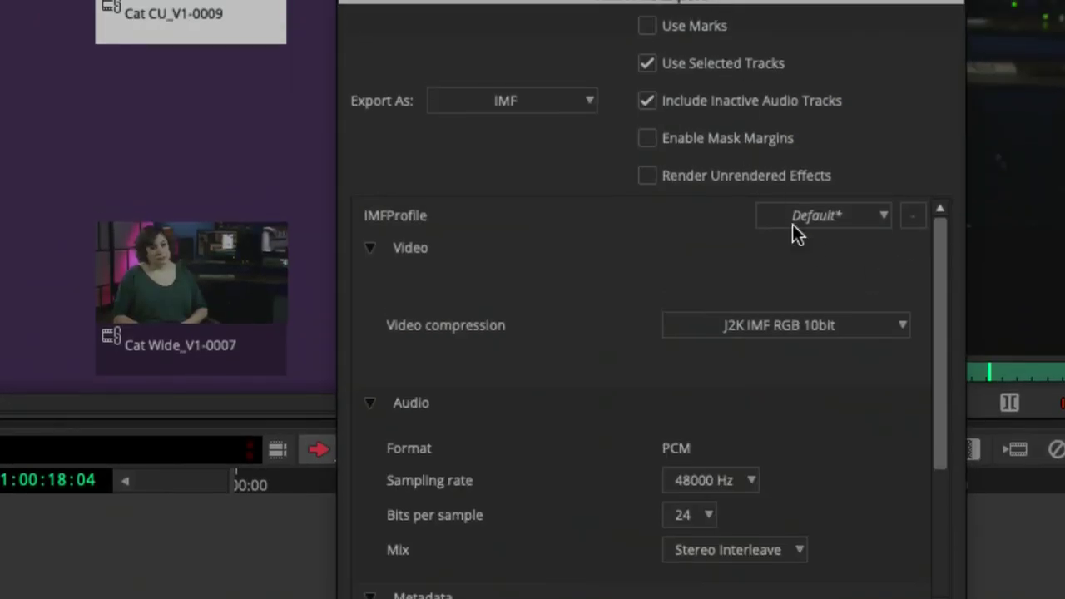
pyautogui.click(734, 328)
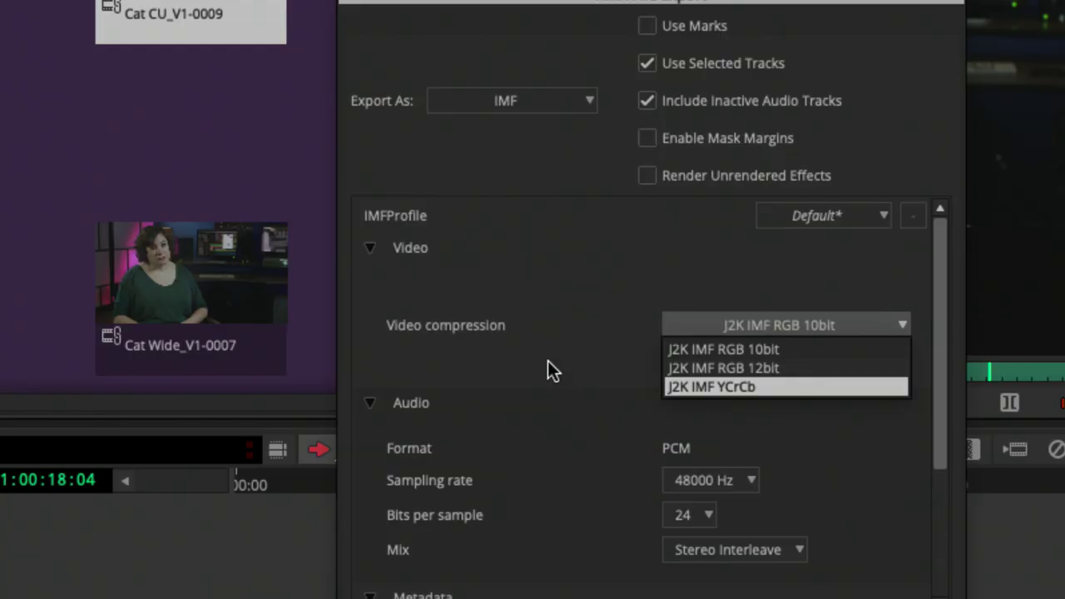
pyautogui.click(551, 368)
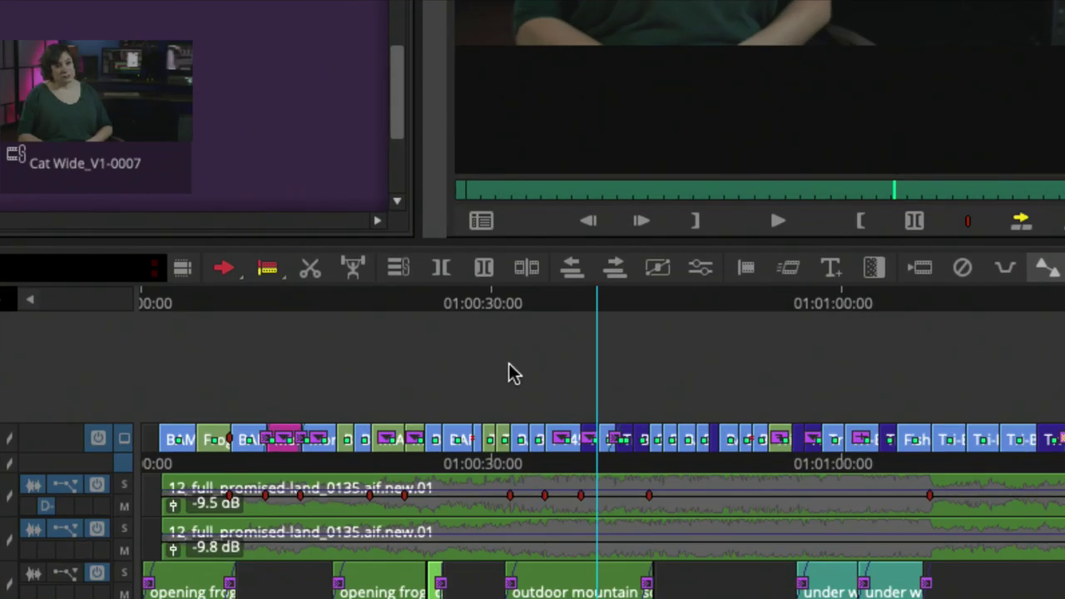
# Step: Try selecting all segments from the playhead onward, first with filler and again without it, and clear the selection
pyautogui.click(570, 269)
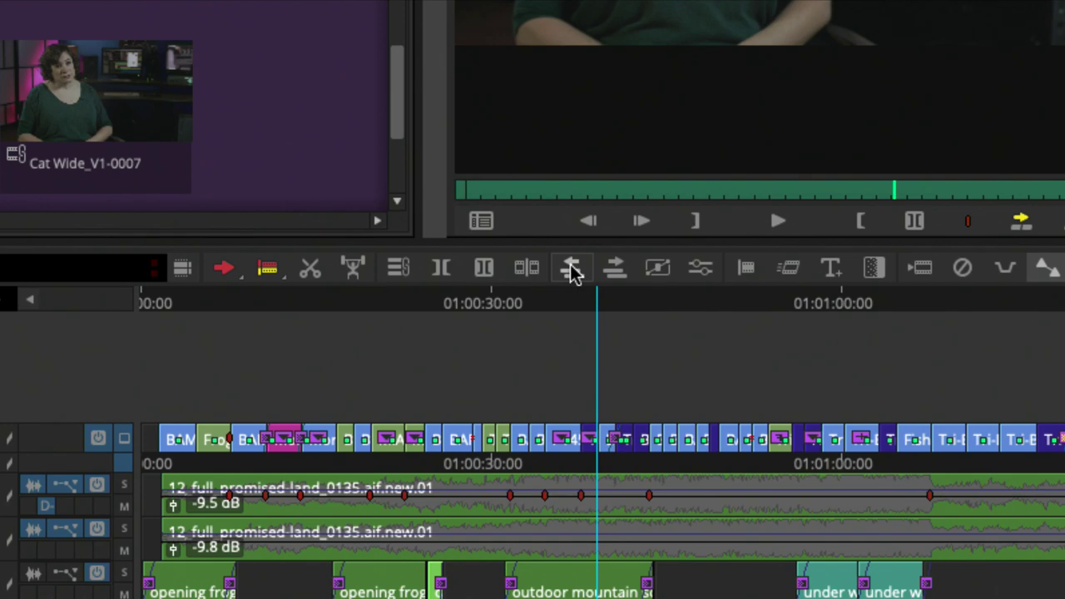
pyautogui.click(614, 269)
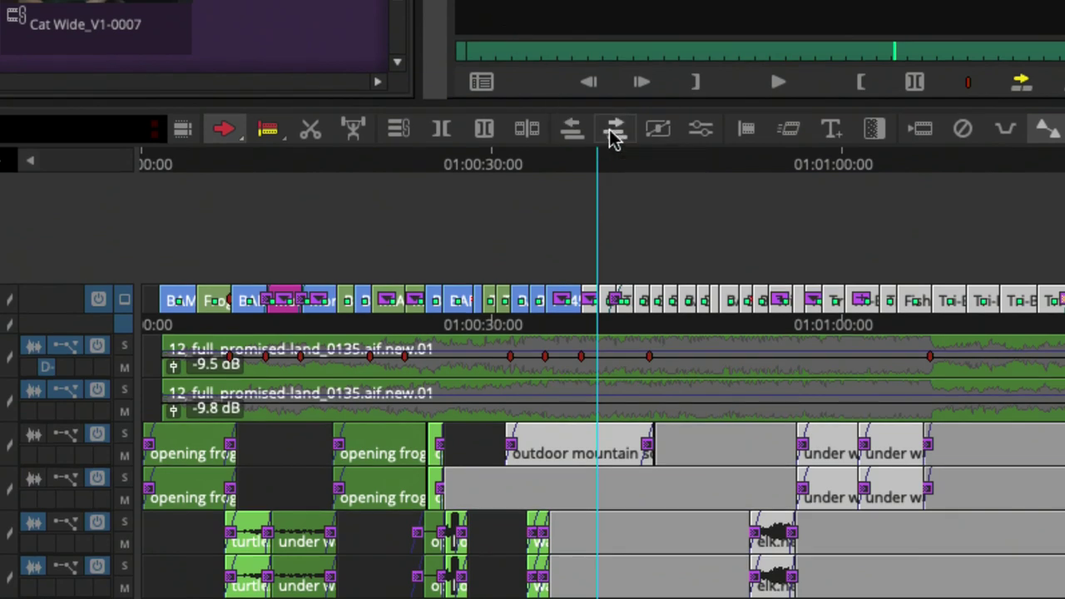
pyautogui.click(614, 133)
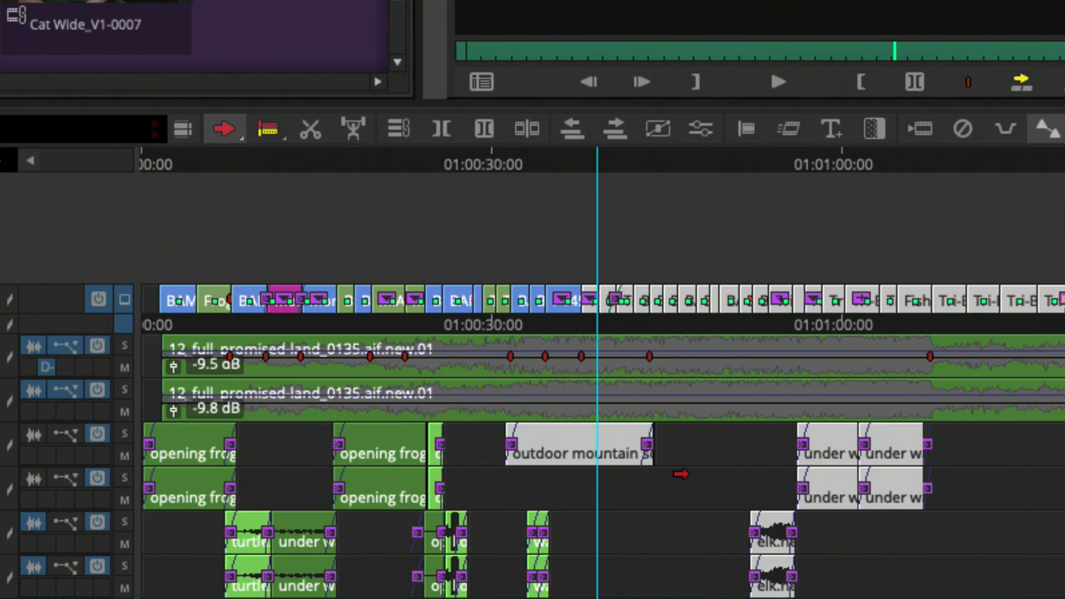
pyautogui.moveTo(533, 445); pyautogui.dragTo(607, 449)
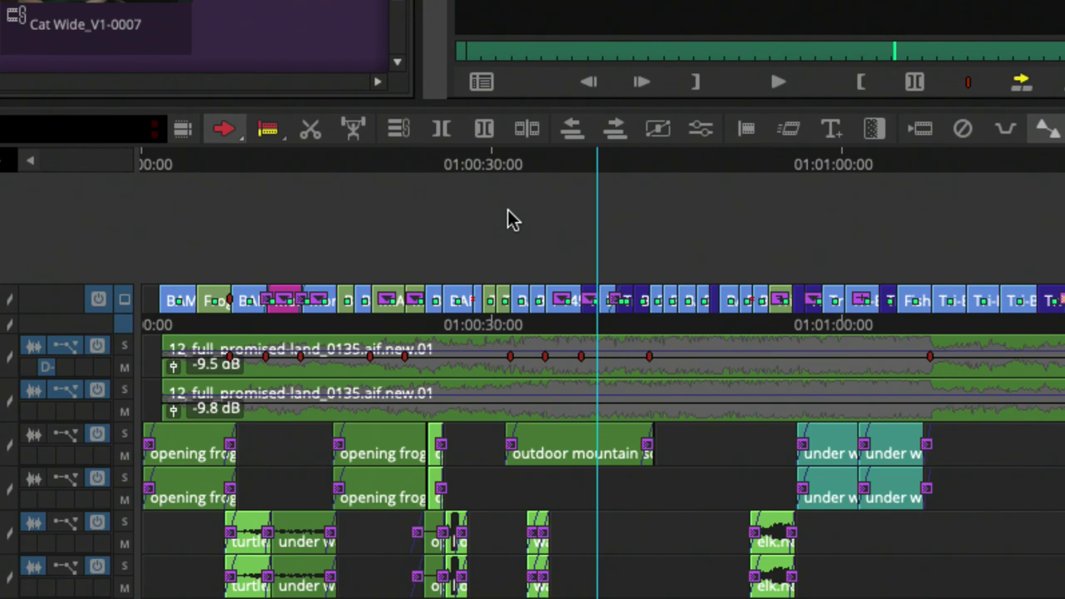
# Step: Open and accept the Timeline Settings, and try selecting the segments from the playhead onward without filler
pyautogui.rightClick(510, 219)
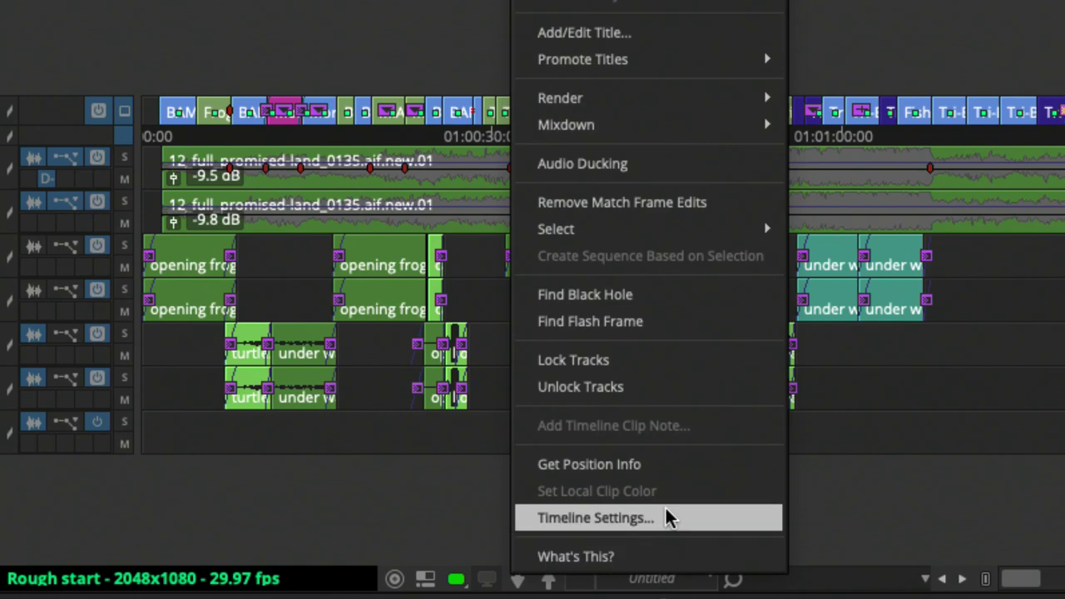
pyautogui.click(671, 520)
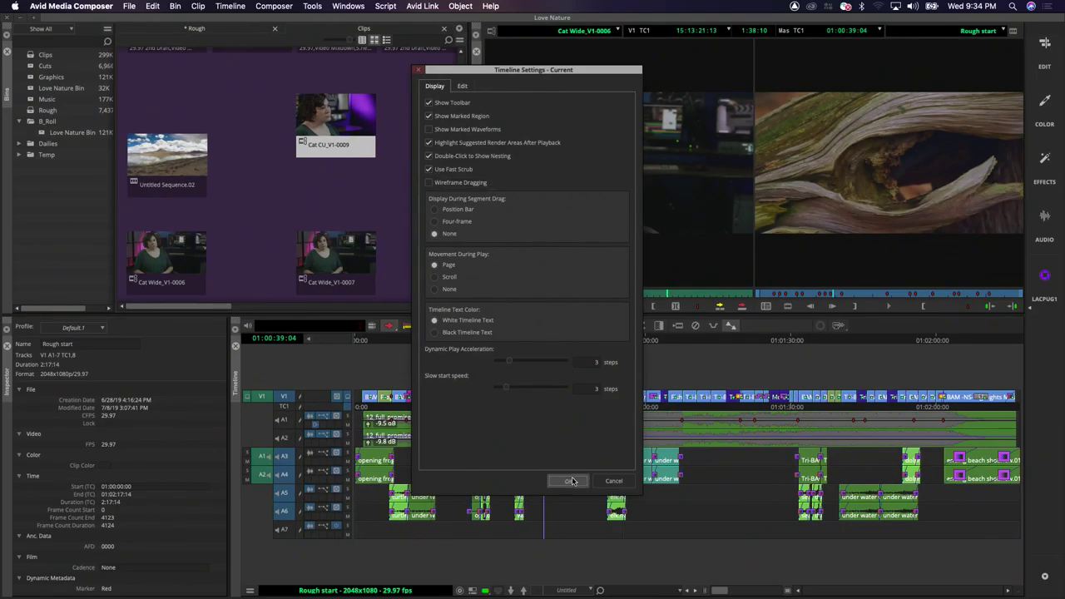
pyautogui.click(570, 481)
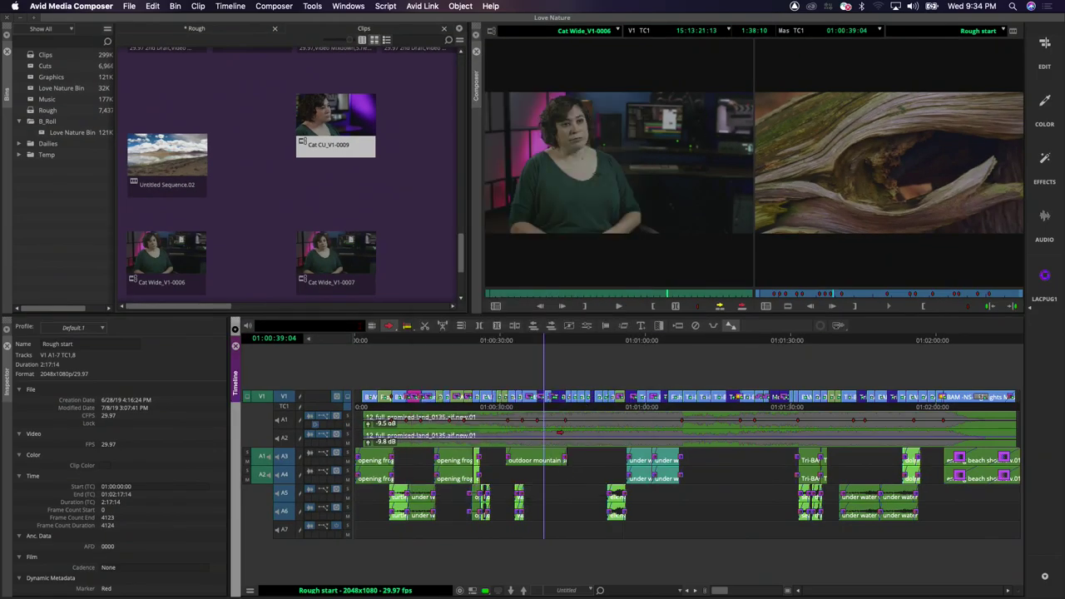
pyautogui.click(551, 327)
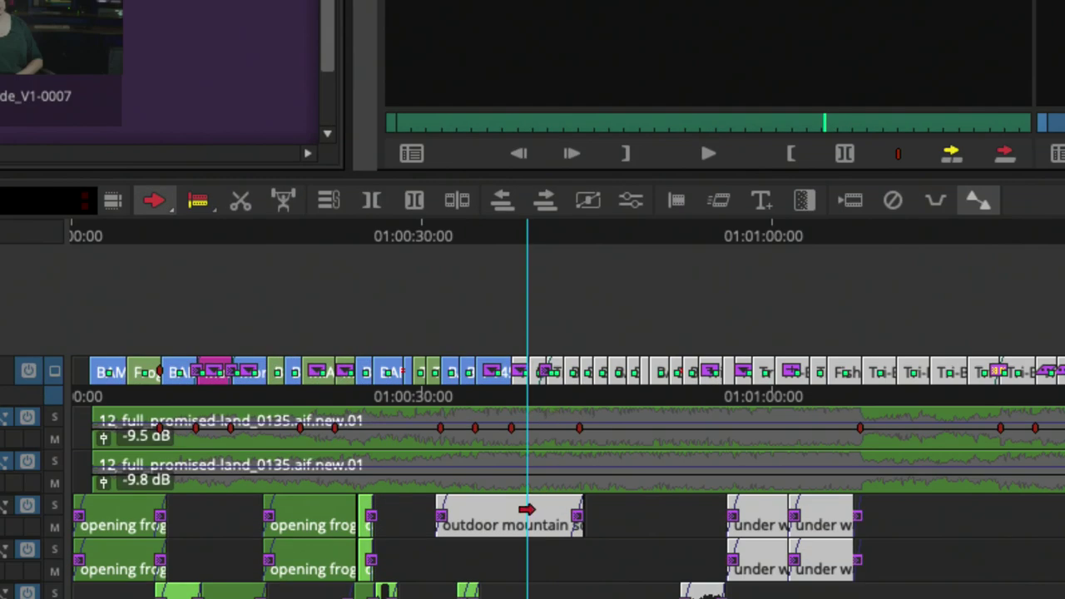
pyautogui.moveTo(527, 509)
pyautogui.mouseDown()
pyautogui.moveTo(580, 507)
pyautogui.moveTo(526, 511)
pyautogui.mouseUp()
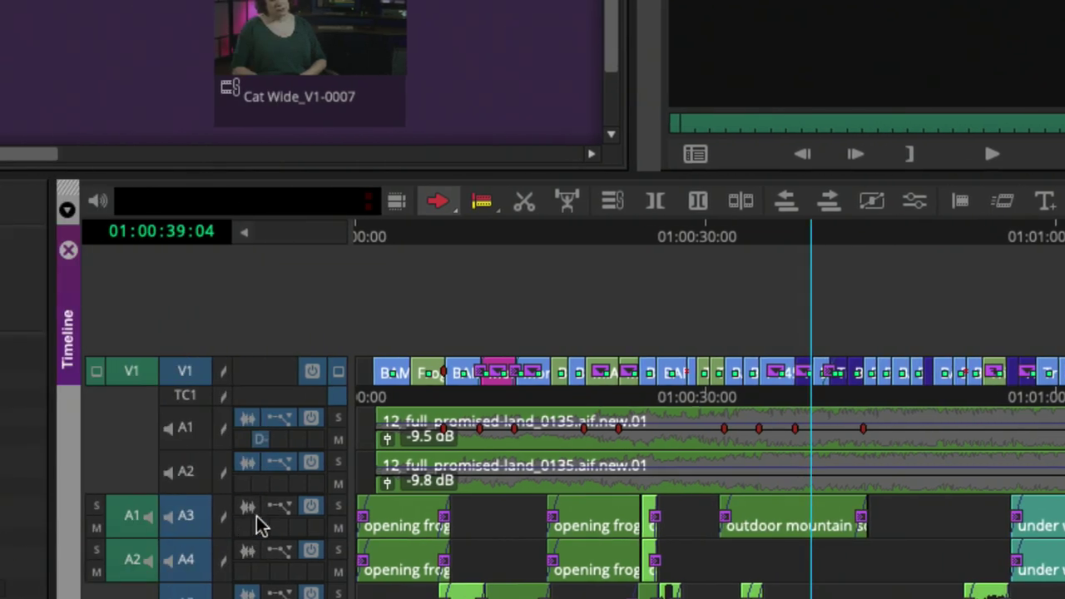
# Step: Turn on the audio waveforms for tracks A3 and A4
pyautogui.click(252, 509)
pyautogui.click(251, 553)
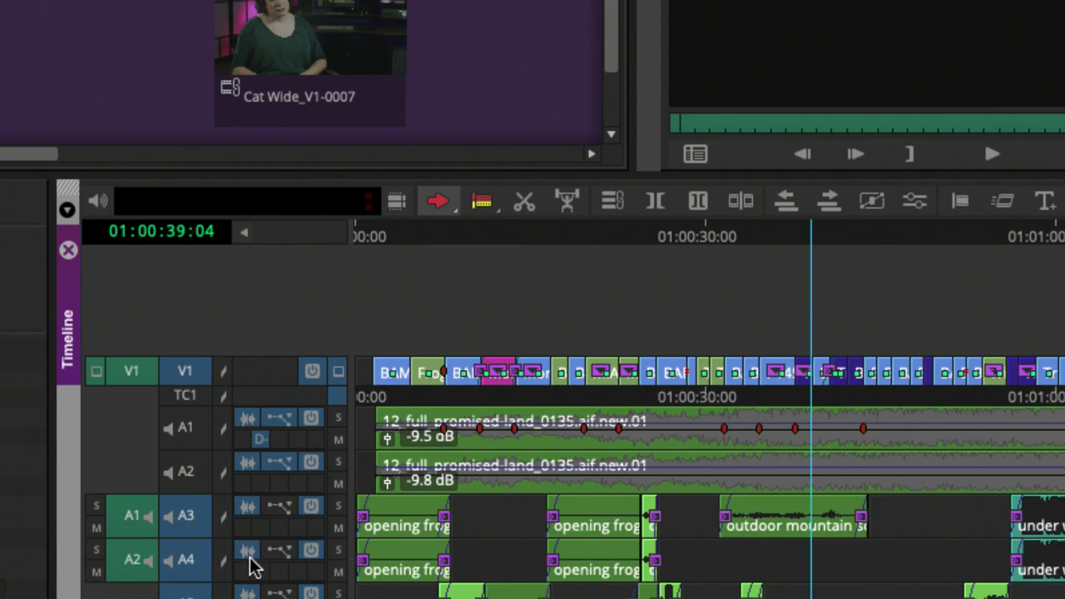
# Step: Turn on the waveform for track A5, and try moving the outdoor mountain segment on A3 earlier and back to its place
pyautogui.click(250, 593)
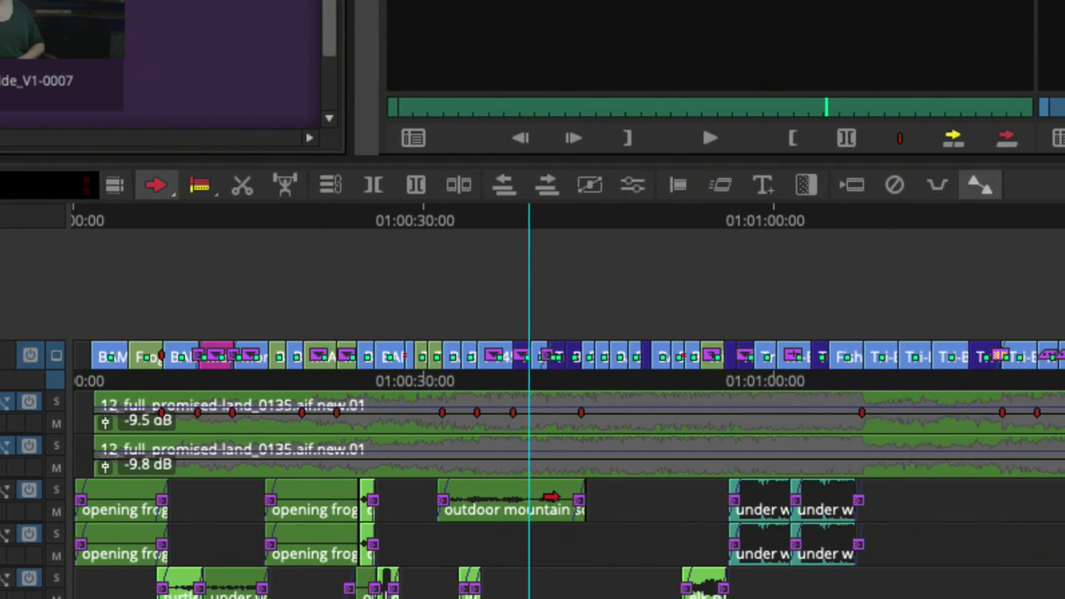
pyautogui.click(551, 496)
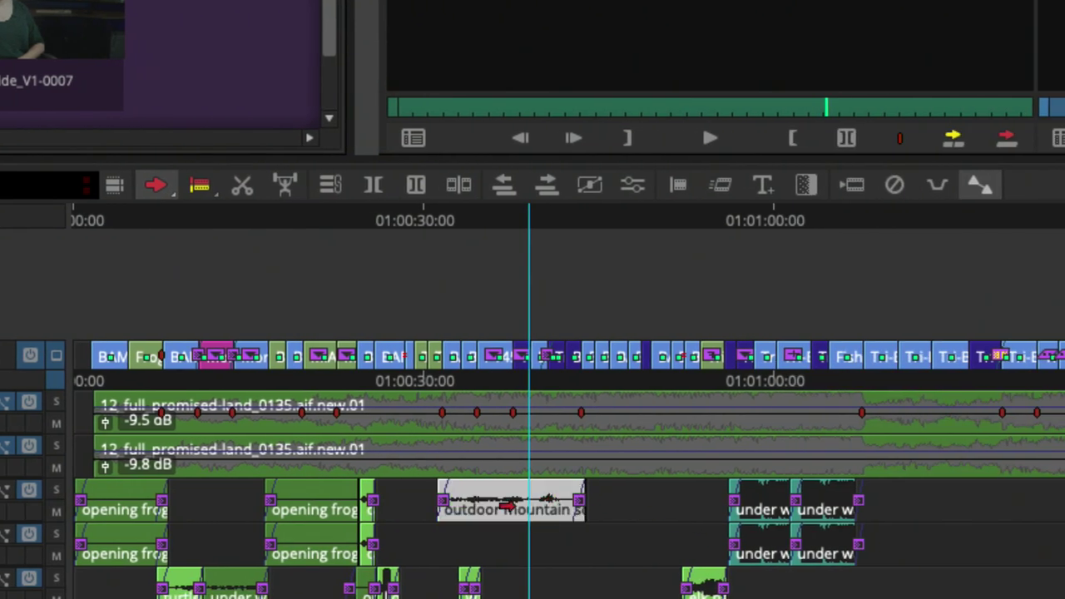
pyautogui.moveTo(511, 499); pyautogui.dragTo(275, 499)
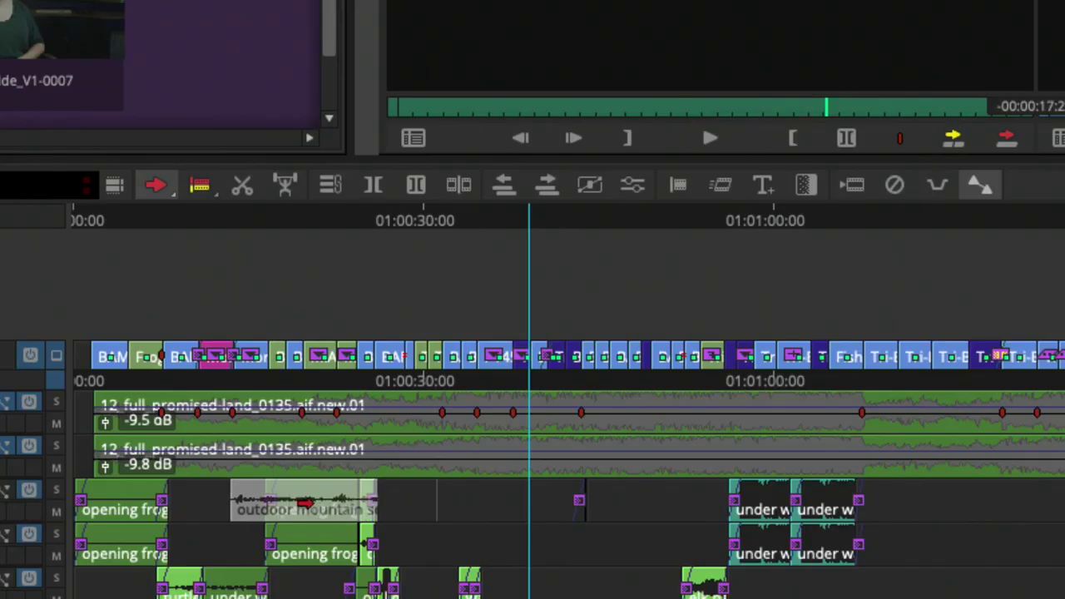
pyautogui.moveTo(446, 505); pyautogui.dragTo(514, 513)
pyautogui.click(553, 534)
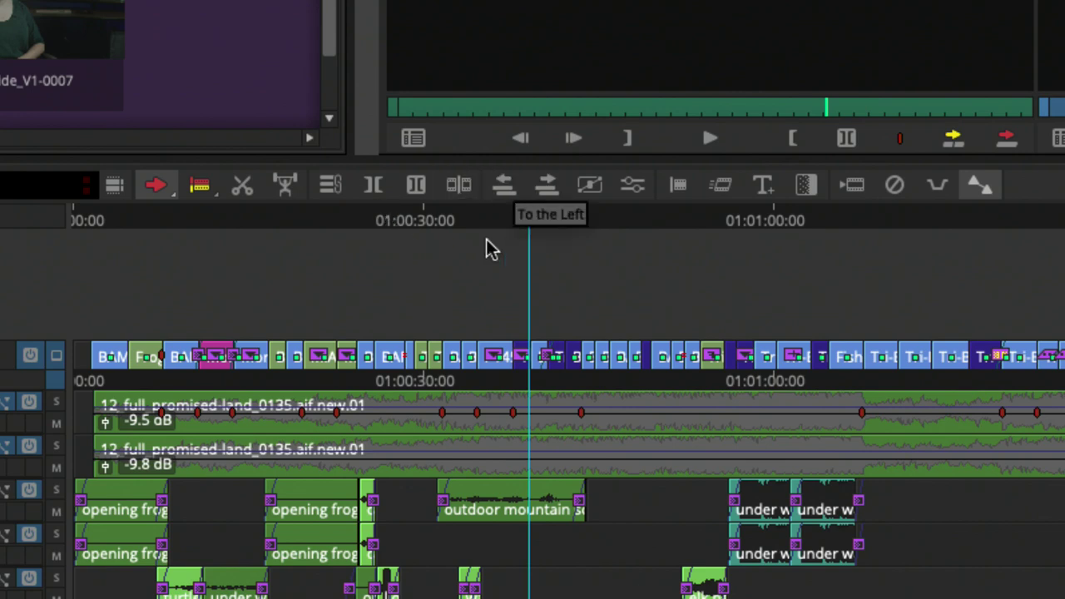
# Step: Starting from the BAM segment on V1 and the opening frog segment on A4, select all clips with the same source clip color
pyautogui.rightClick(437, 251)
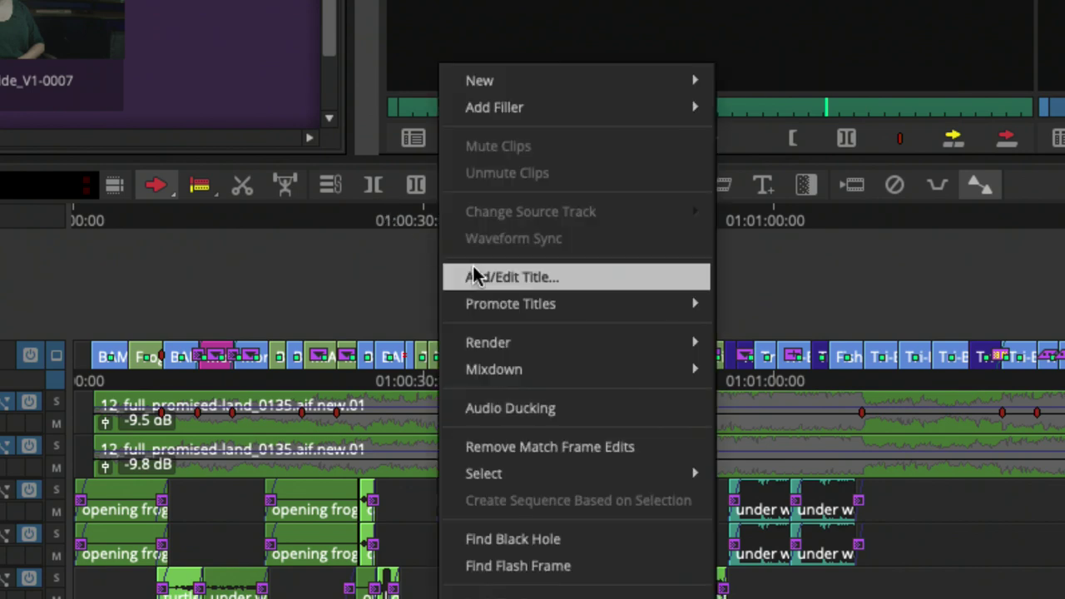
pyautogui.moveTo(543, 472)
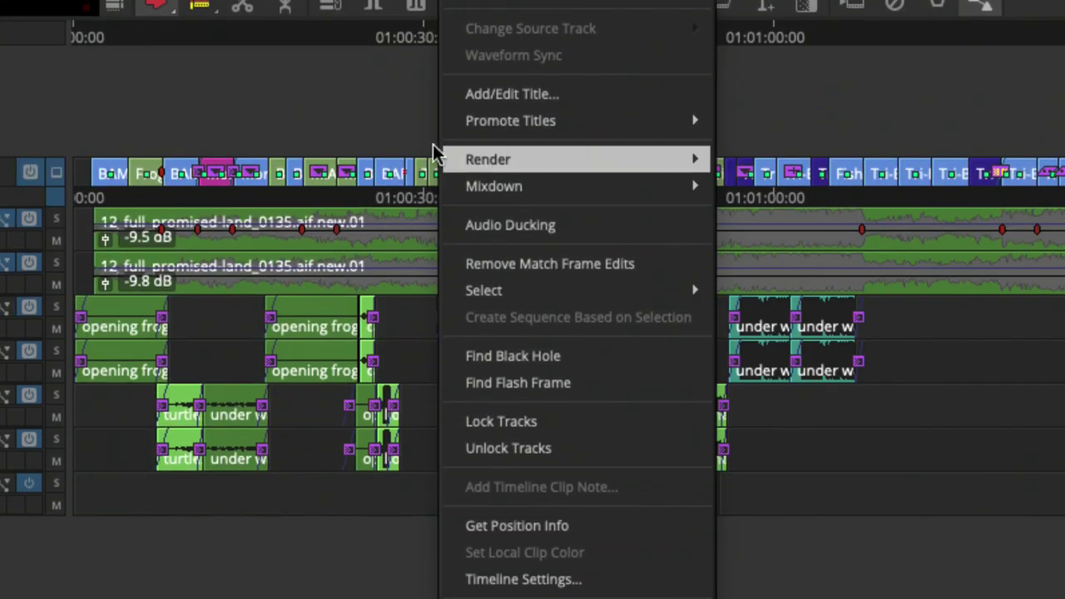
pyautogui.click(388, 288)
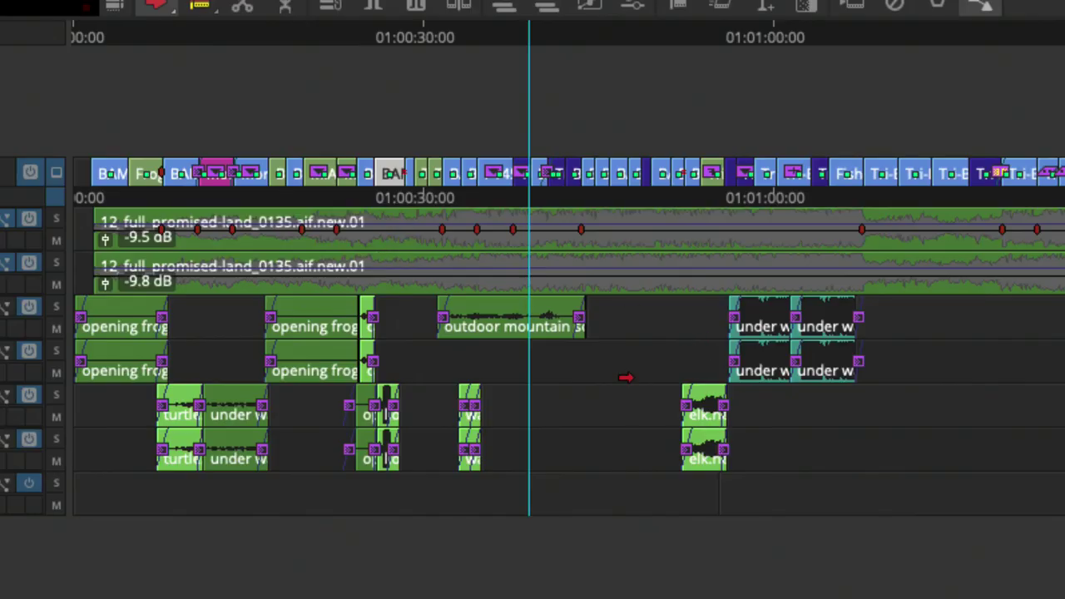
pyautogui.click(317, 350)
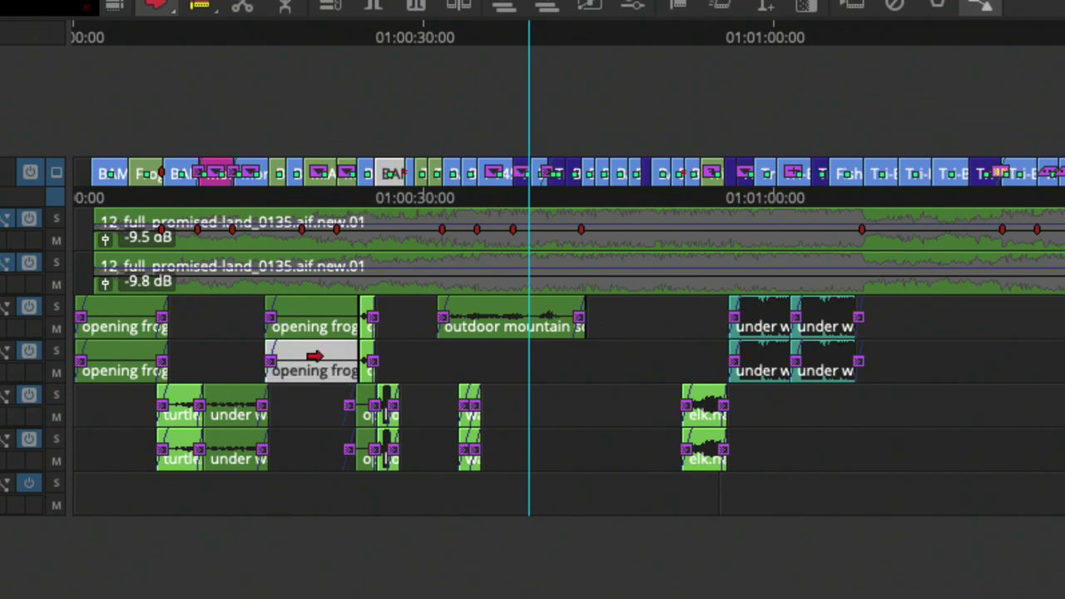
pyautogui.rightClick(378, 159)
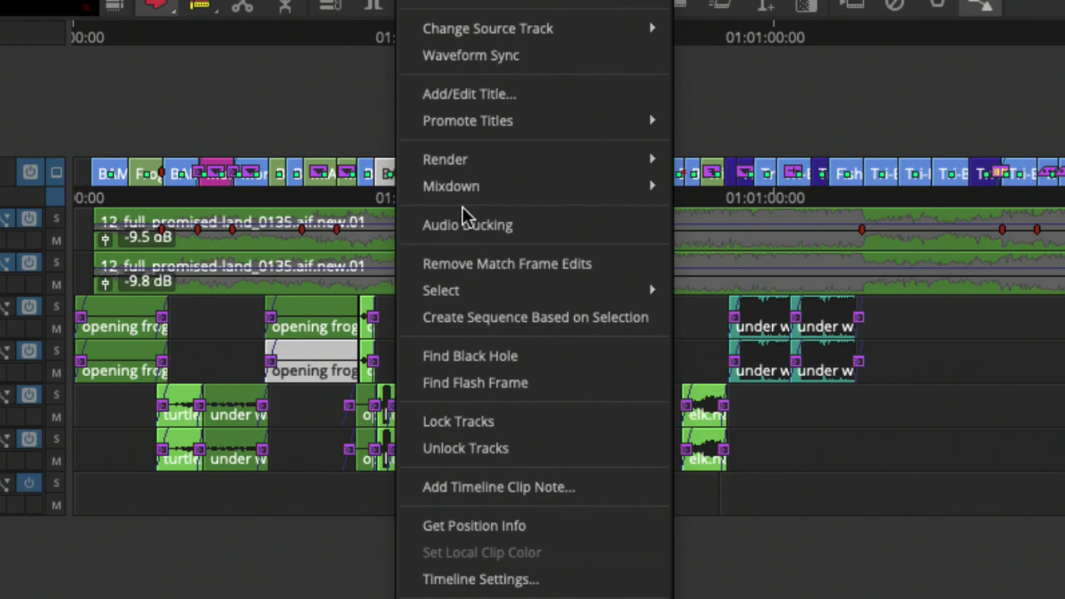
pyautogui.moveTo(485, 295)
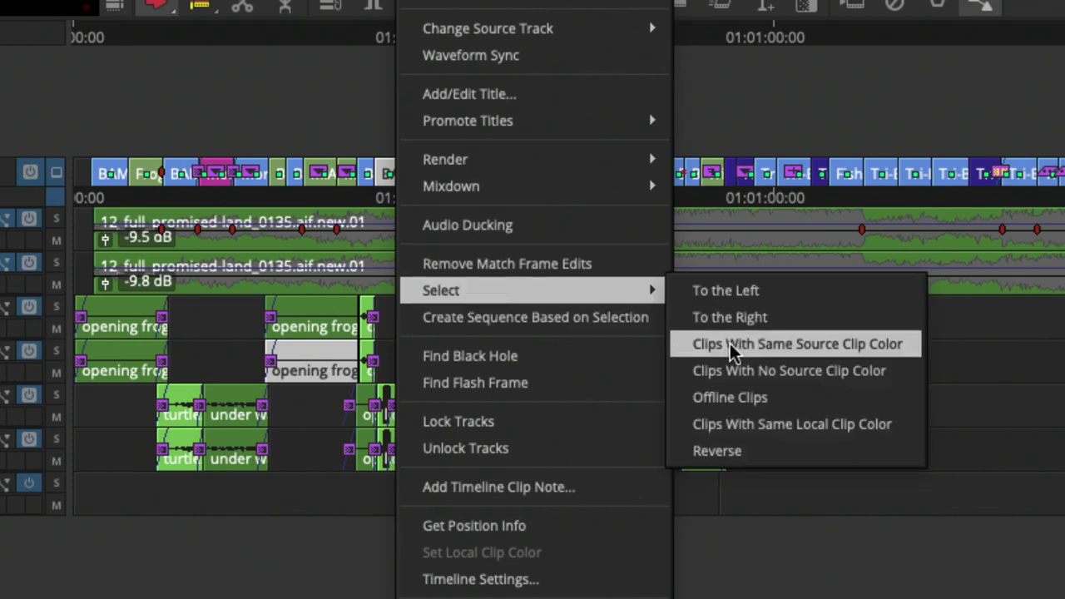
pyautogui.click(884, 347)
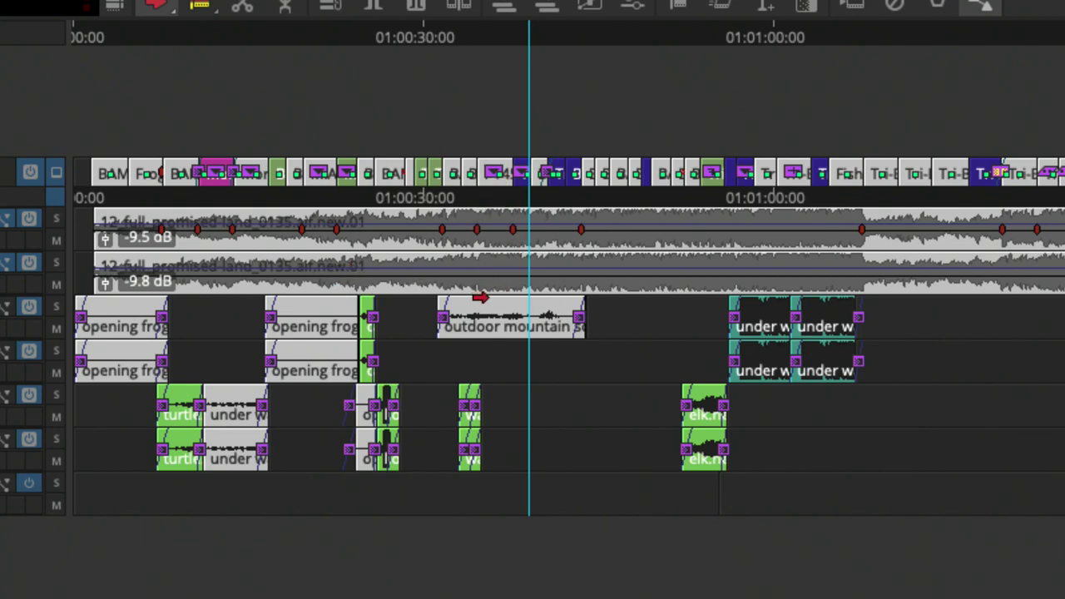
# Step: Create a sequence based on the selection in the Rough bin, and load the new sequence
pyautogui.rightClick(478, 303)
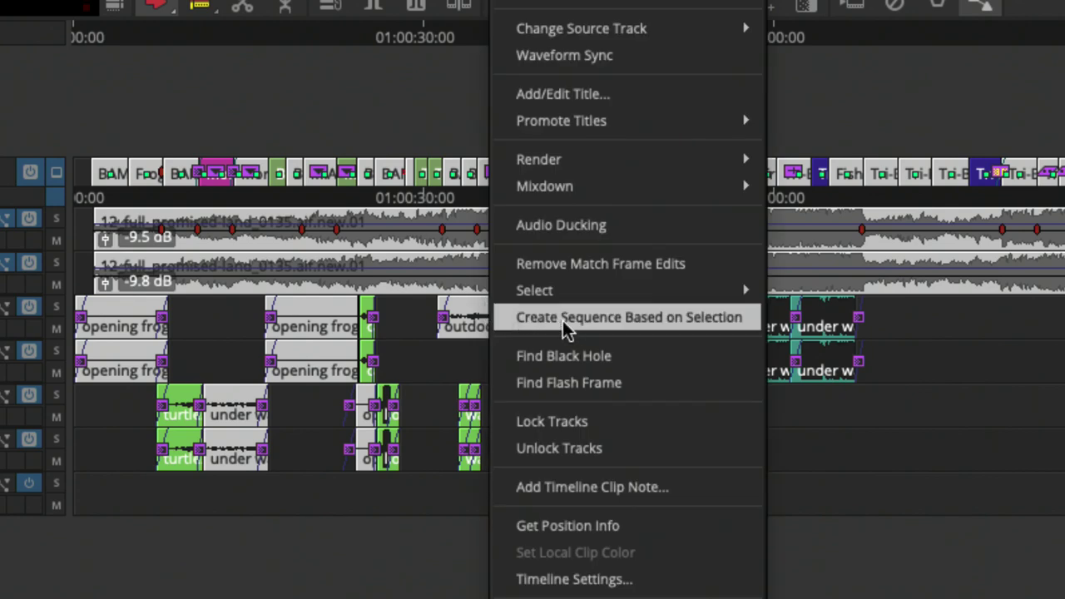
pyautogui.click(624, 321)
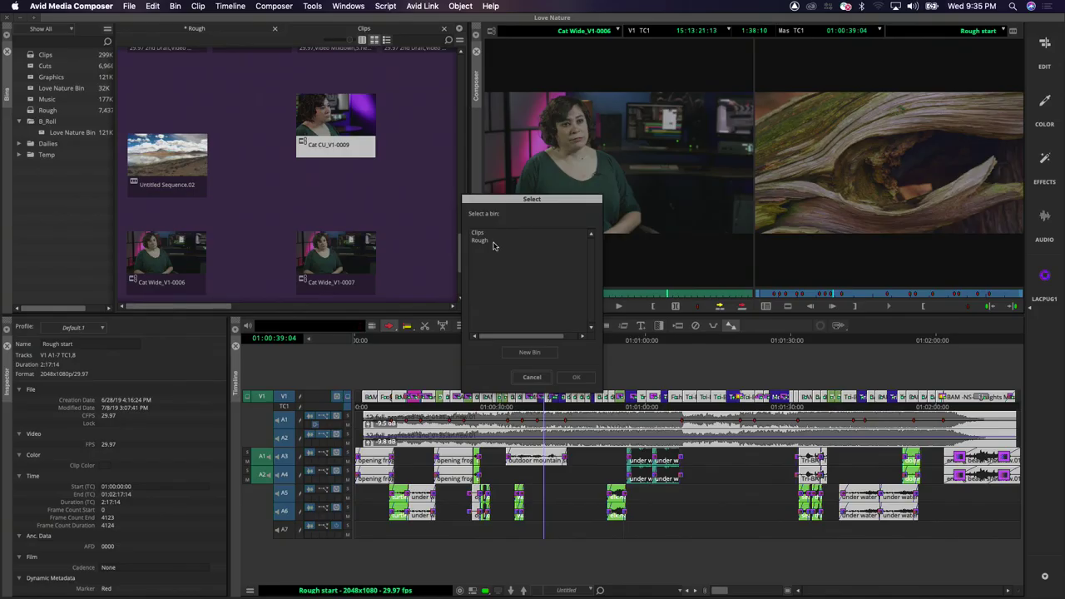
pyautogui.click(496, 240)
pyautogui.click(577, 378)
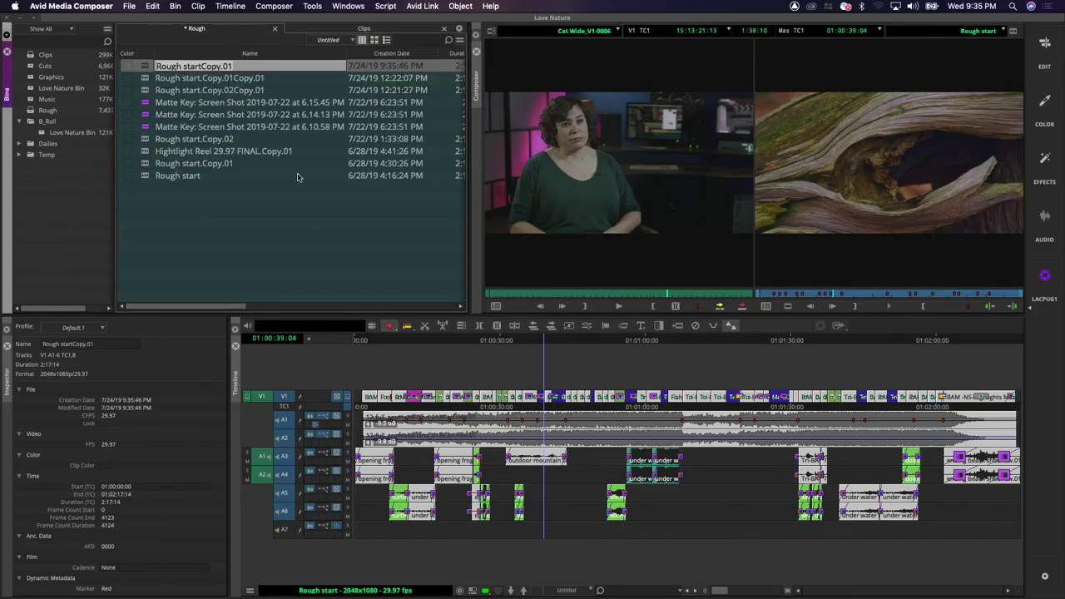
pyautogui.doubleClick(148, 67)
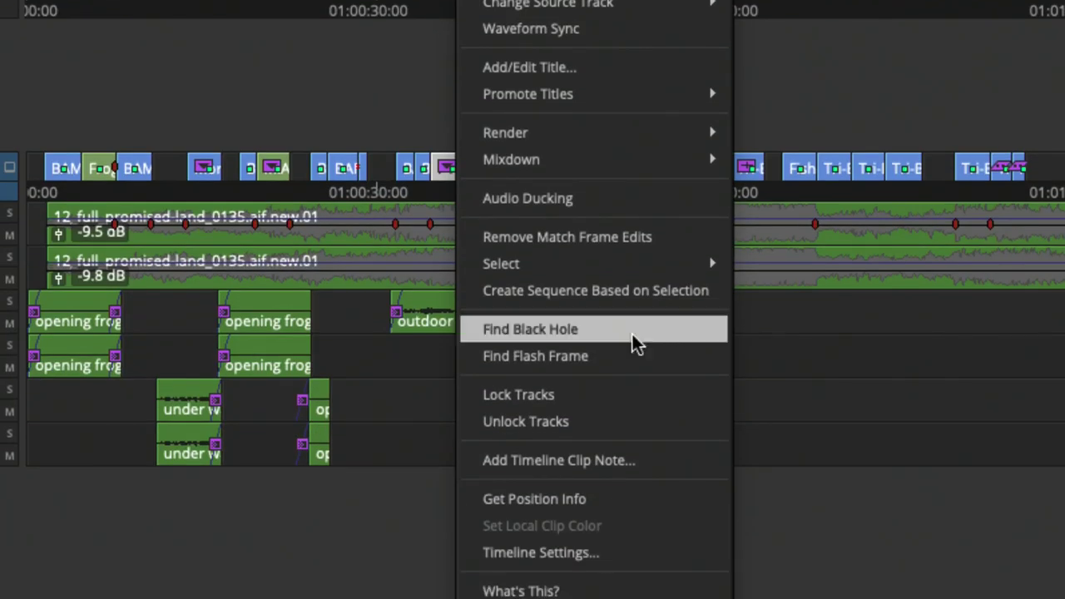
# Step: Look over the segment selection commands, and try moving the V1 segment just before 01:01:00:00 up two video tracks and back down
pyautogui.moveTo(657, 492)
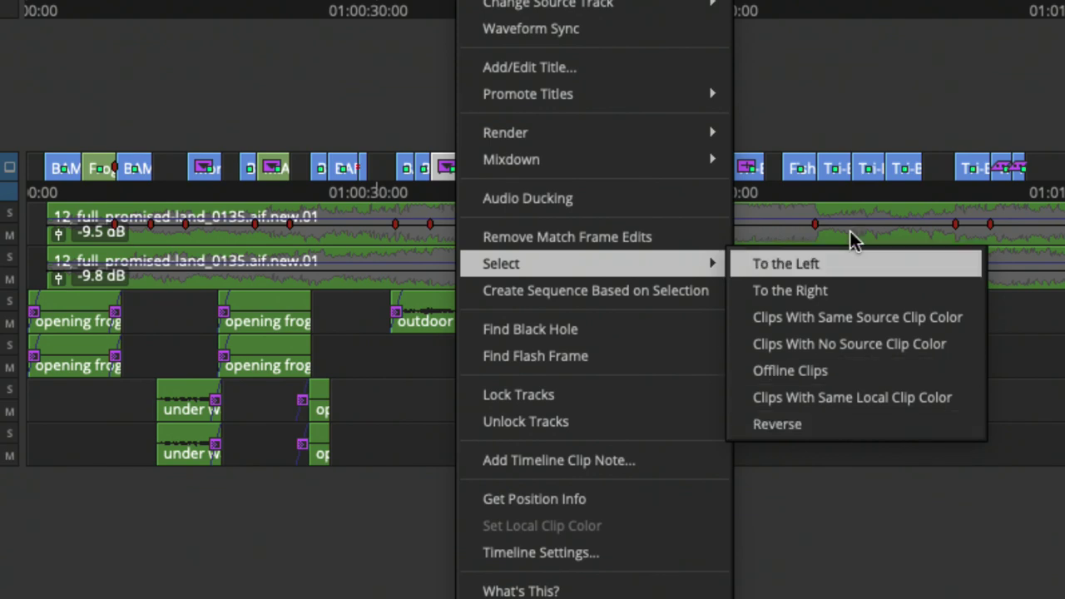
pyautogui.click(828, 40)
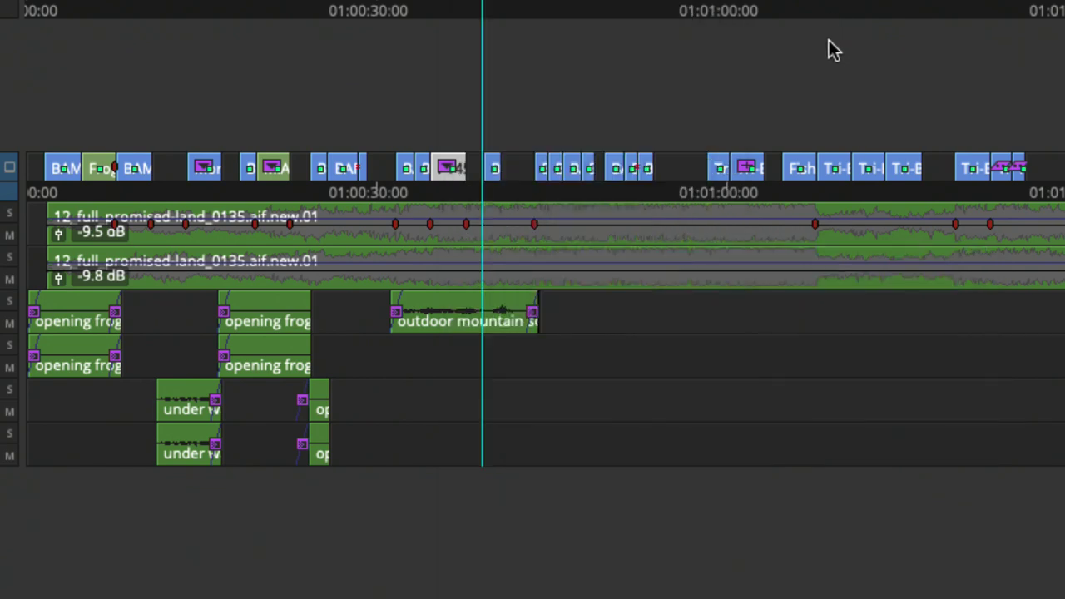
pyautogui.click(714, 163)
pyautogui.hotkey('alt', 'Up')
pyautogui.hotkey('alt', 'Up')
pyautogui.hotkey('alt', 'Down')
pyautogui.hotkey('alt', 'Down')
pyautogui.hotkey('alt', 'Up')
pyautogui.hotkey('alt', 'Up')
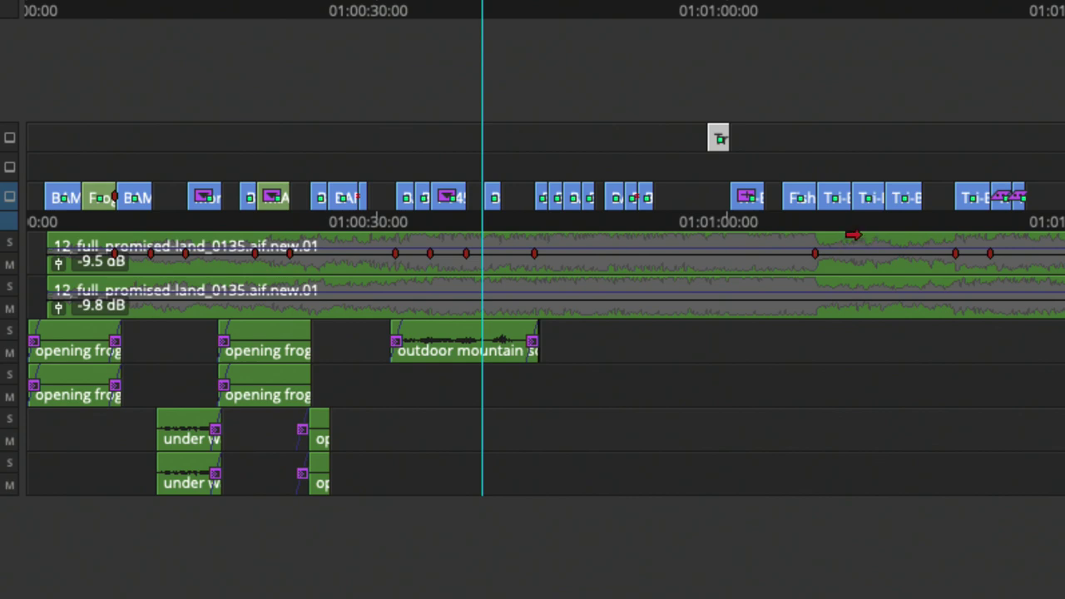
pyautogui.hotkey('alt', 'Down')
pyautogui.hotkey('alt', 'Down')
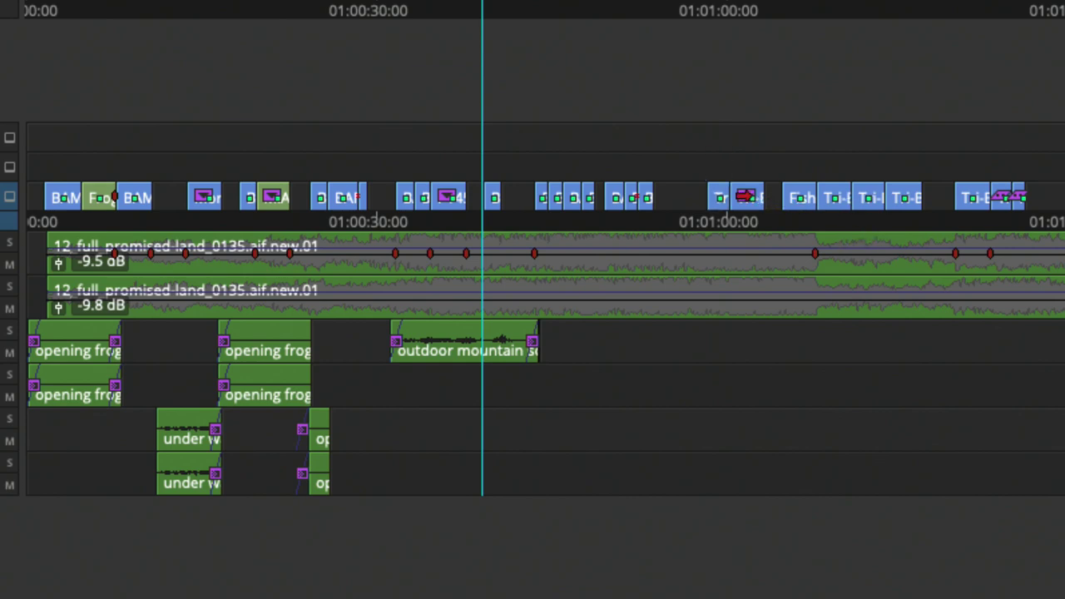
# Step: Try moving the V1 segment just after 01:01:00:00 up a track, add a segment near 01:00:50 and move both up two tracks and back down
pyautogui.click(743, 198)
pyautogui.hotkey('alt', 'Up')
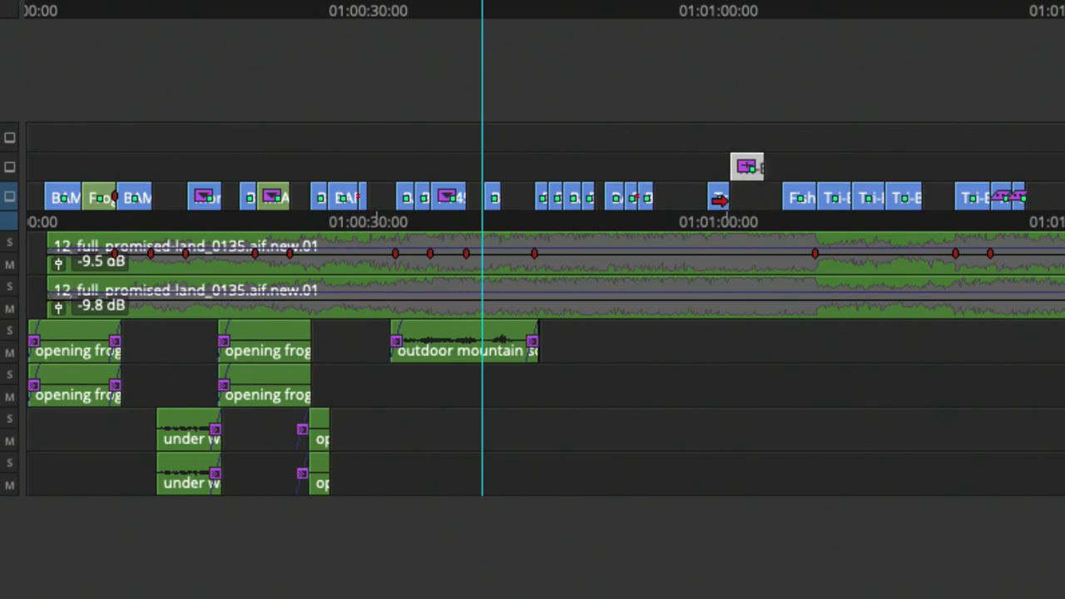
pyautogui.keyDown('ctrl'); pyautogui.click(607, 198); pyautogui.keyUp('ctrl')
pyautogui.hotkey('alt', 'Up')
pyautogui.hotkey('alt', 'Up')
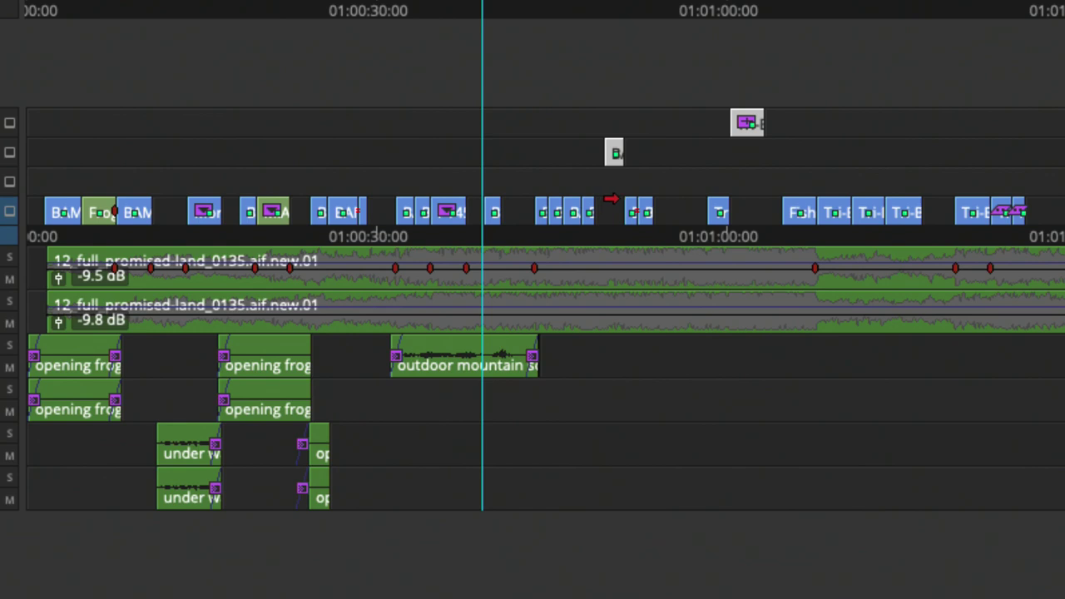
pyautogui.hotkey('alt', 'Down')
pyautogui.hotkey('alt', 'Down')
pyautogui.hotkey('alt', 'Down')
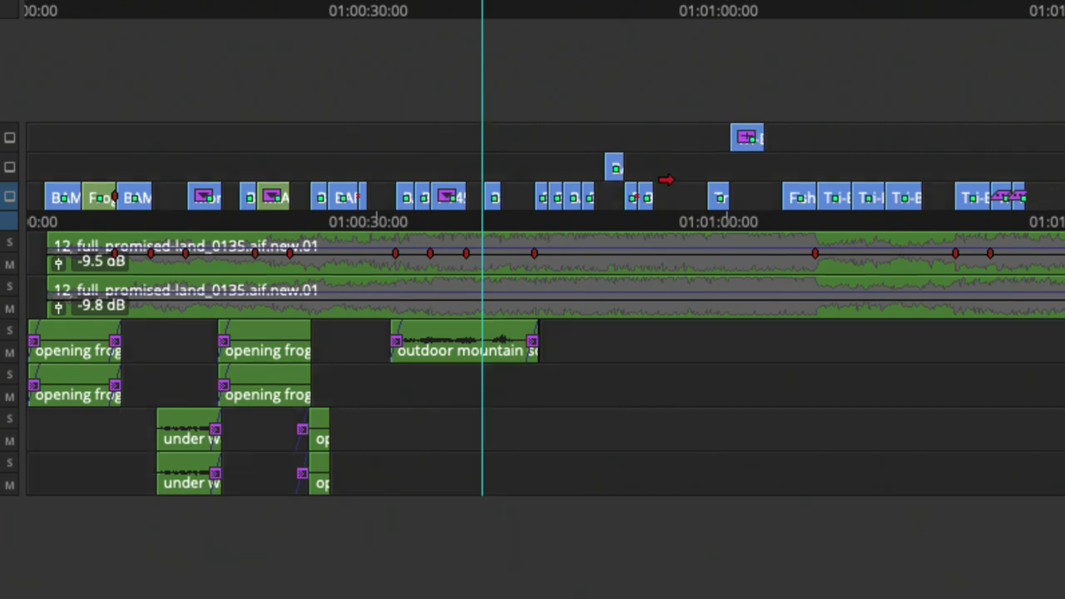
# Step: Stack the segment just before 01:01:00:00 on V2 above its following neighbour, and park the playhead over the pair
pyautogui.moveTo(718, 193); pyautogui.dragTo(746, 167)
pyautogui.click(749, 204)
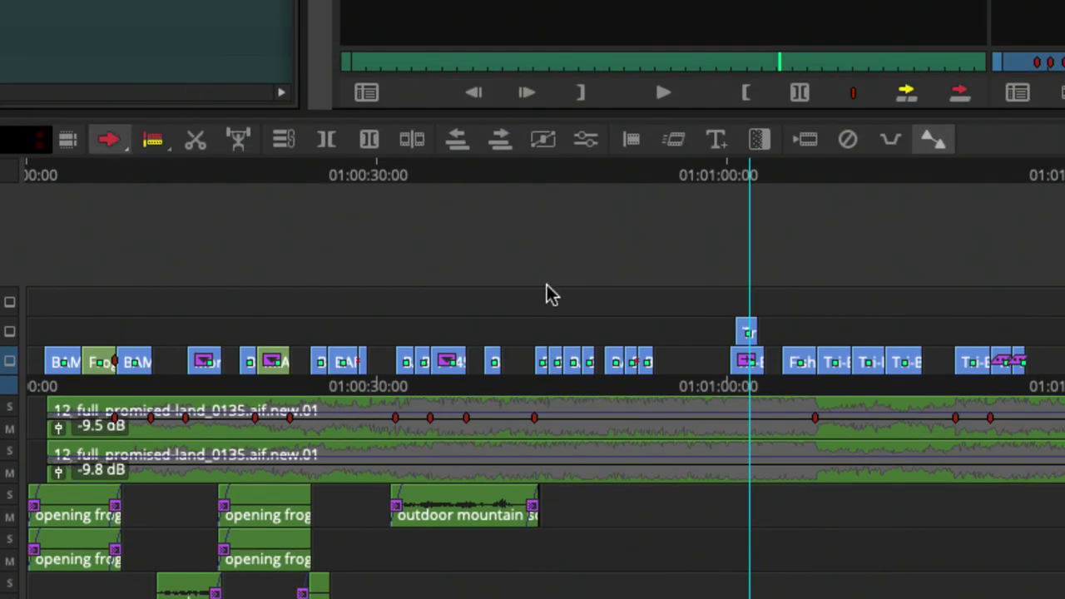
# Step: Try moving the V1 segment under the stacked one up two video tracks, and undo the move
pyautogui.click(746, 363)
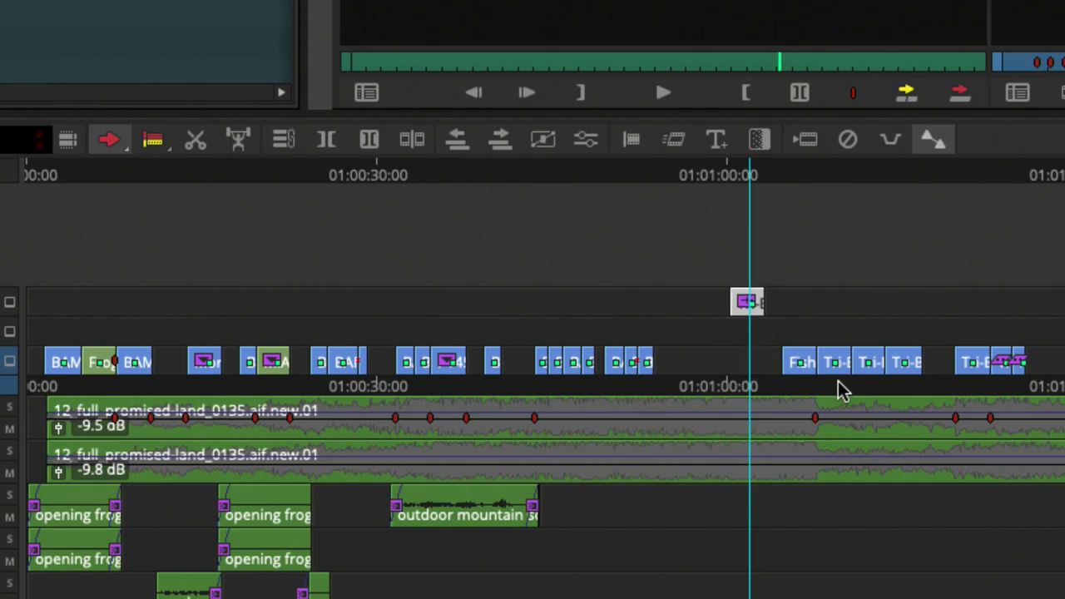
pyautogui.hotkey('ctrl', 'z')
pyautogui.hotkey('ctrl', 'z')
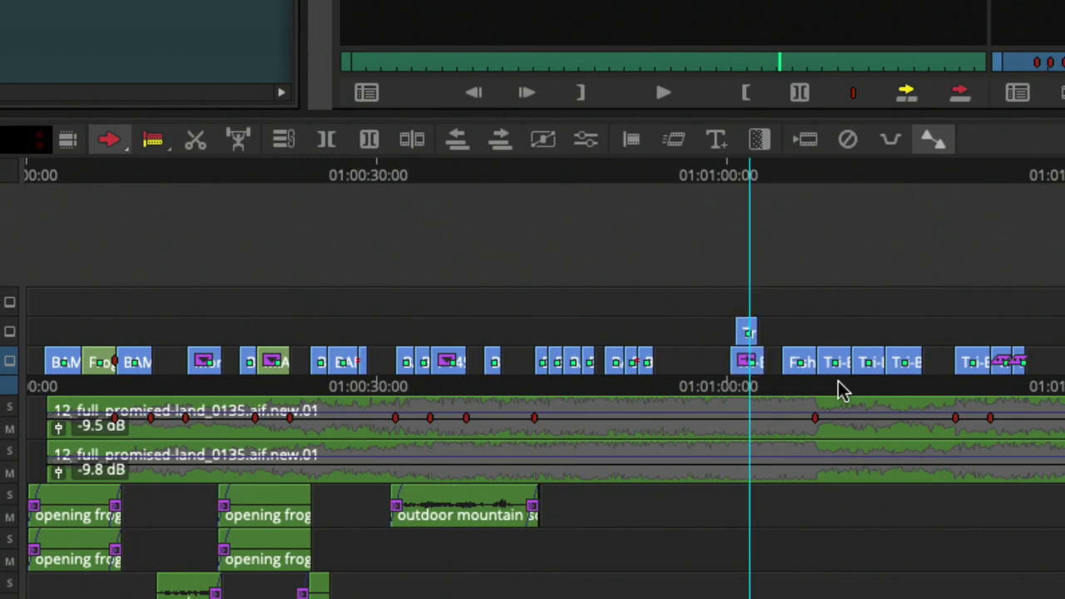
# Step: Try stacking copies of the V1 segment near 01:01:08 on the seven tracks above it, shift the top copy earlier, and undo the changes
pyautogui.click(822, 362)
pyautogui.moveTo(822, 362)
pyautogui.mouseDown()
pyautogui.moveTo(835, 364)
pyautogui.moveTo(822, 360)
pyautogui.mouseUp()
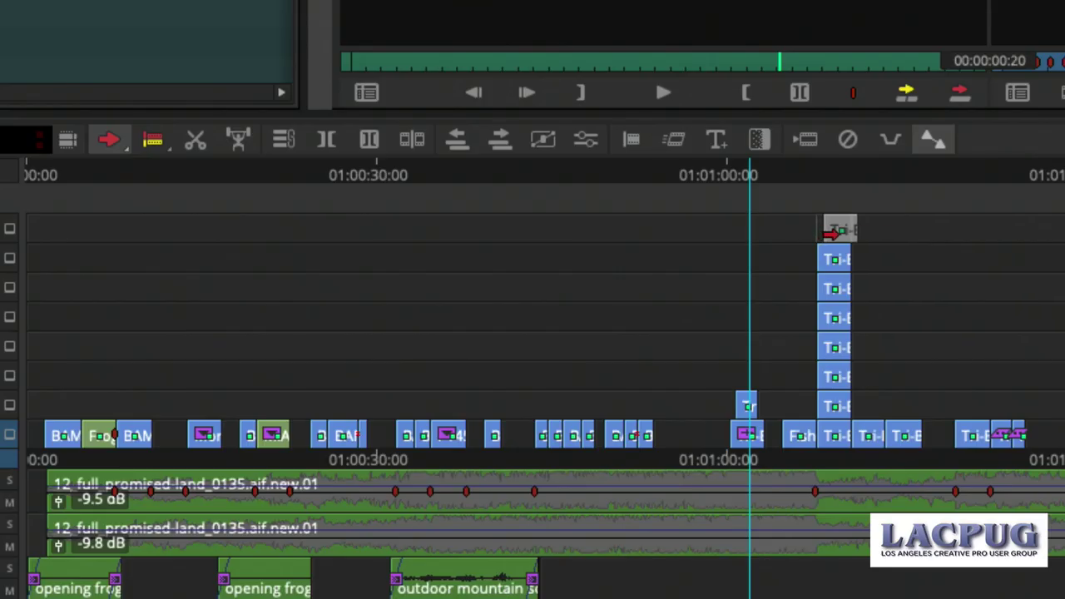
pyautogui.moveTo(822, 236); pyautogui.dragTo(806, 231)
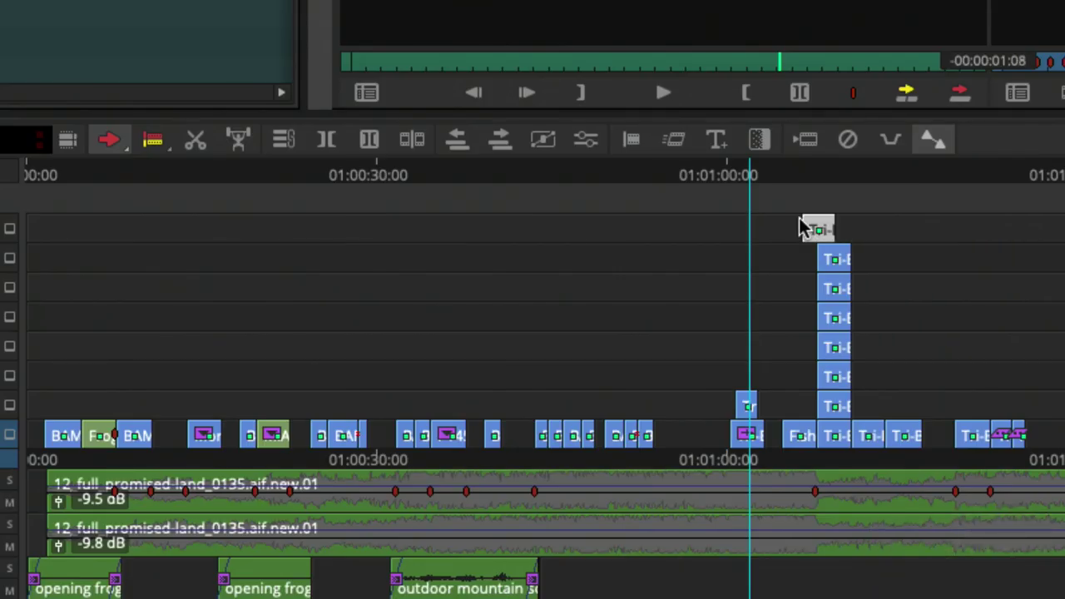
pyautogui.hotkey('ctrl', 'z')
pyautogui.hotkey('ctrl', 'z')
pyautogui.hotkey('ctrl', 'z')
pyautogui.hotkey('ctrl', 'z')
pyautogui.hotkey('ctrl', 'z')
pyautogui.hotkey('ctrl', 'z')
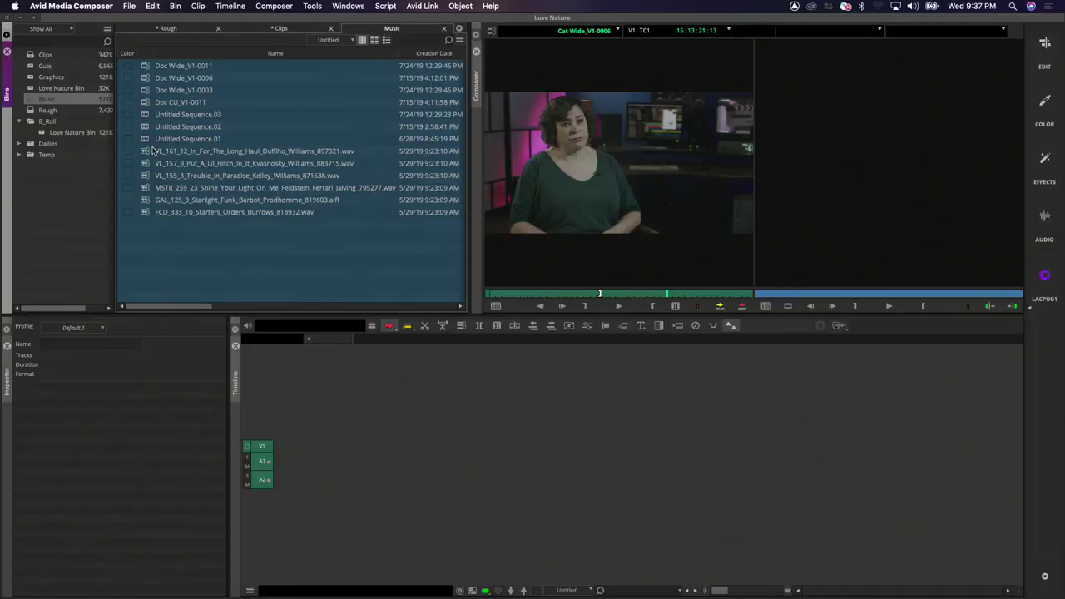
# Step: Load the VL_157_9_Put_A_Lil_Hitch_In_It music clip from the Music bin and edit it into the empty Timeline as a new sequence
pyautogui.doubleClick(147, 165)
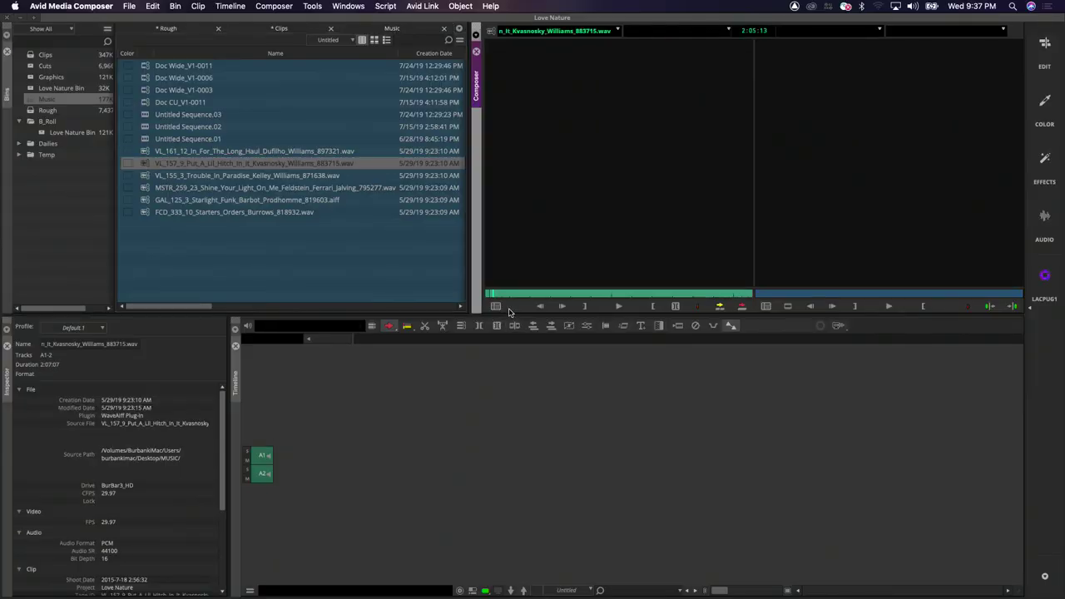
pyautogui.moveTo(147, 165); pyautogui.dragTo(316, 466)
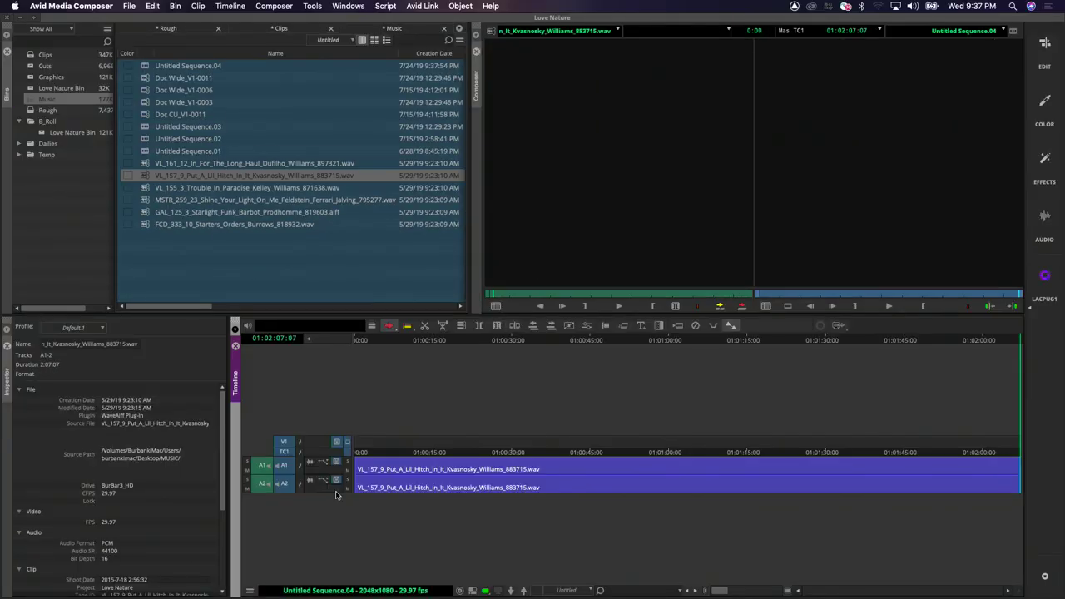
# Step: Play the music sequence from about 01:00:07, check the system's sound output devices, and stop playback with the playhead at about 01:00:15
pyautogui.click(391, 338)
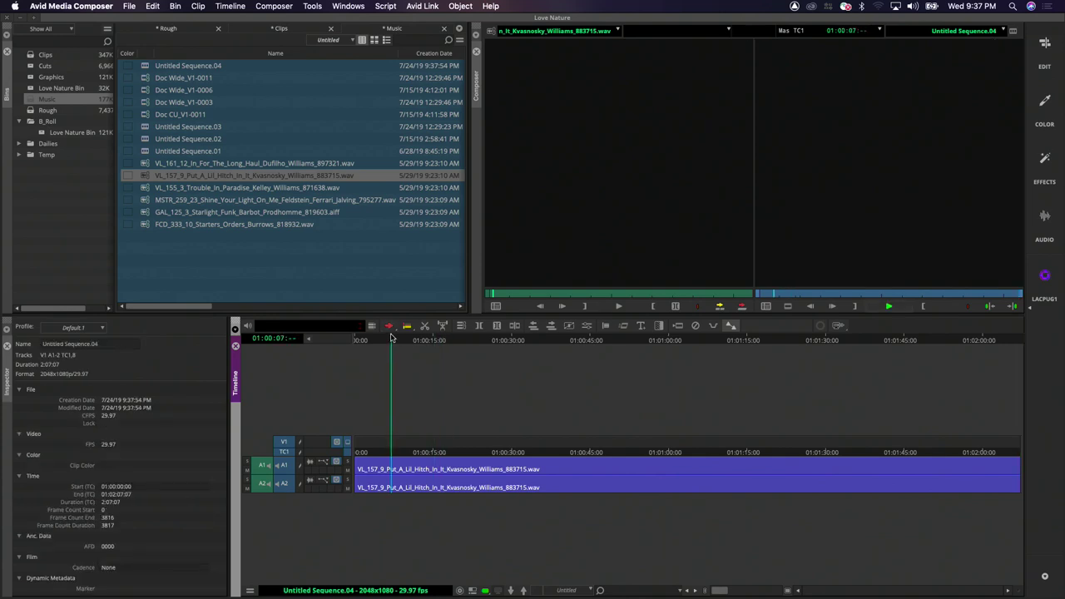
pyautogui.press('space')
pyautogui.click(912, 5)
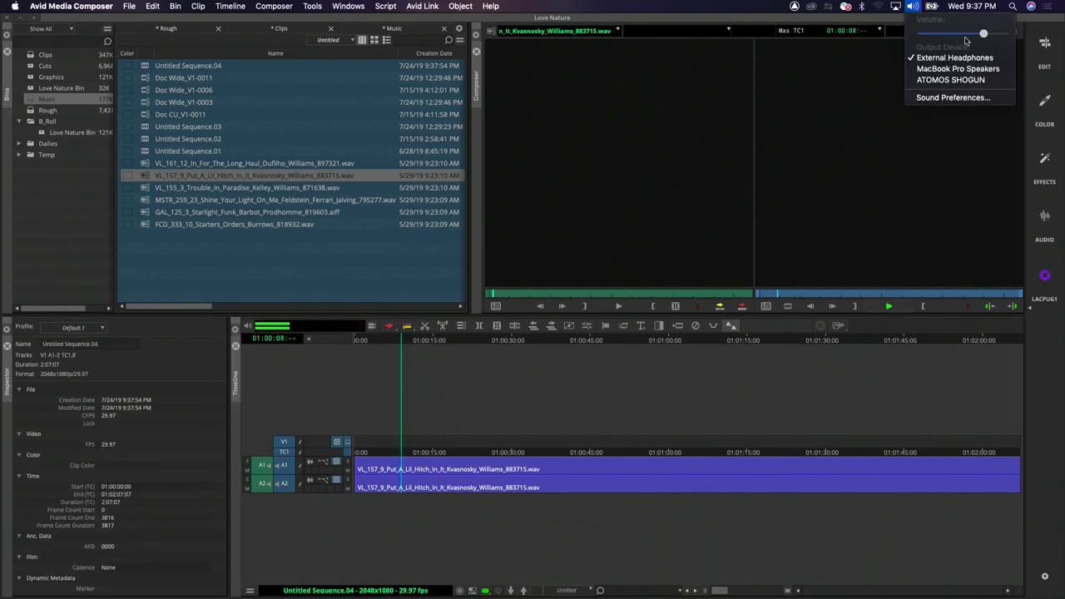
pyautogui.click(845, 129)
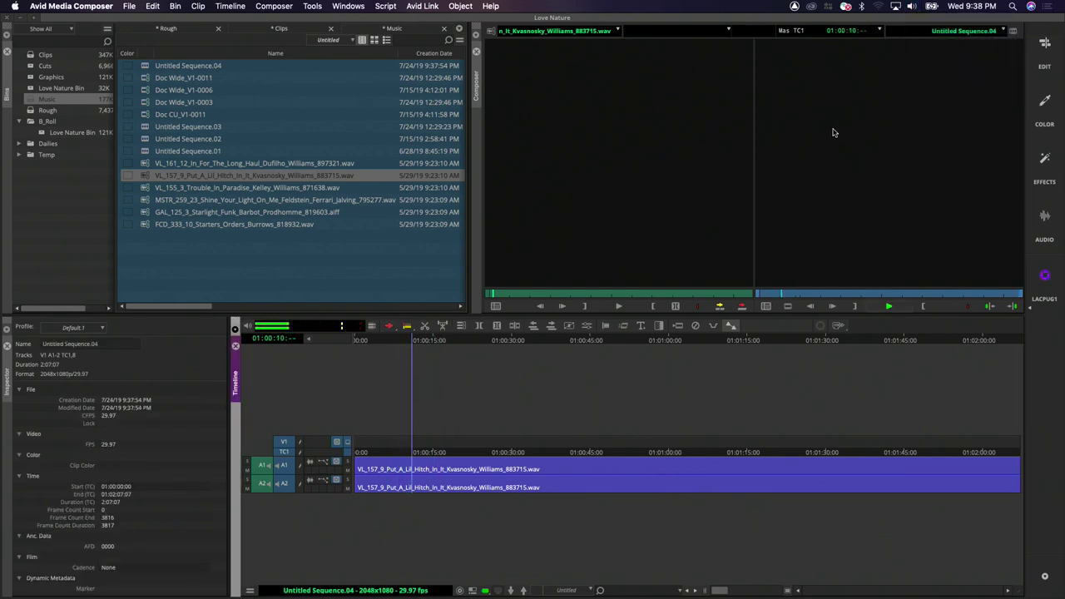
pyautogui.click(890, 306)
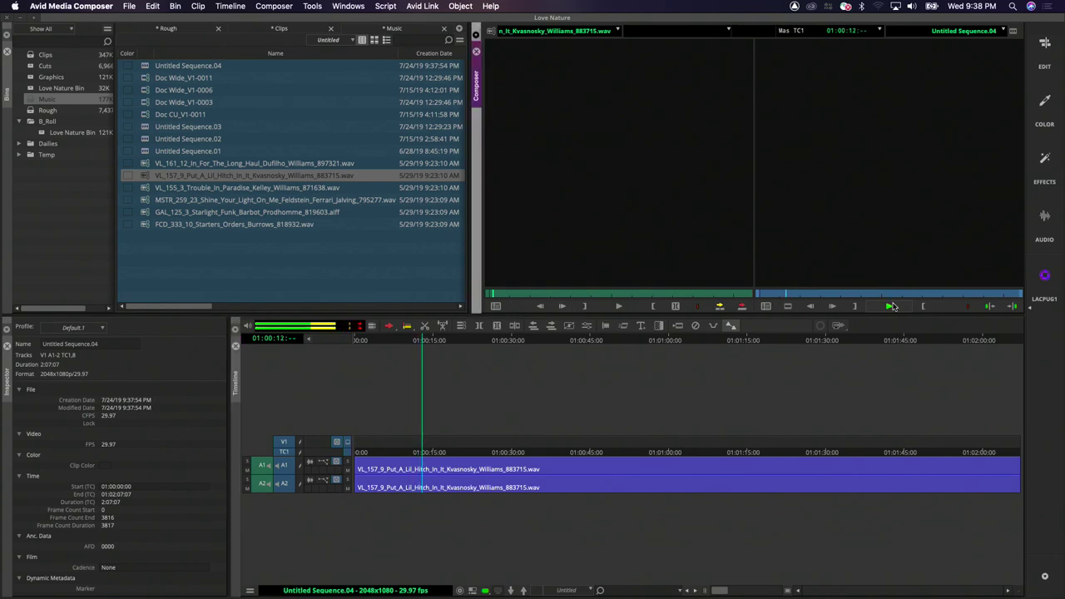
pyautogui.click(890, 307)
pyautogui.click(433, 466)
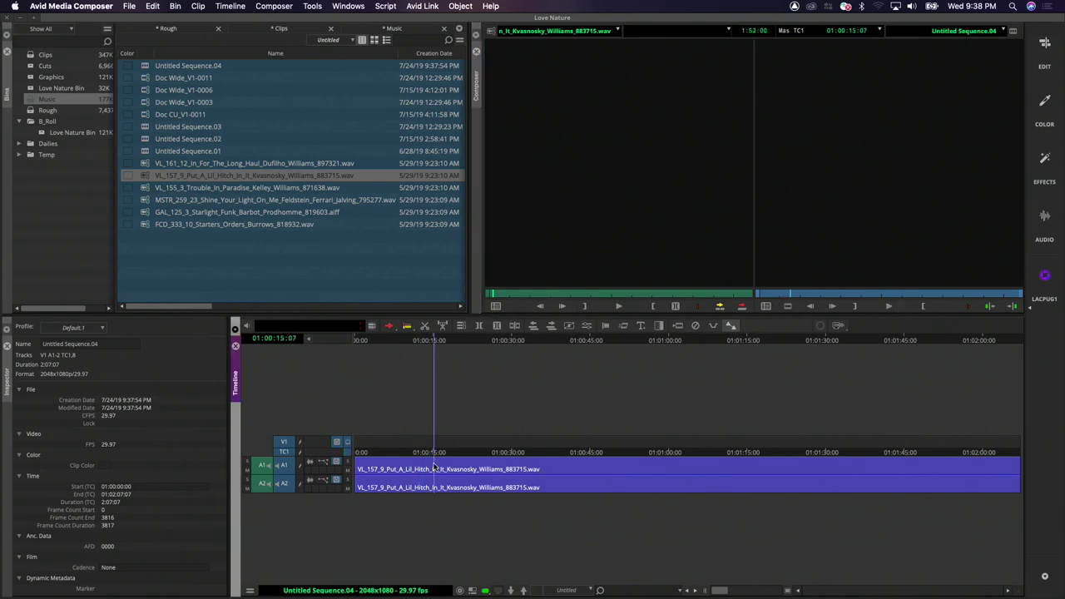
# Step: Move both VL_157_9_Put_A_Lil_Hitch_In_It music segments from tracks A1 and A2 down to A3 and A4
pyautogui.click(418, 467)
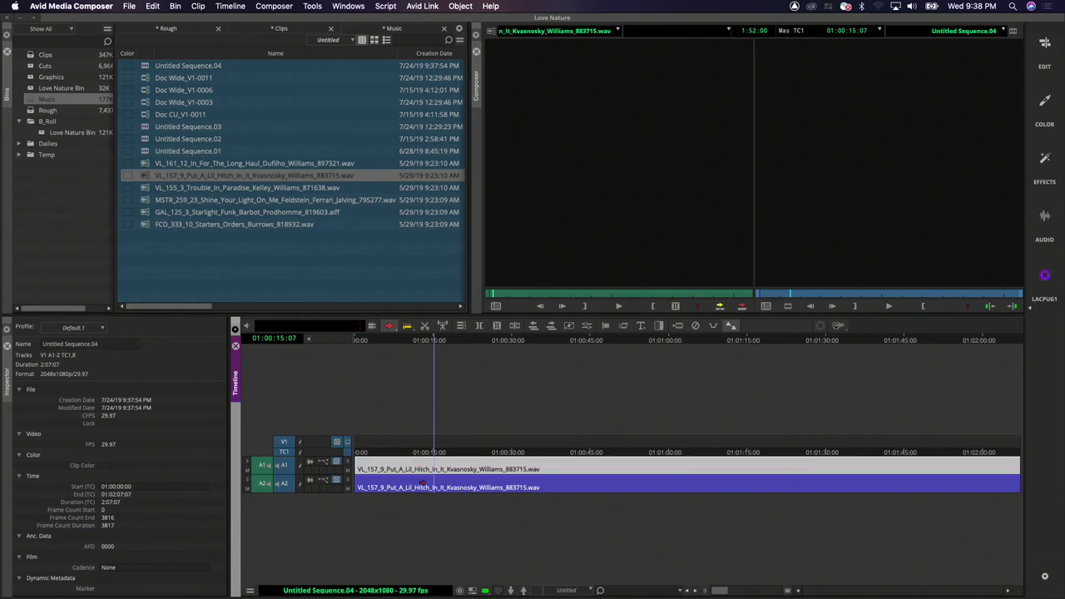
pyautogui.keyDown('shift'); pyautogui.click(428, 487); pyautogui.keyUp('shift')
pyautogui.moveTo(430, 487); pyautogui.dragTo(431, 505)
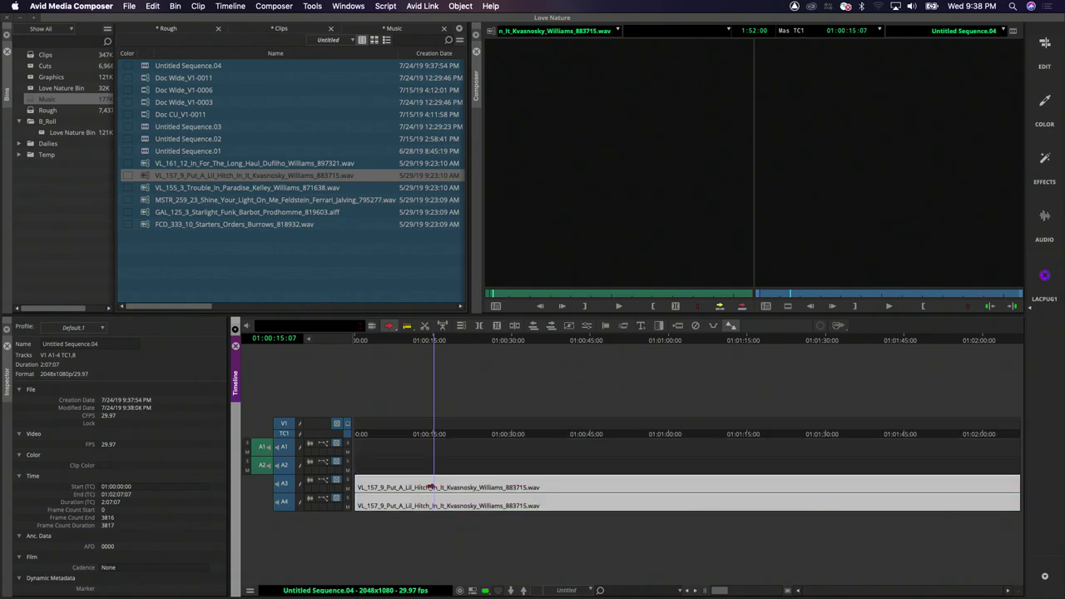
# Step: Load Doc Wide_V1-0006 from the Music bin, mark its out point at about 09:53:24, and edit it onto V1 and A1–A2 at 01:00:12:15
pyautogui.doubleClick(144, 90)
pyautogui.moveTo(569, 292); pyautogui.dragTo(589, 292)
pyautogui.click(619, 306)
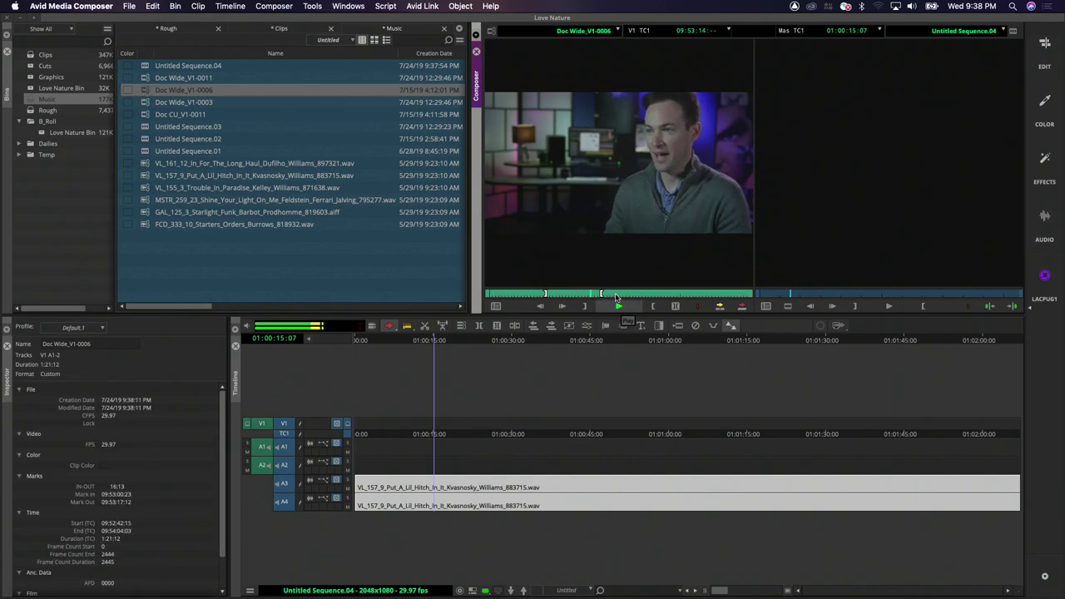
pyautogui.click(653, 307)
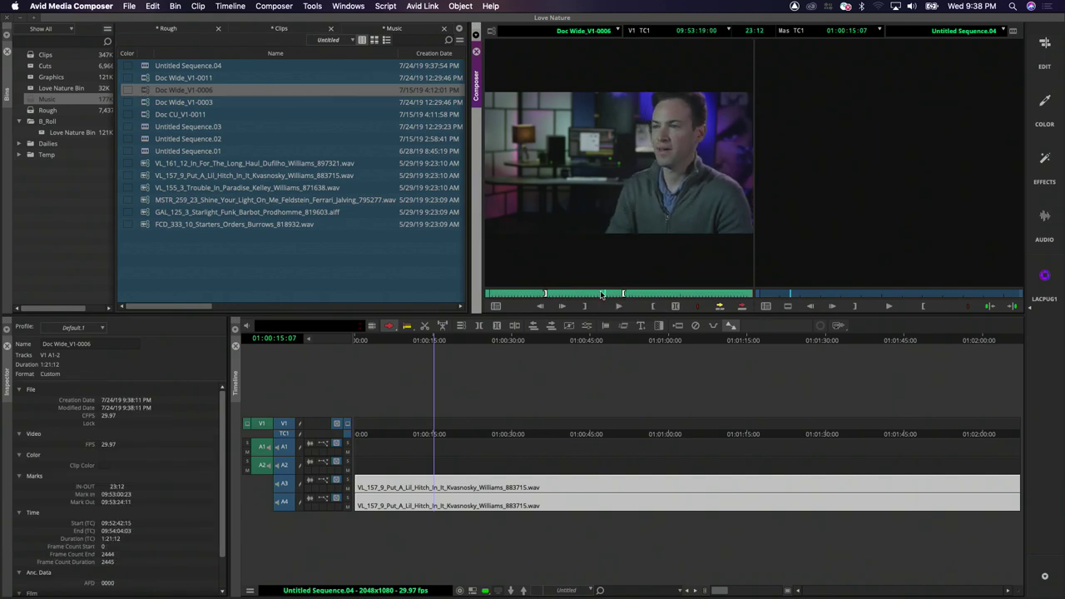
pyautogui.moveTo(620, 258); pyautogui.dragTo(420, 413)
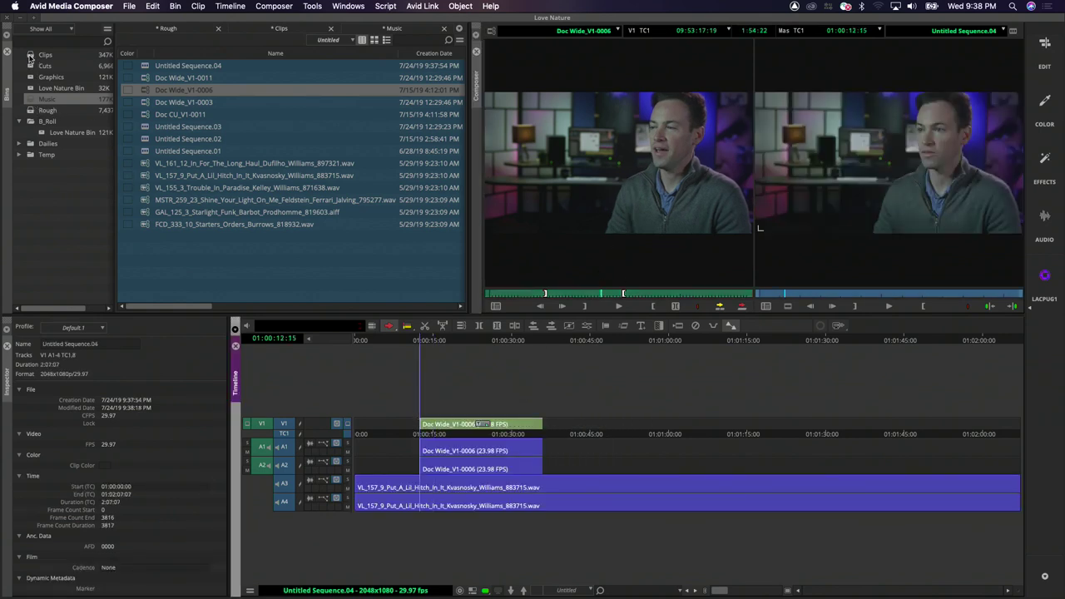
# Step: Load Cat CU_V1-0009 from the Clips bin, mark 15:17:24:09 to 15:17:52:05, and edit it onto V1 and A1–A2 at about 01:00:57
pyautogui.doubleClick(29, 55)
pyautogui.doubleClick(360, 148)
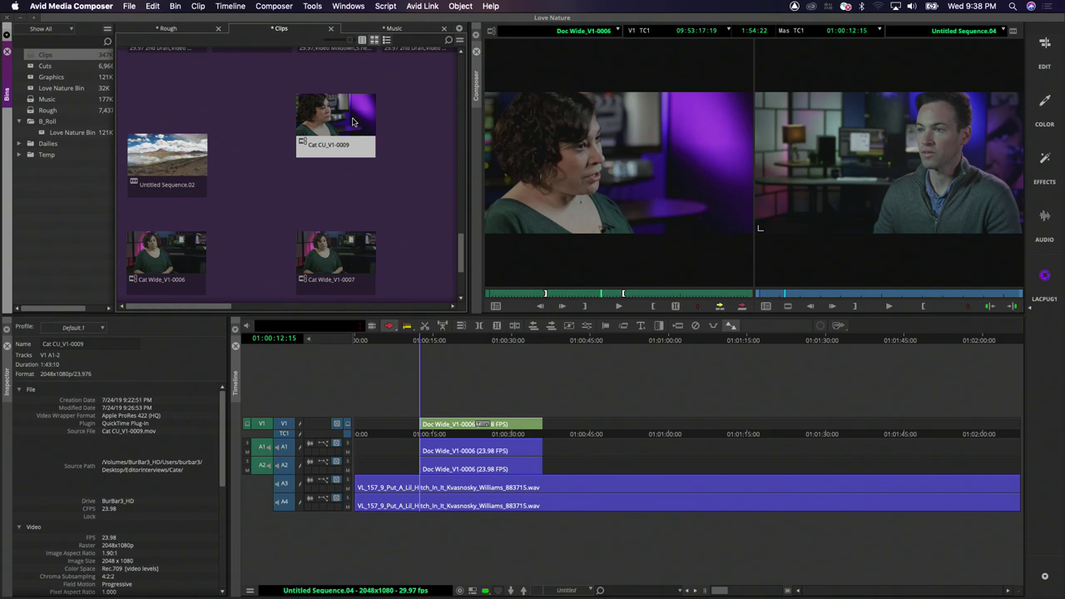
pyautogui.click(564, 293)
pyautogui.moveTo(583, 293); pyautogui.dragTo(637, 293)
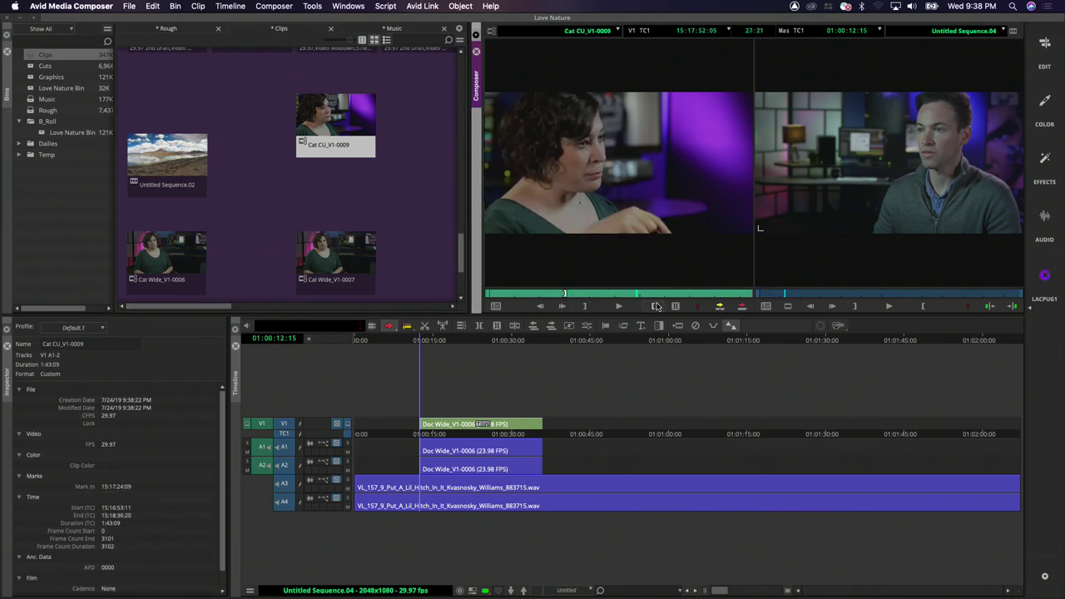
pyautogui.press('o')
pyautogui.moveTo(639, 254); pyautogui.dragTo(650, 408)
# Step: Play the sequence from about 01:00:04 into the Doc Wide_V1-0006 dialogue and stop at 01:00:14:15
pyautogui.moveTo(629, 345); pyautogui.dragTo(375, 350)
pyautogui.press('space')
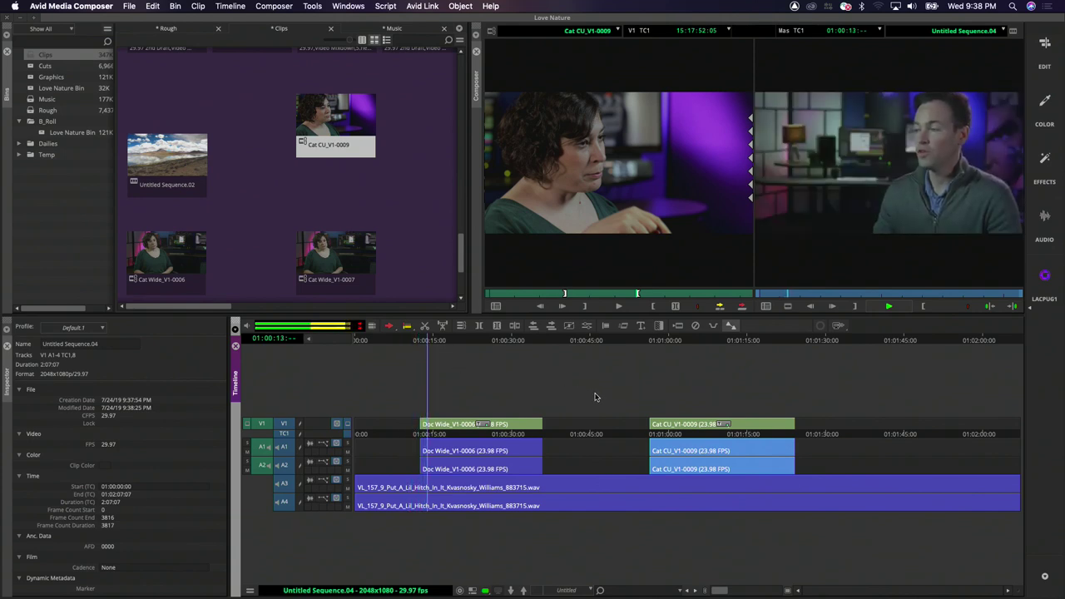
pyautogui.press('space')
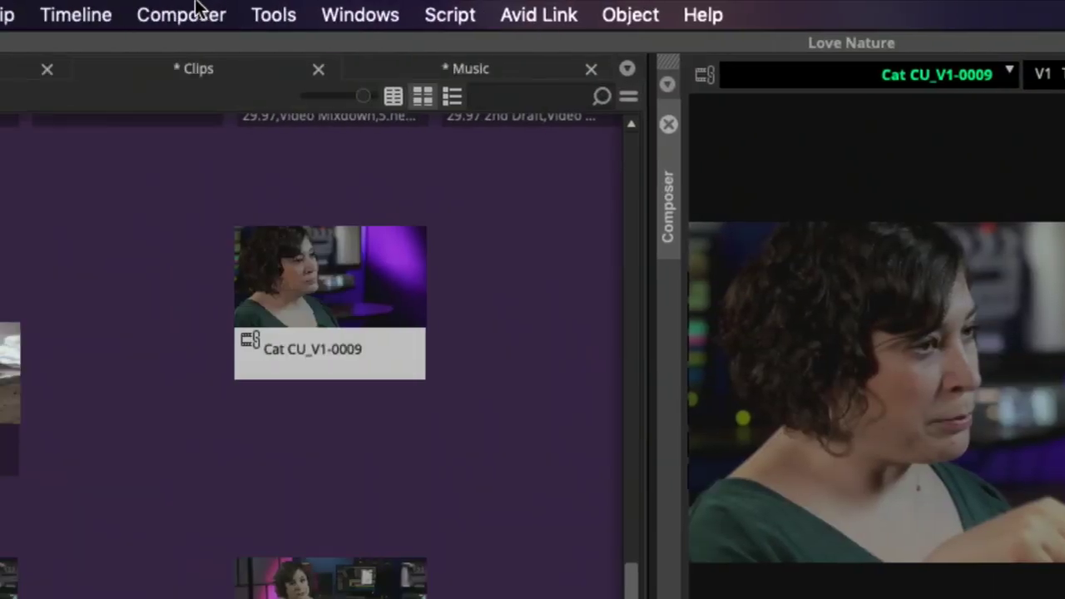
# Step: Apply Audio Ducking with A1–A2 as dialogue and A3–A4 as music, using a -25 dBfs threshold and -18 dB attenuation
pyautogui.click(99, 11)
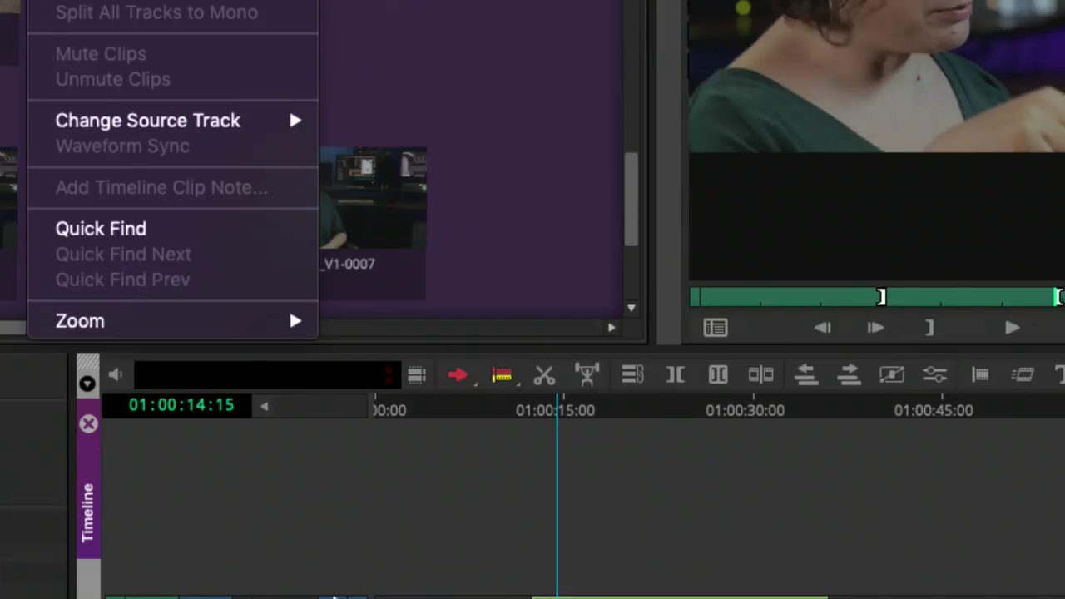
pyautogui.press('Escape')
pyautogui.rightClick(428, 170)
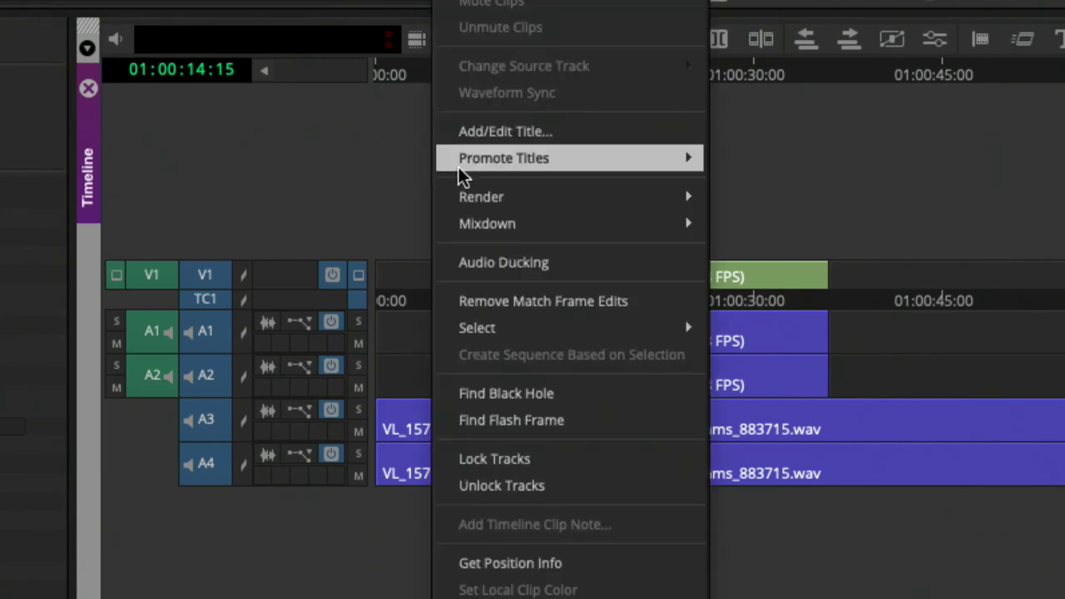
pyautogui.click(509, 263)
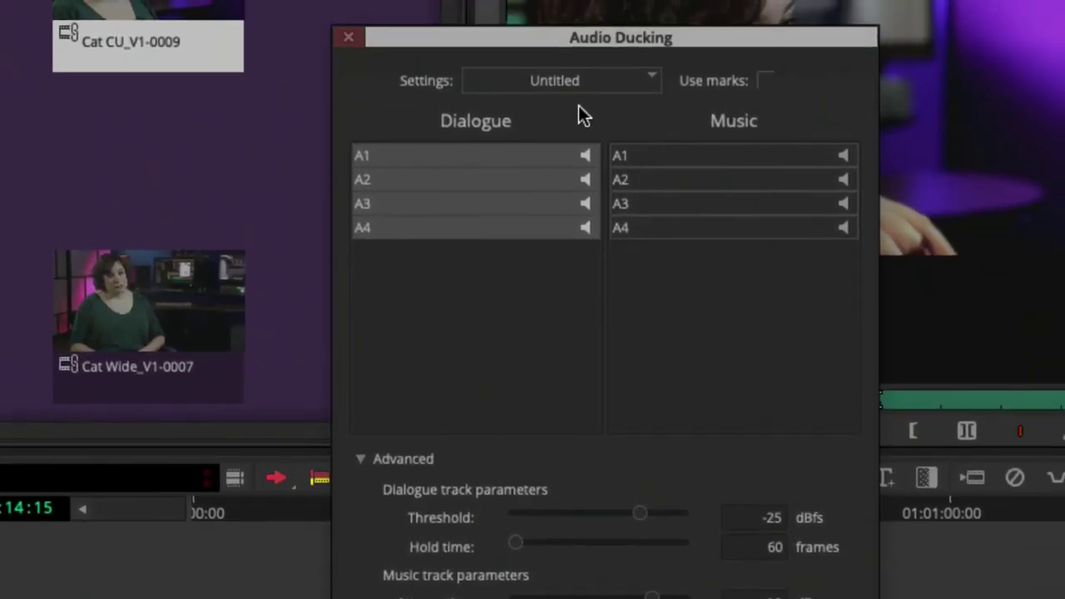
pyautogui.click(673, 206)
pyautogui.click(665, 227)
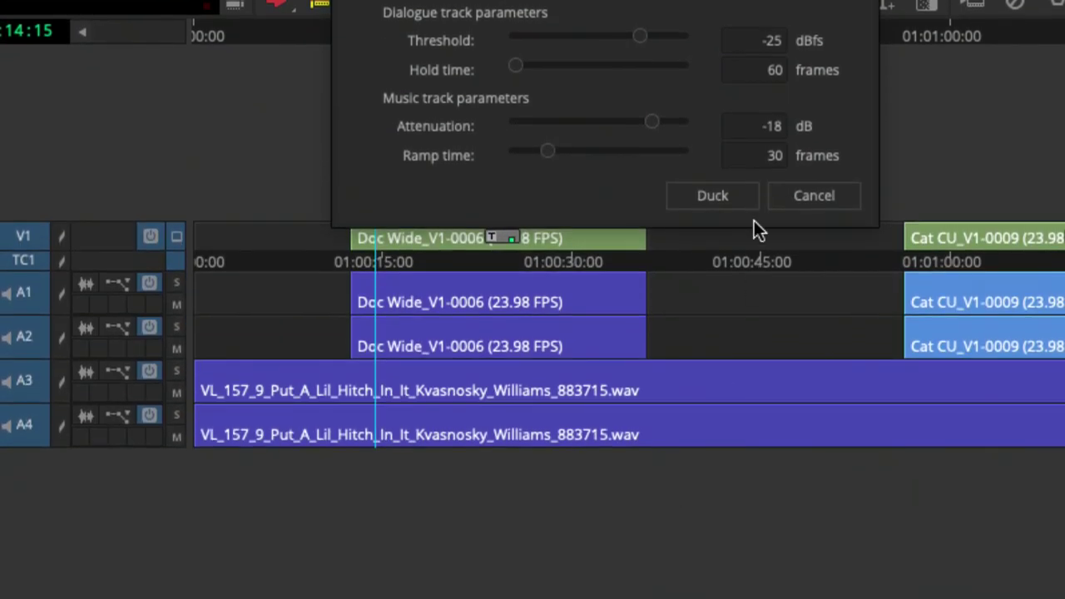
pyautogui.click(737, 196)
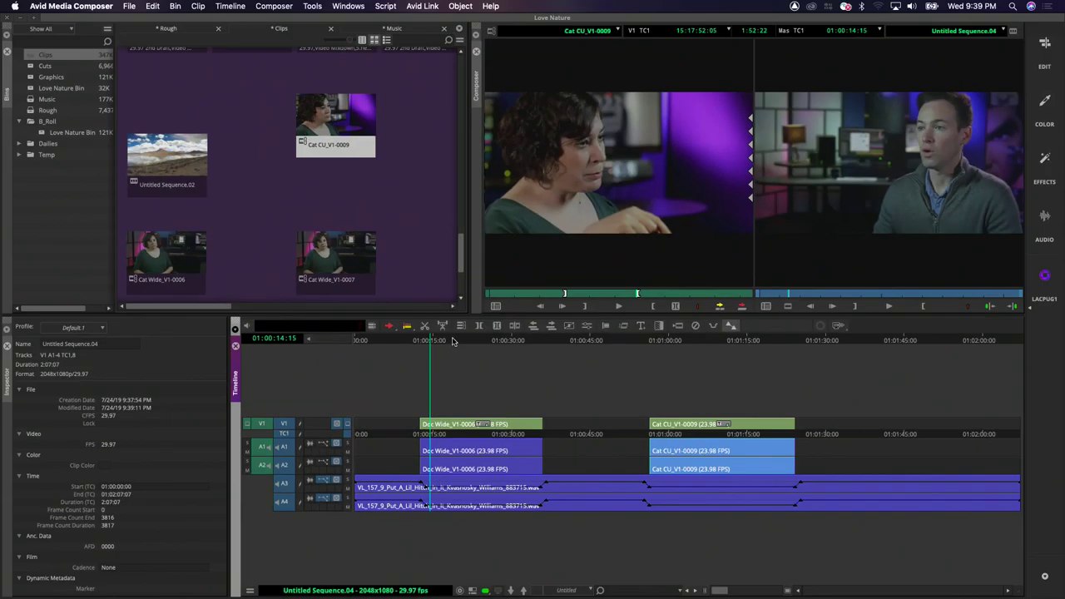
# Step: Play the ducked mix from just before the Doc Wide_V1-0006 segment and stop at about 01:00:17
pyautogui.click(405, 339)
pyautogui.press('space')
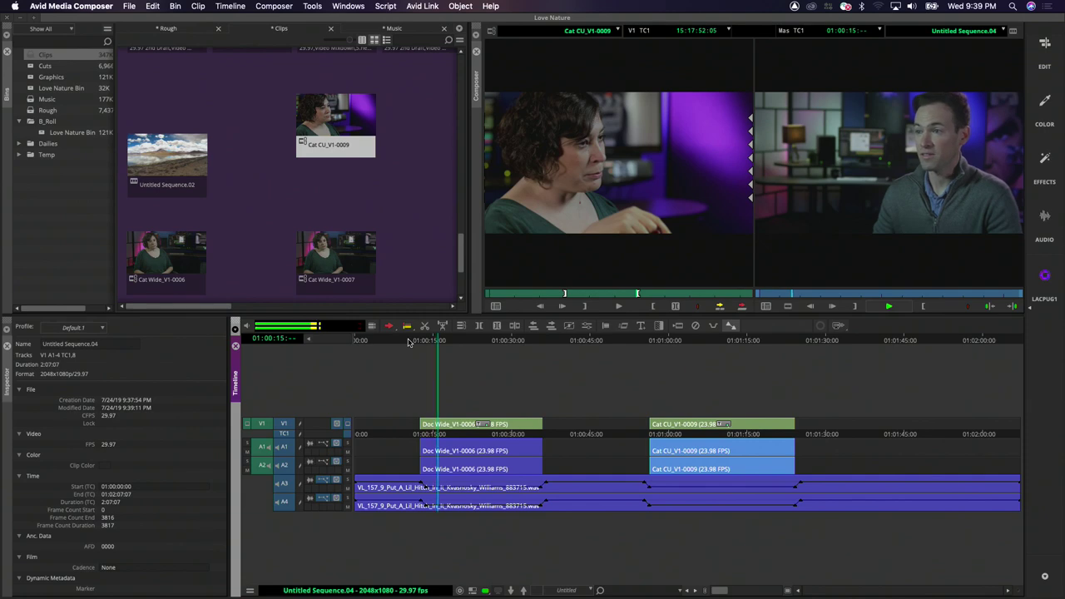
pyautogui.press('space')
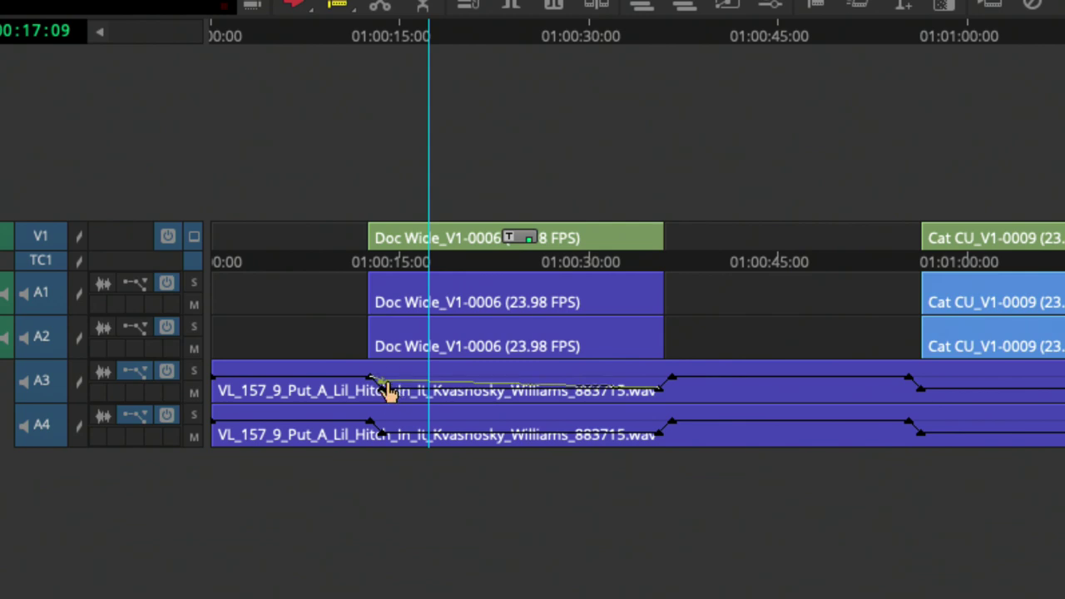
# Step: Mark the Doc Wide_V1-0006 span from about 01:00:12 to 01:00:36 and select the lower ducking keyframes on A3 and A4 within it
pyautogui.click(383, 391)
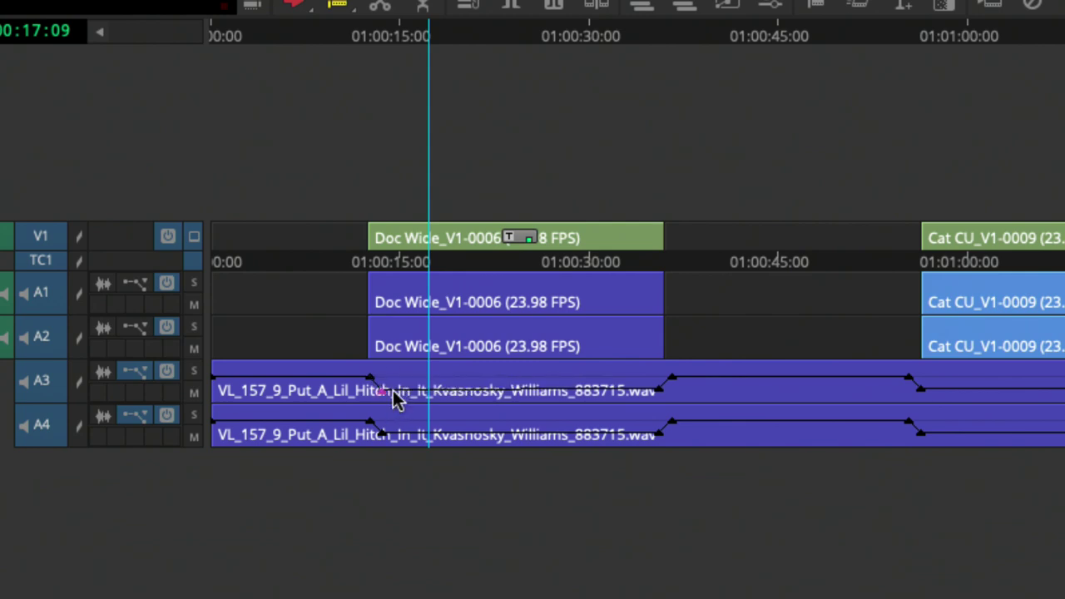
pyautogui.moveTo(390, 47); pyautogui.dragTo(376, 48)
pyautogui.moveTo(653, 37); pyautogui.dragTo(665, 37)
pyautogui.press('o')
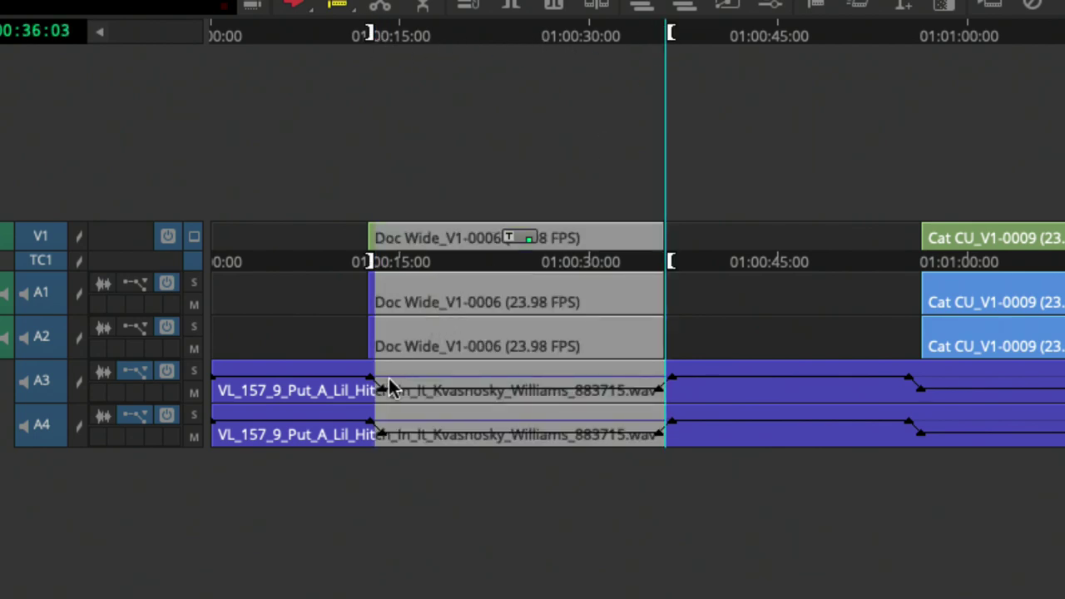
pyautogui.moveTo(382, 397)
pyautogui.mouseDown()
pyautogui.moveTo(387, 356)
pyautogui.moveTo(388, 403)
pyautogui.mouseUp()
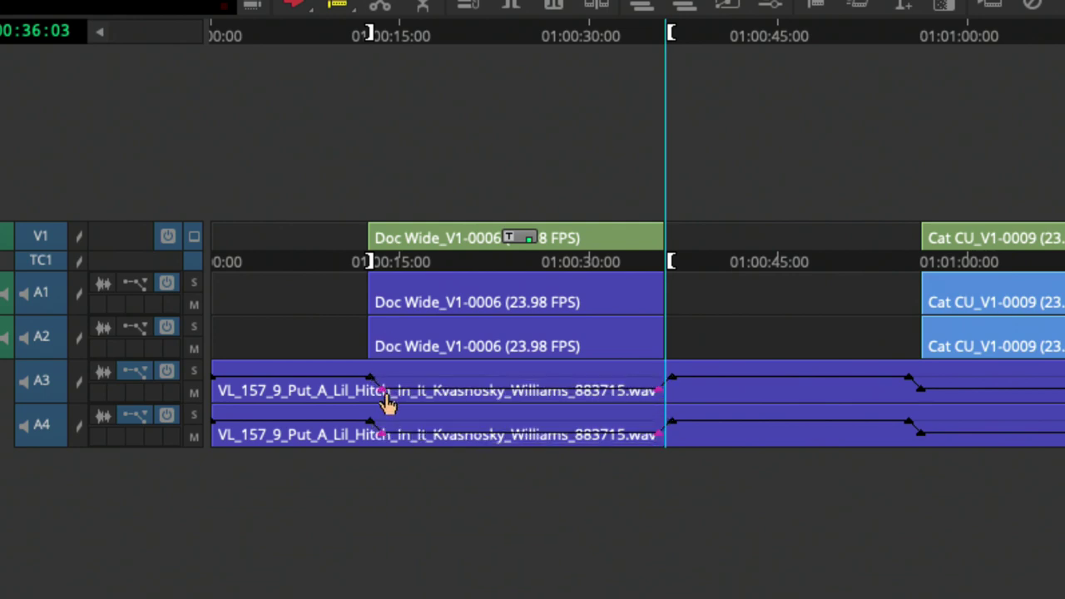
# Step: Review the advanced Audio Ducking parameters, close the dialog without ducking, and scrub to about 01:01:05 in the Cat CU_V1-0009 segment
pyautogui.rightClick(447, 91)
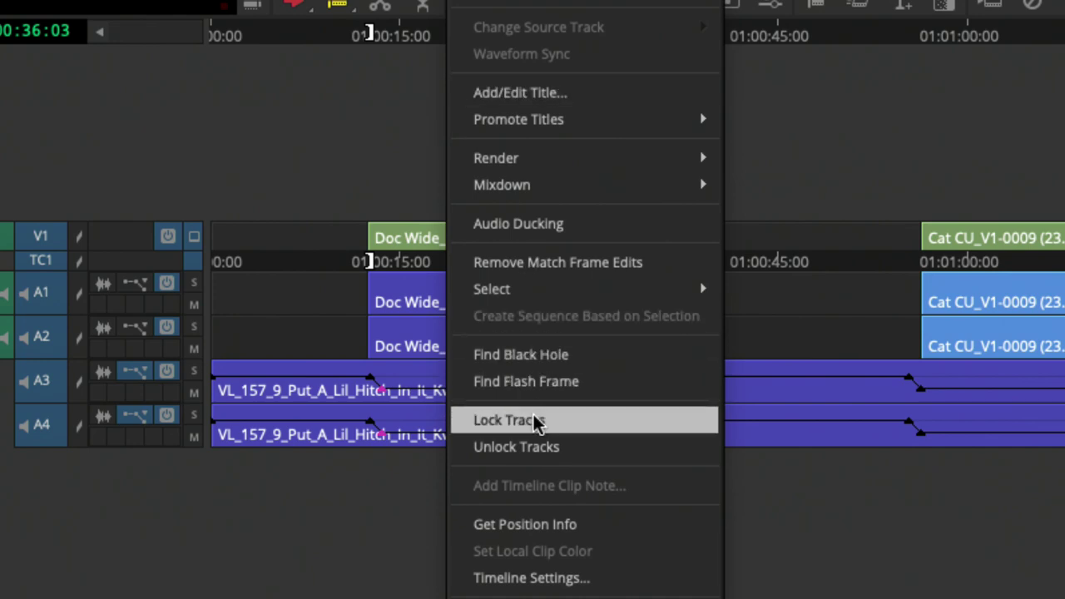
pyautogui.click(539, 223)
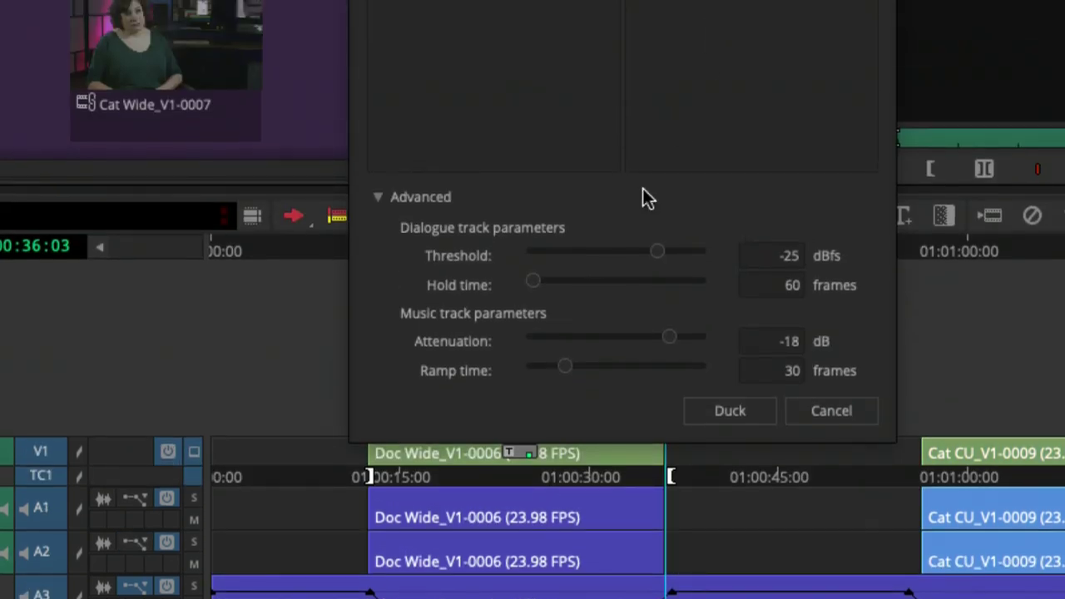
pyautogui.click(384, 200)
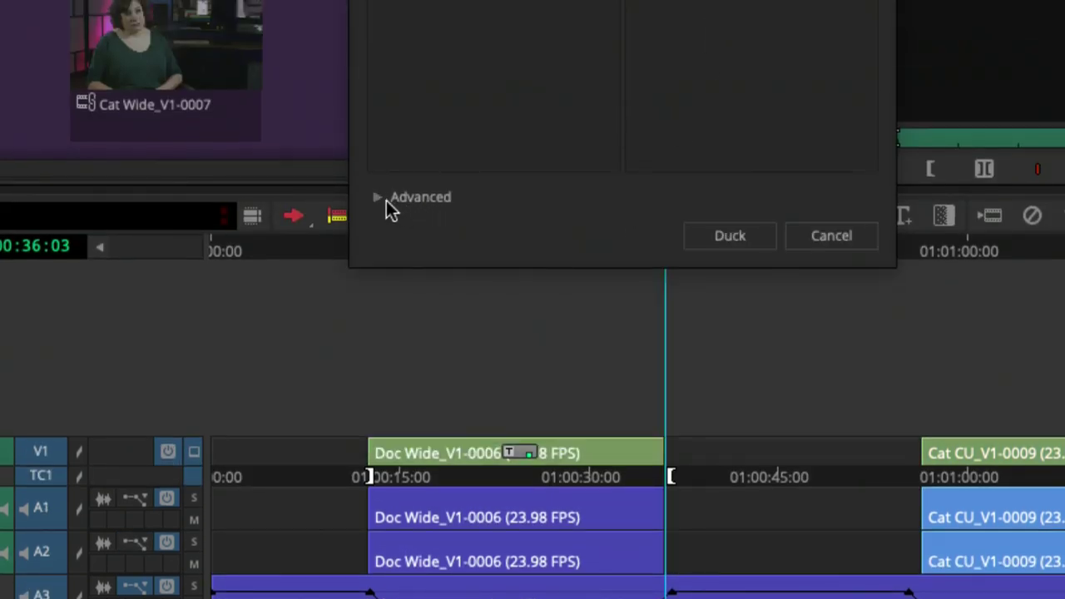
pyautogui.click(379, 200)
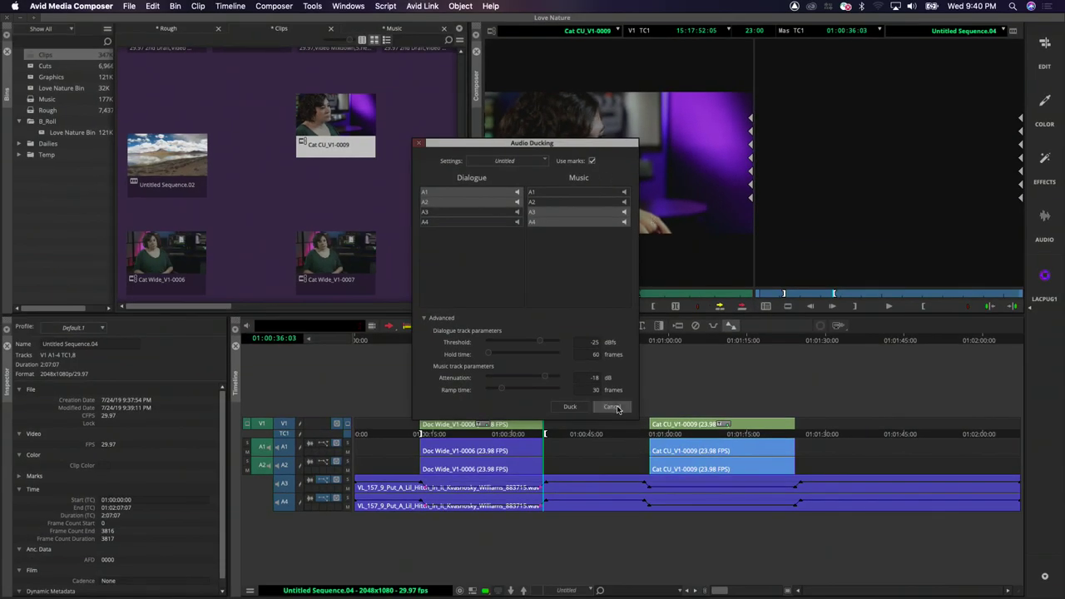
pyautogui.click(612, 407)
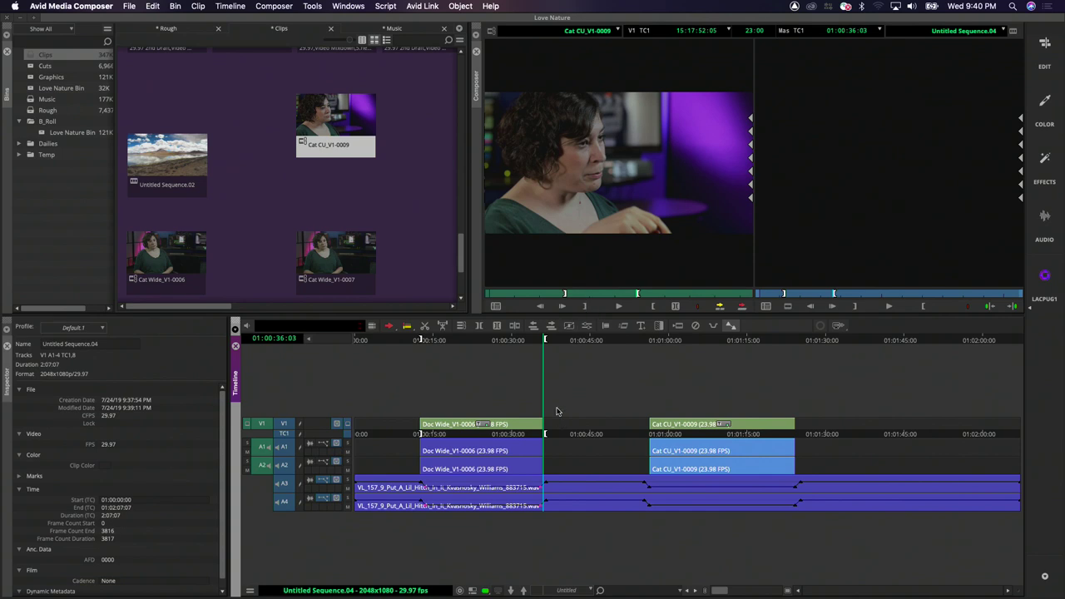
pyautogui.moveTo(565, 343); pyautogui.dragTo(556, 343)
pyautogui.moveTo(833, 339); pyautogui.dragTo(699, 346)
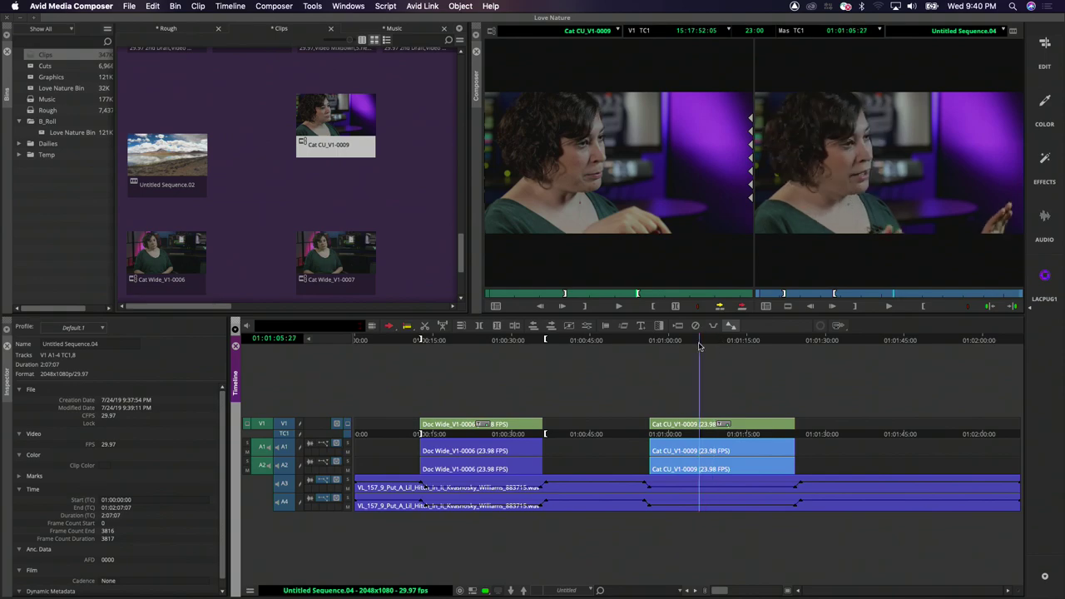
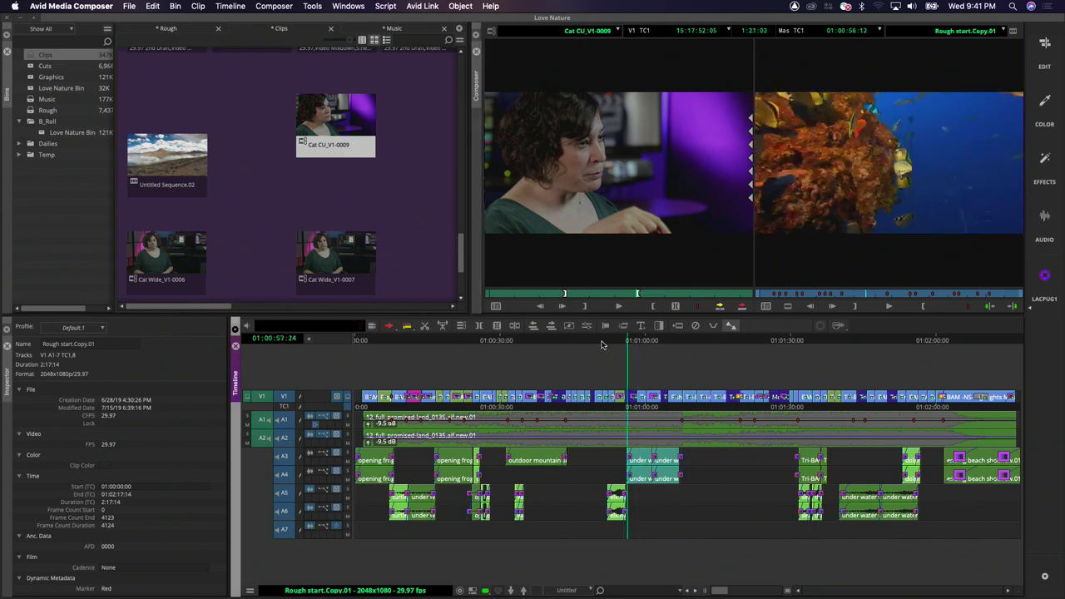
# Step: Stack Cat Wide_V1-0006 on V2 at about 01:00:24 and Cat CU_V1-0009 on V3 at about 01:00:32, and park the playhead at 01:00:38:13
pyautogui.moveTo(167, 262); pyautogui.dragTo(511, 387)
pyautogui.moveTo(376, 247); pyautogui.dragTo(515, 383)
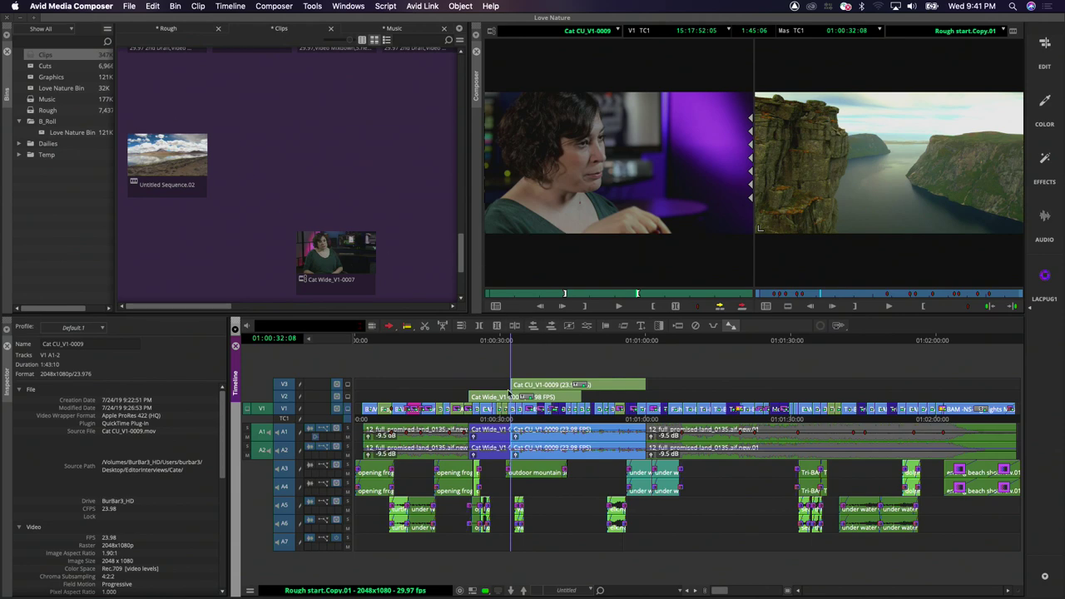
pyautogui.click(550, 355)
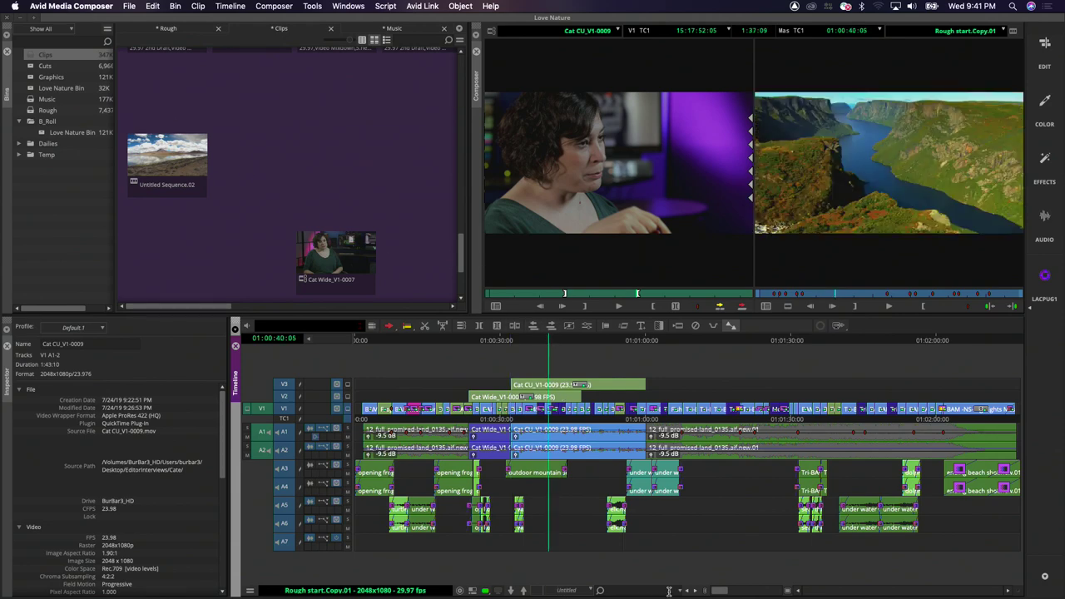
pyautogui.moveTo(721, 591); pyautogui.dragTo(754, 590)
pyautogui.click(682, 342)
pyautogui.moveTo(681, 343); pyautogui.dragTo(665, 343)
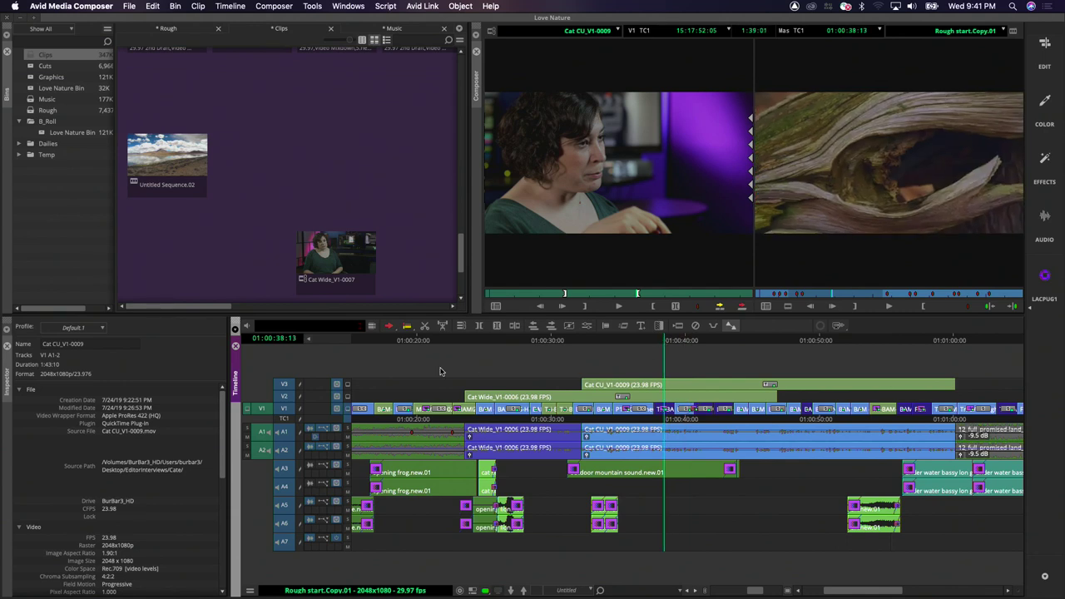
# Step: Switch video monitoring repeatedly among tracks V1, V2 and V3 to compare the picture on each layer
pyautogui.click(347, 397)
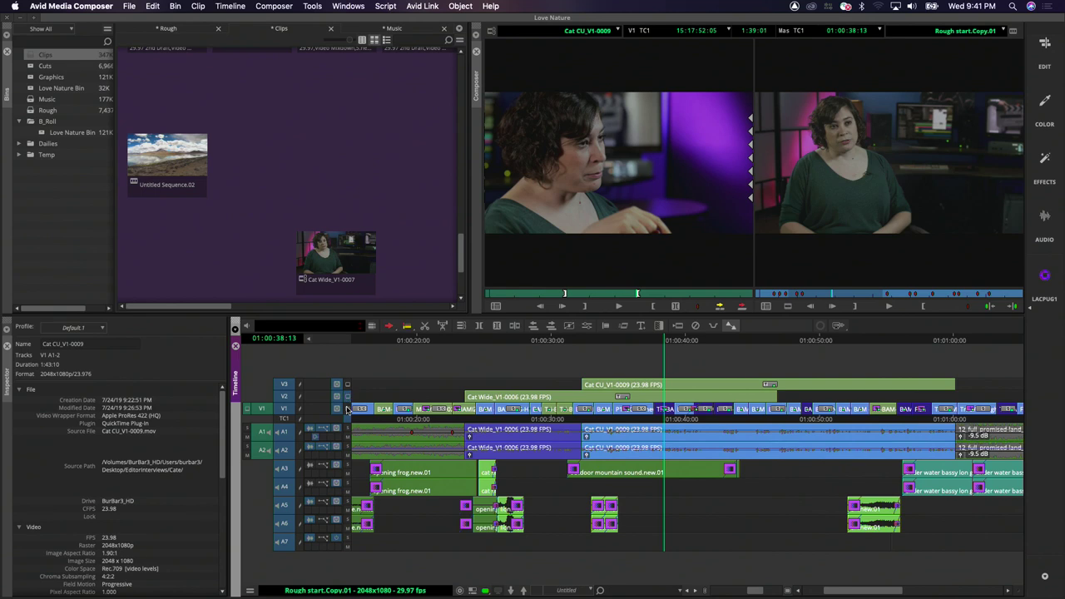
pyautogui.click(347, 409)
pyautogui.click(346, 397)
pyautogui.click(347, 385)
pyautogui.click(348, 397)
pyautogui.click(347, 408)
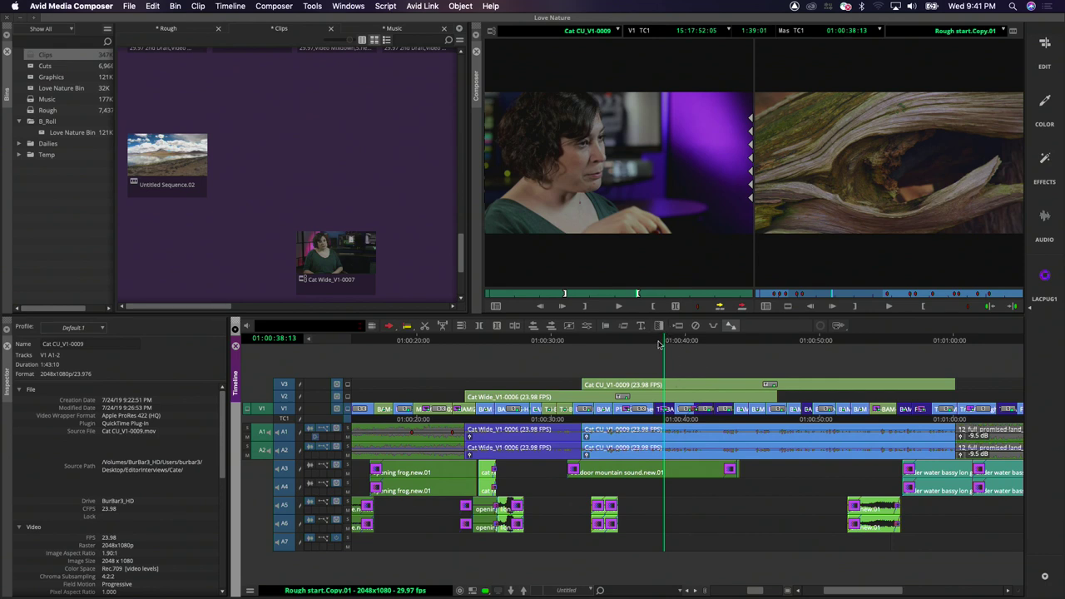
pyautogui.click(348, 384)
pyautogui.click(347, 408)
pyautogui.click(348, 397)
pyautogui.click(348, 384)
pyautogui.click(347, 397)
pyautogui.click(346, 408)
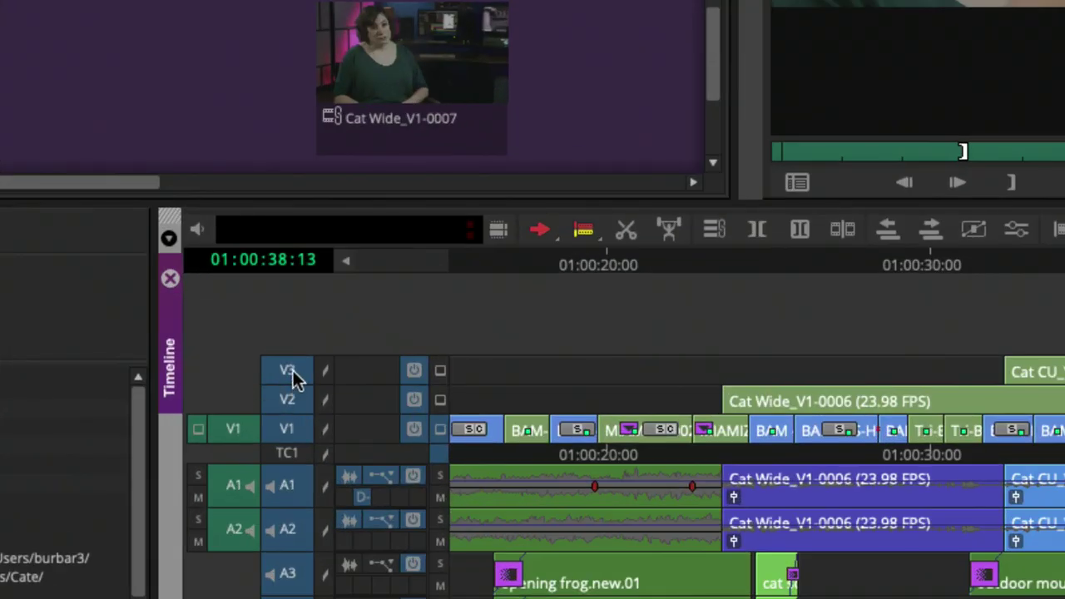
# Step: Deselect record tracks V3, V2 and V1, and match frame directly from the V1 track
pyautogui.moveTo(288, 386); pyautogui.dragTo(286, 405)
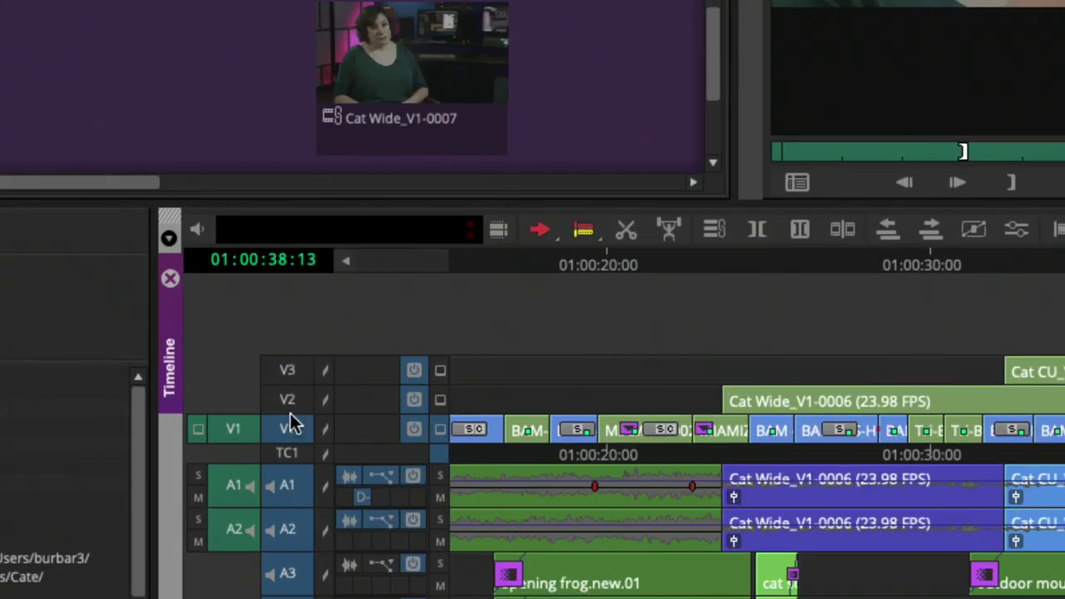
pyautogui.click(289, 427)
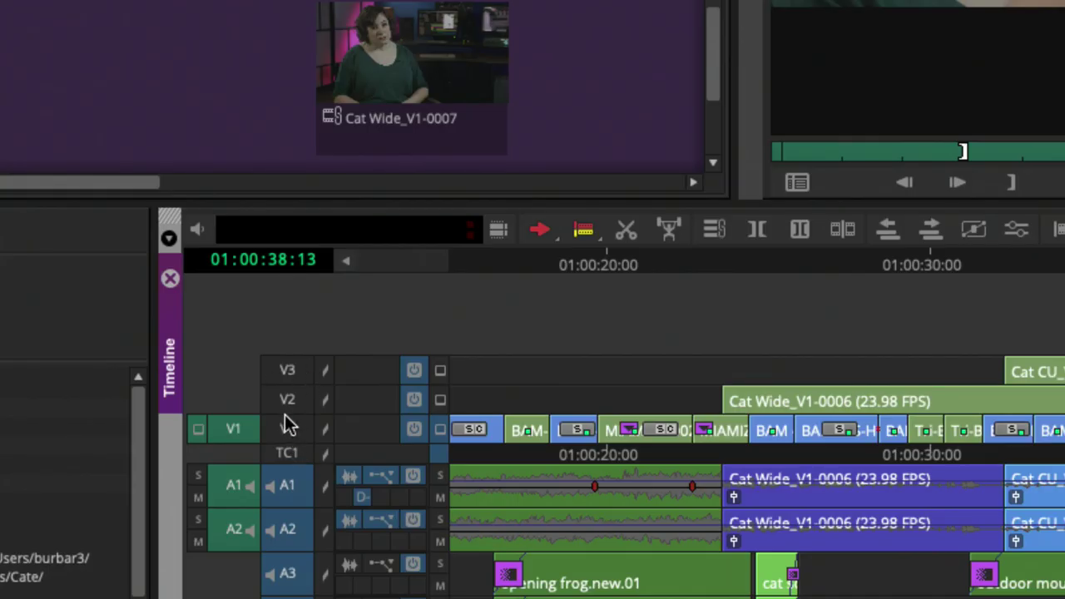
pyautogui.rightClick(280, 428)
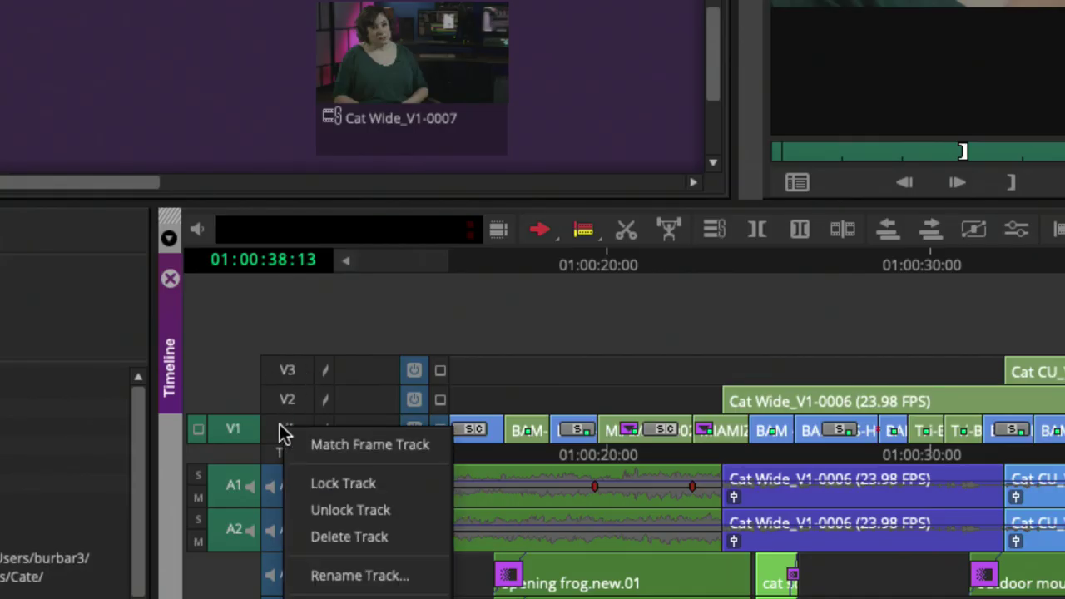
pyautogui.click(386, 444)
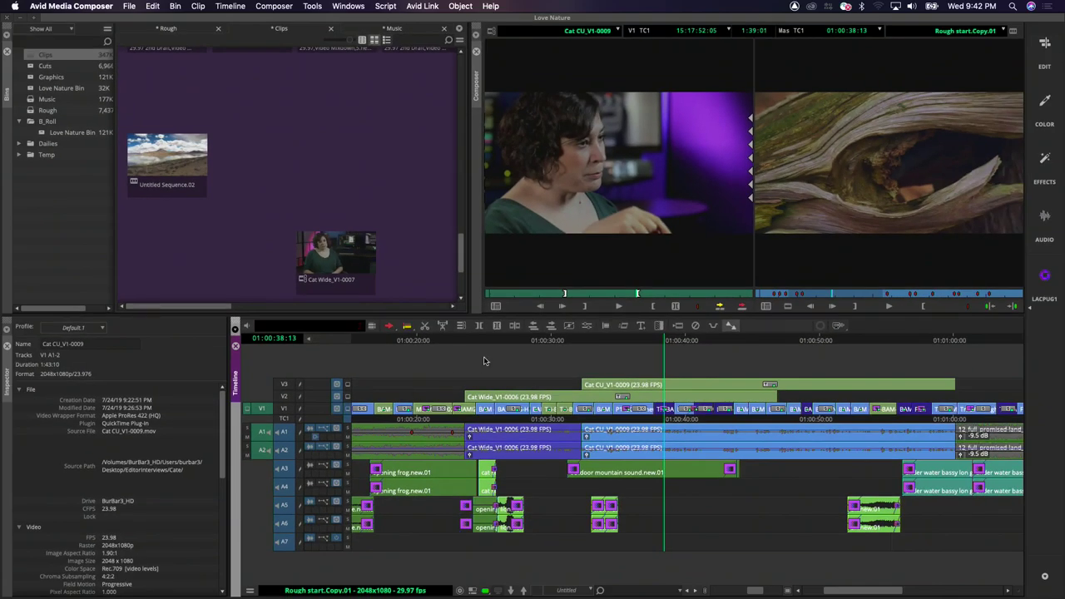
# Step: Park the playhead at 01:00:38:16 and match frame tracks V1, V2 and V3 in turn to load their source clips
pyautogui.click(659, 342)
pyautogui.click(664, 343)
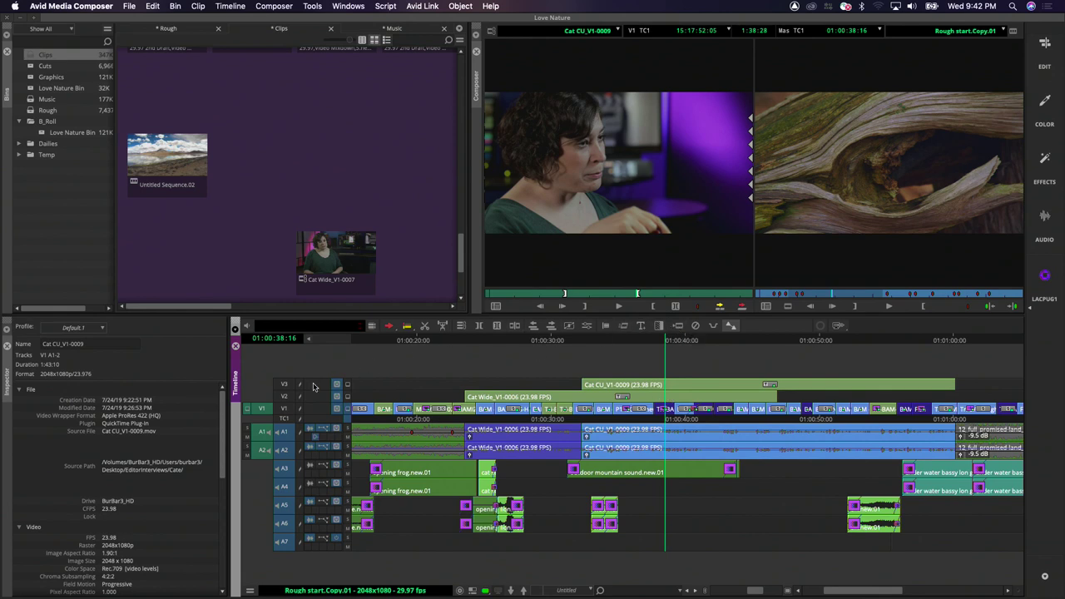
pyautogui.rightClick(284, 408)
pyautogui.click(303, 418)
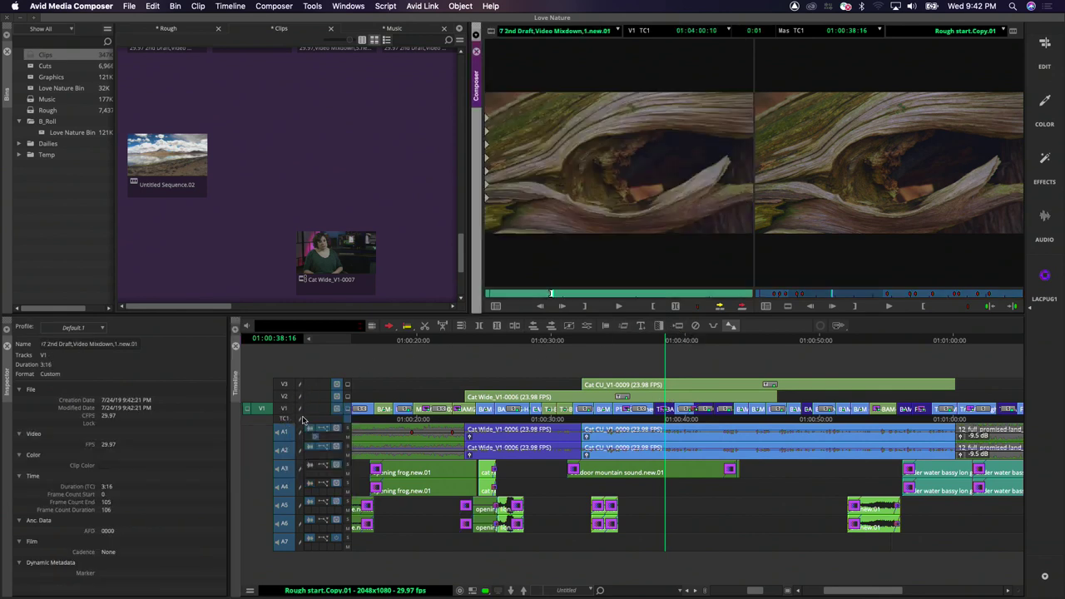
pyautogui.rightClick(283, 401)
pyautogui.click(296, 404)
pyautogui.rightClick(291, 389)
pyautogui.click(293, 391)
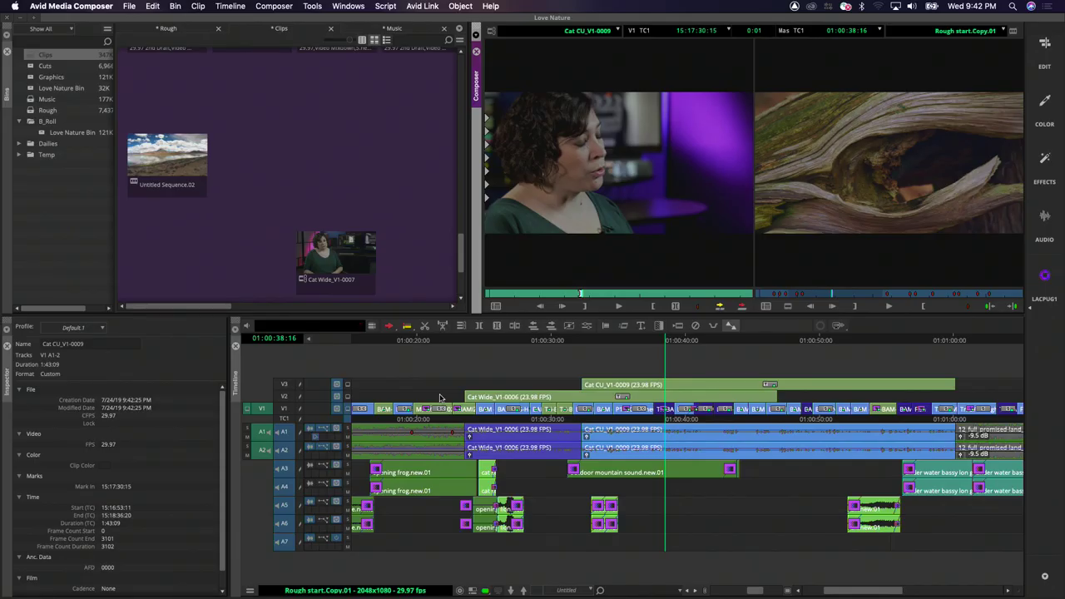
# Step: Repeat Match Frame among the stacked video tracks, finishing with the V1 clip loaded as the source
pyautogui.press('f')
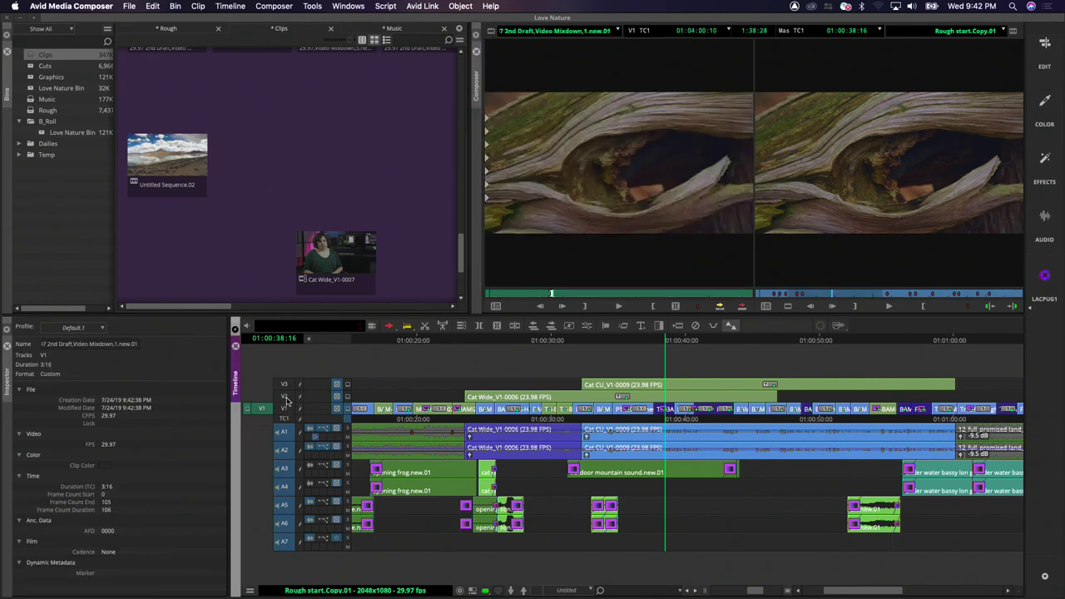
pyautogui.press('f')
pyautogui.press('f')
pyautogui.press('f')
pyautogui.press('f')
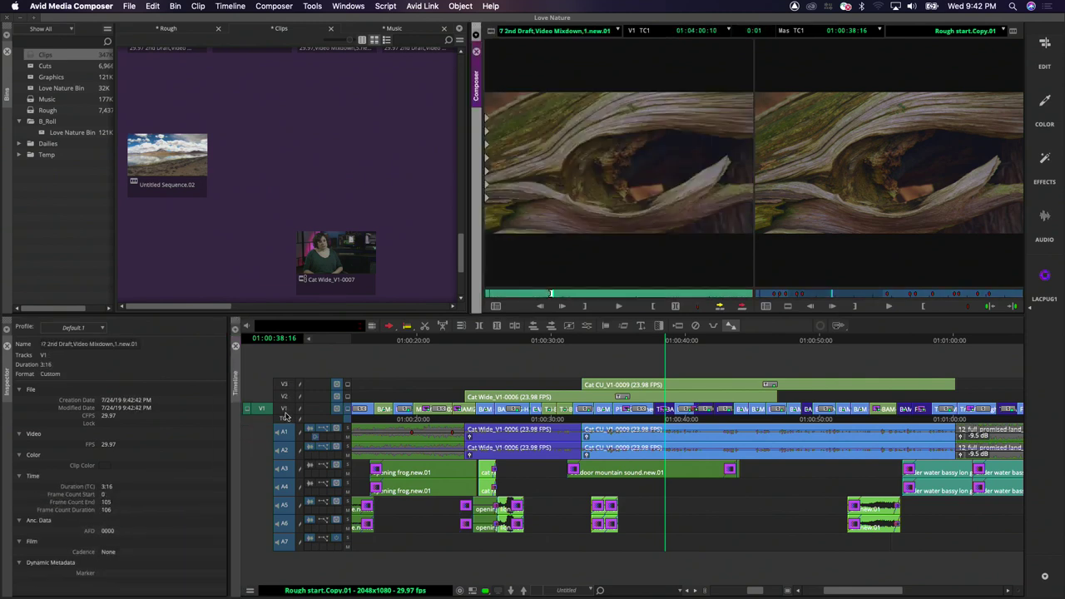
# Step: Return the playhead to 01:00:38:13, review the Timeline's new-track options, and add video track V4 above V3
pyautogui.click(659, 349)
pyautogui.moveTo(660, 349)
pyautogui.mouseDown()
pyautogui.moveTo(674, 353)
pyautogui.moveTo(656, 356)
pyautogui.moveTo(663, 364)
pyautogui.mouseUp()
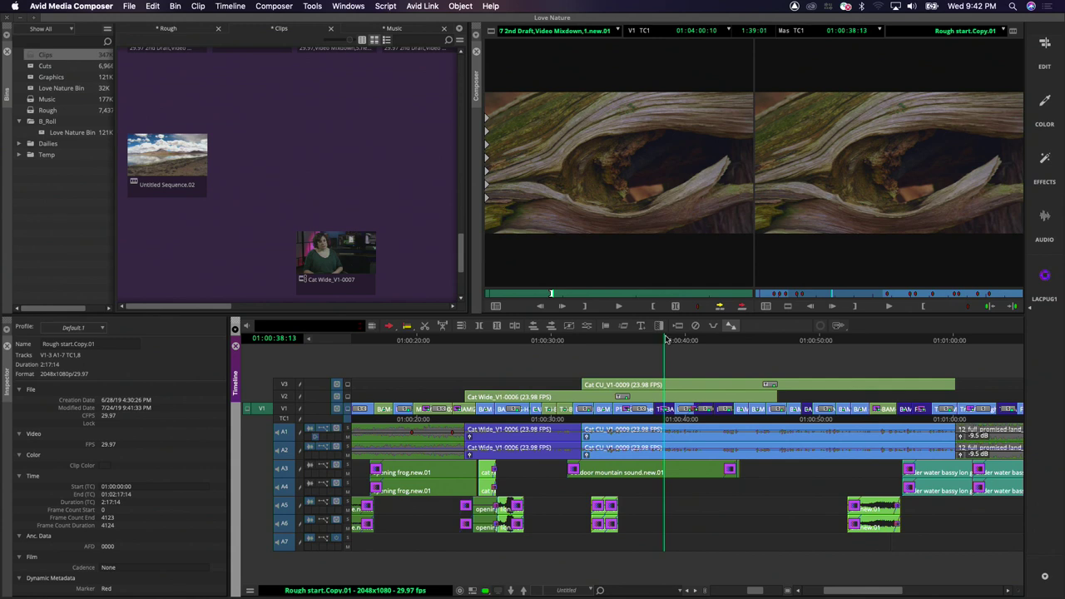
pyautogui.rightClick(617, 376)
pyautogui.moveTo(663, 284)
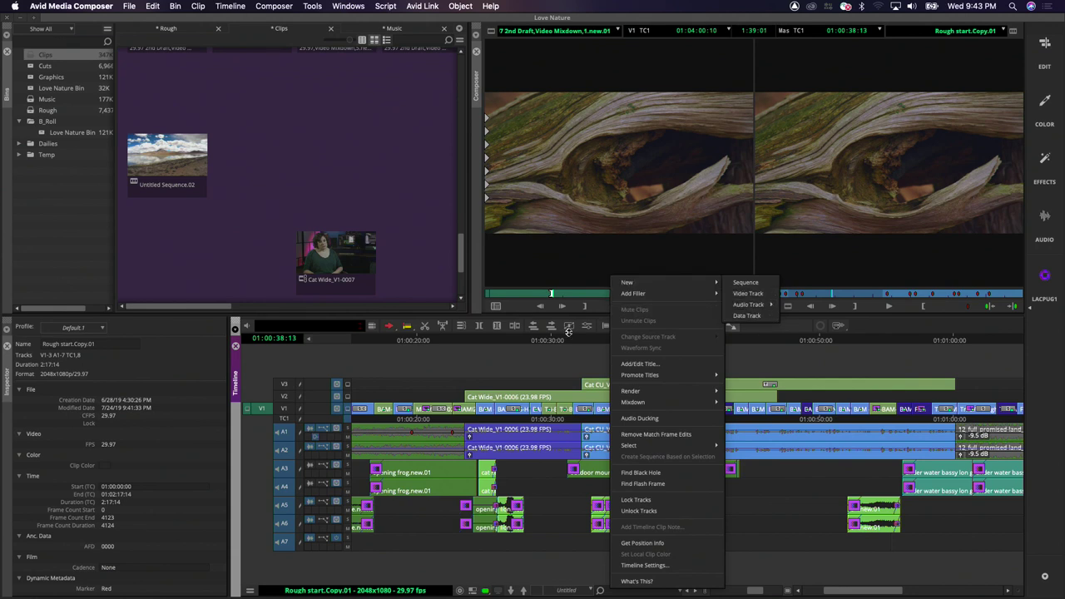
pyautogui.click(553, 356)
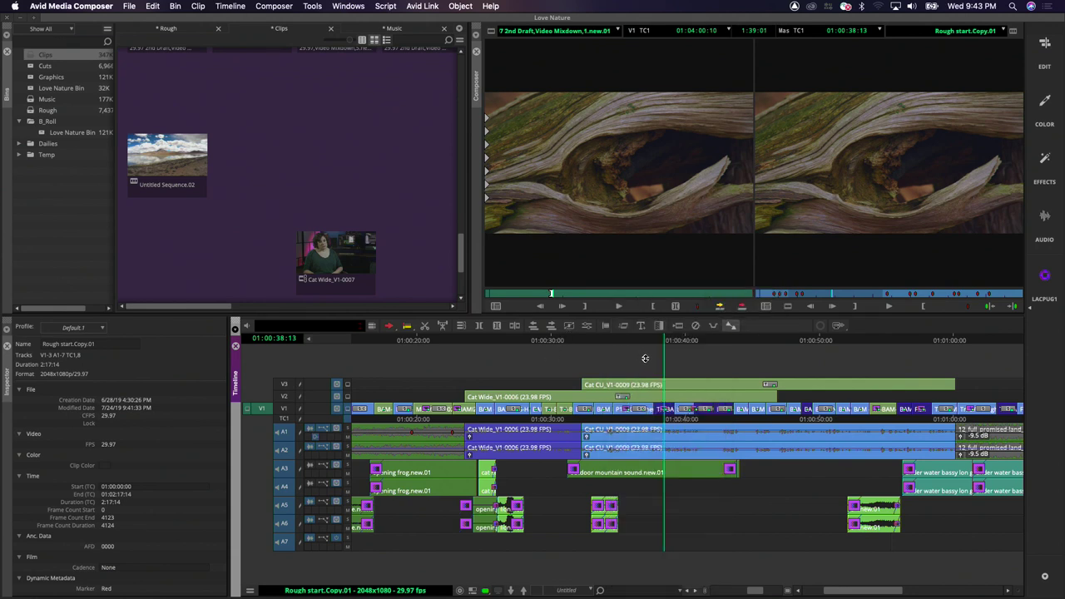
pyautogui.press('super+y')
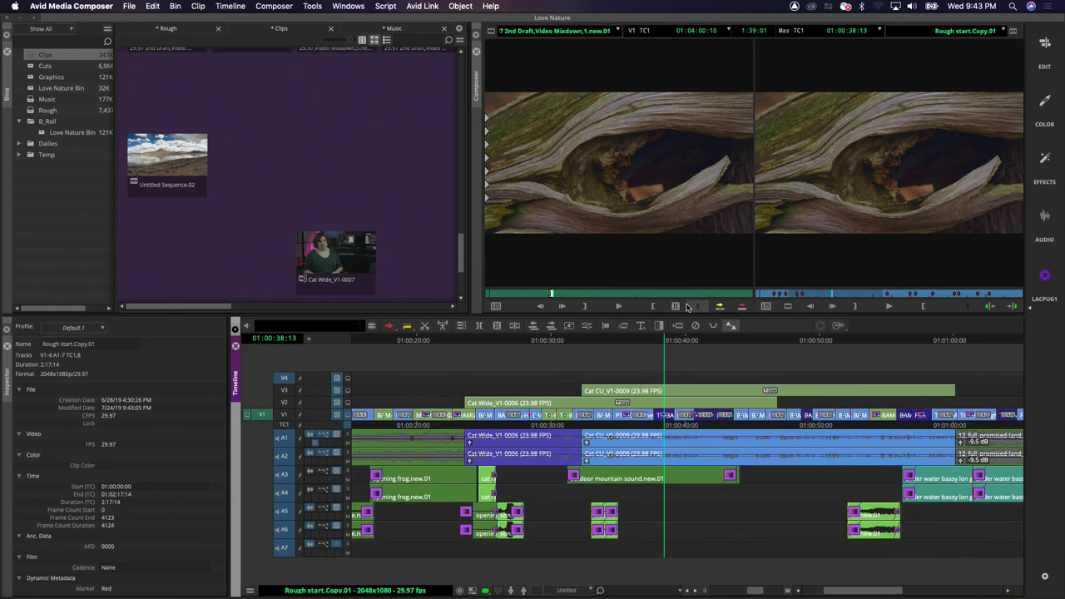
# Step: Insert a new video track as number 1 beneath the existing video tracks, shifting them up
pyautogui.press('alt+super+y')
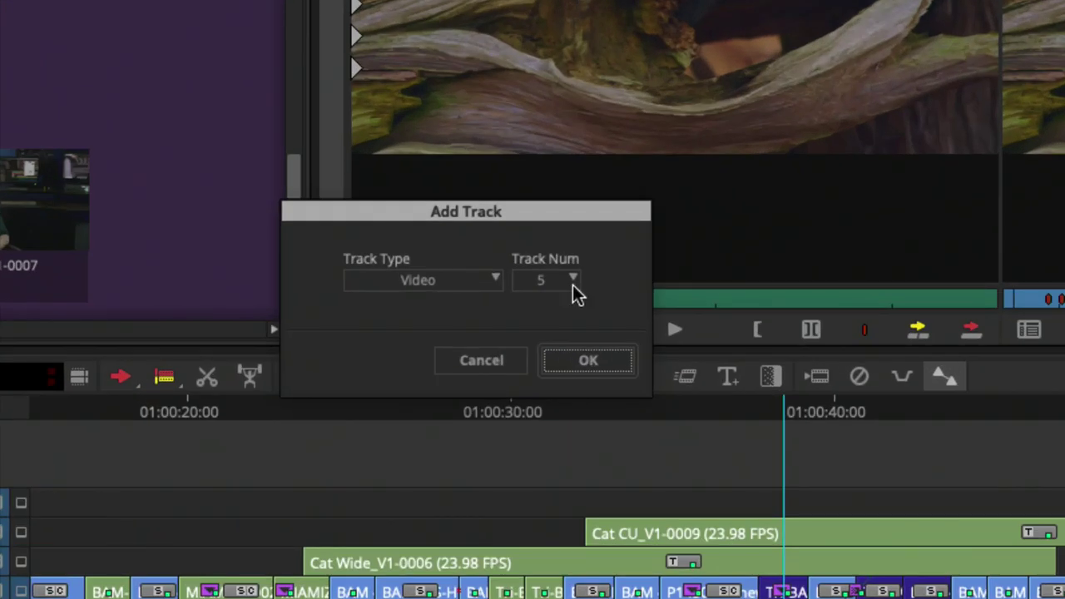
pyautogui.click(575, 286)
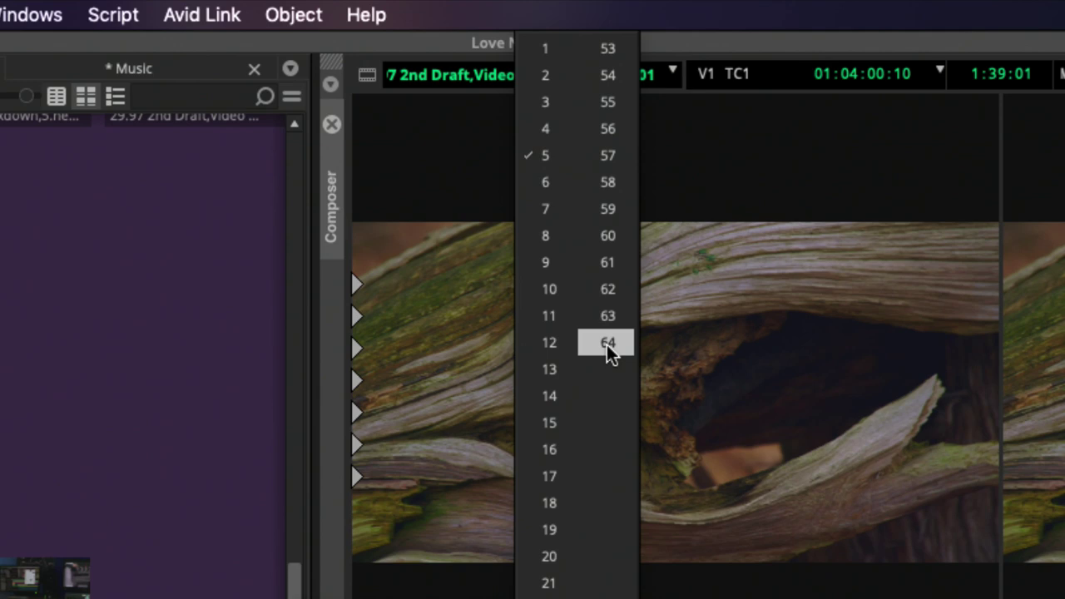
pyautogui.click(544, 48)
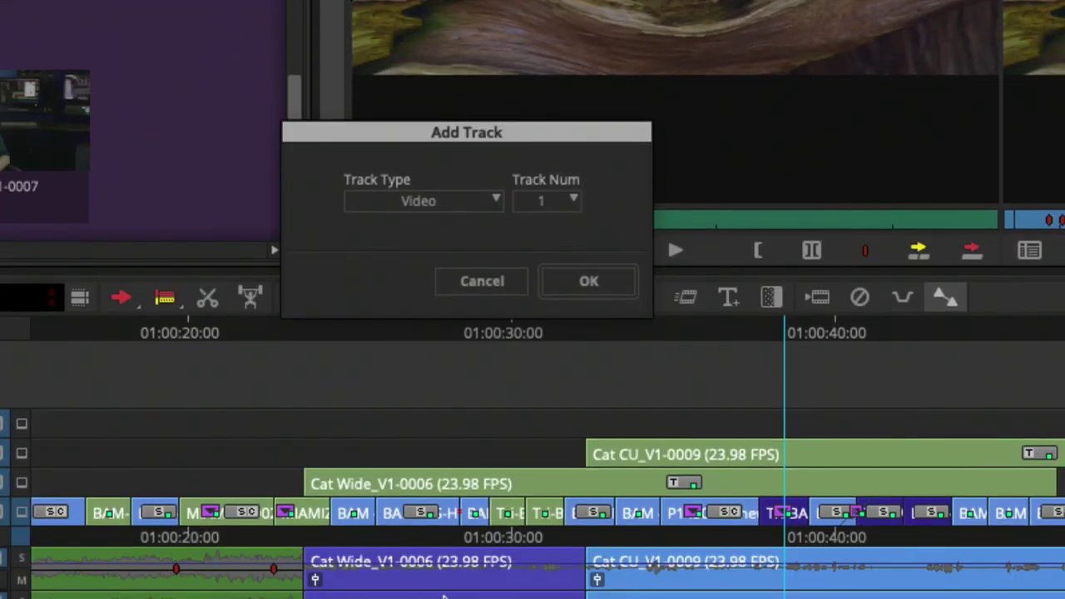
pyautogui.click(589, 281)
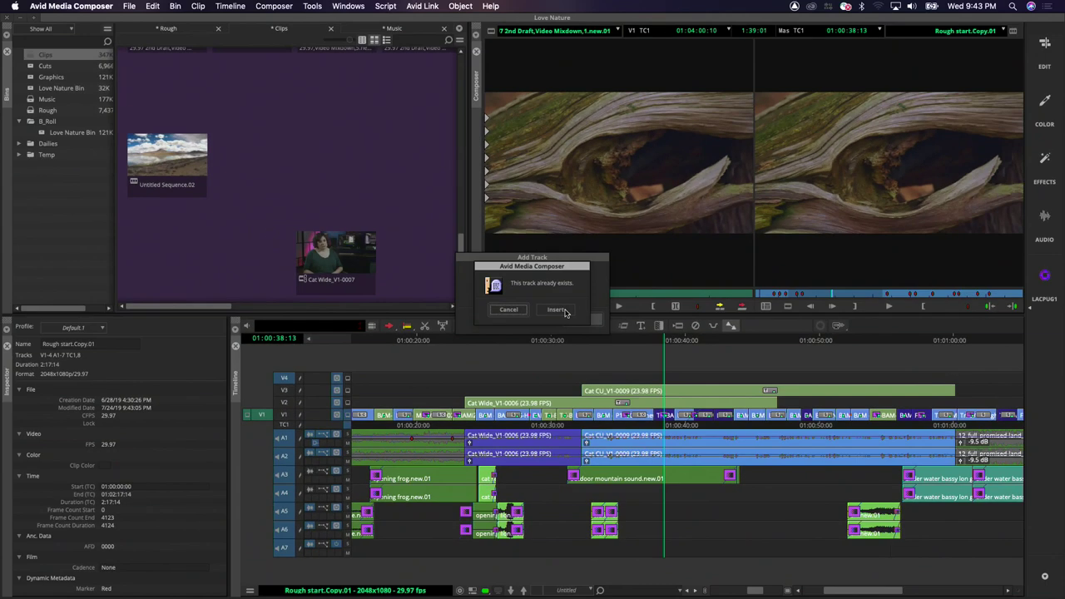
pyautogui.click(524, 259)
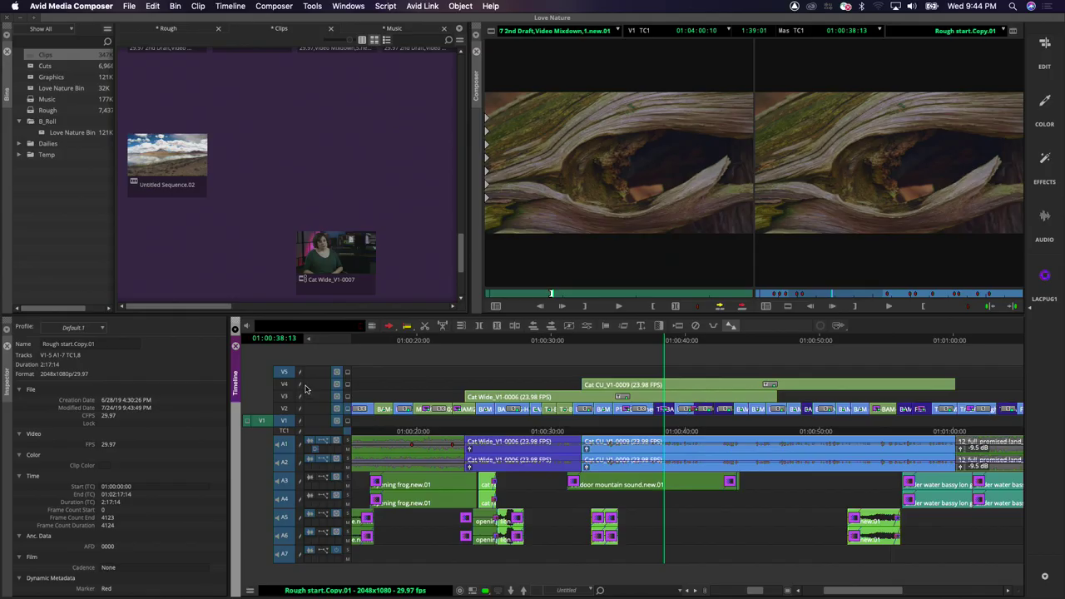
# Step: Rename the topmost video track, V5, as VFX
pyautogui.rightClick(282, 371)
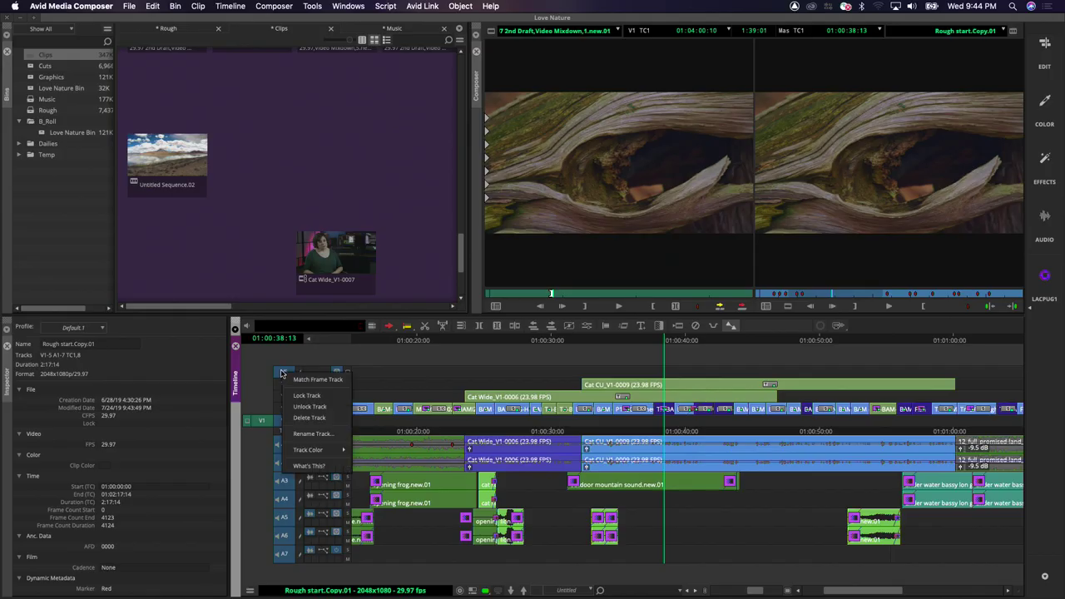
pyautogui.click(324, 435)
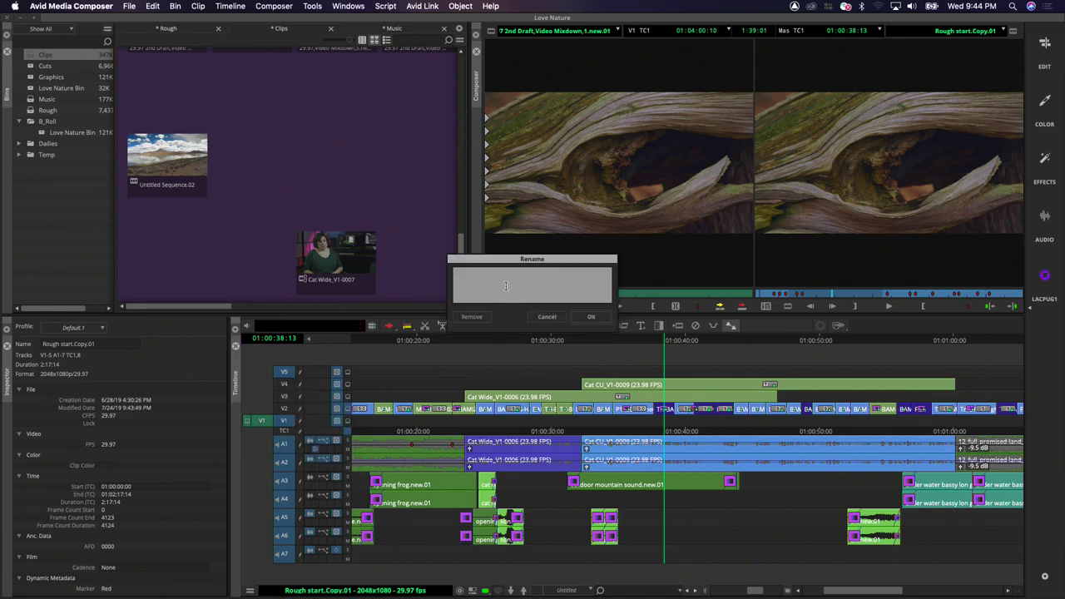
pyautogui.click(591, 316)
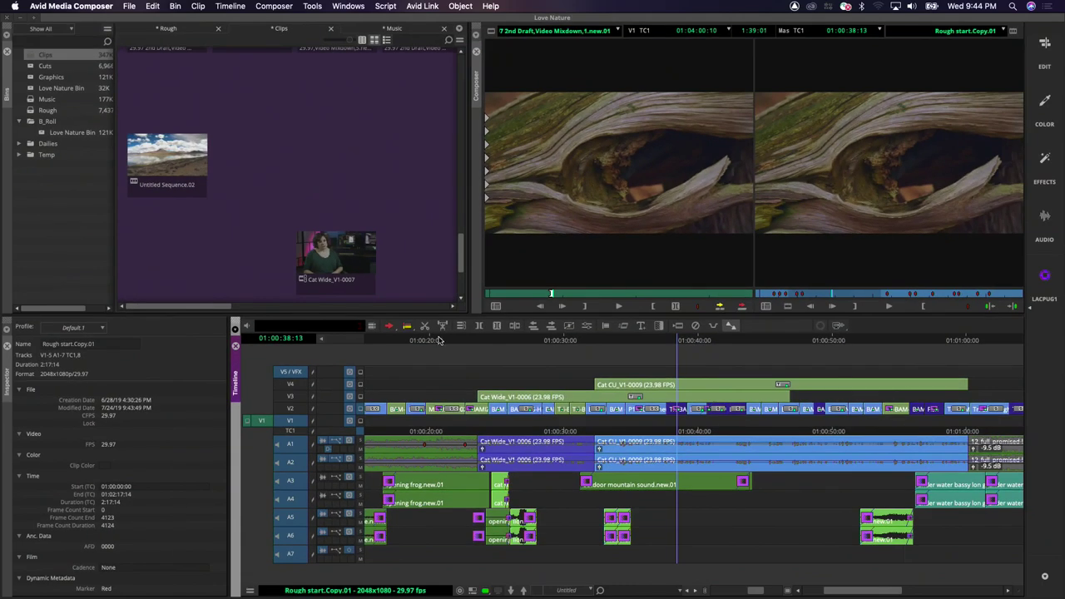
# Step: Insert another empty video track below the existing clip tracks using a custom track number
pyautogui.rightClick(765, 332)
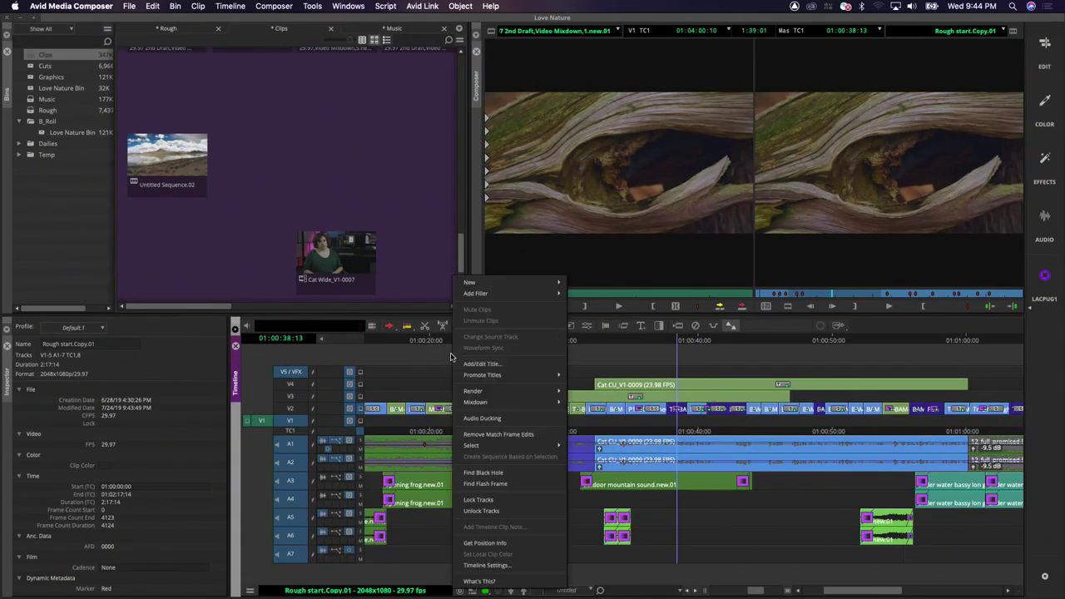
pyautogui.click(443, 355)
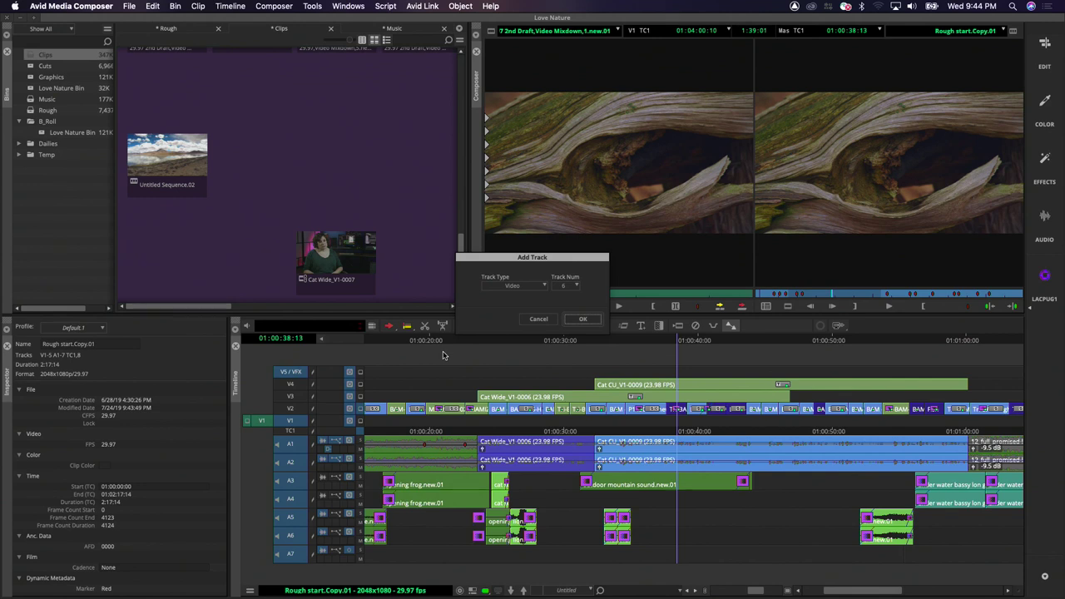
pyautogui.click(569, 286)
pyautogui.click(571, 35)
pyautogui.click(582, 318)
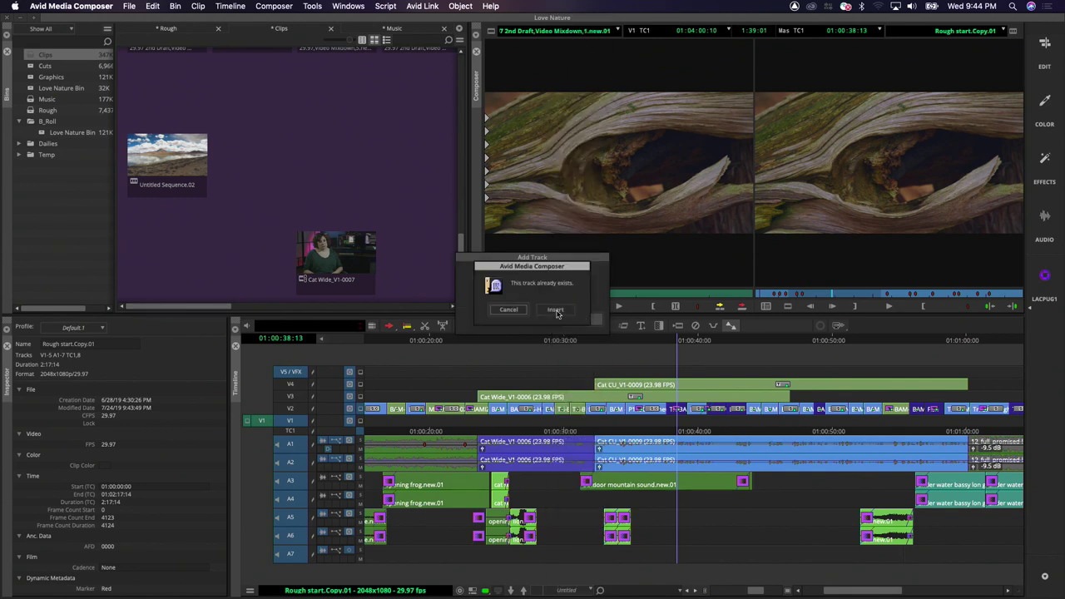
pyautogui.click(555, 309)
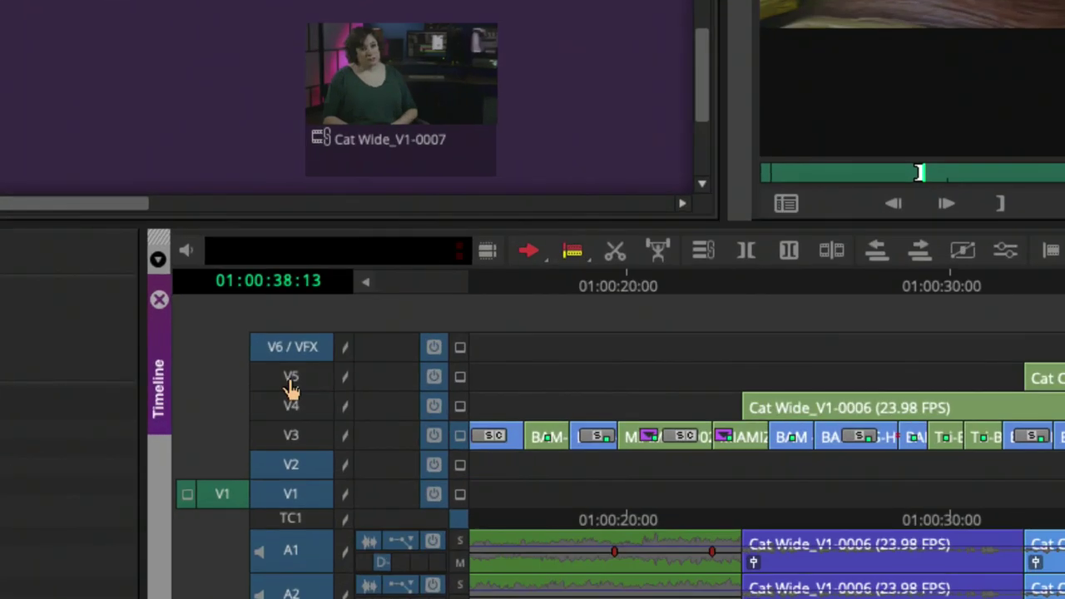